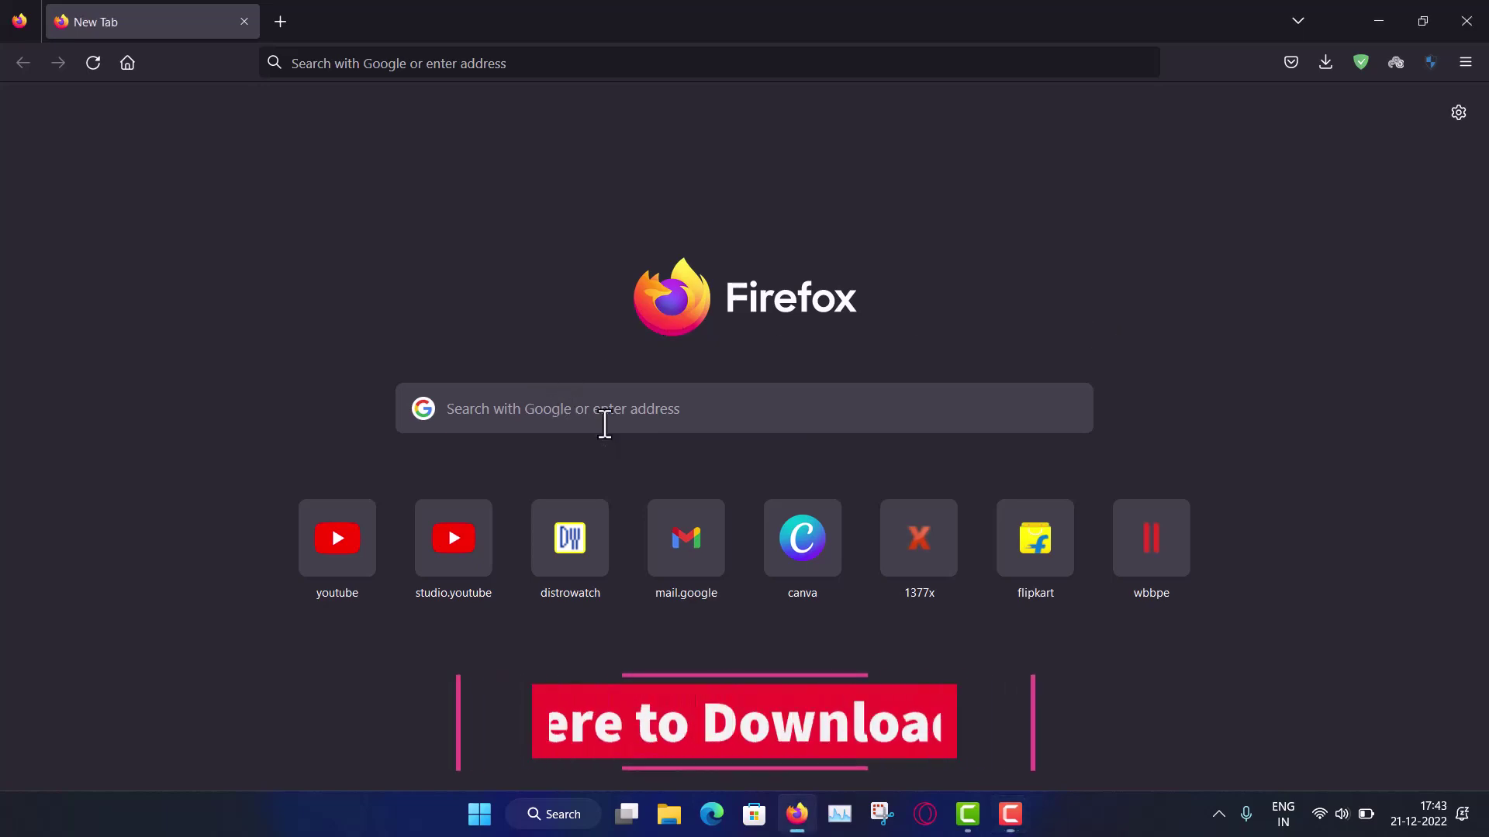
Step: Search Google for "linux mint" and open the official Linux Mint home page from the results
left_click(605, 424)
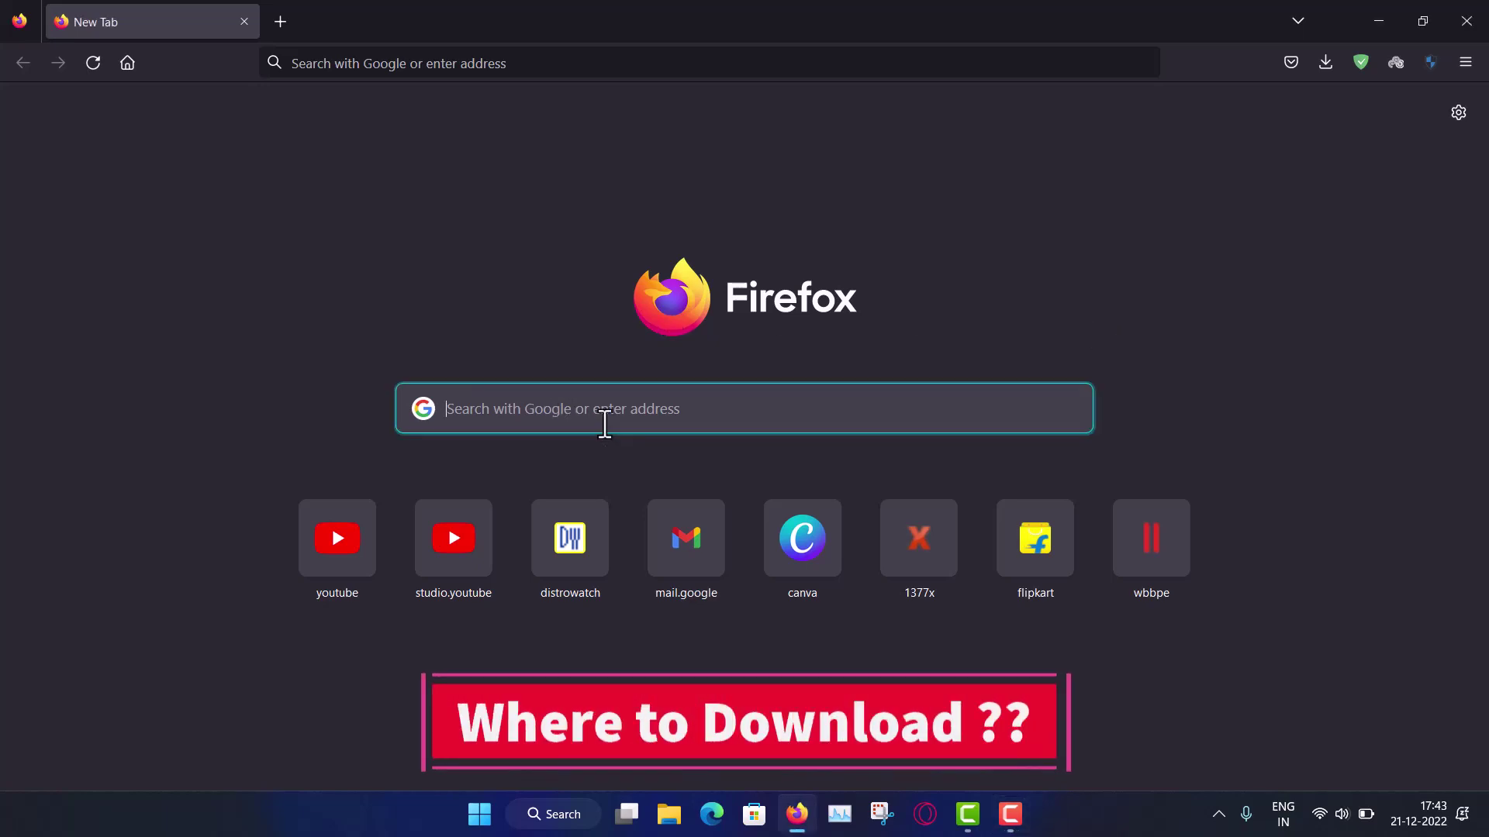
type("linux")
key("BackSpace")
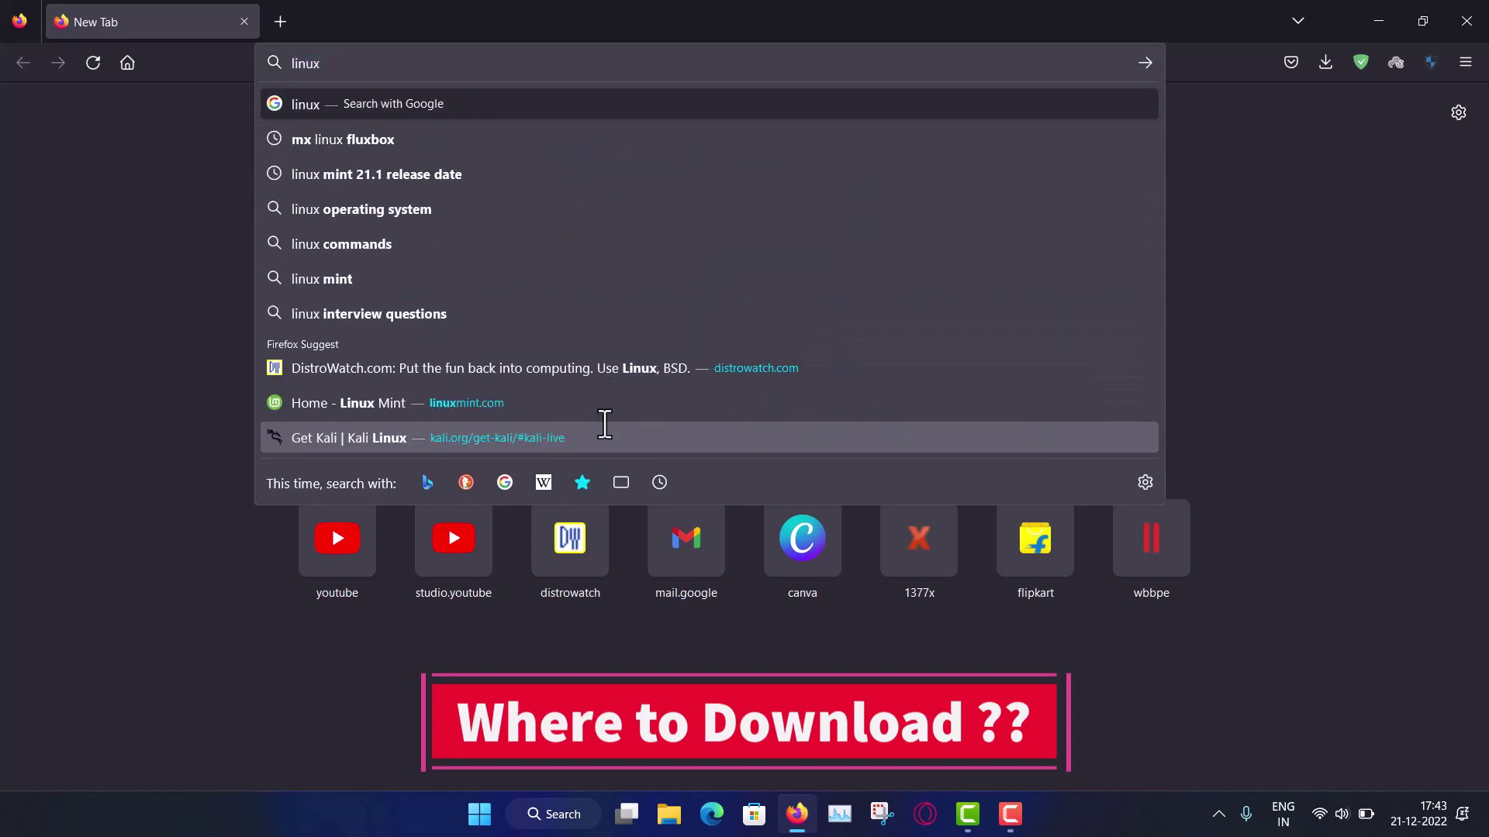
type("mint")
key("Return")
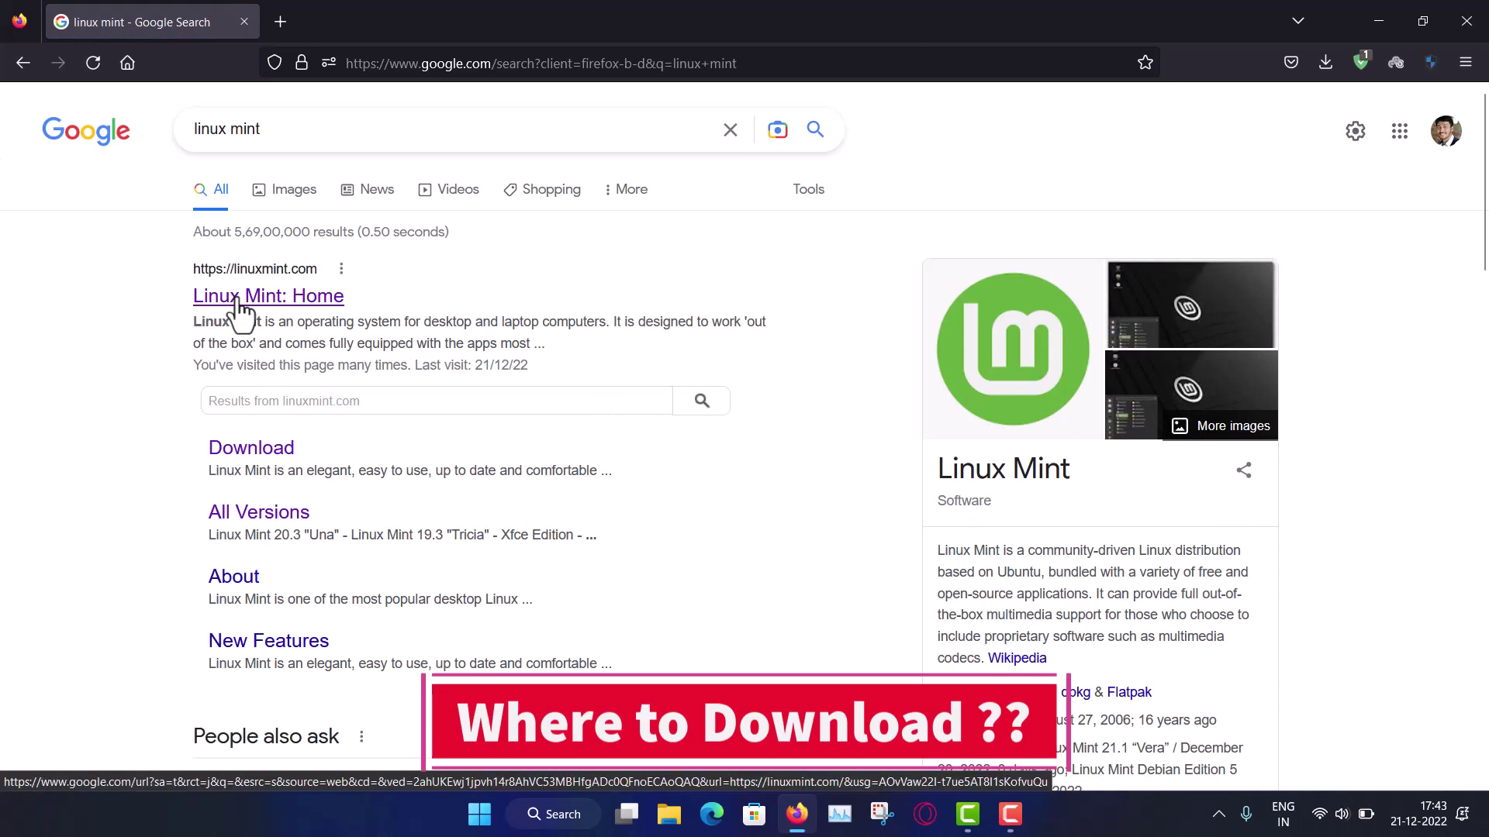
left_click(237, 300)
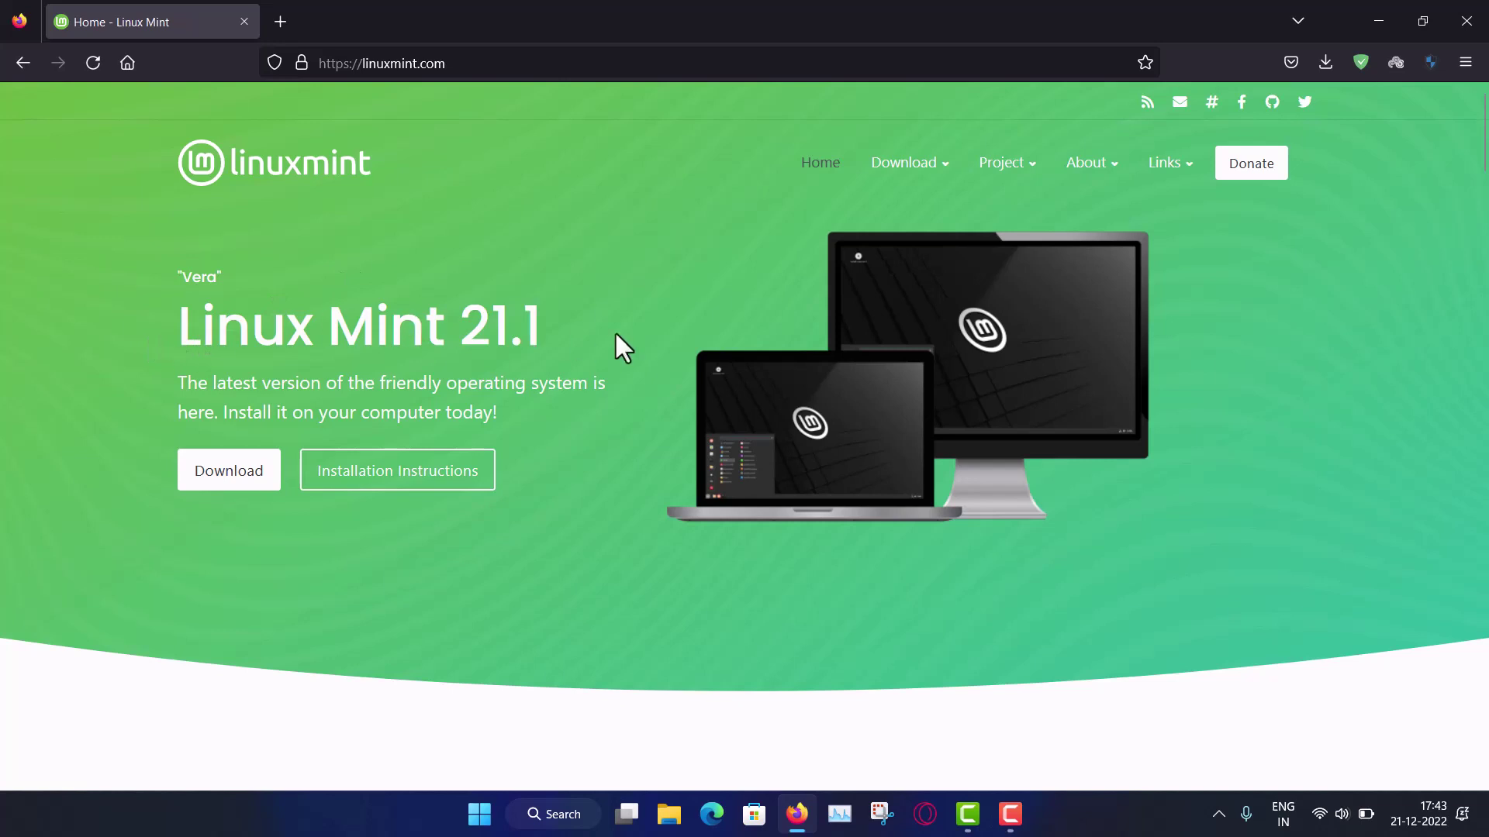
Step: Go to the Linux Mint 21.1 downloads, review the available editions and open the Cinnamon Edition download page
left_click(220, 476)
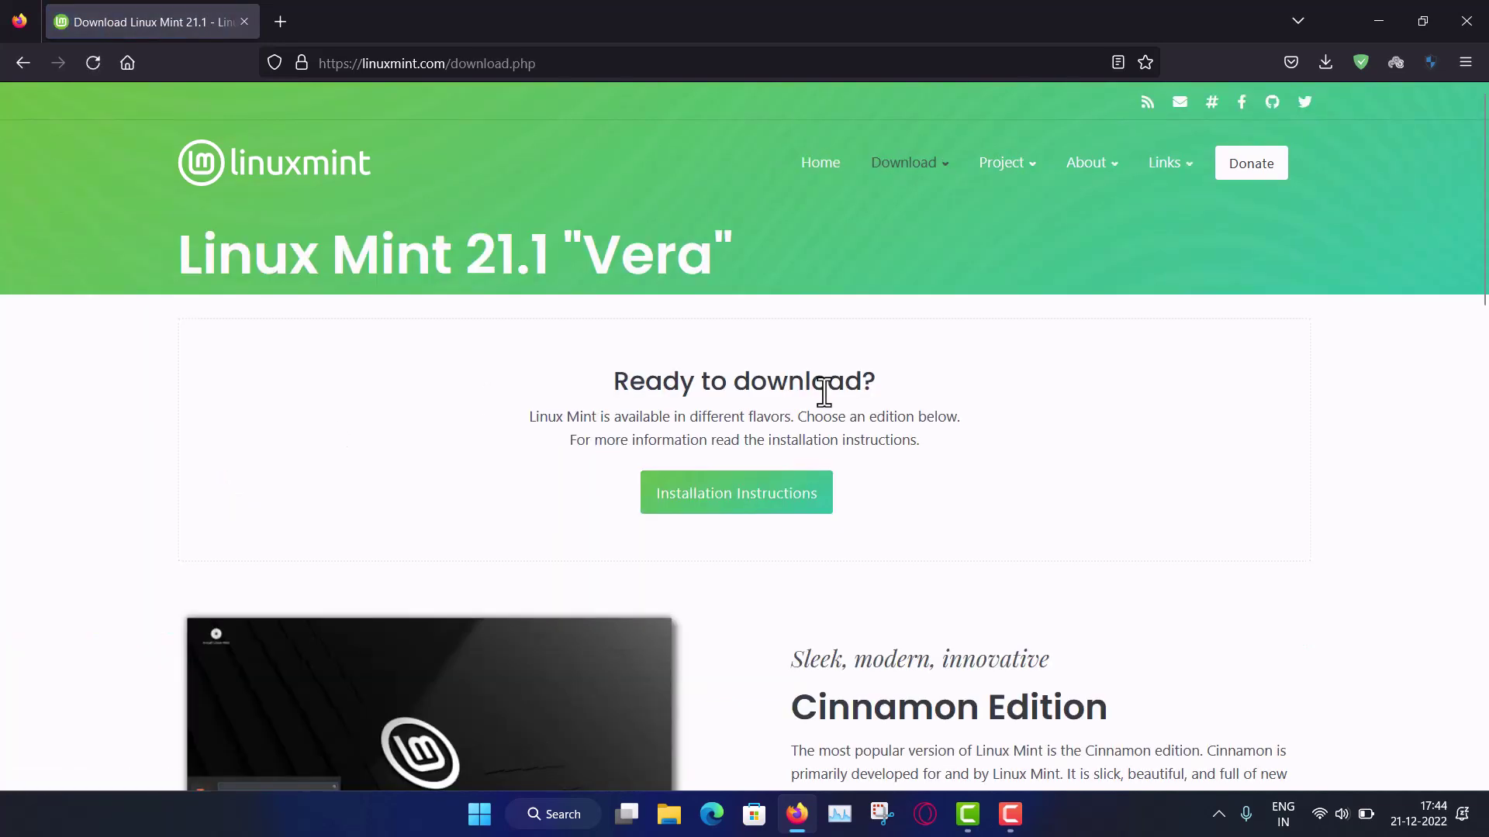
scroll(1011, 413, "down", 7)
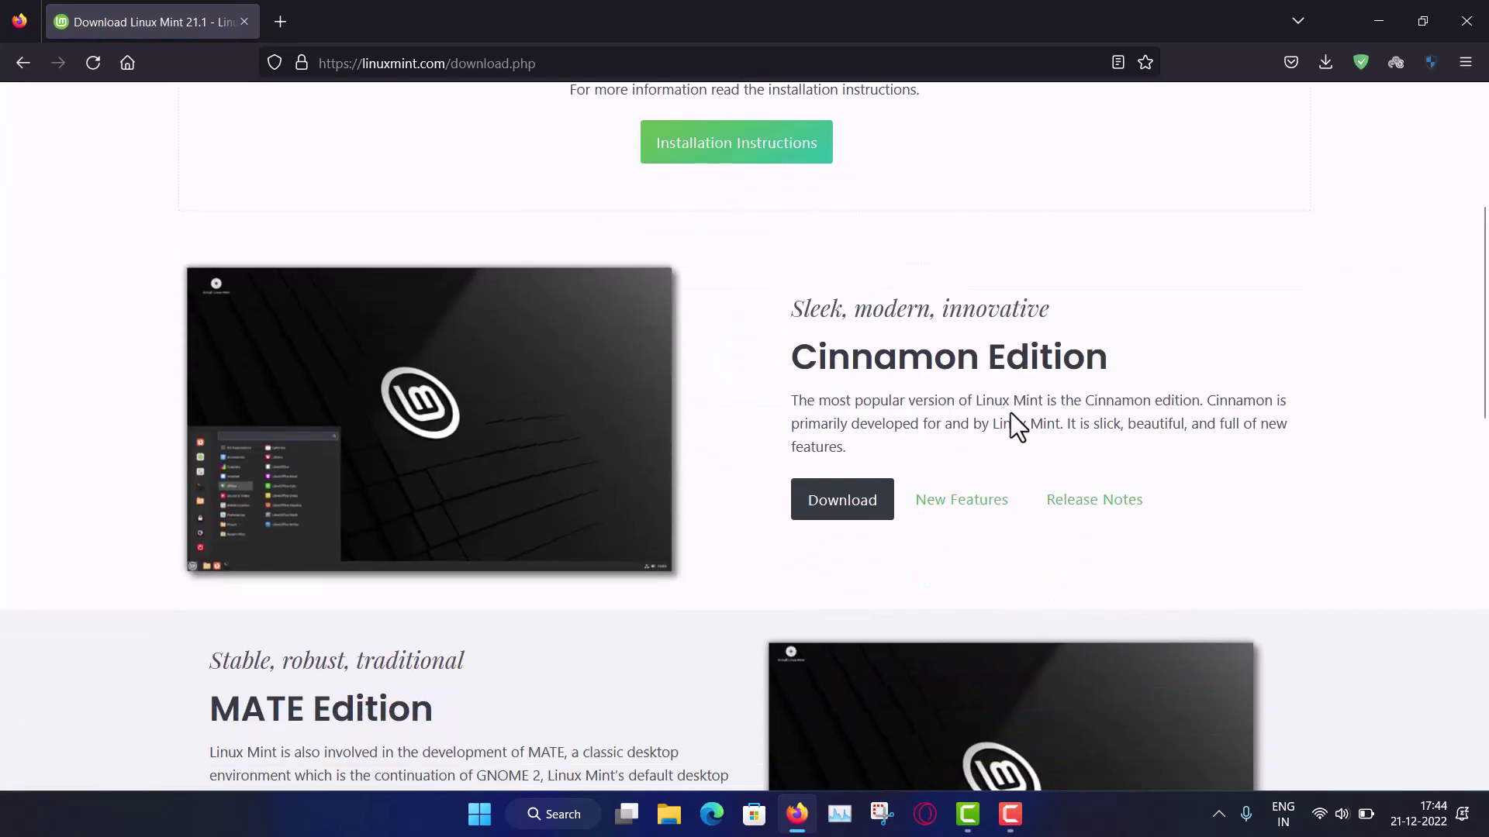
scroll(1010, 415, "down", 2)
scroll(1011, 412, "down", 4)
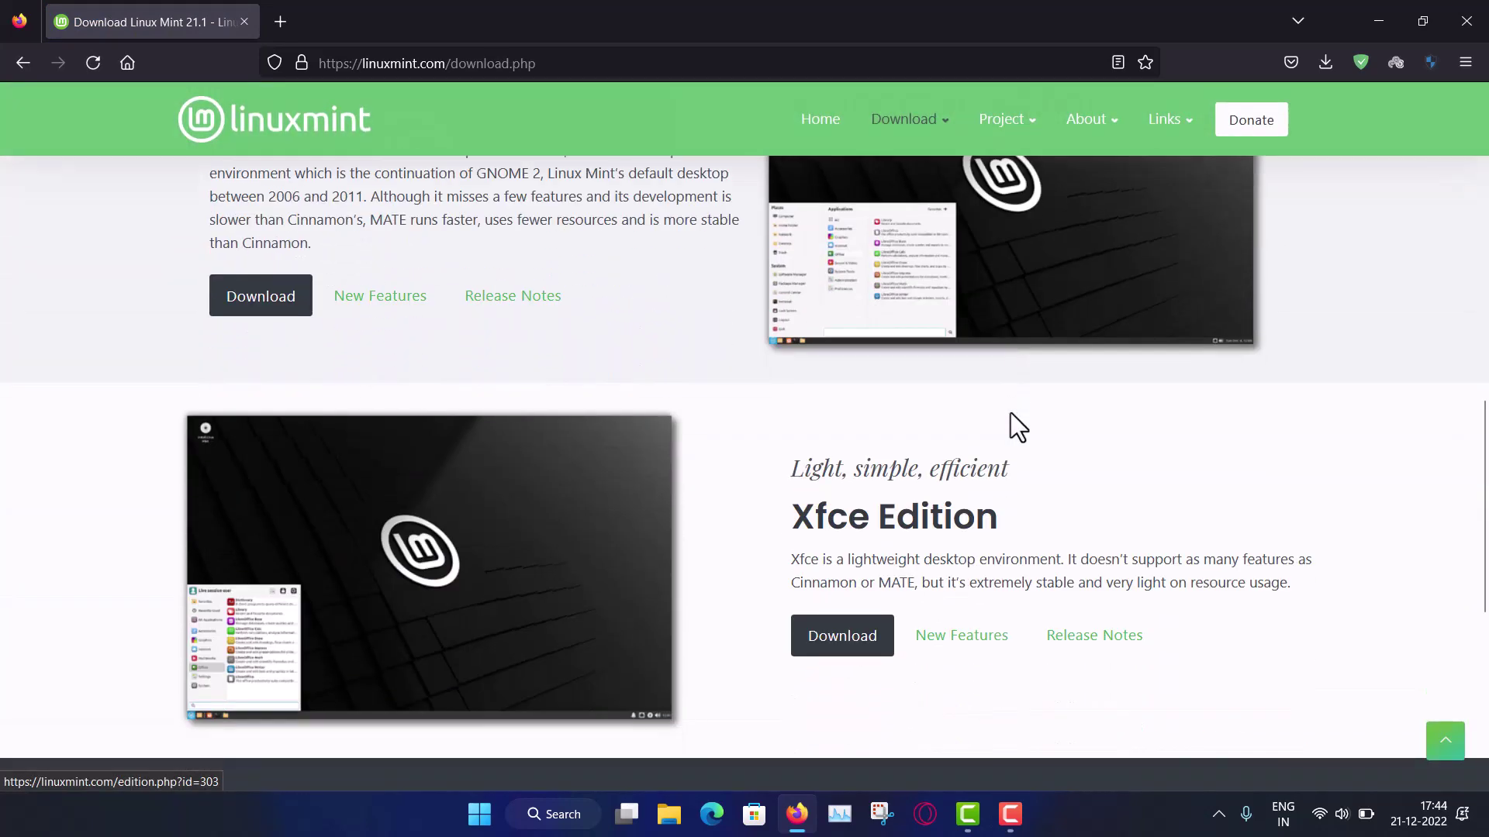
scroll(1011, 413, "up", 5)
scroll(1011, 415, "up", 3)
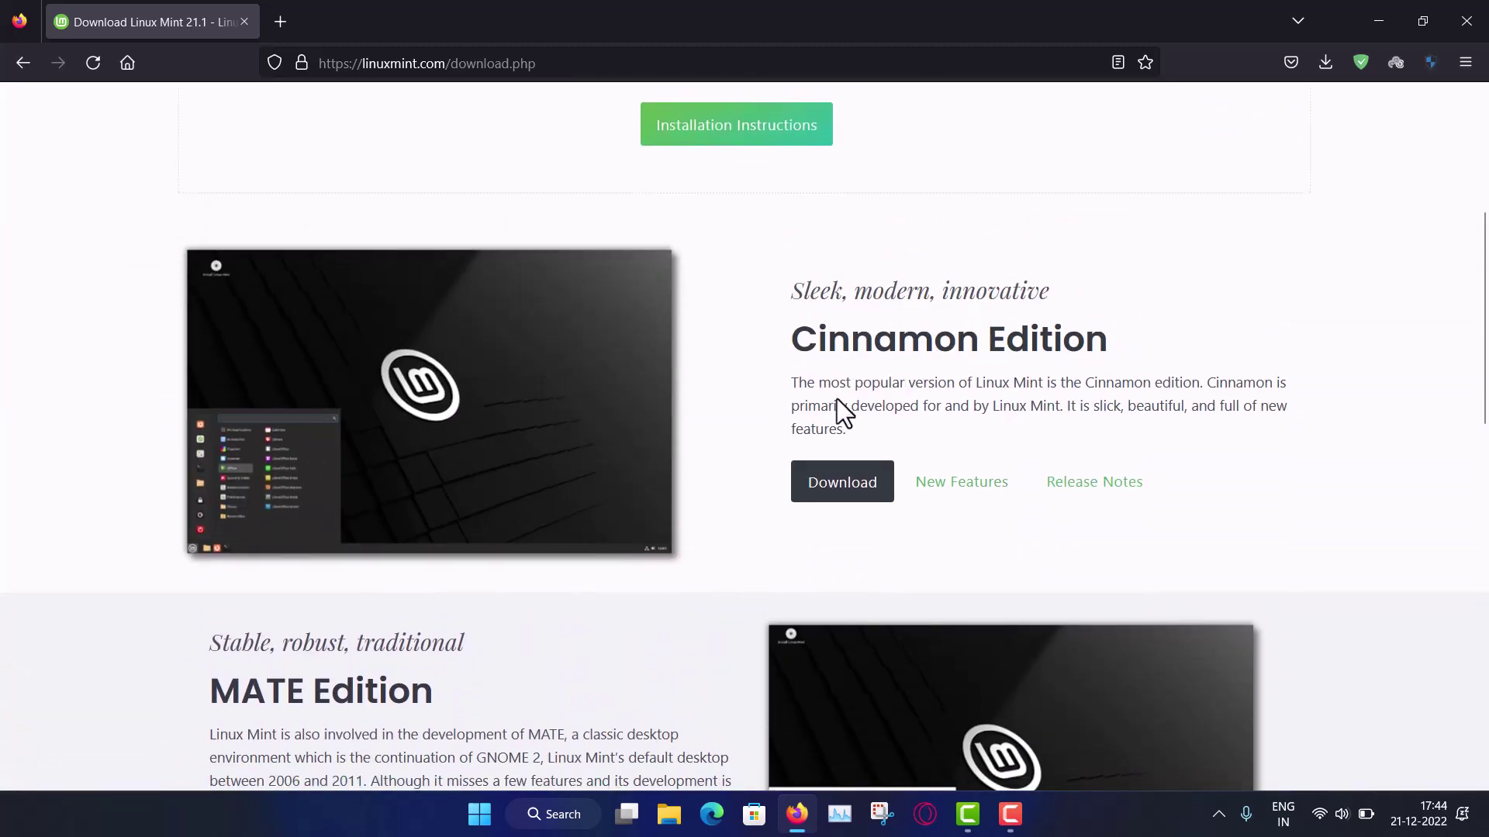
left_click(851, 488)
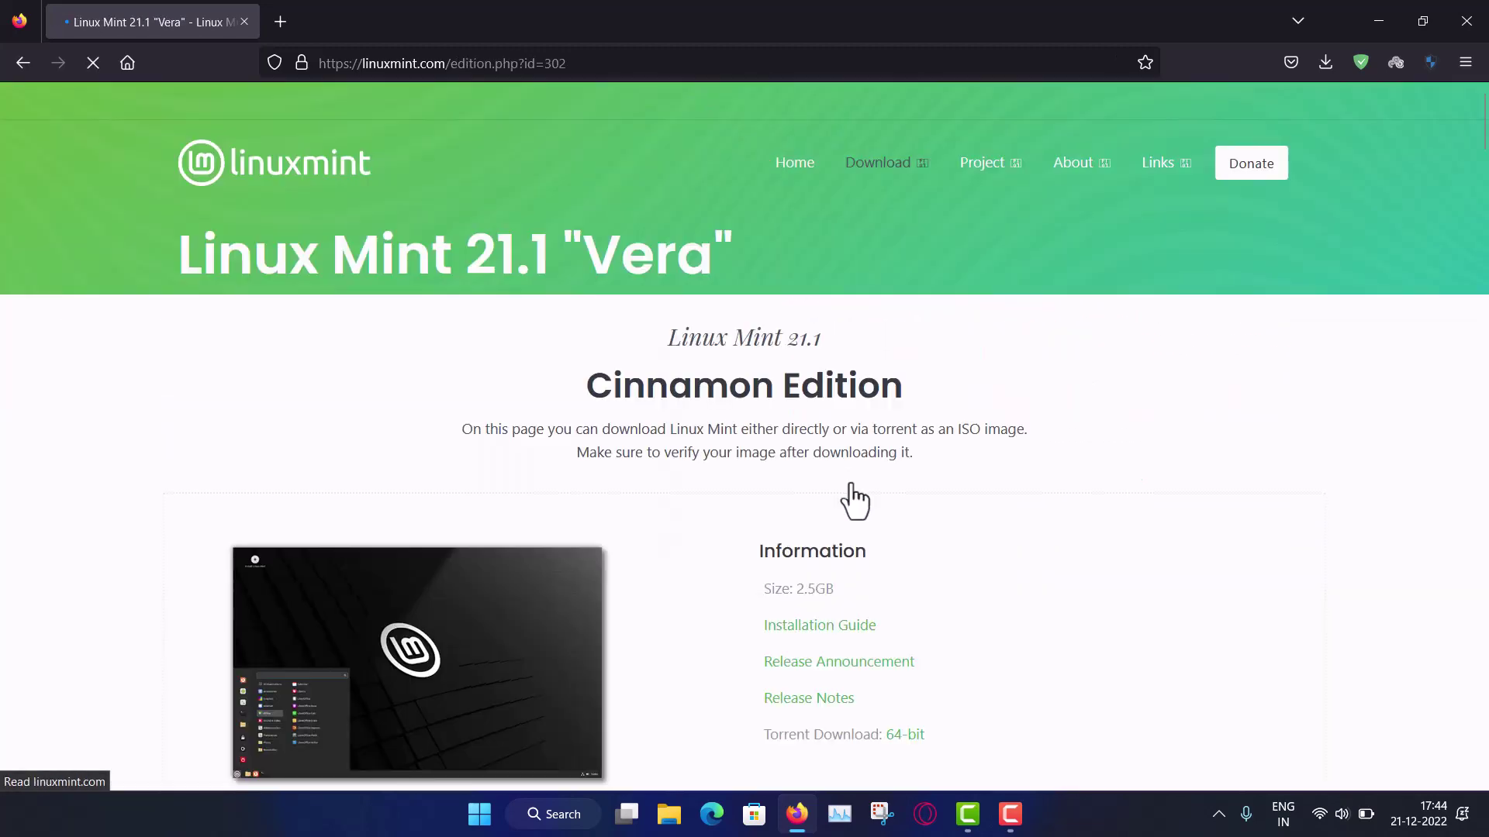
Step: Download the 64-bit torrent of the Linux Mint 21.1 Cinnamon Edition and open the downloaded torrent file
scroll(1133, 479, "down", 3)
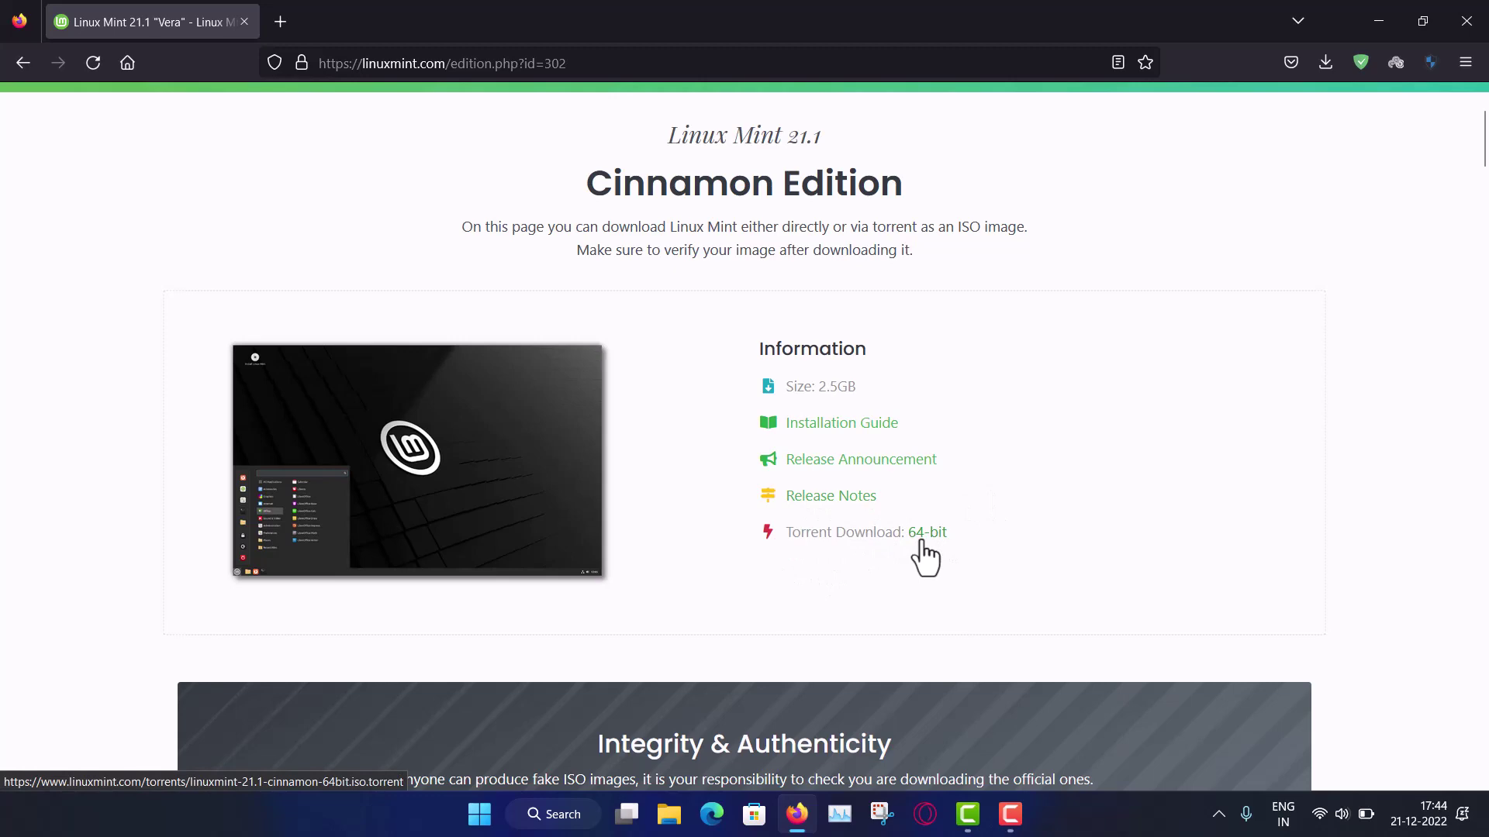
scroll(925, 556, "down", 10)
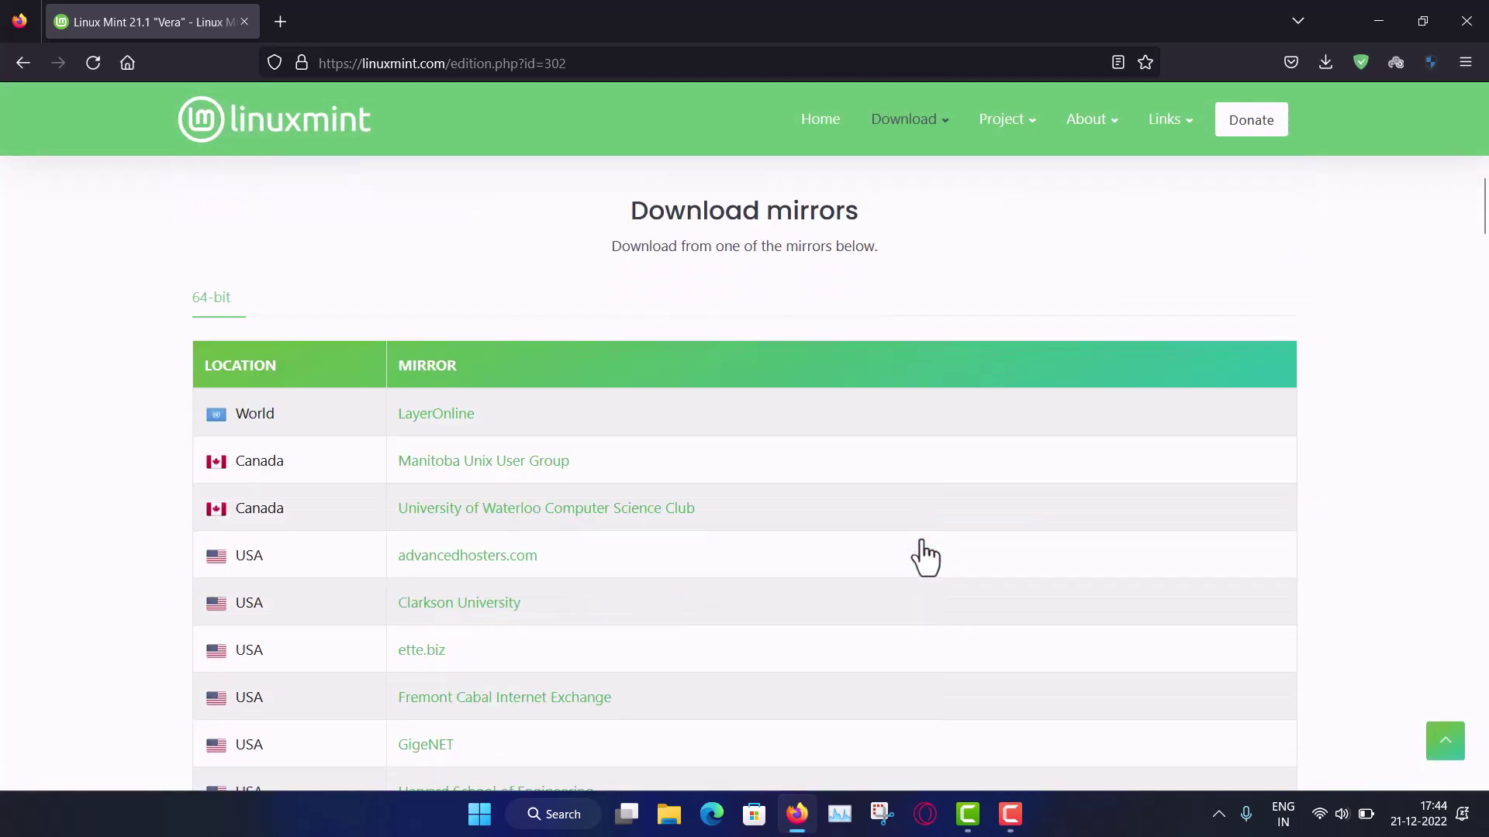
scroll(925, 557, "up", 7)
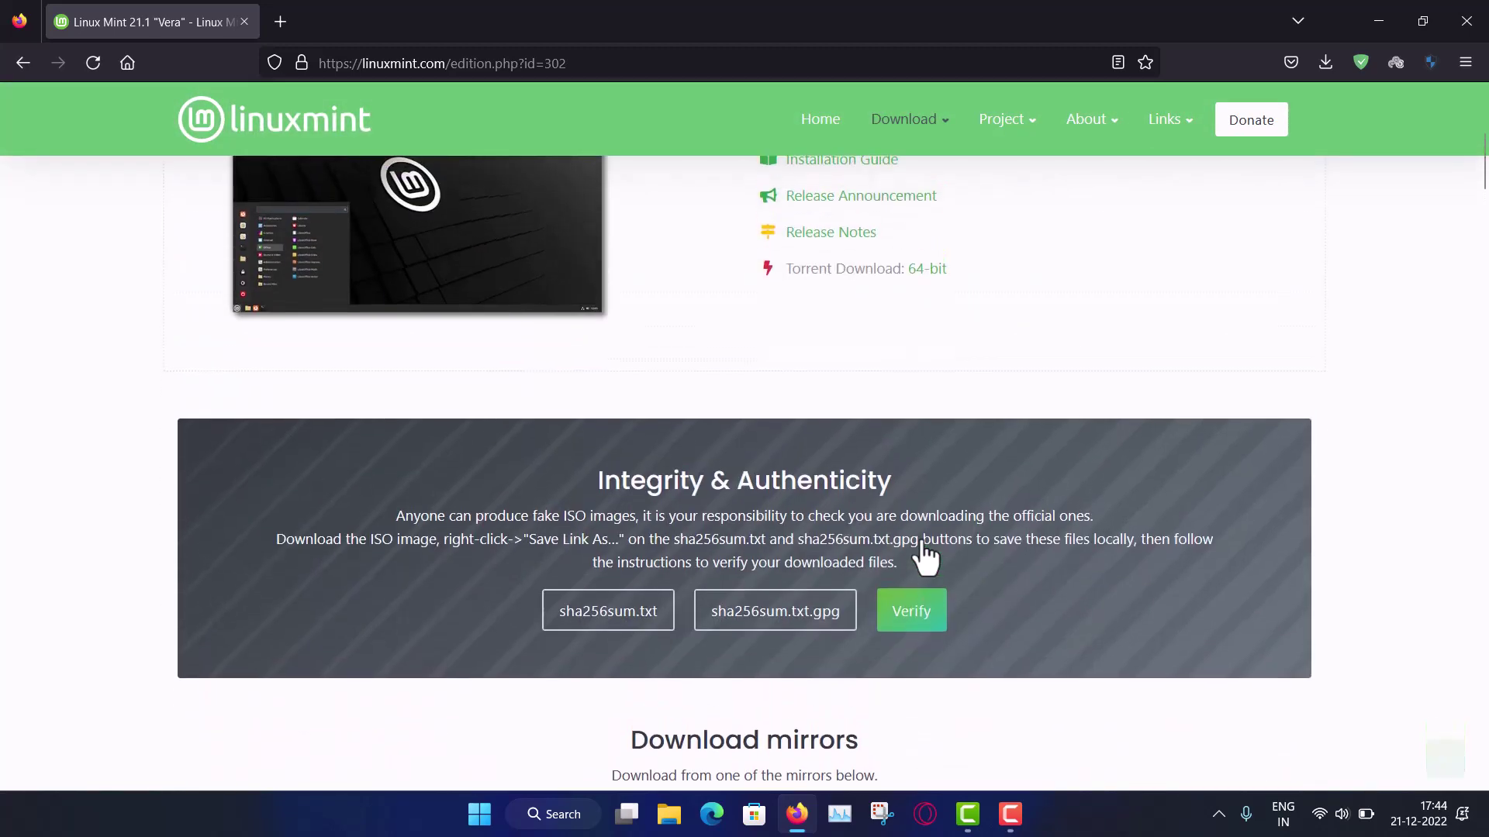
scroll(925, 556, "up", 4)
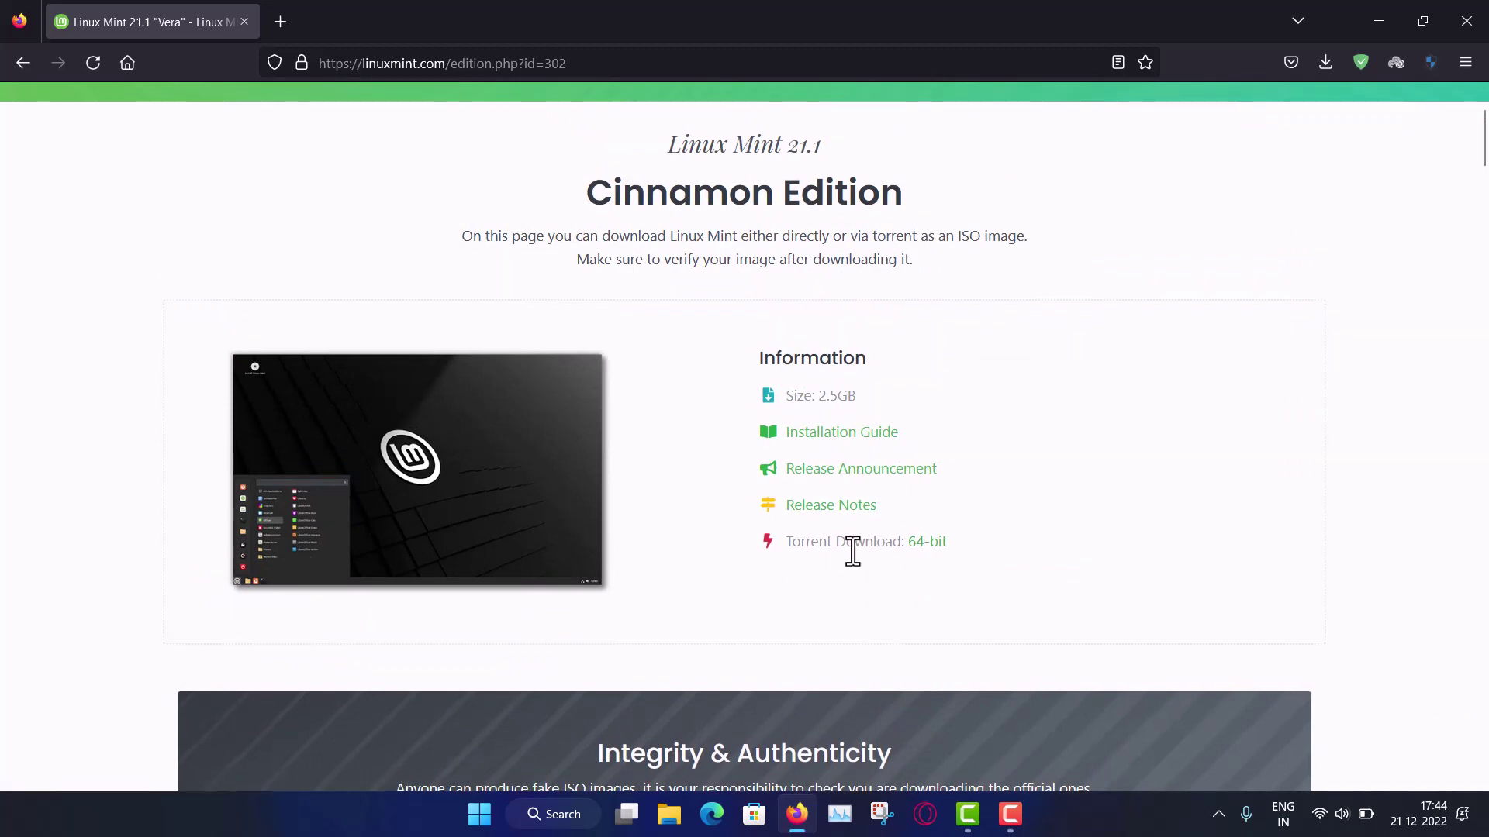
left_click(944, 545)
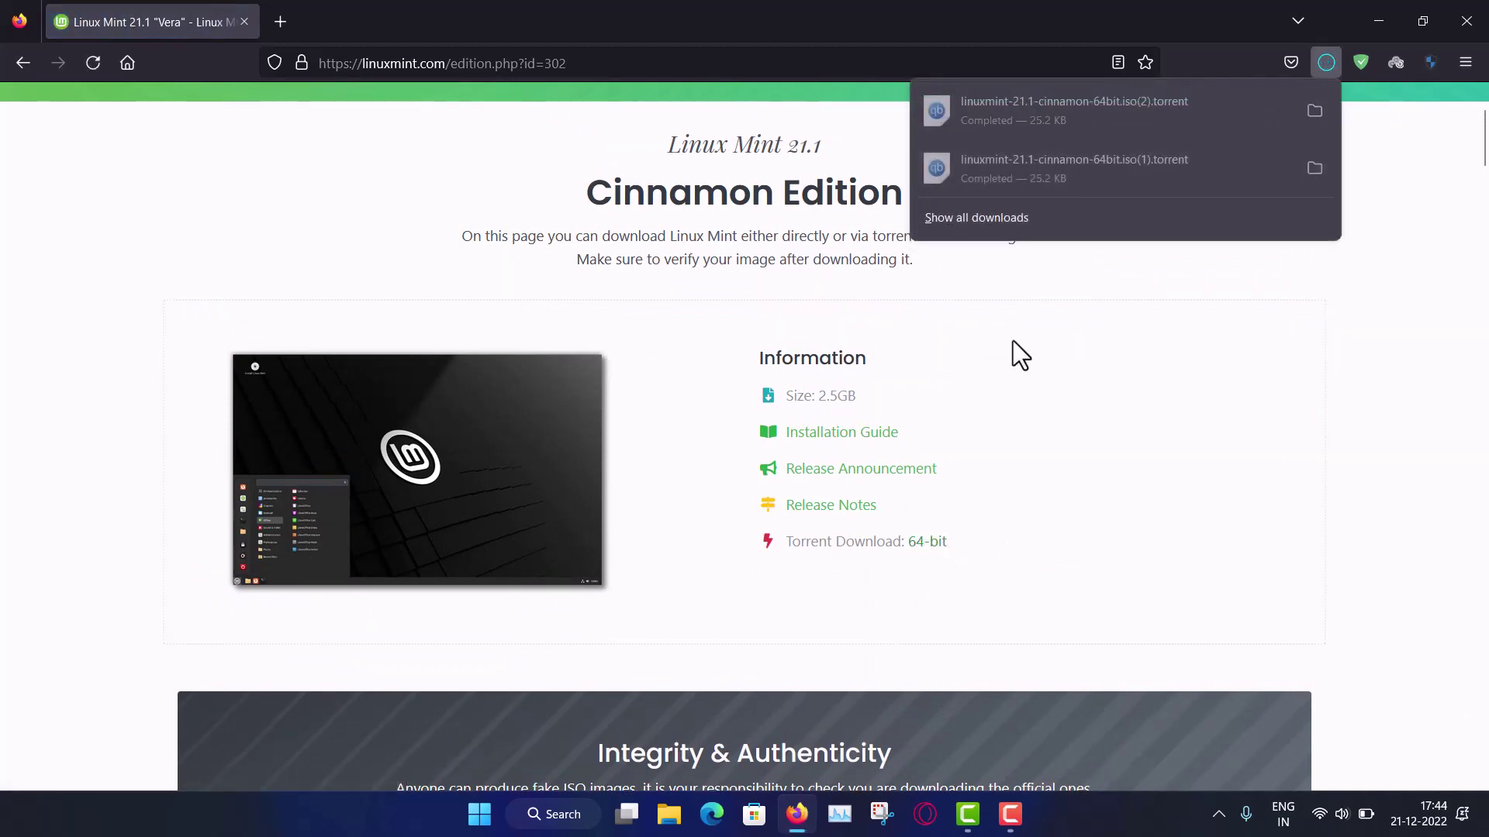
left_click(1141, 107)
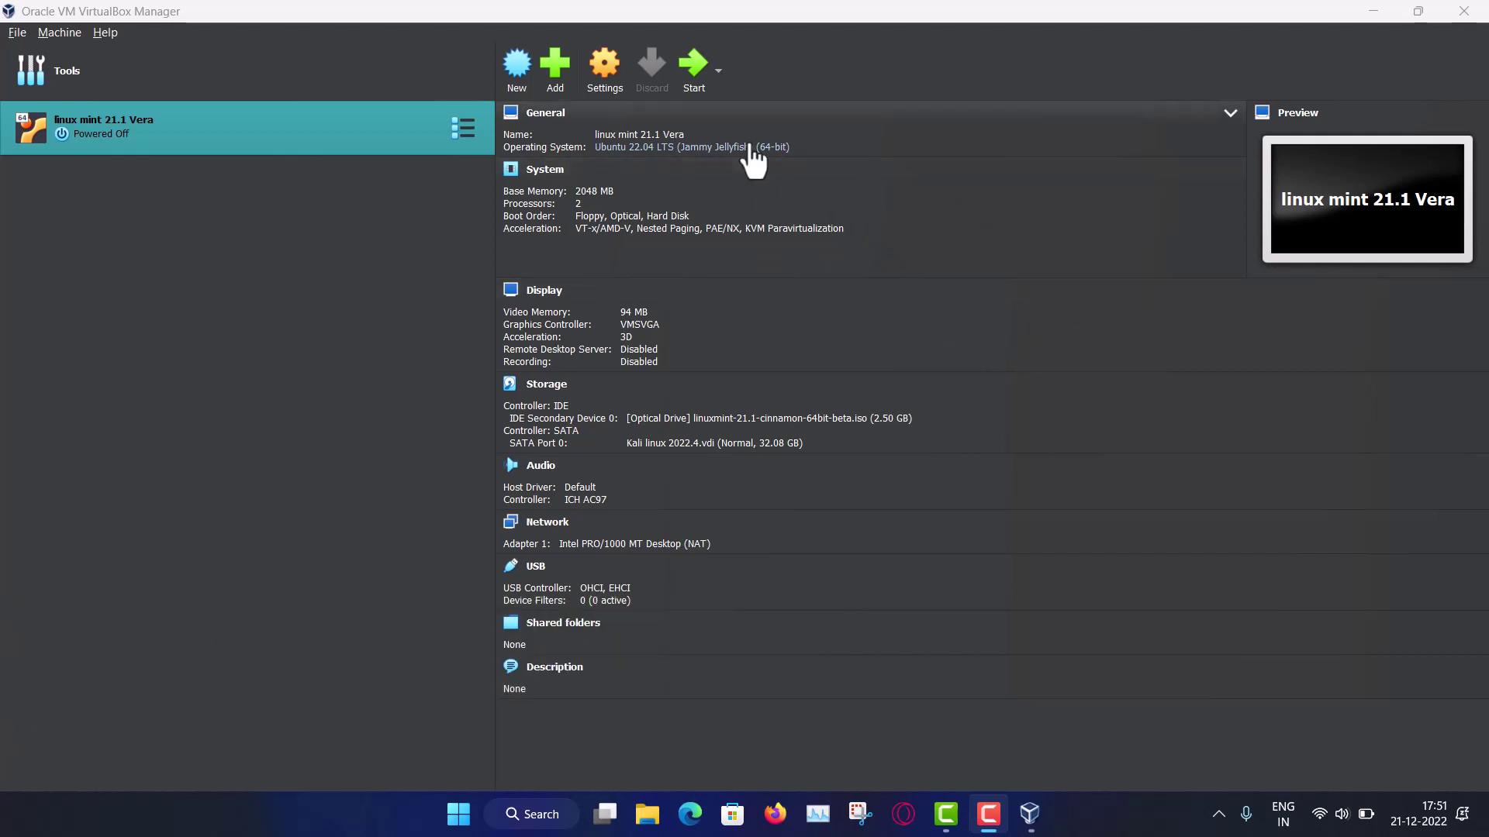
Step: In VirtualBox, start the "linux mint 21.1 Vera" virtual machine and boot the entry "Start Linux Mint 21.1 Cinnamon 64-bit"
left_click(689, 83)
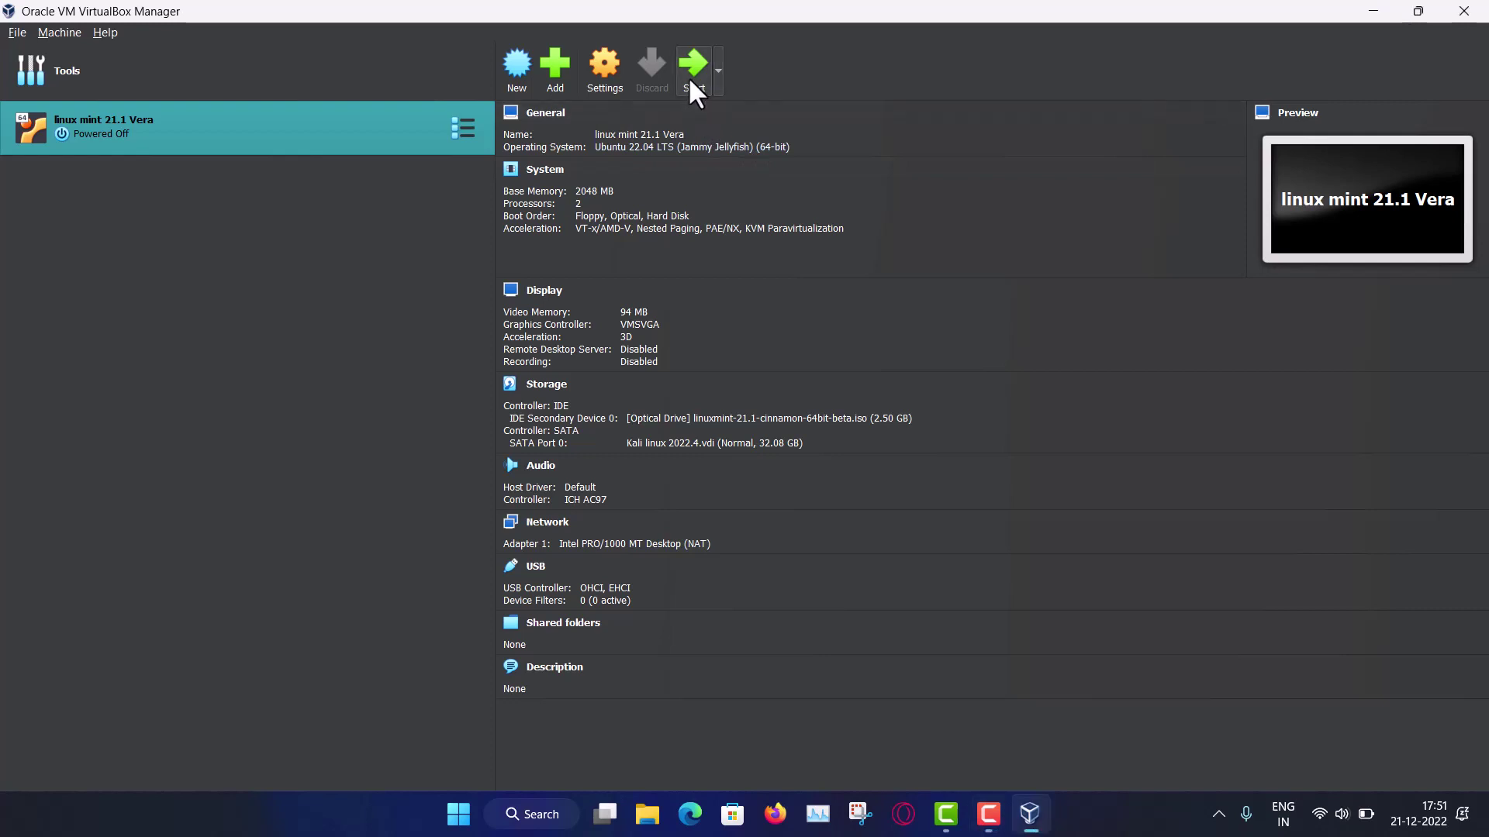
left_click(690, 81)
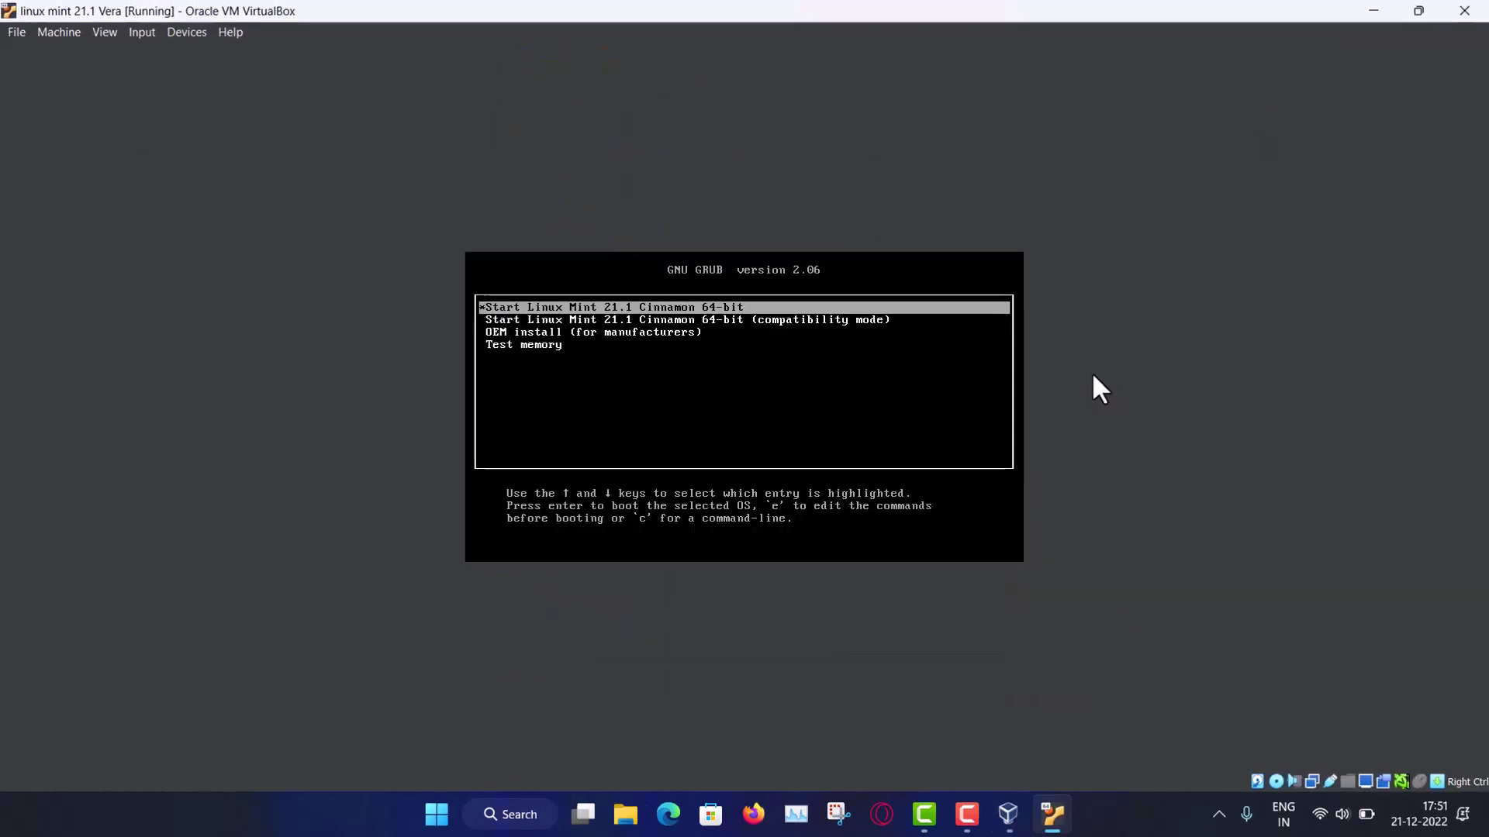
key("Down")
key("Up")
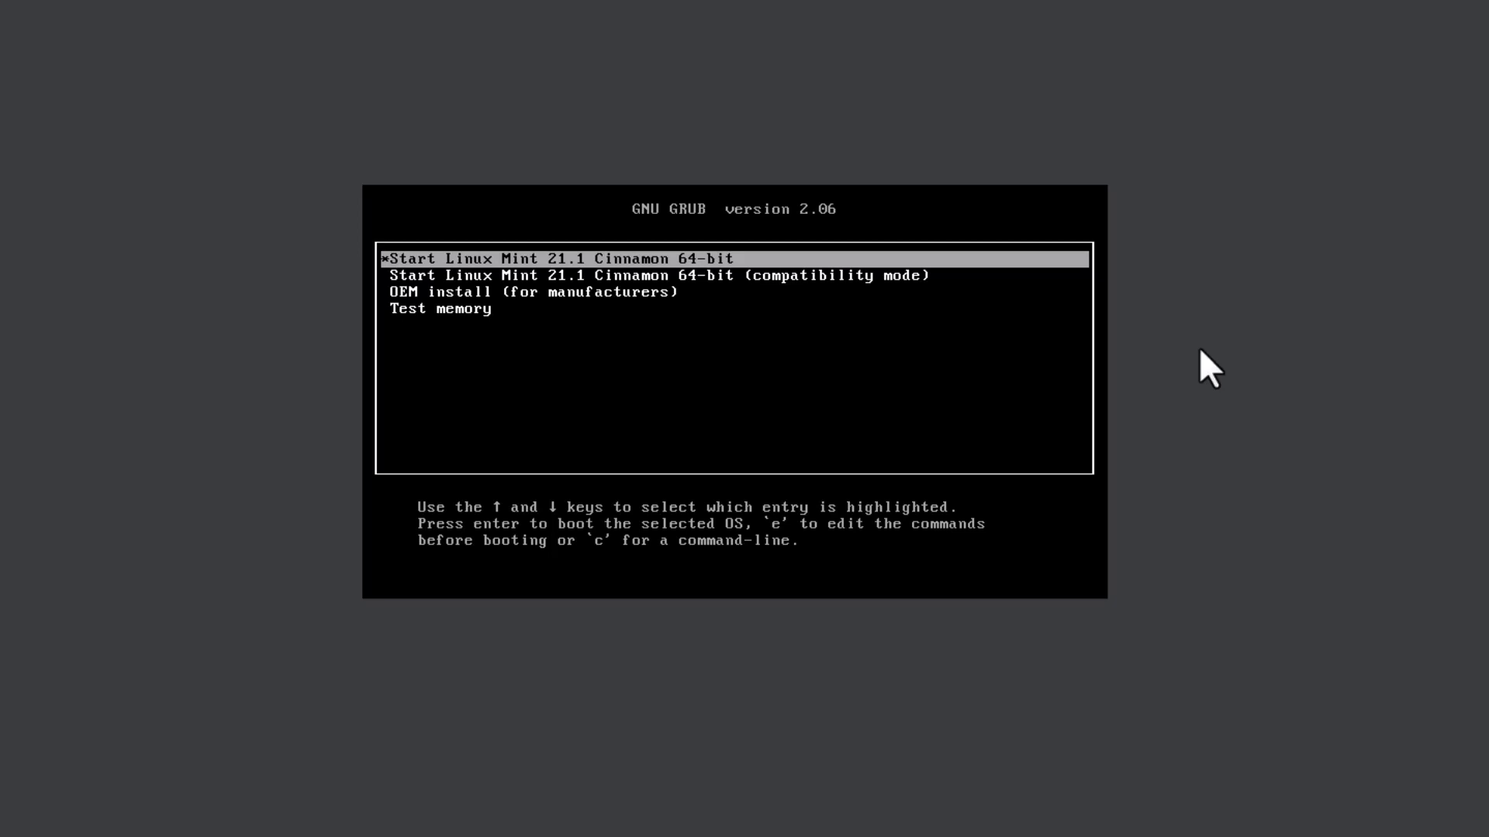
key("Down")
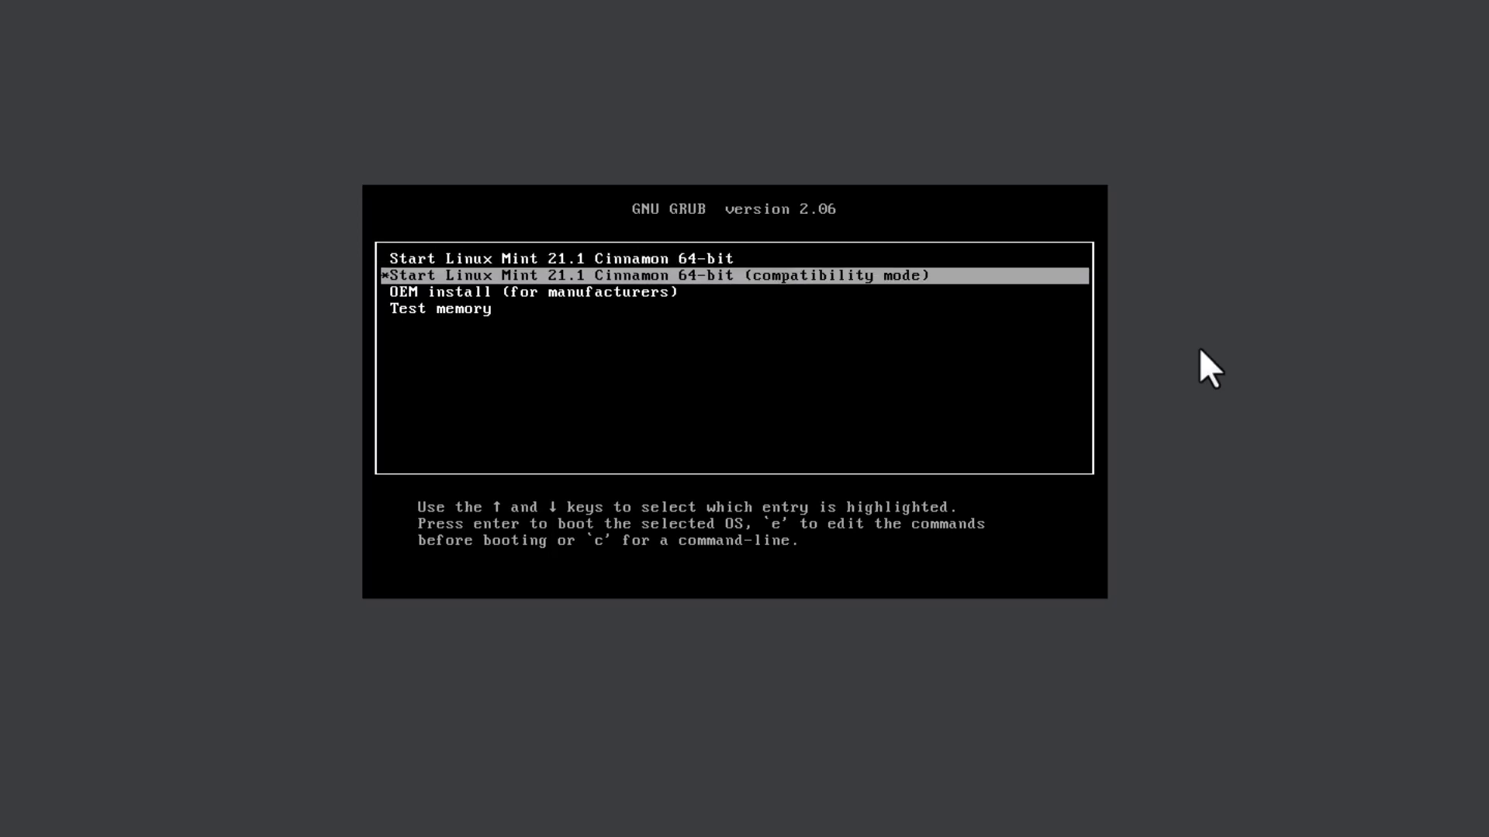
key("Up")
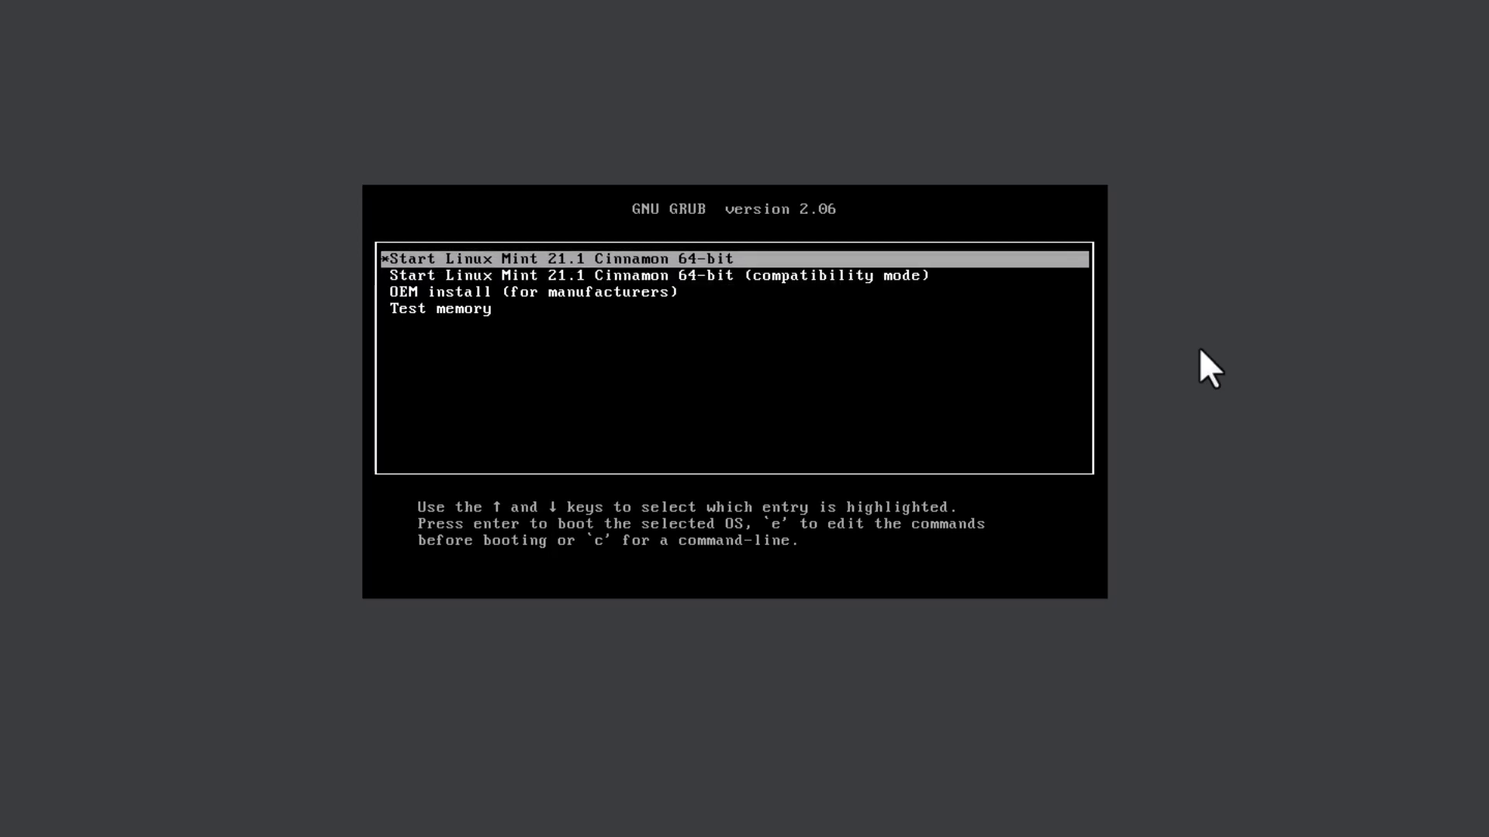
key("Return")
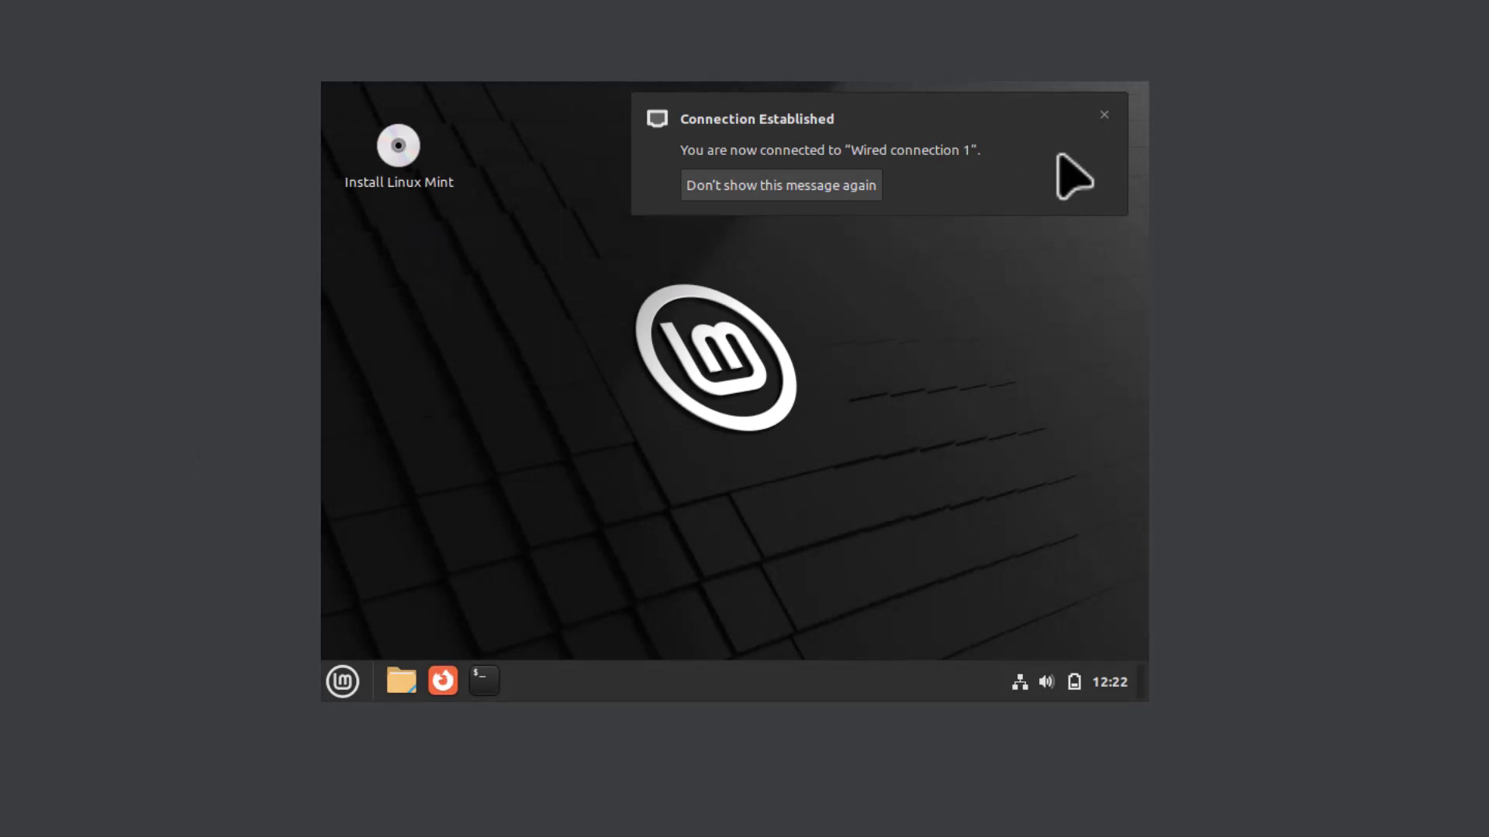
Step: Dismiss the connection notification, switch the virtual machine to full screen and launch the Install Linux Mint program
left_click(1105, 118)
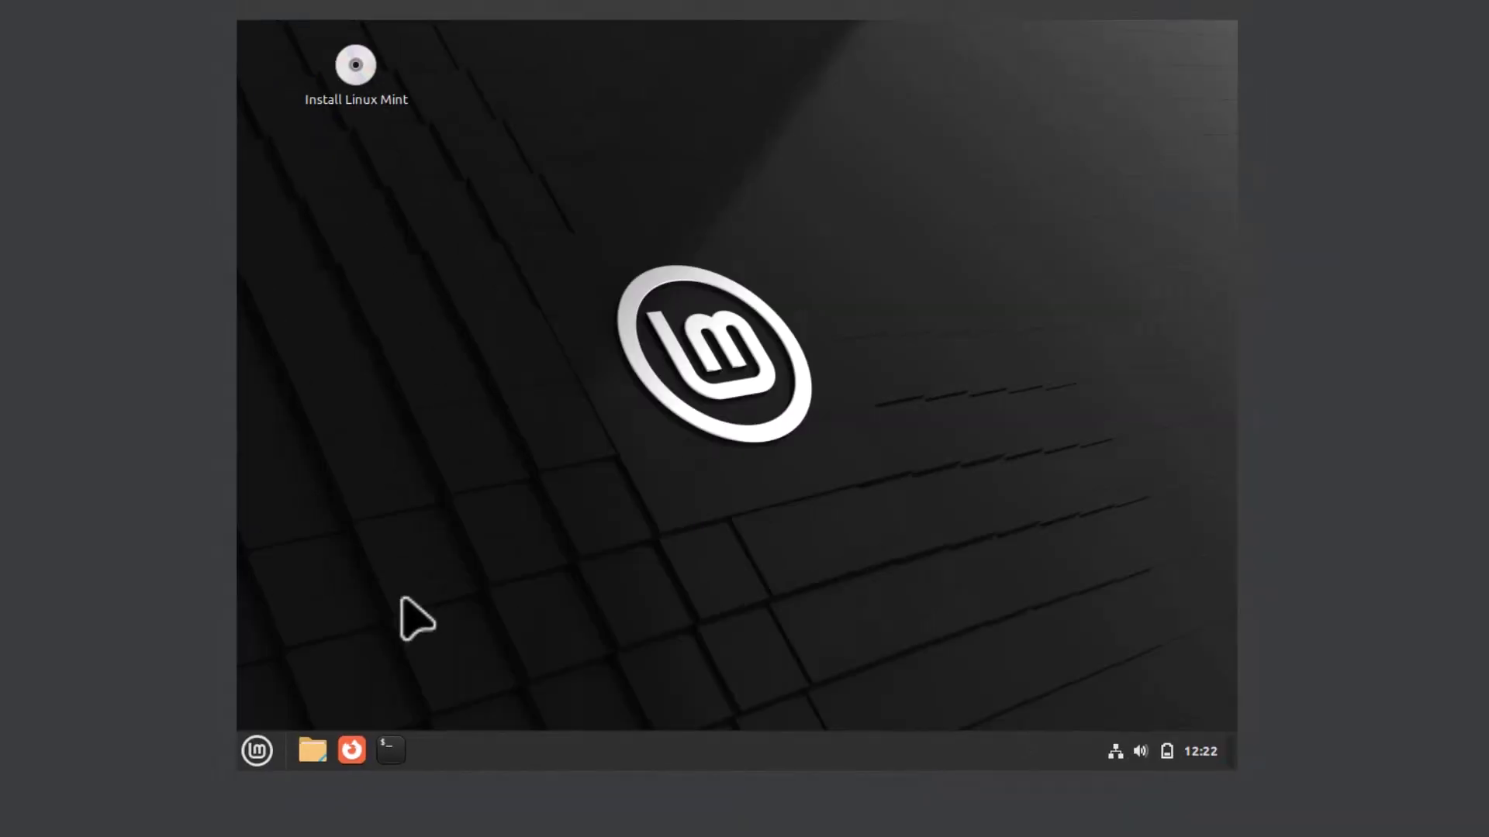
key("Control_R+f")
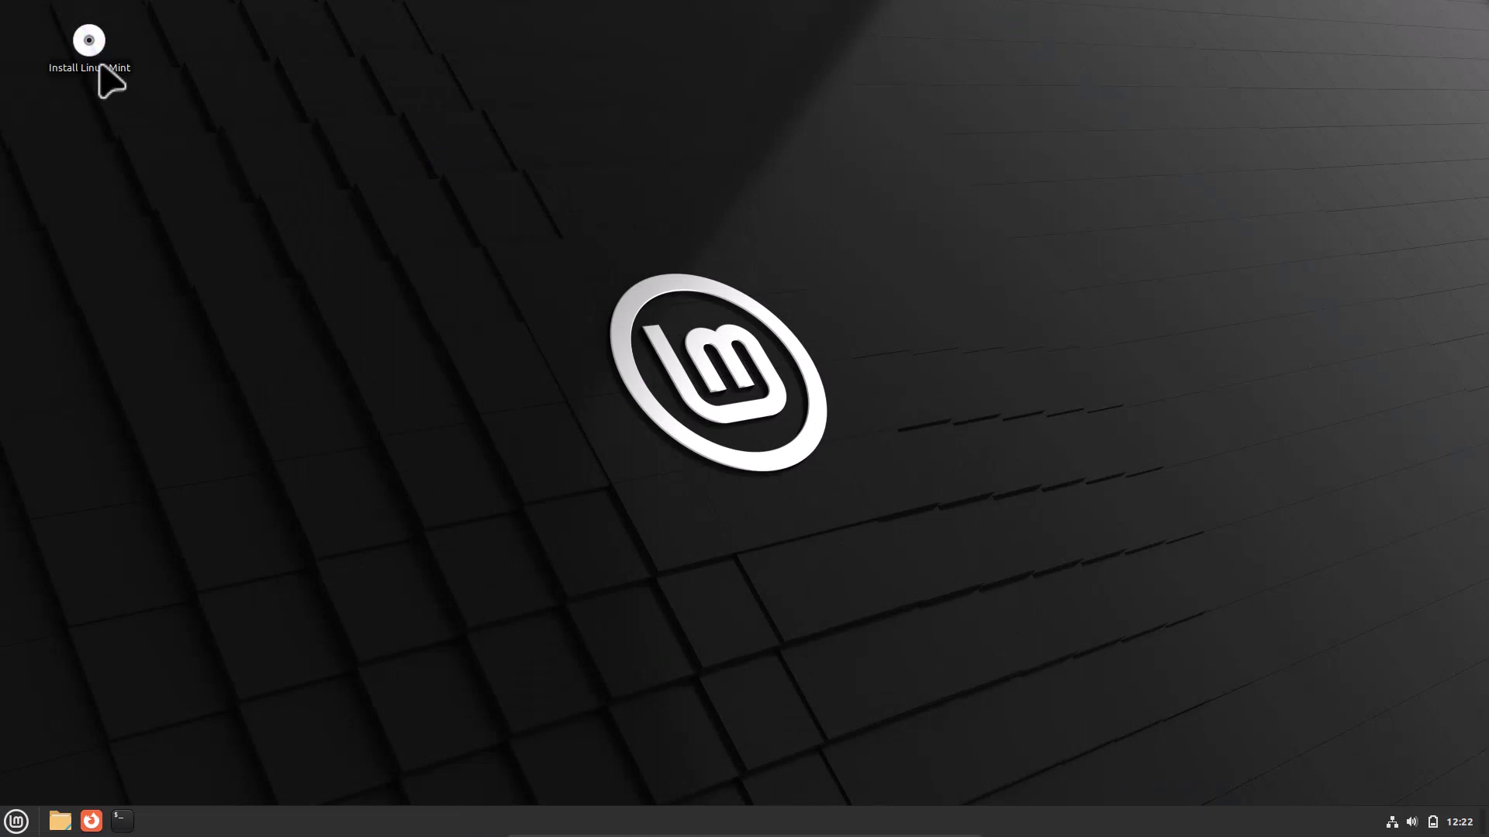
left_click(88, 49)
double_click(87, 48)
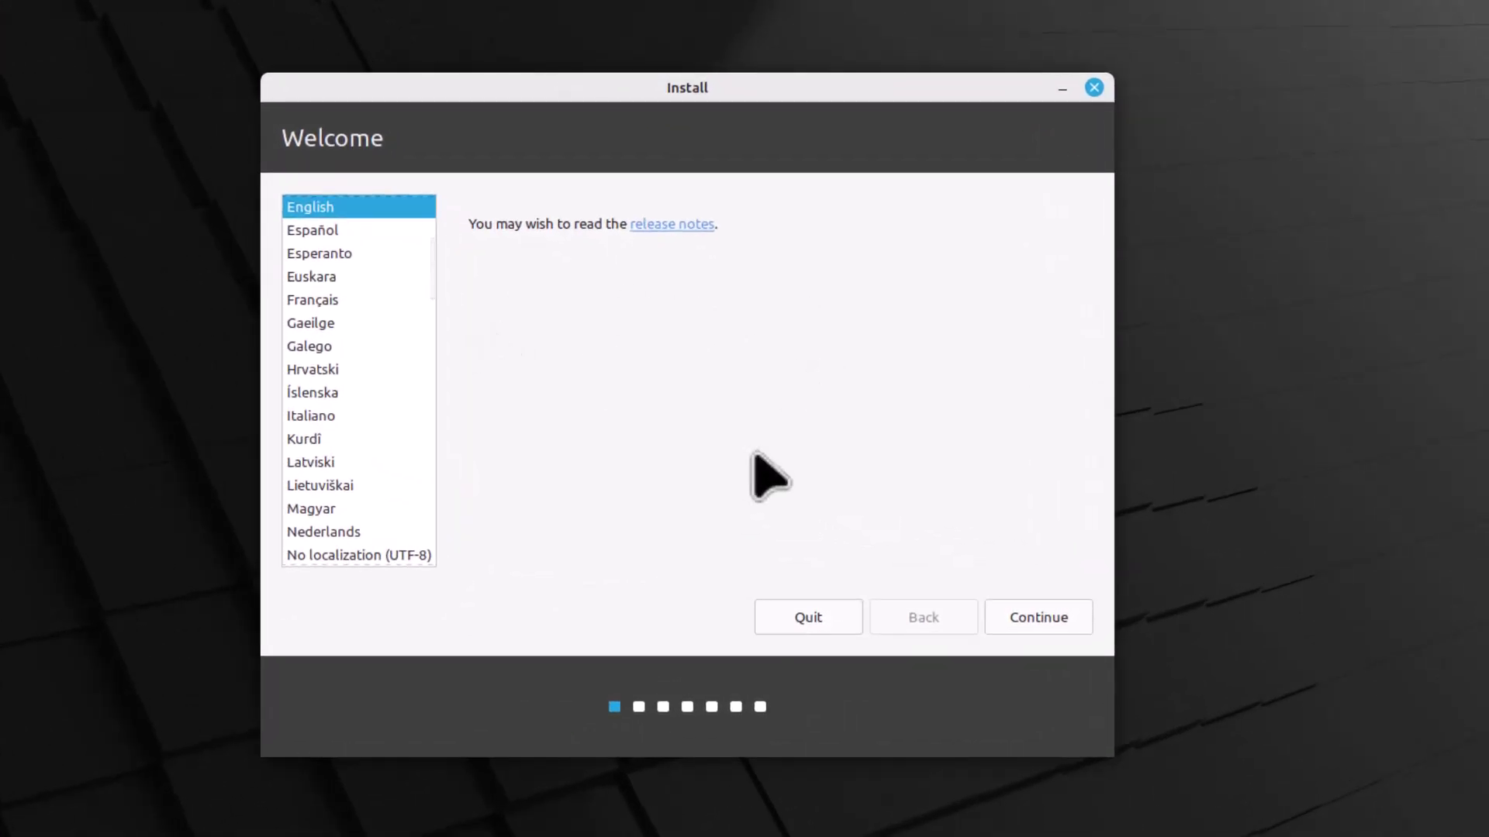
Step: Accept English as the language and English (US) as the keyboard layout, and enable installing multimedia codecs
left_click(1044, 626)
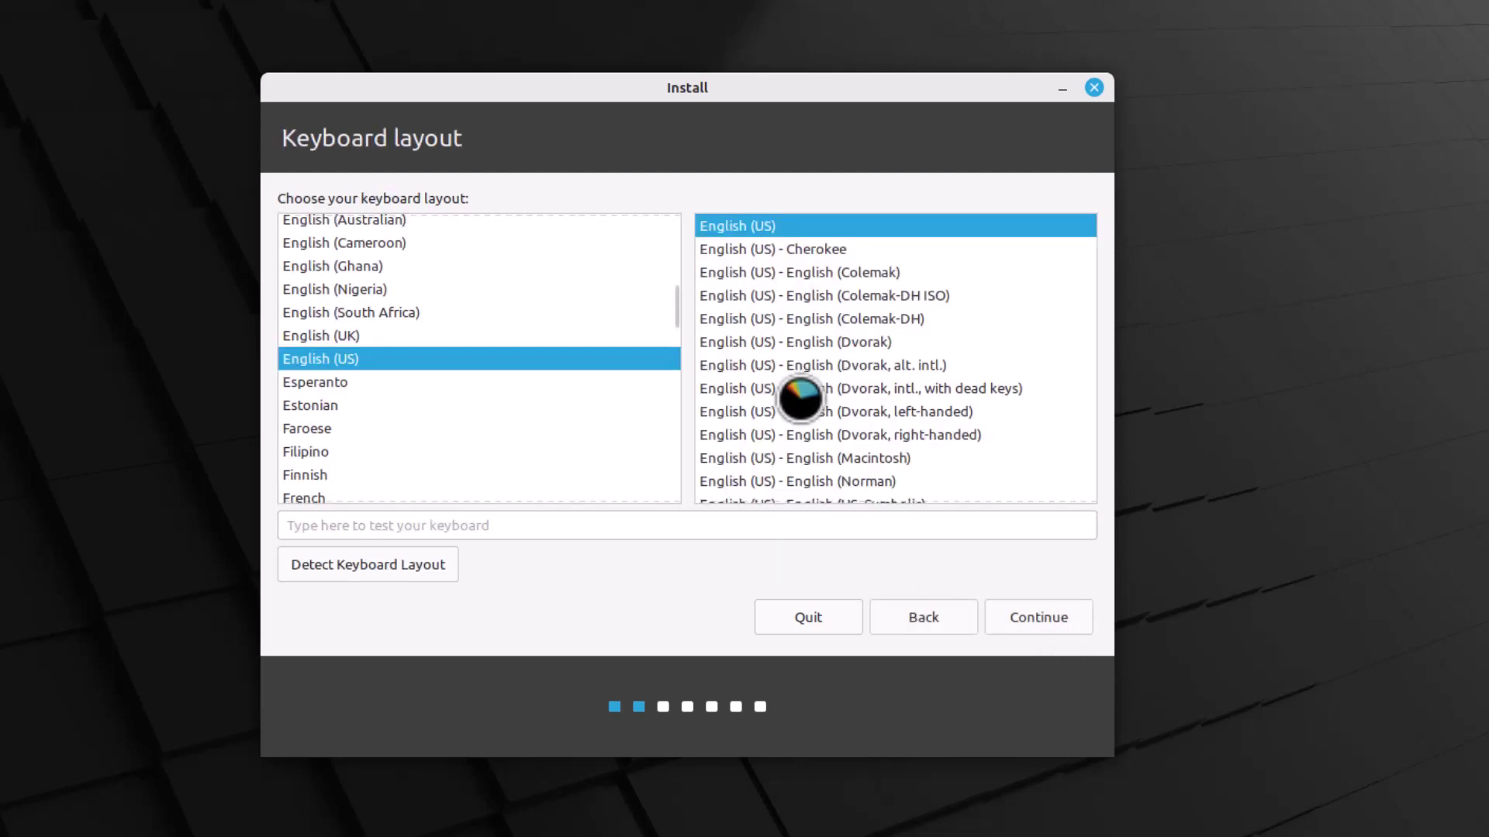
left_click(1039, 617)
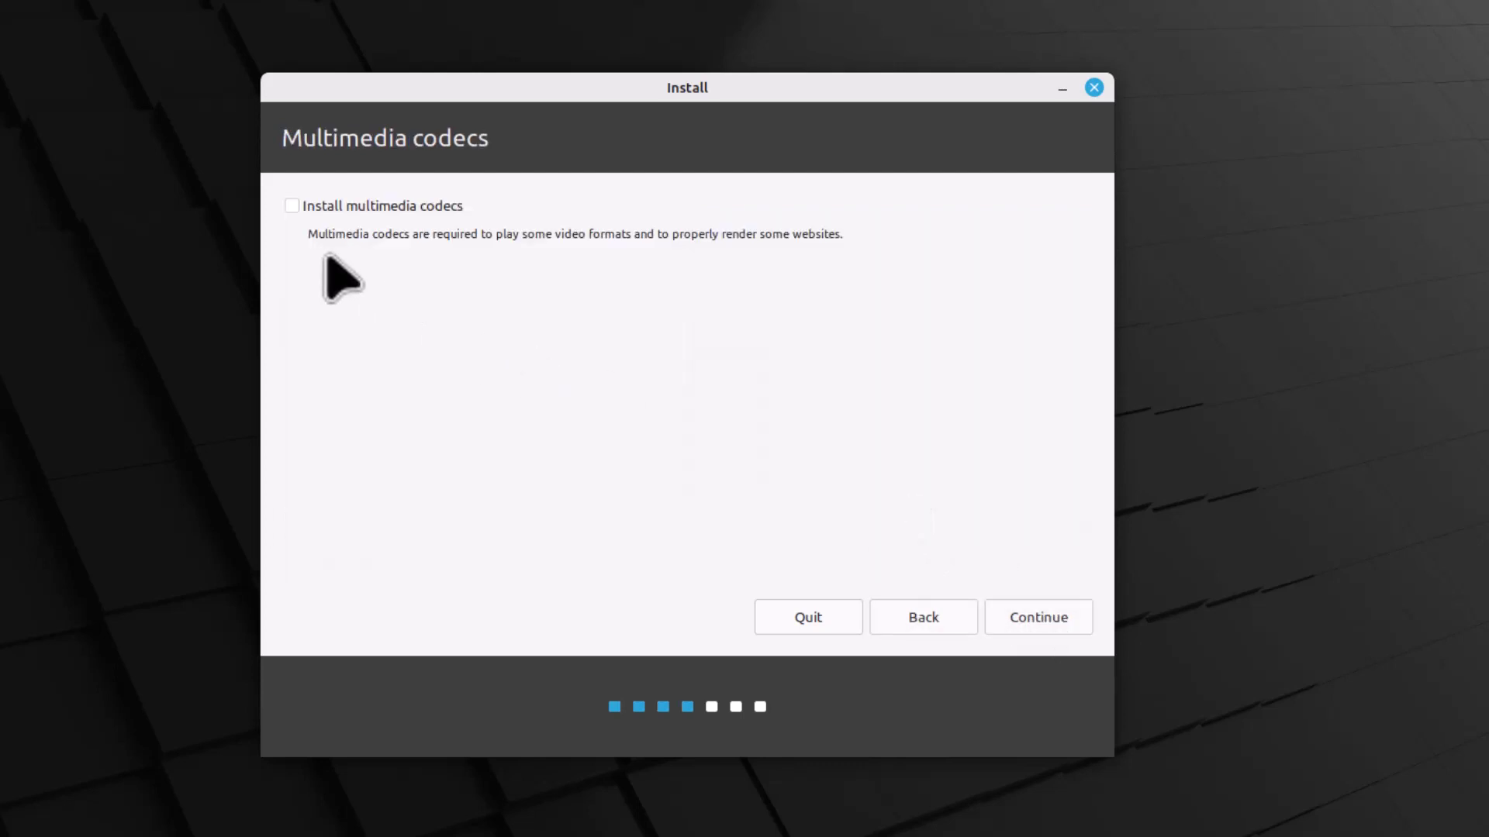
left_click(292, 205)
left_click(1043, 620)
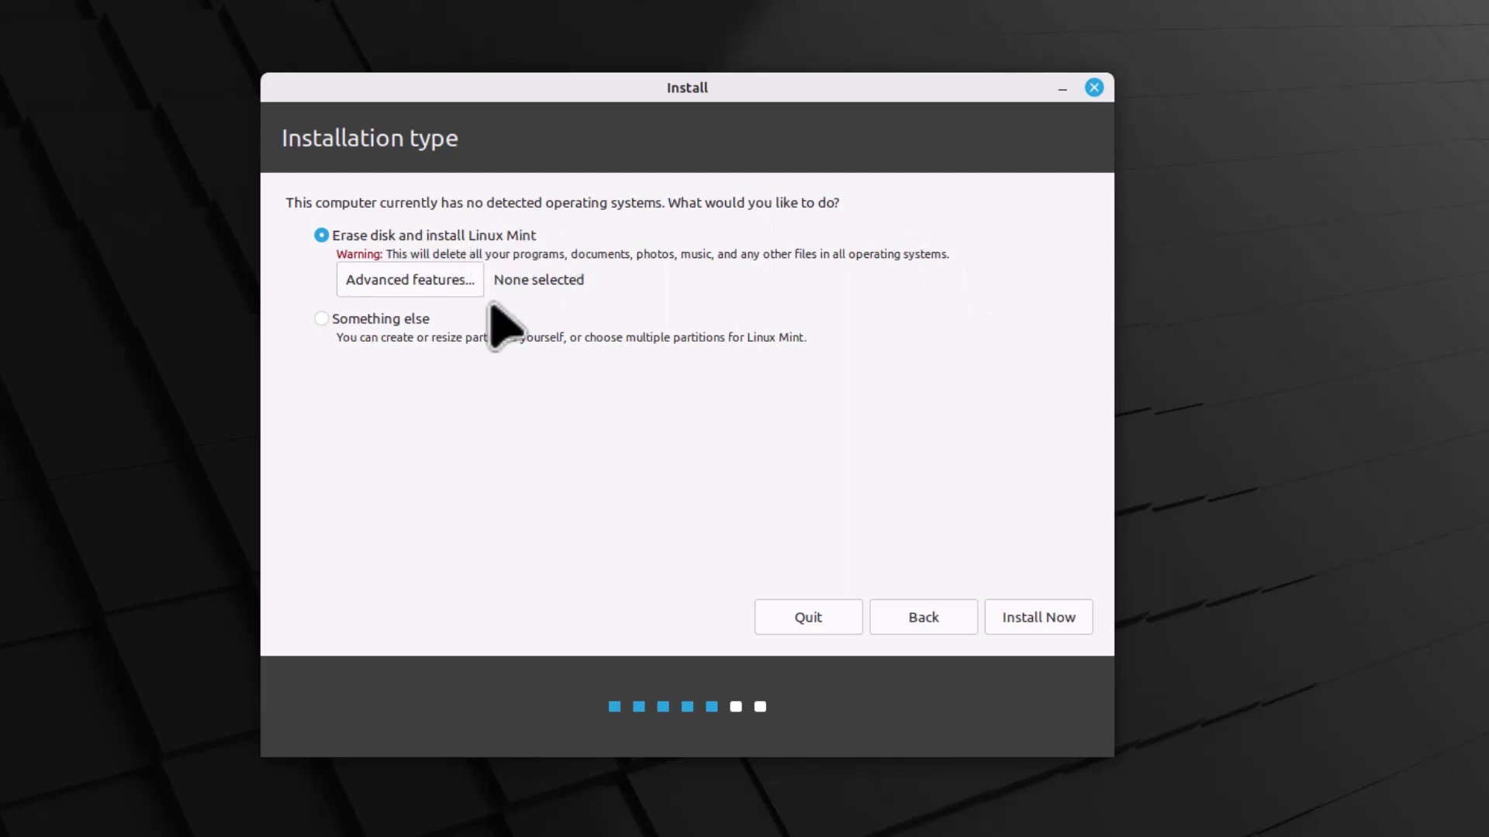
Step: Choose "Something else" as the installation type and set /dev/sda1 to a formatted Ext4 journaling file system mounted at /, writing the changes to disk
left_click(325, 321)
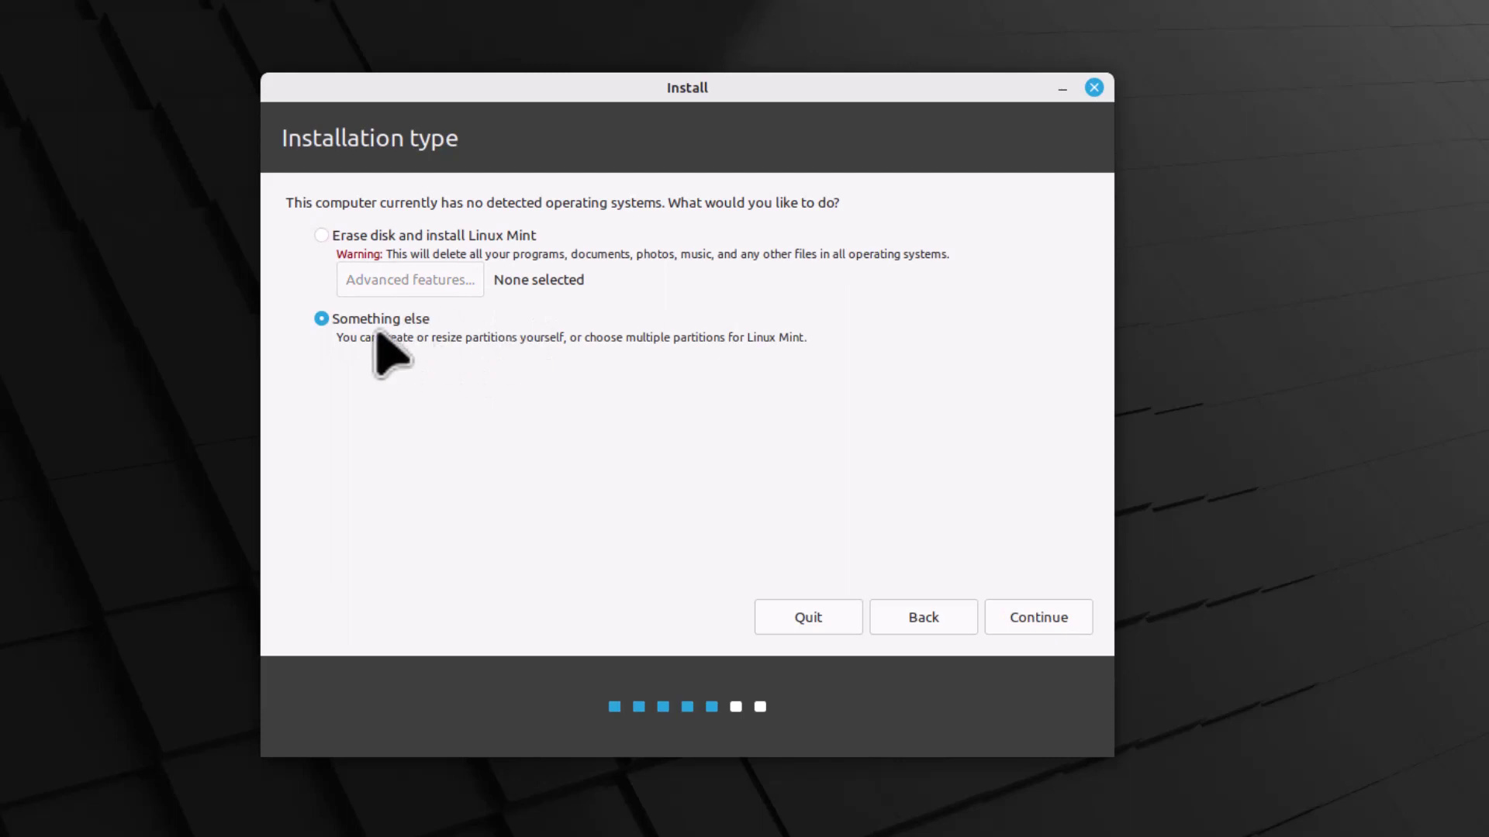
left_click(1030, 618)
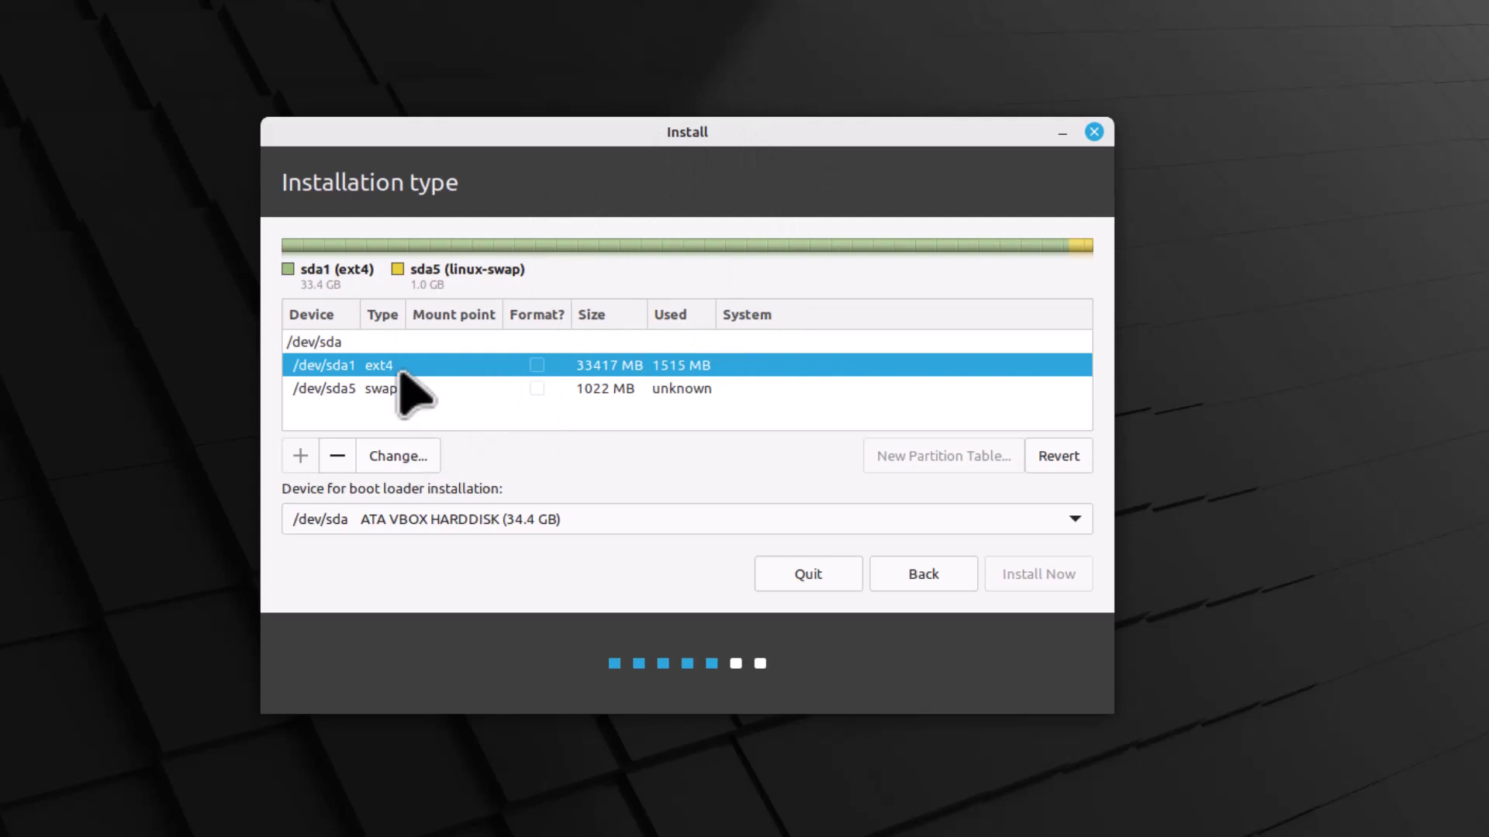
left_click(398, 455)
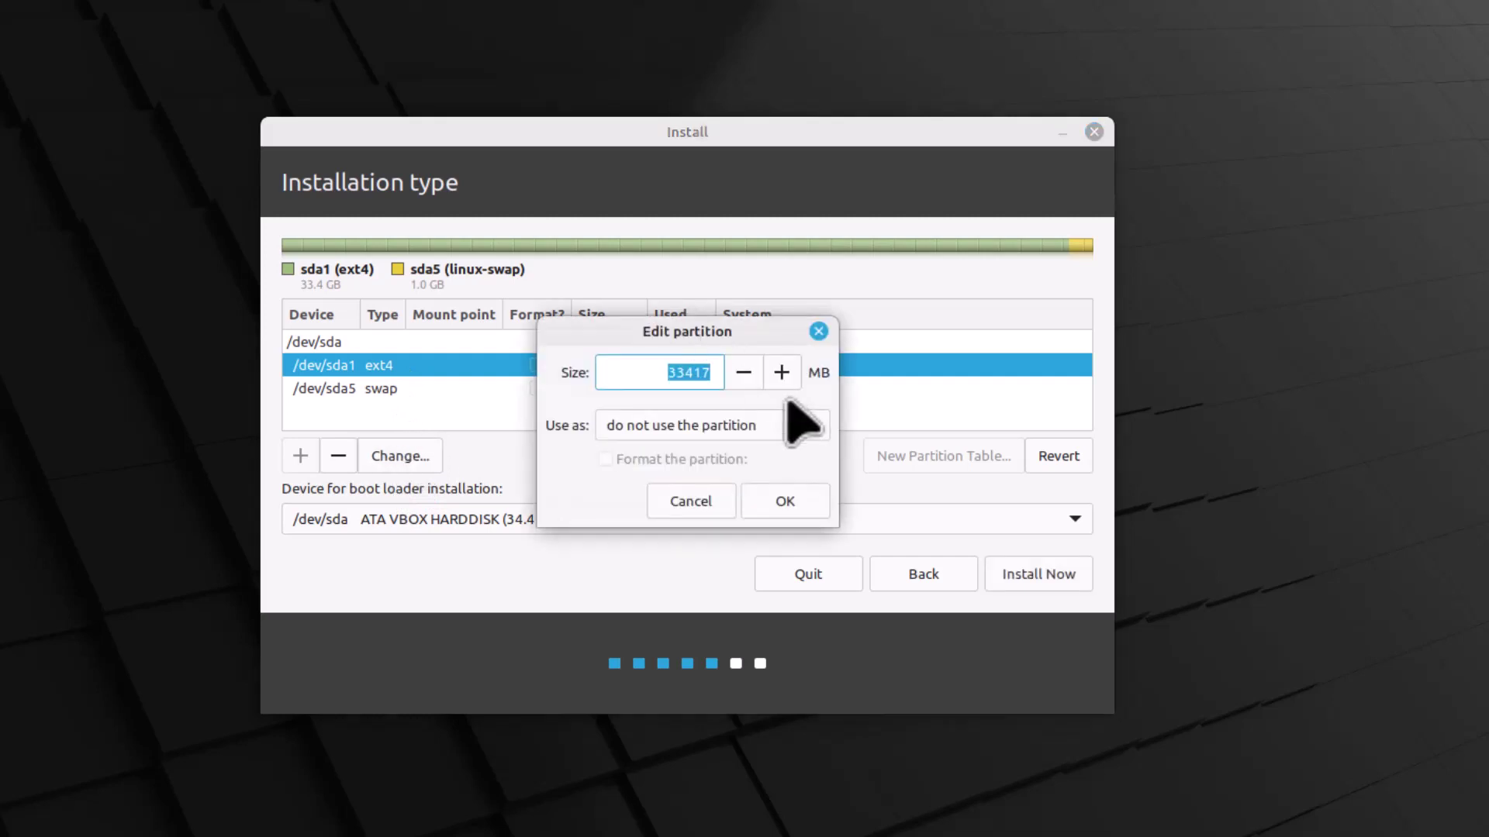
left_click(713, 426)
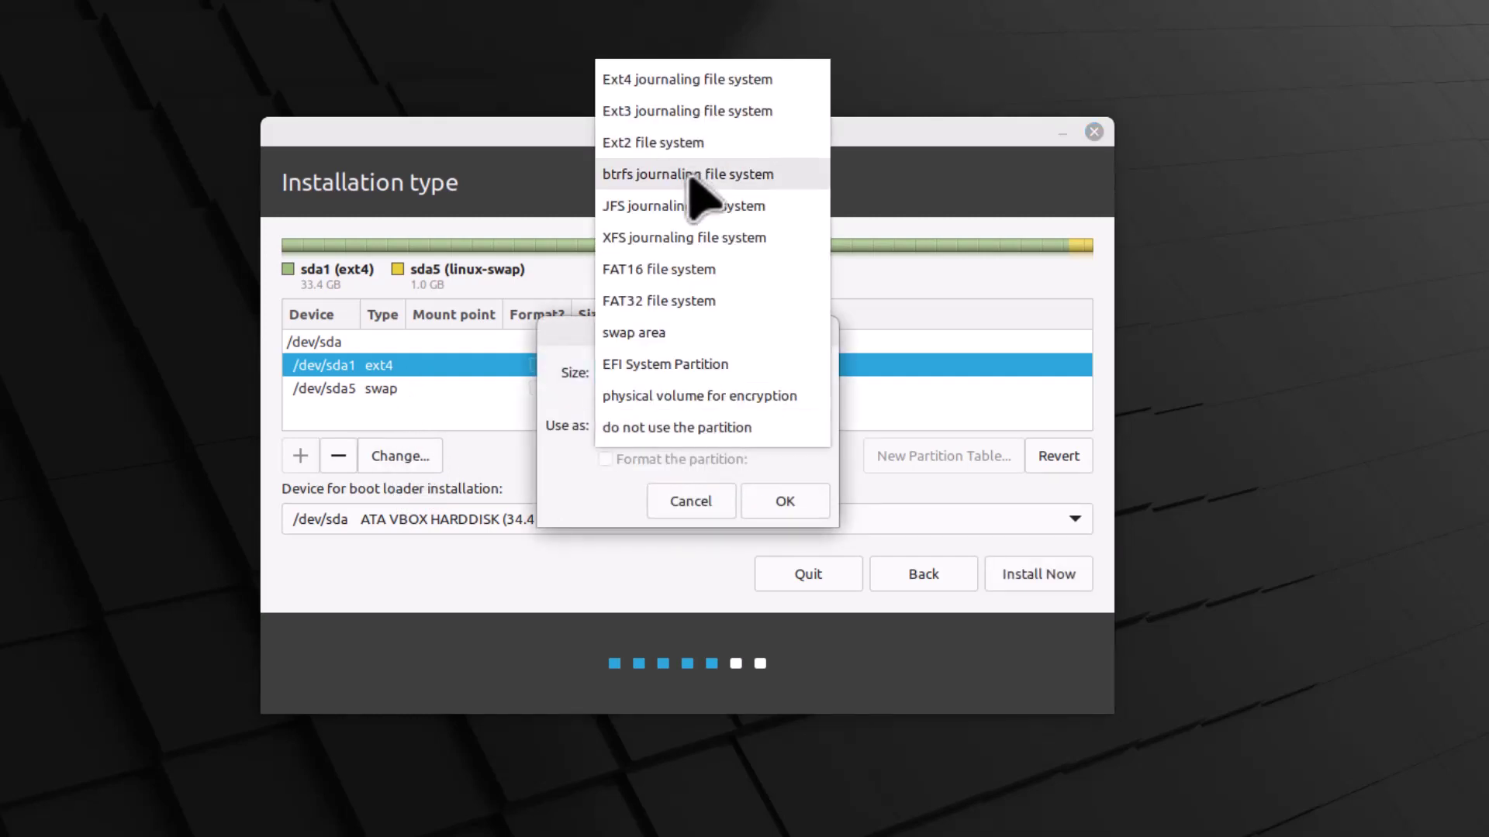
left_click(670, 80)
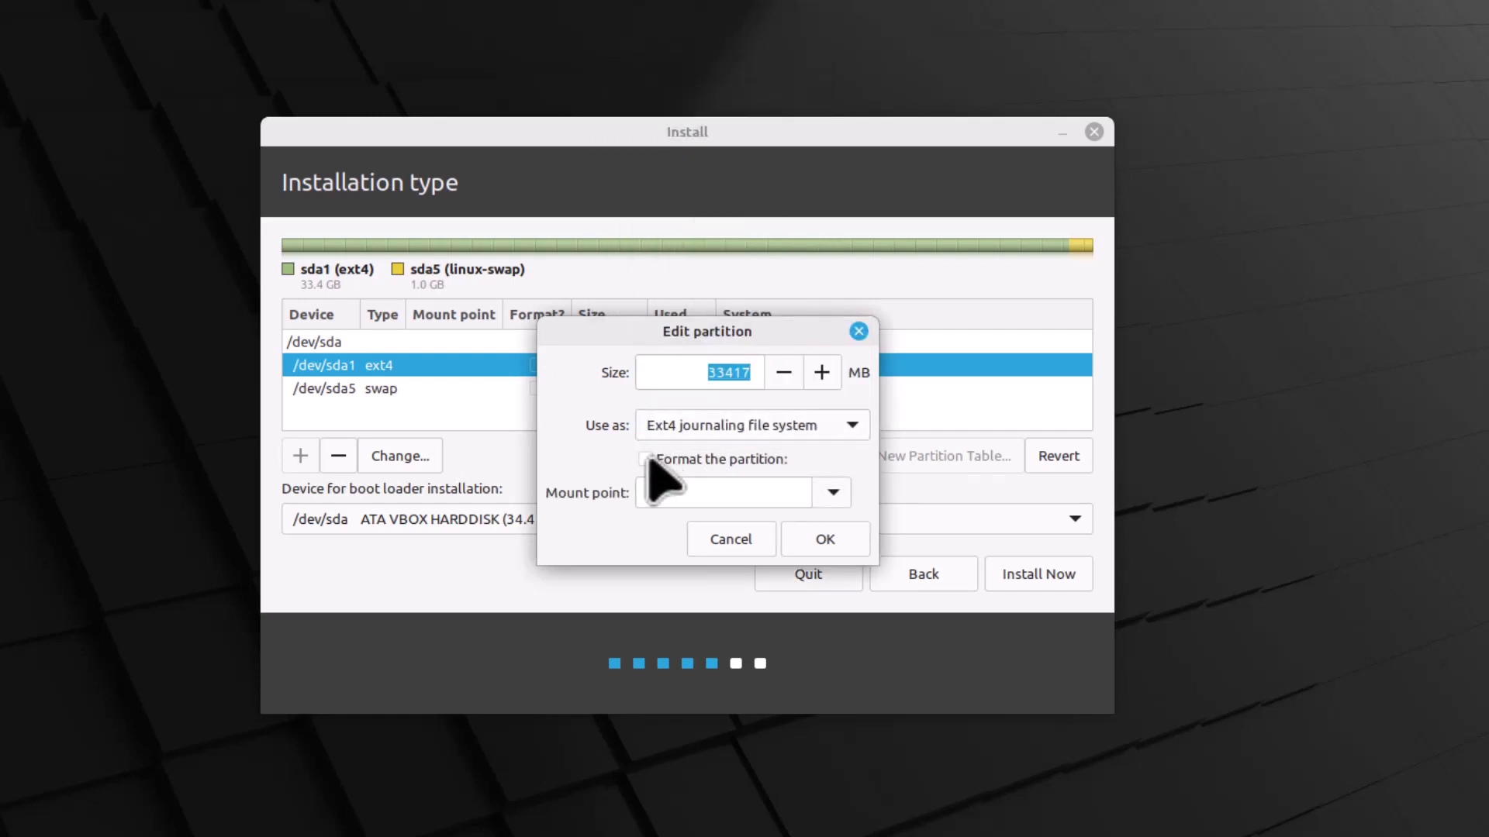
left_click(833, 493)
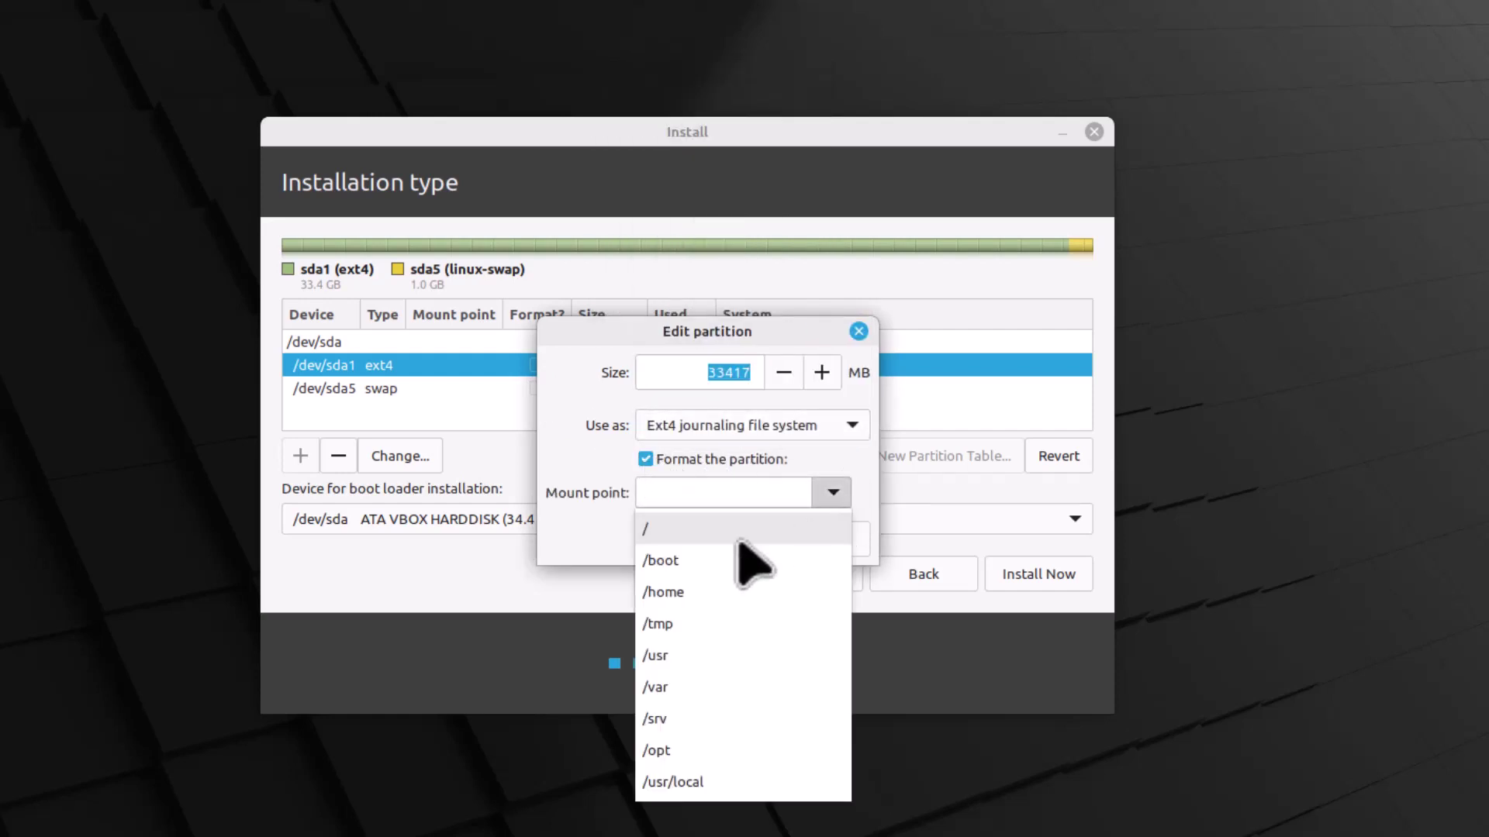
left_click(687, 529)
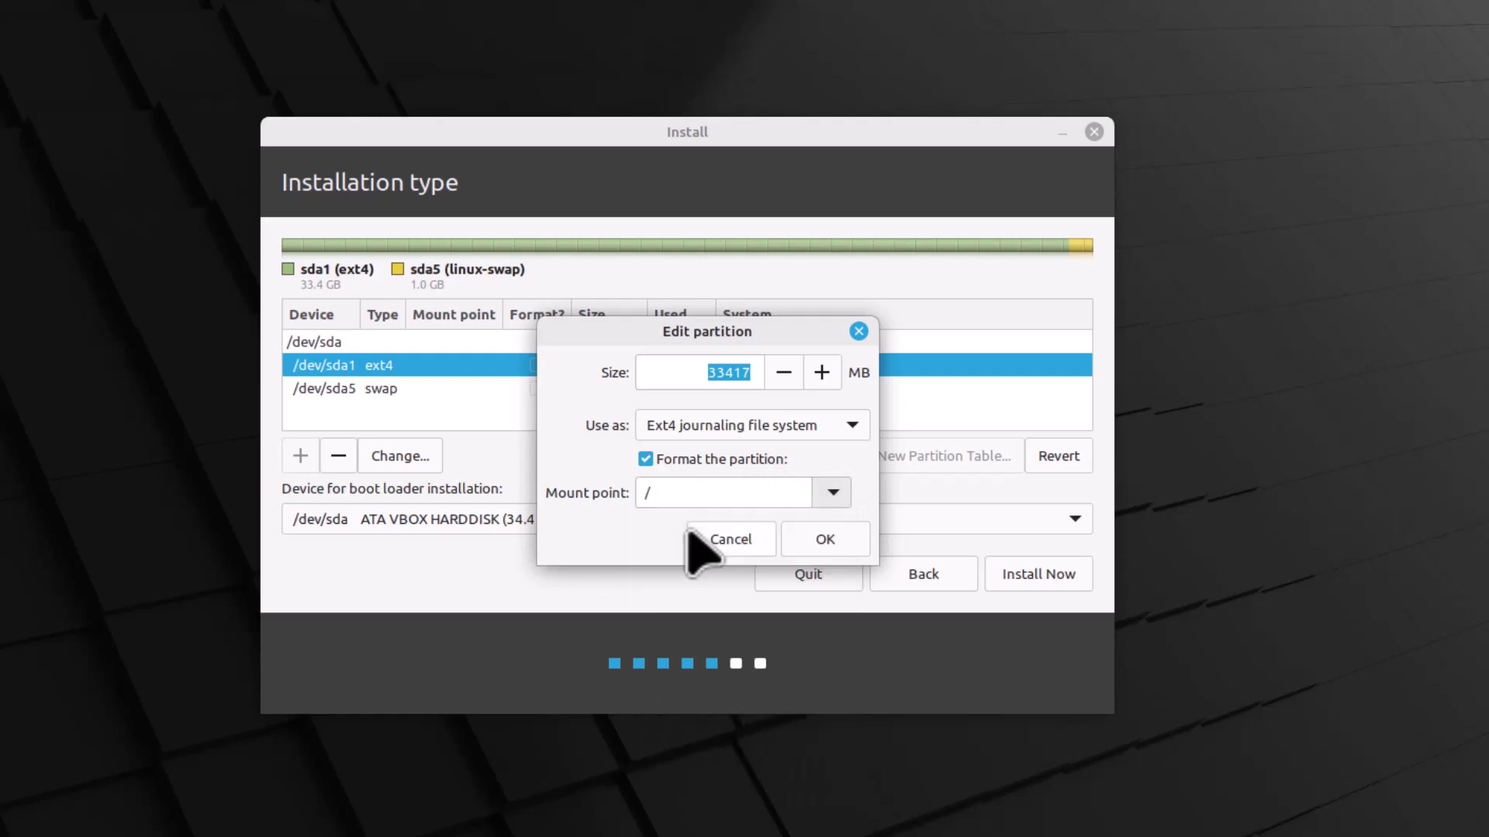
left_click(808, 539)
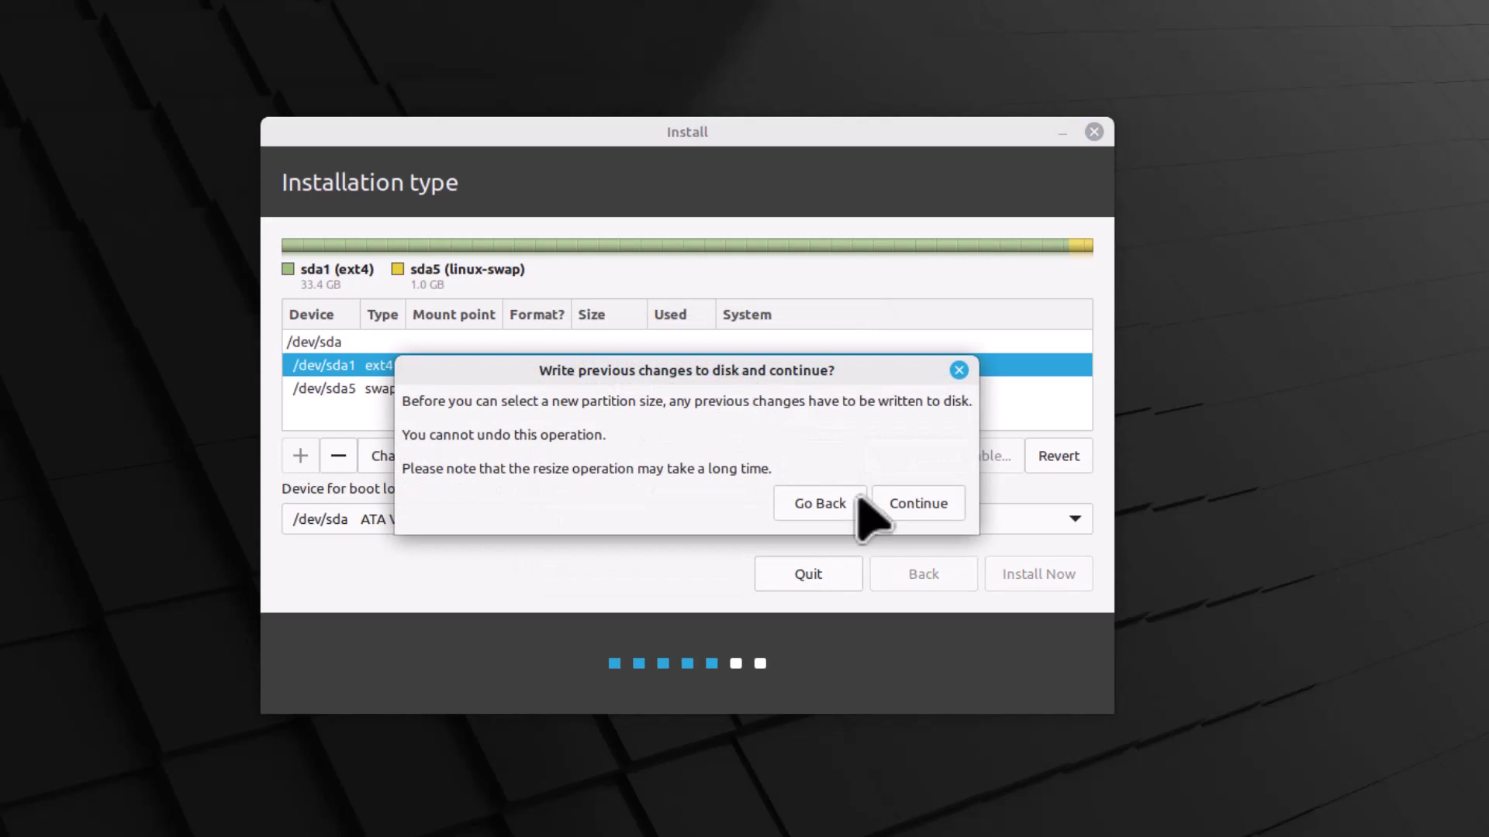
left_click(929, 511)
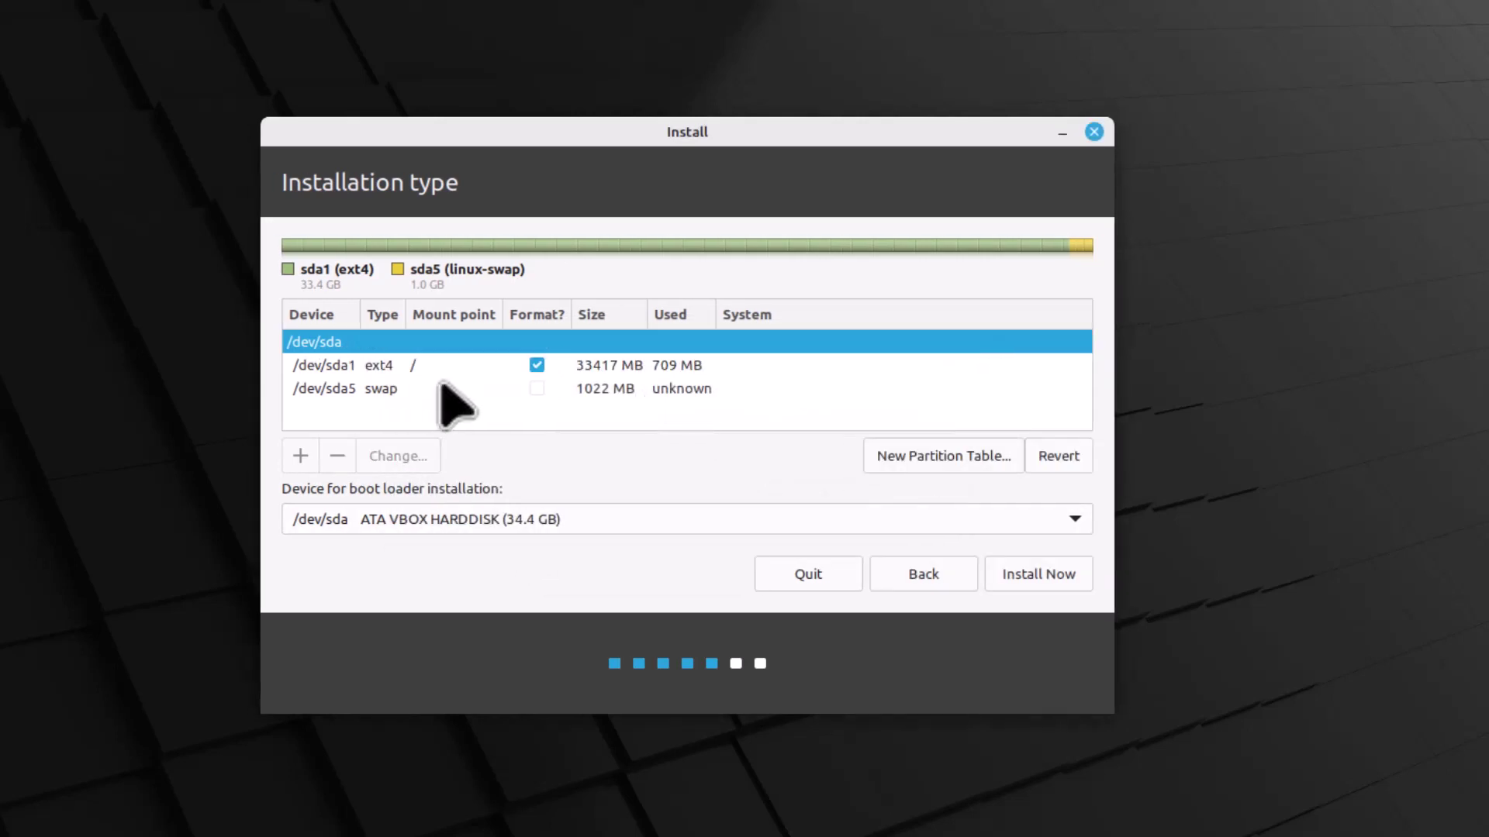
Step: Confirm /dev/sda5 as swap area and start the installation with /dev/sda as the boot loader device
left_click(367, 390)
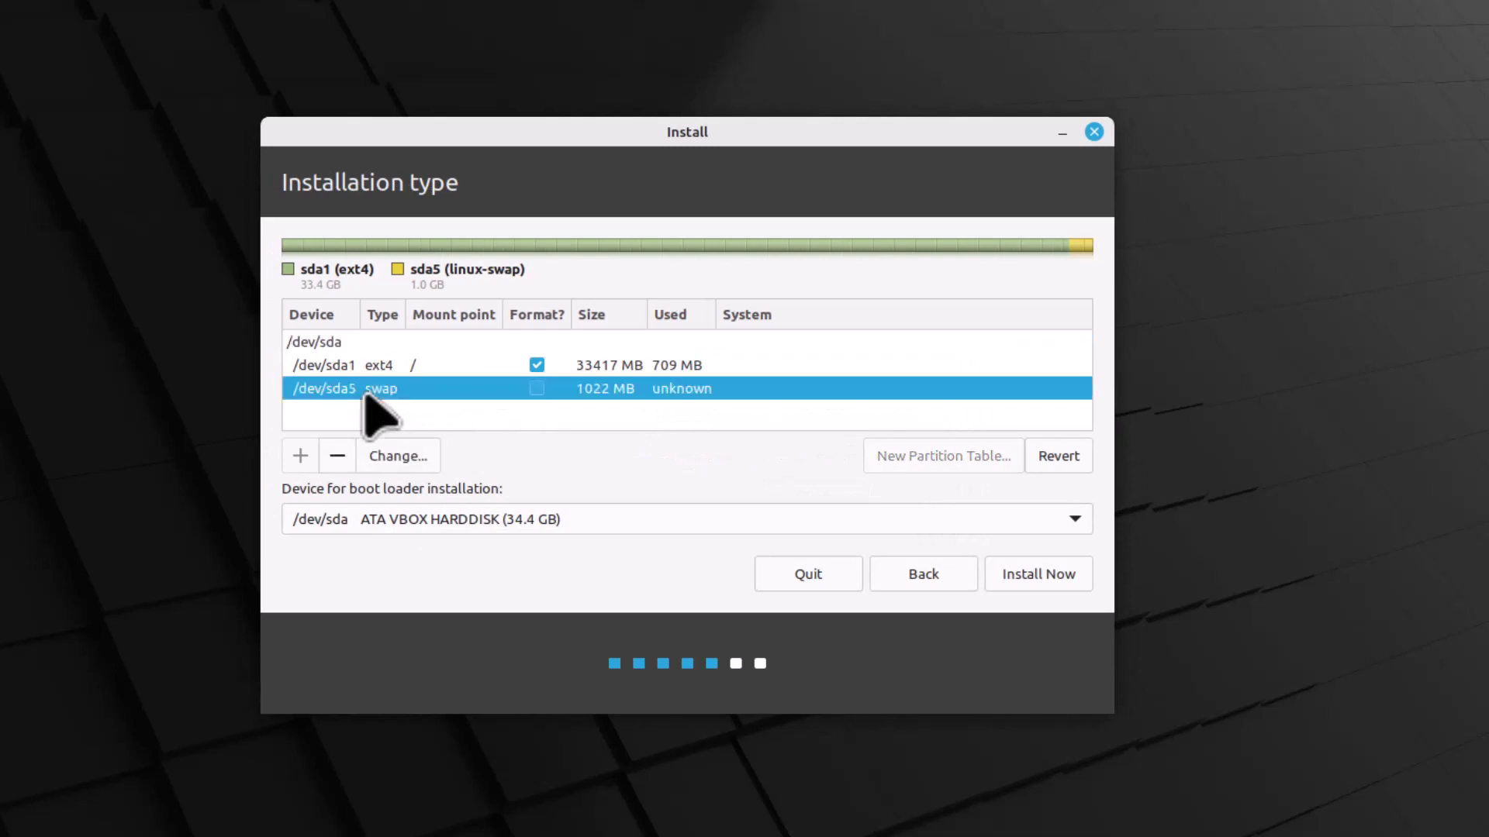
left_click(399, 456)
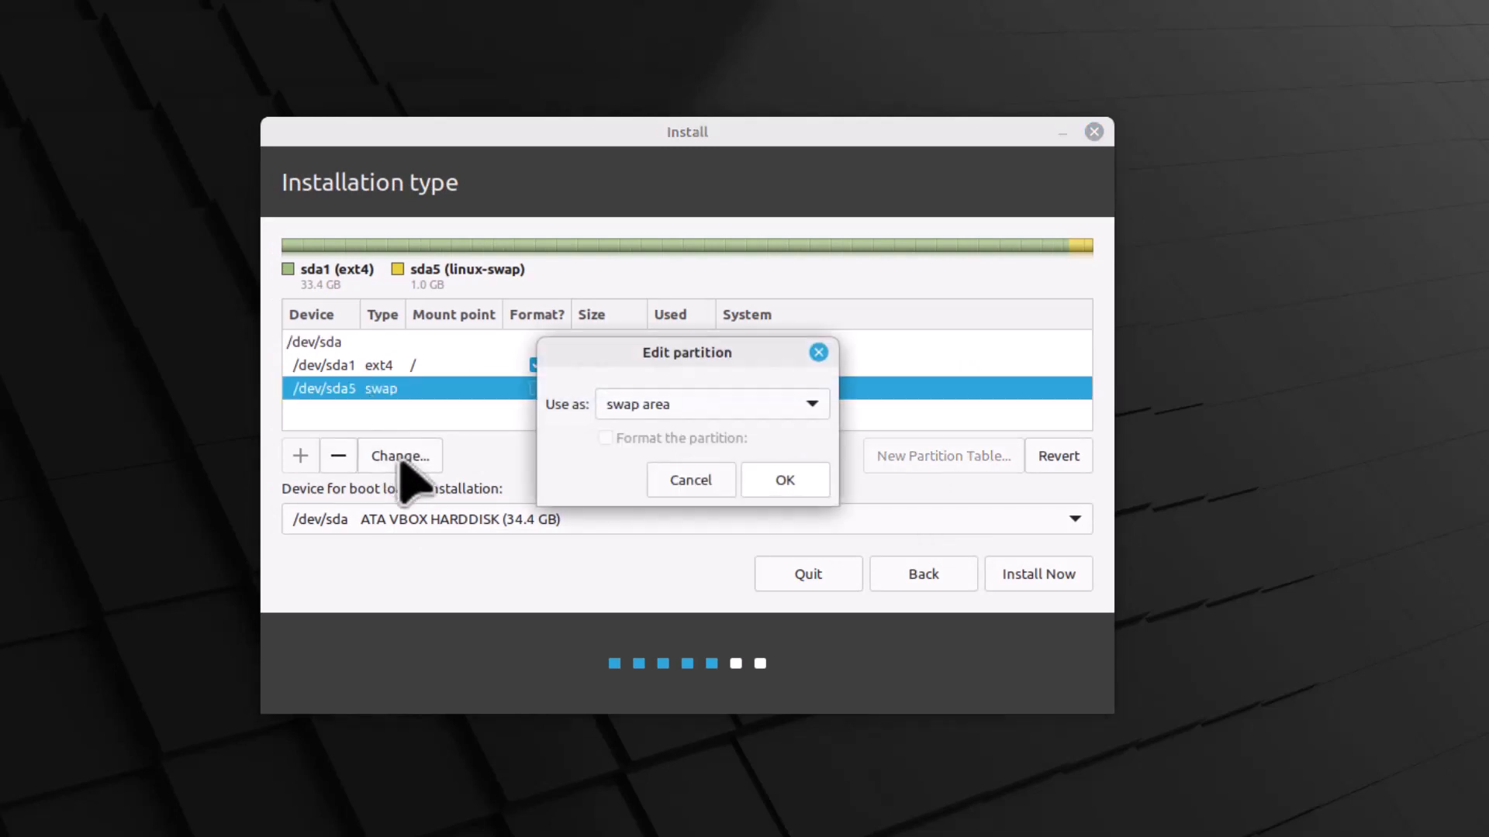
left_click(779, 480)
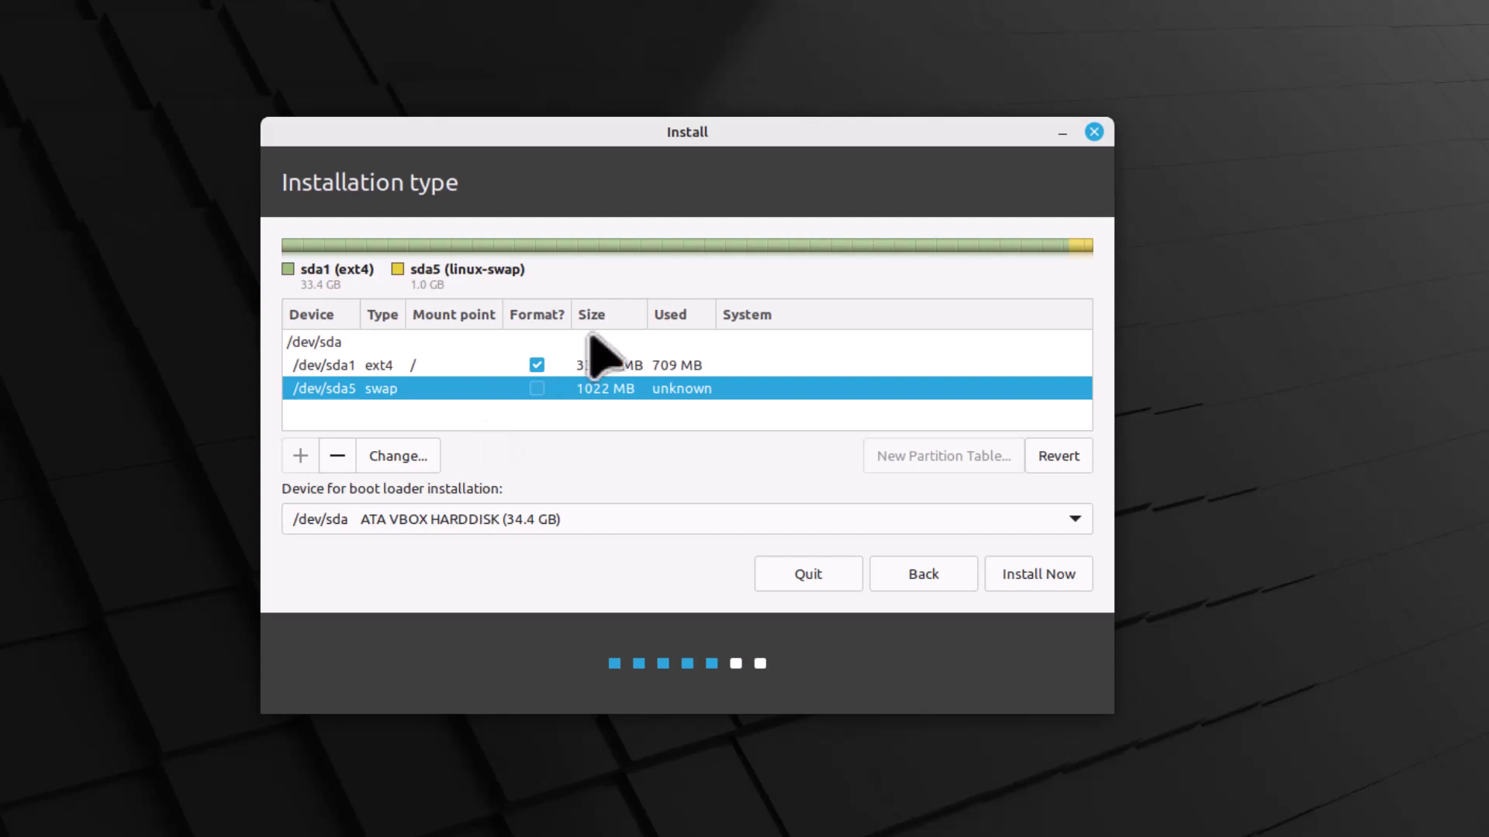
left_click(1022, 581)
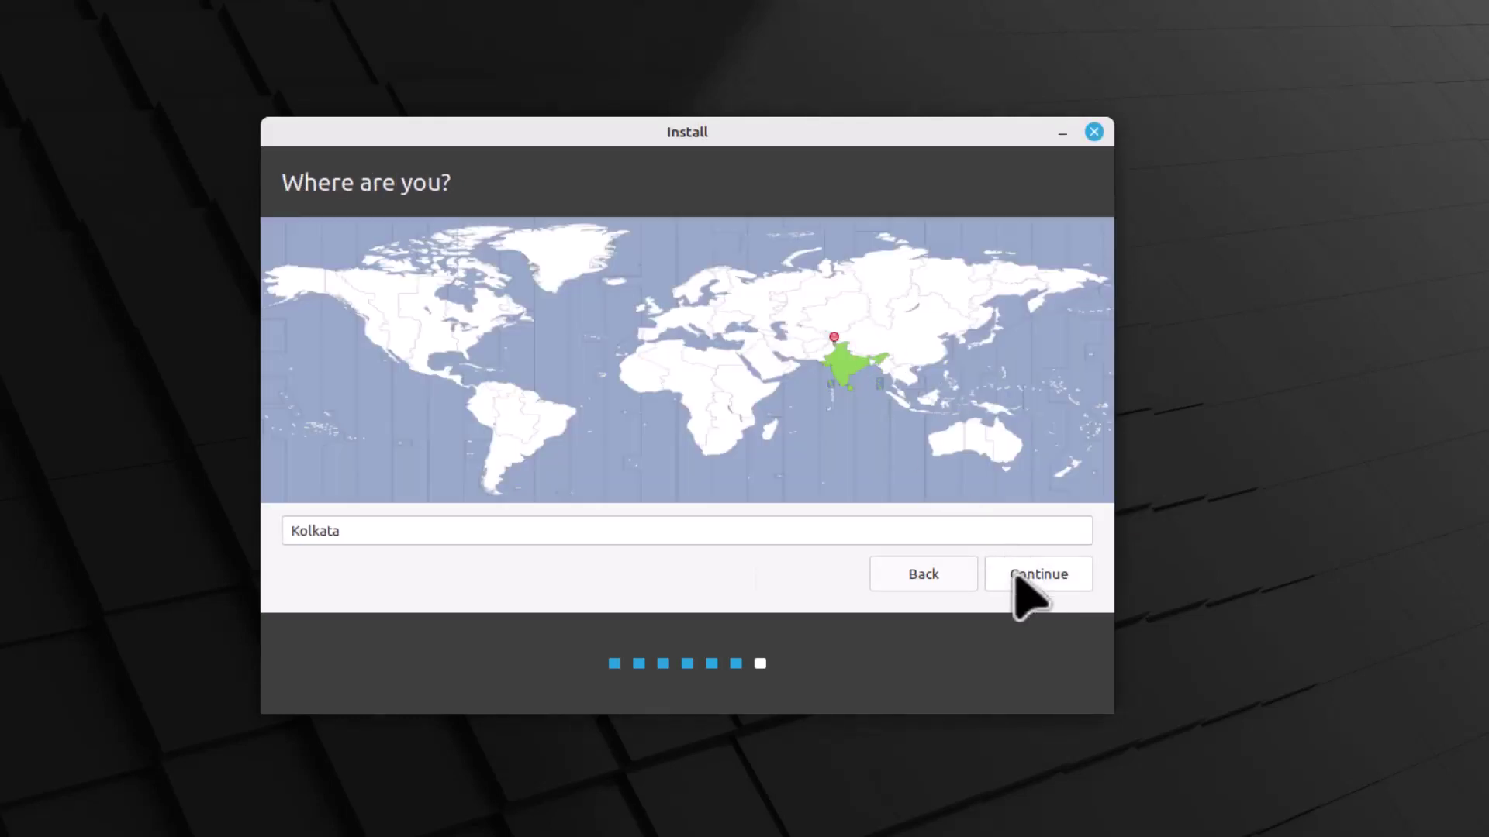
Step: Accept Kolkata as the location, fill in the user's name, enter and confirm the account password, and continue with password login required
left_click(1016, 580)
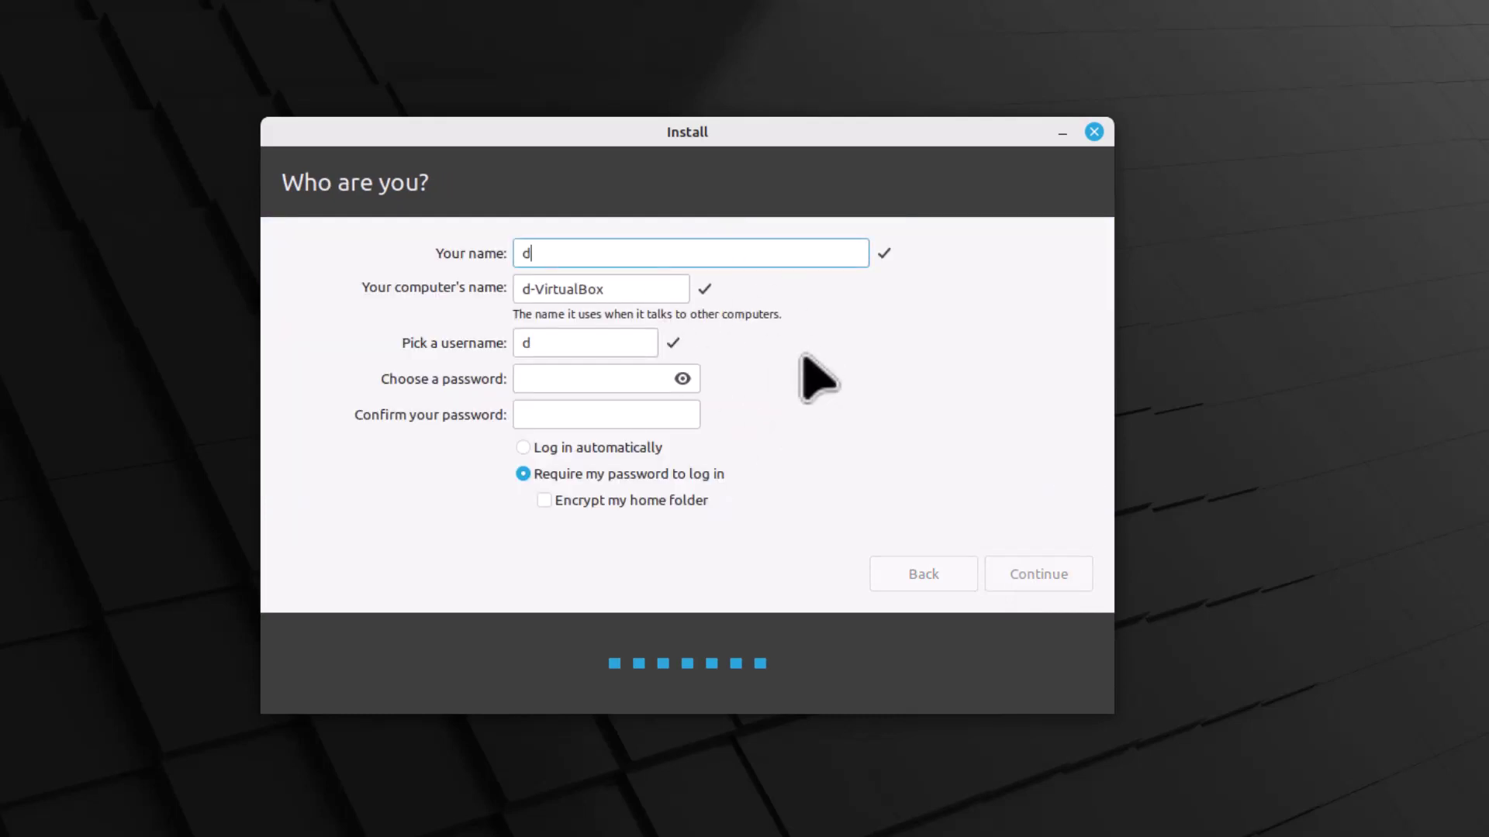
left_click(602, 378)
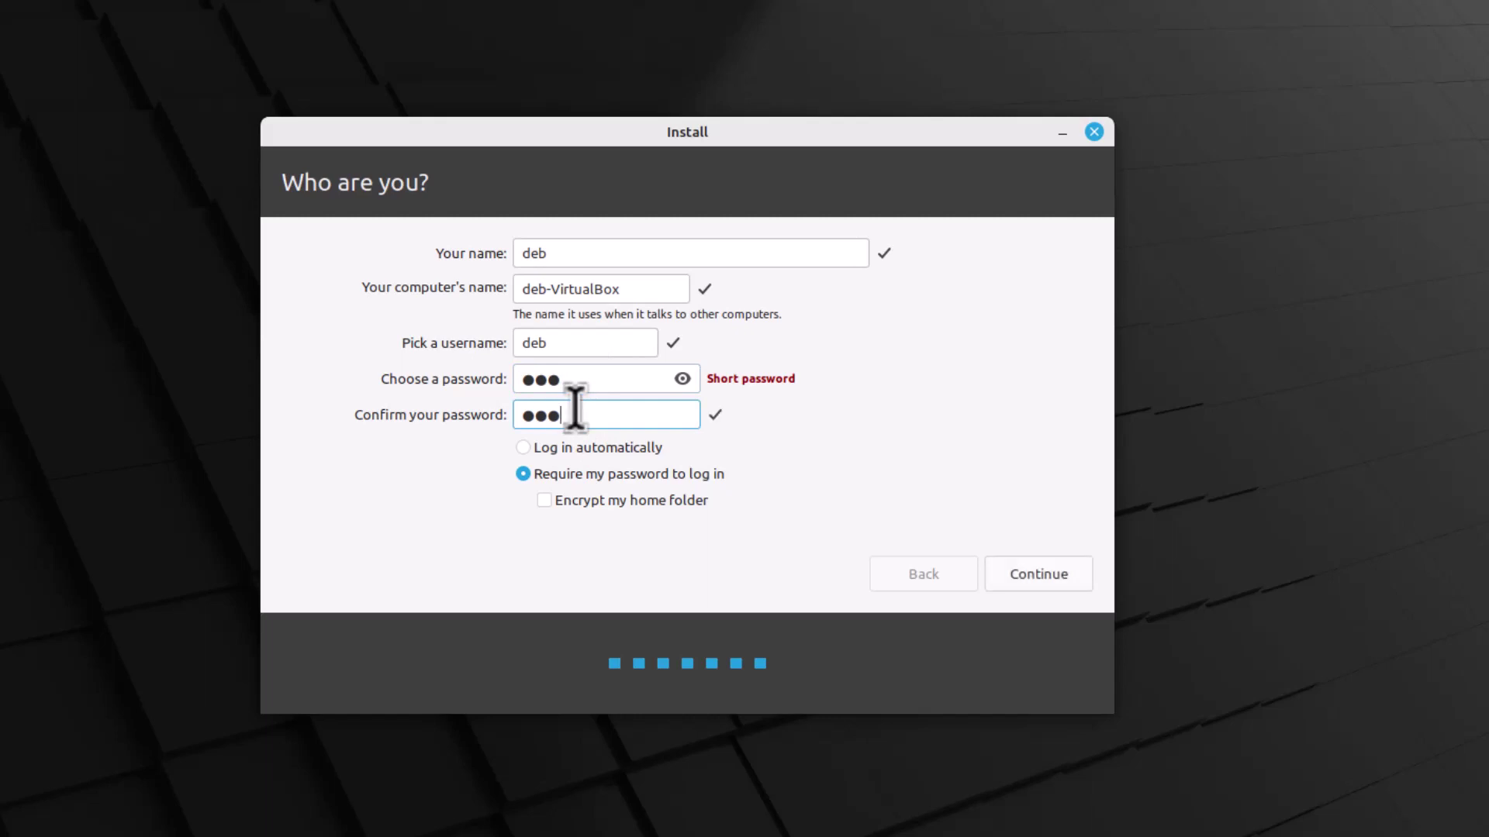
left_click(1037, 578)
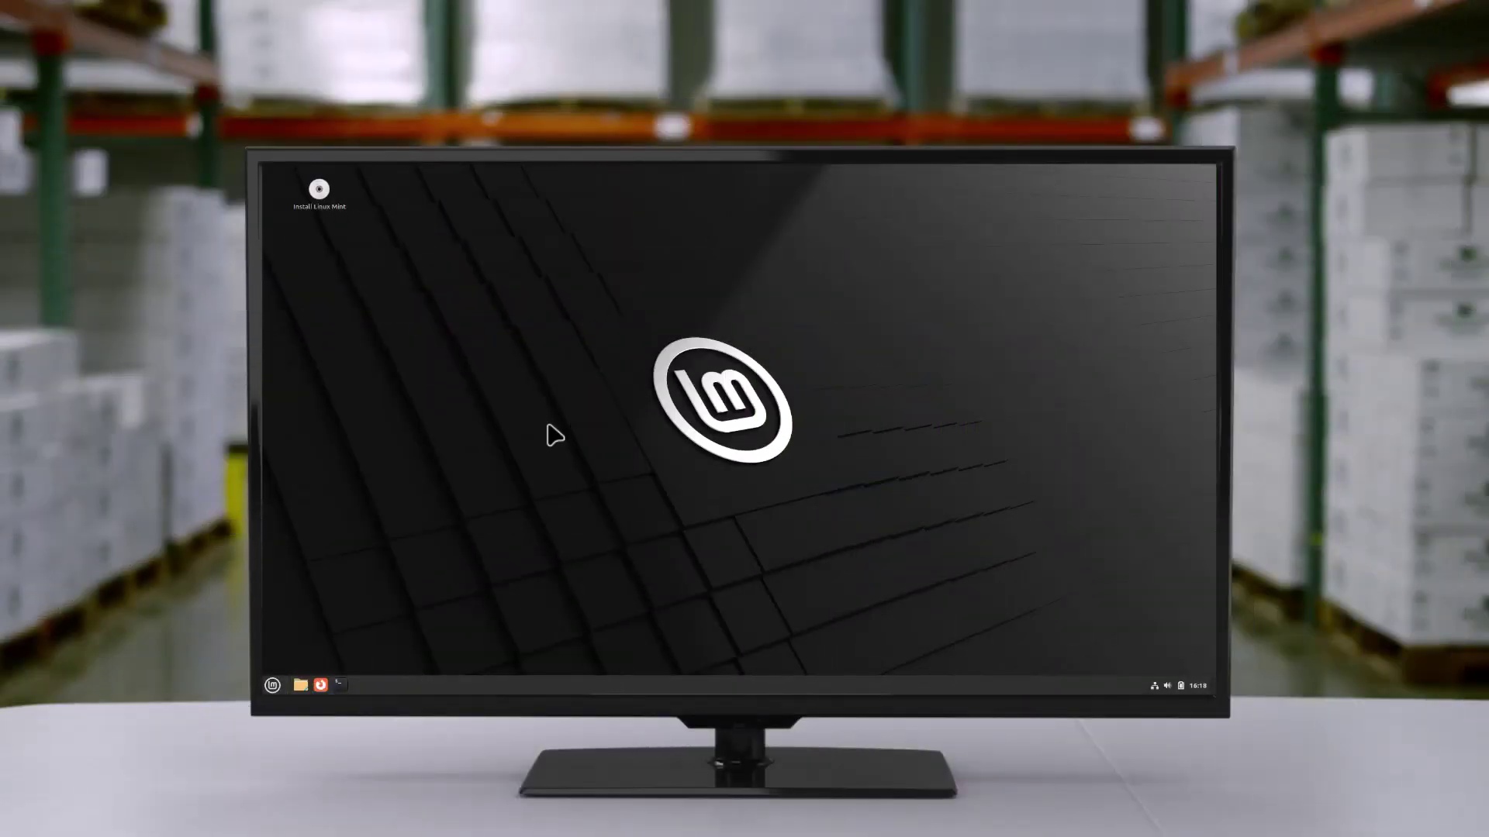
Step: Look through the Graphics and Sound & Video categories of the application menu and close it
left_click(273, 685)
mouse_move(364, 496)
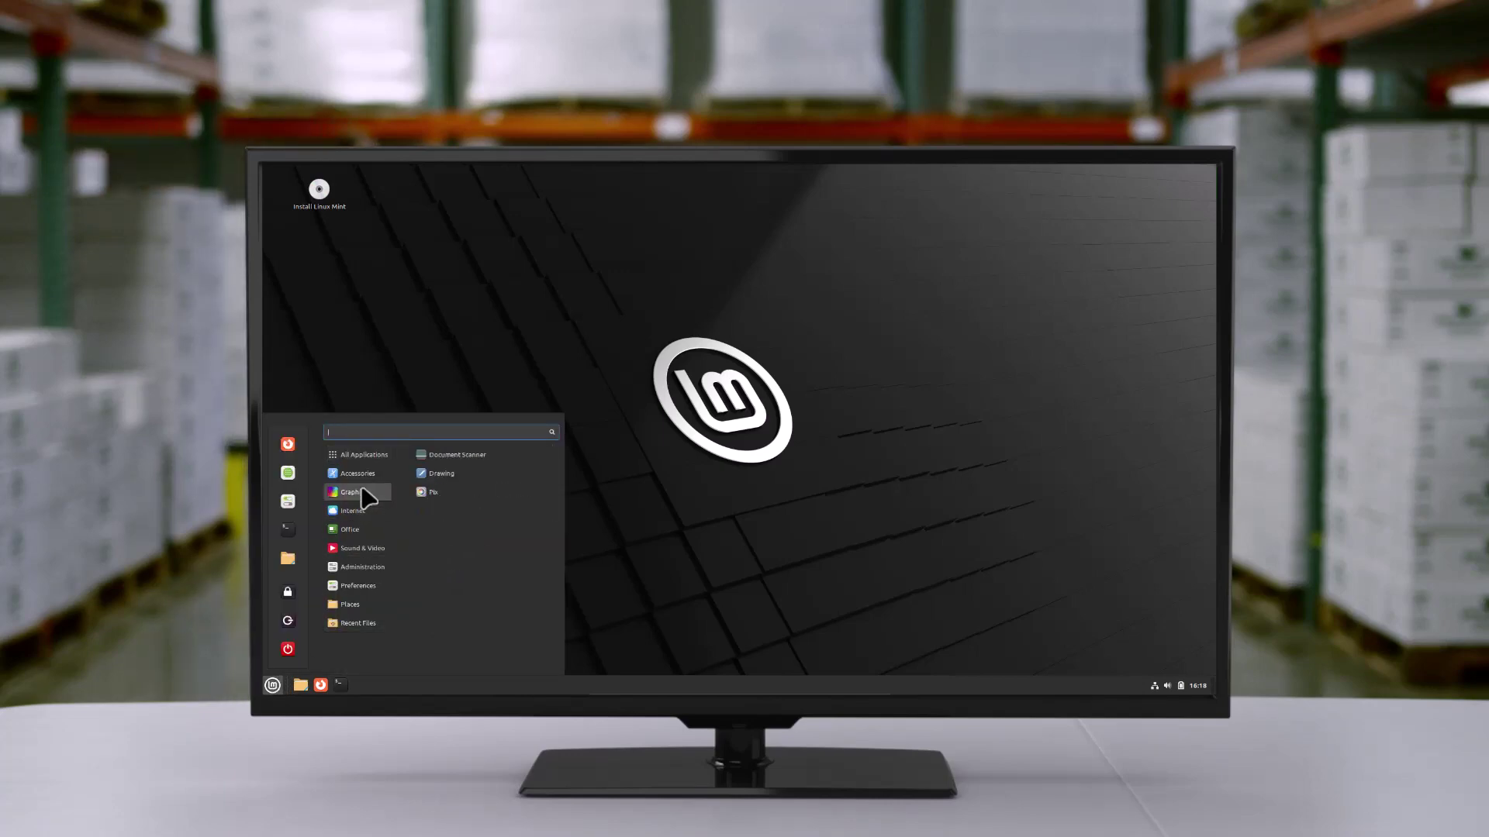
mouse_move(358, 549)
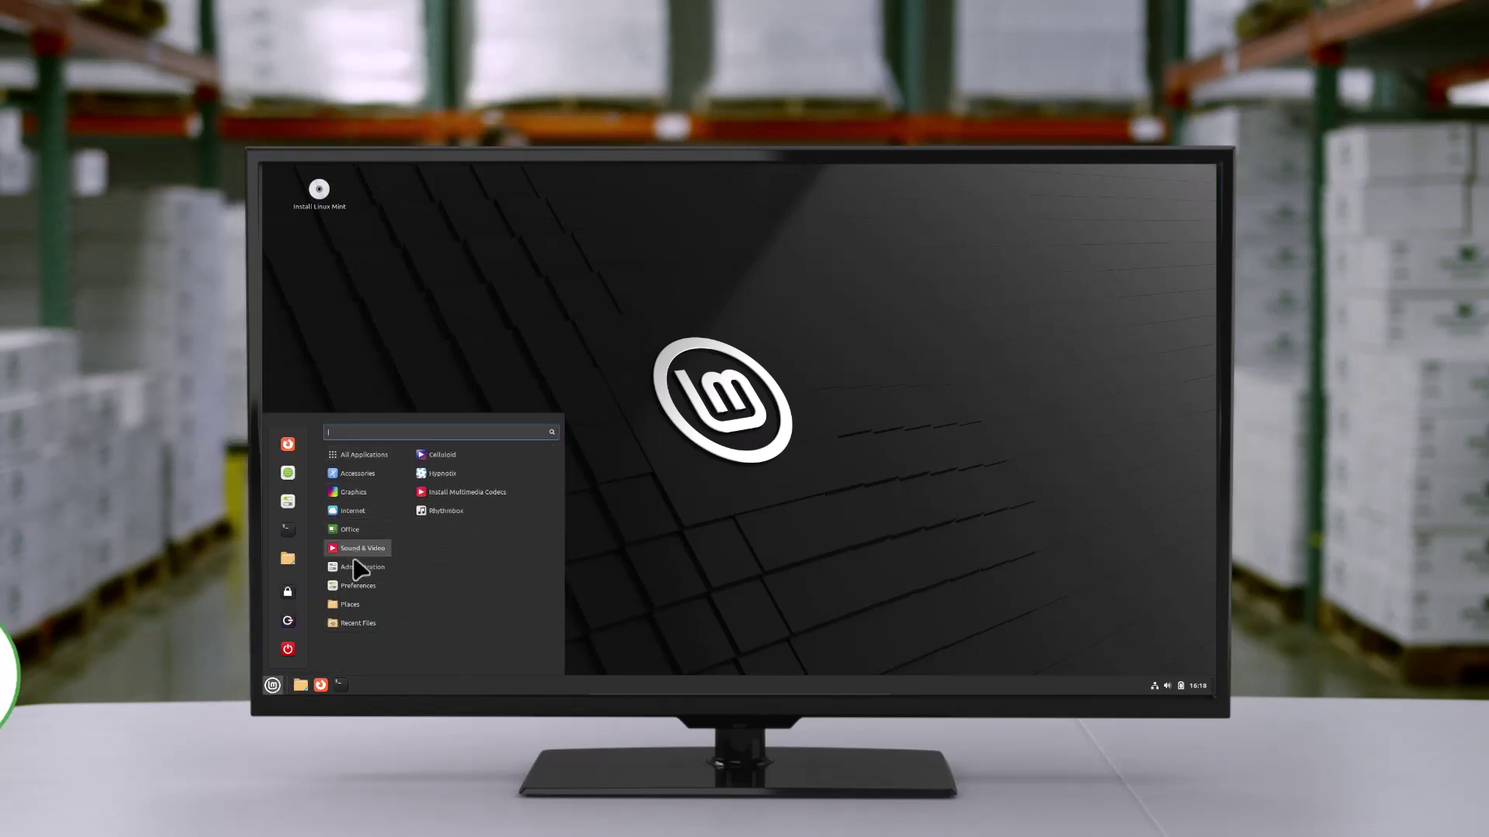
left_click(674, 290)
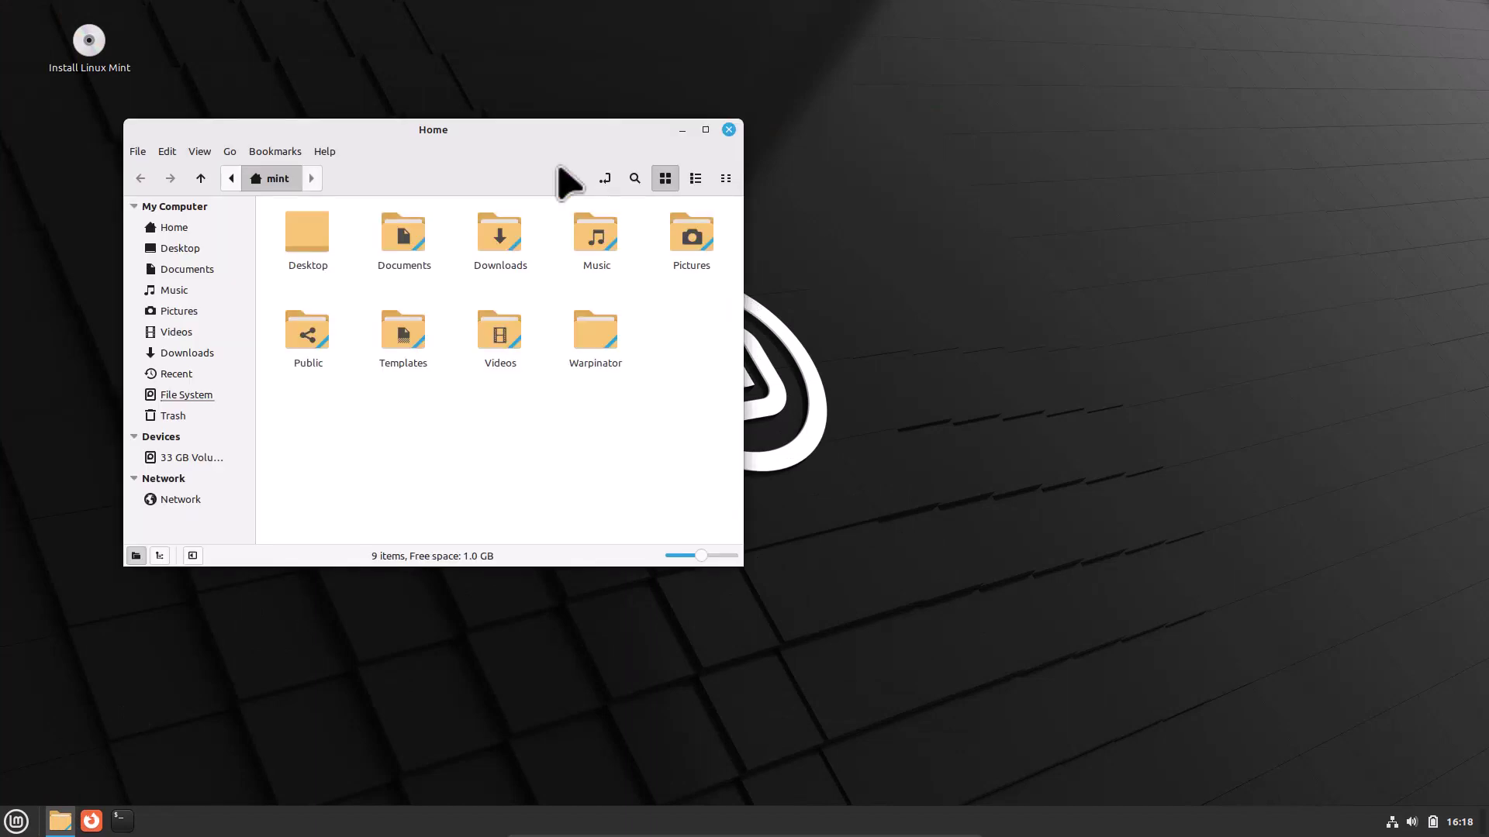
Step: Move the Home folder window towards the middle of the desktop and examine its folder icons, visiting Documents and returning to Home
left_click_drag(508, 139, 760, 171)
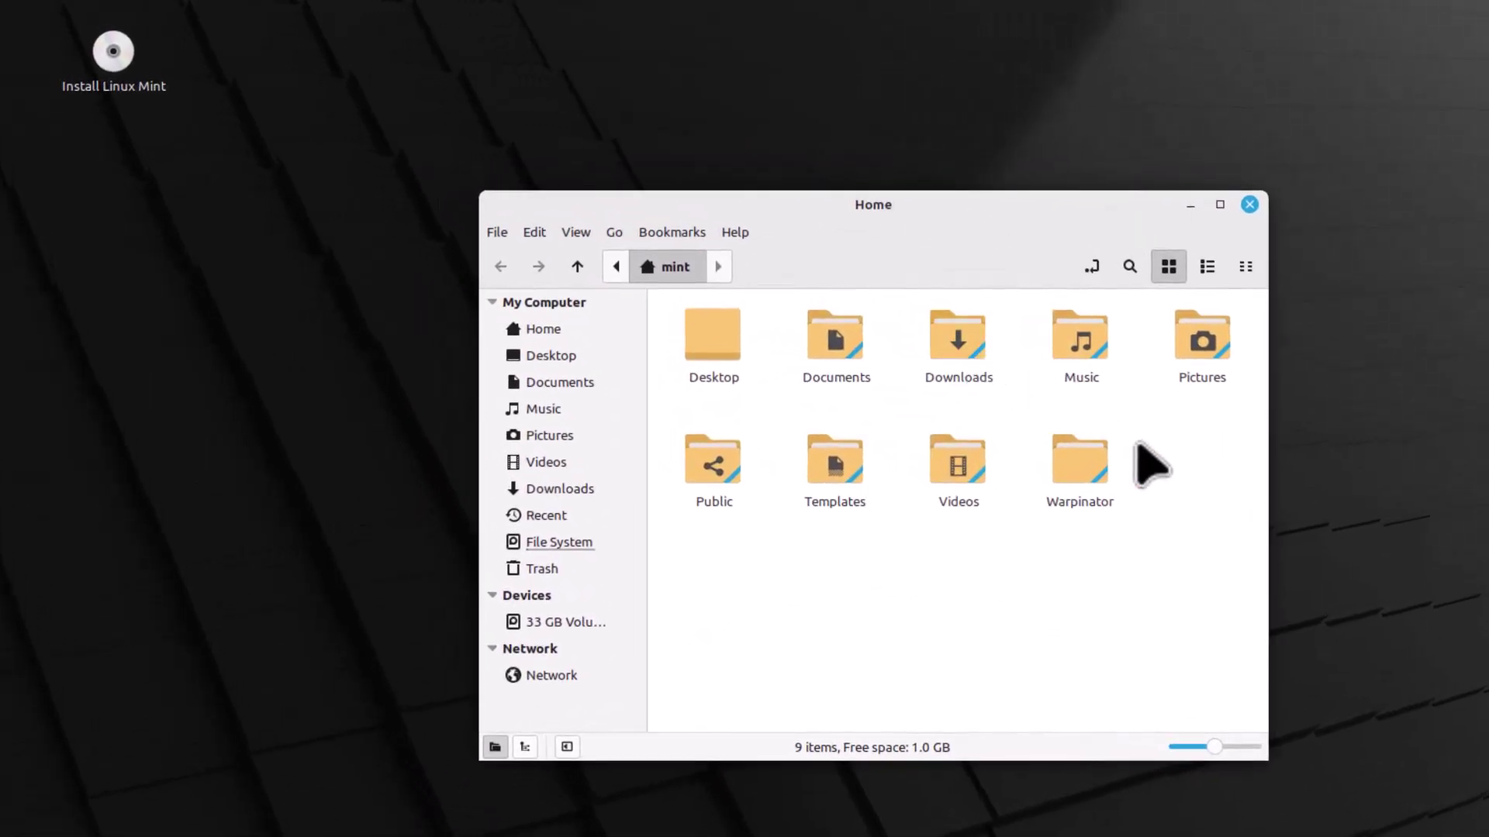
left_click(982, 366)
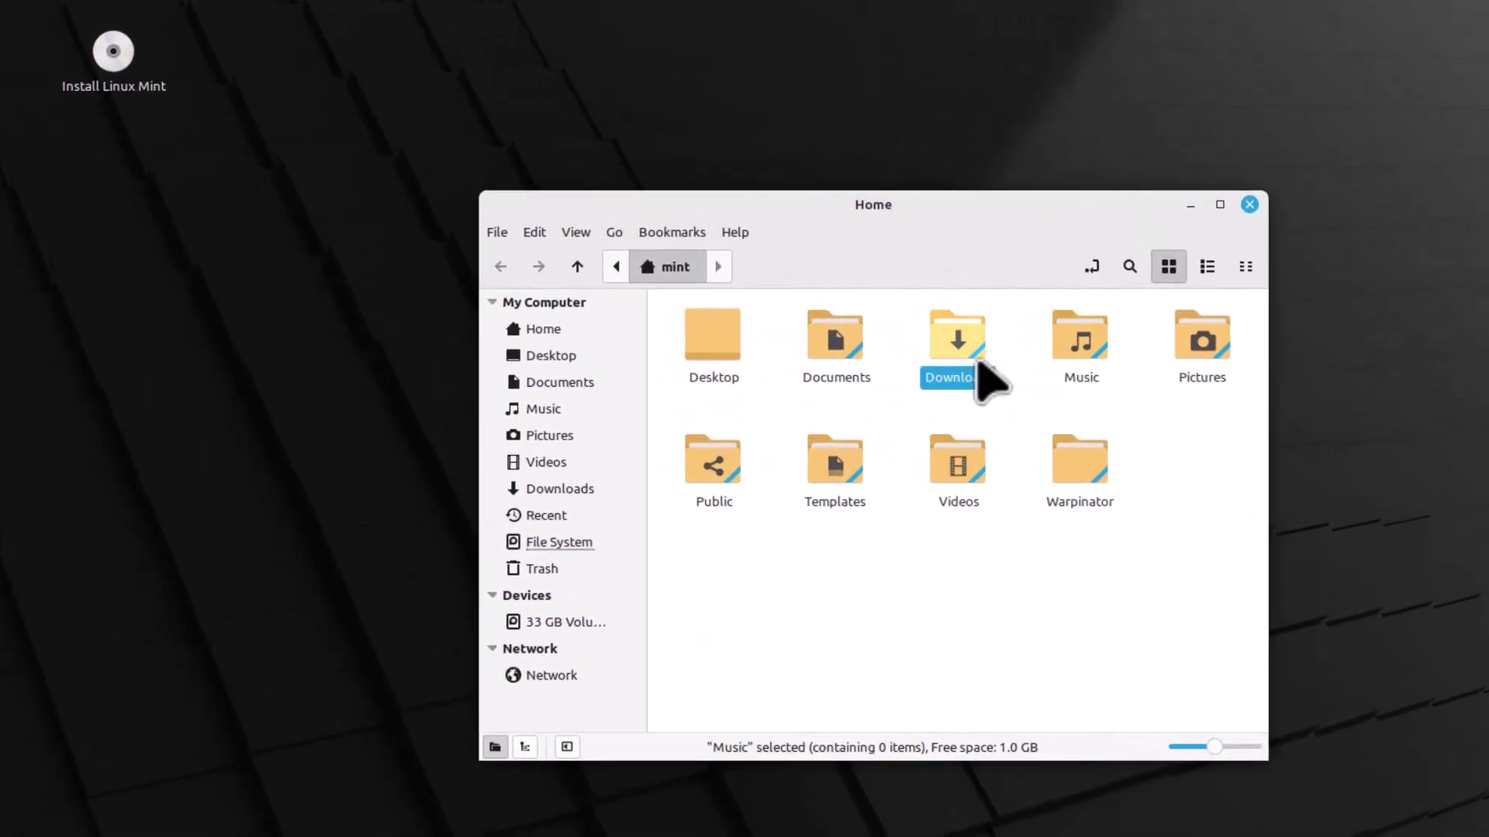
left_click(847, 355)
left_click(1169, 455)
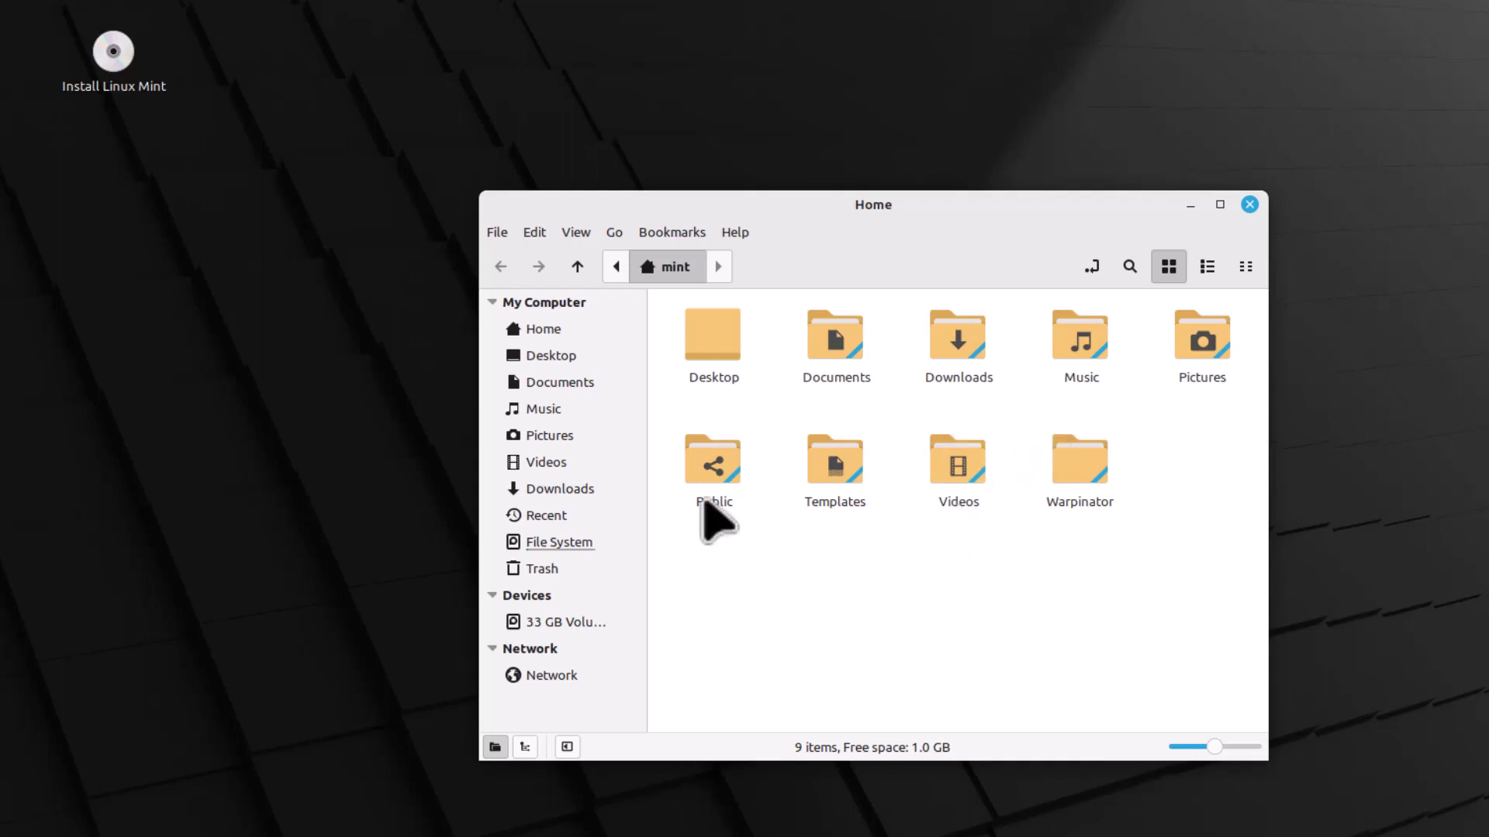
left_click(618, 390)
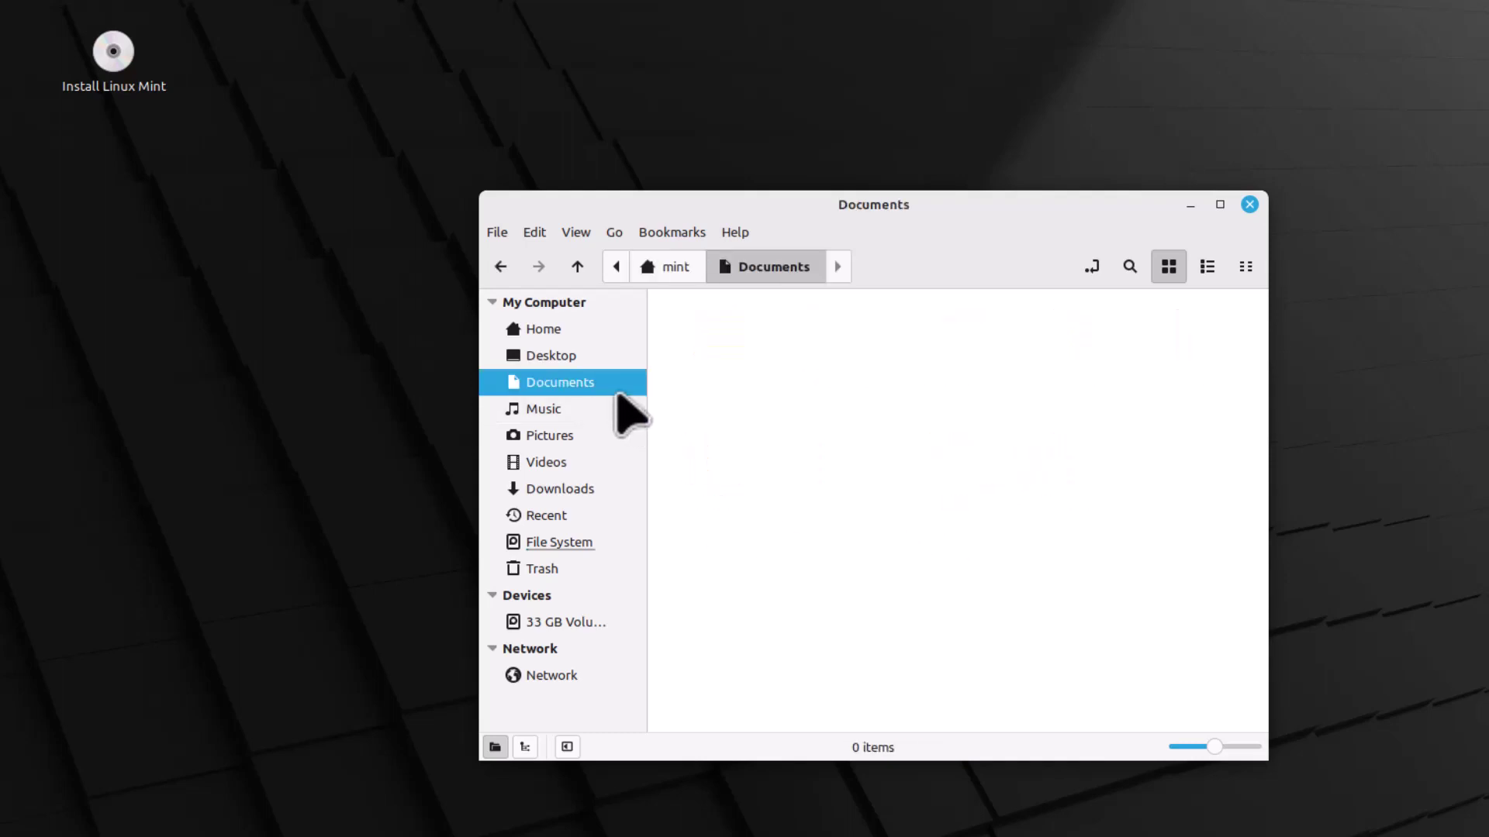
left_click(562, 329)
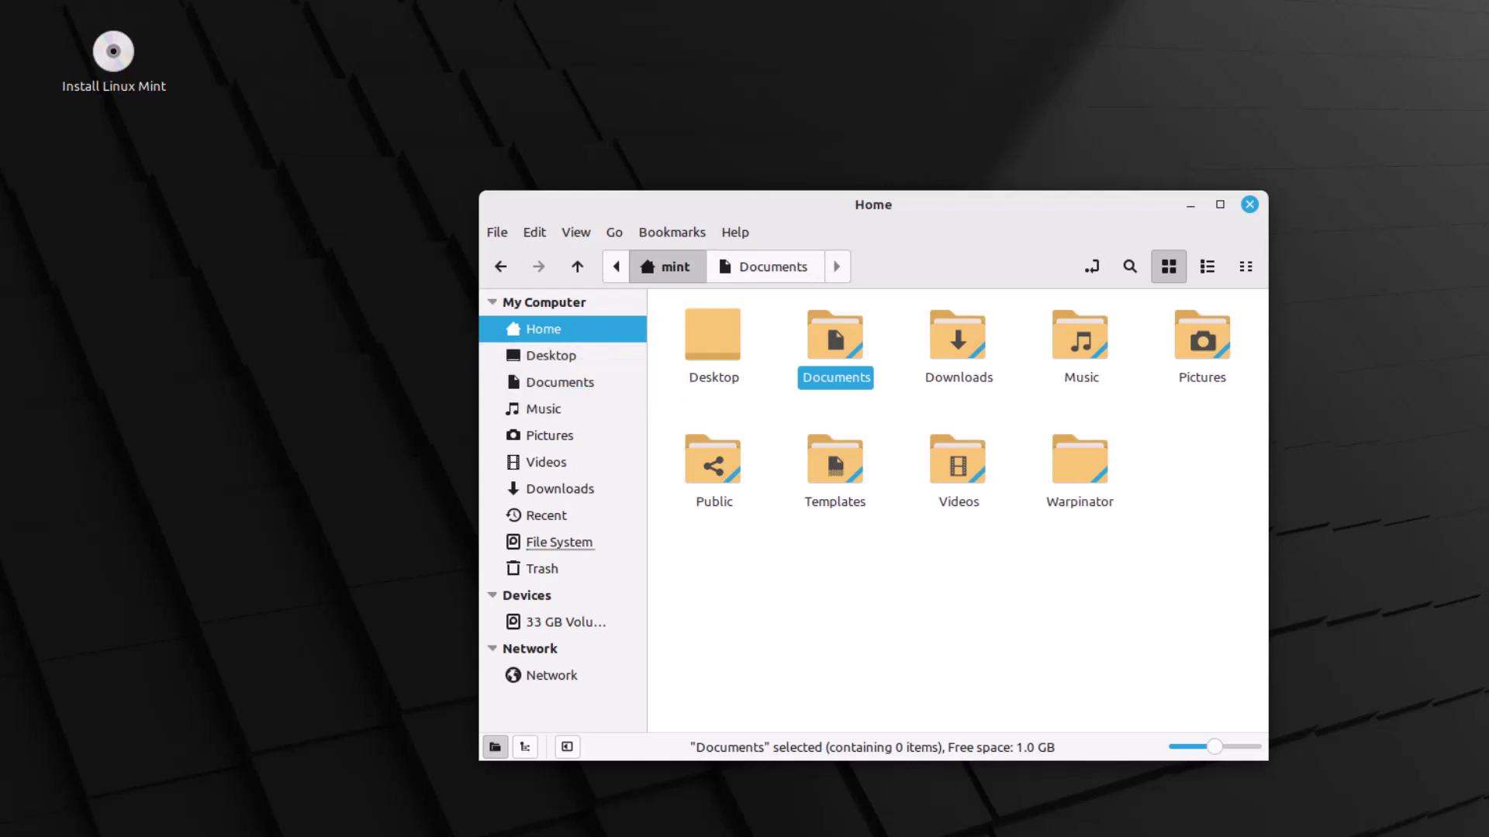
left_click(1133, 547)
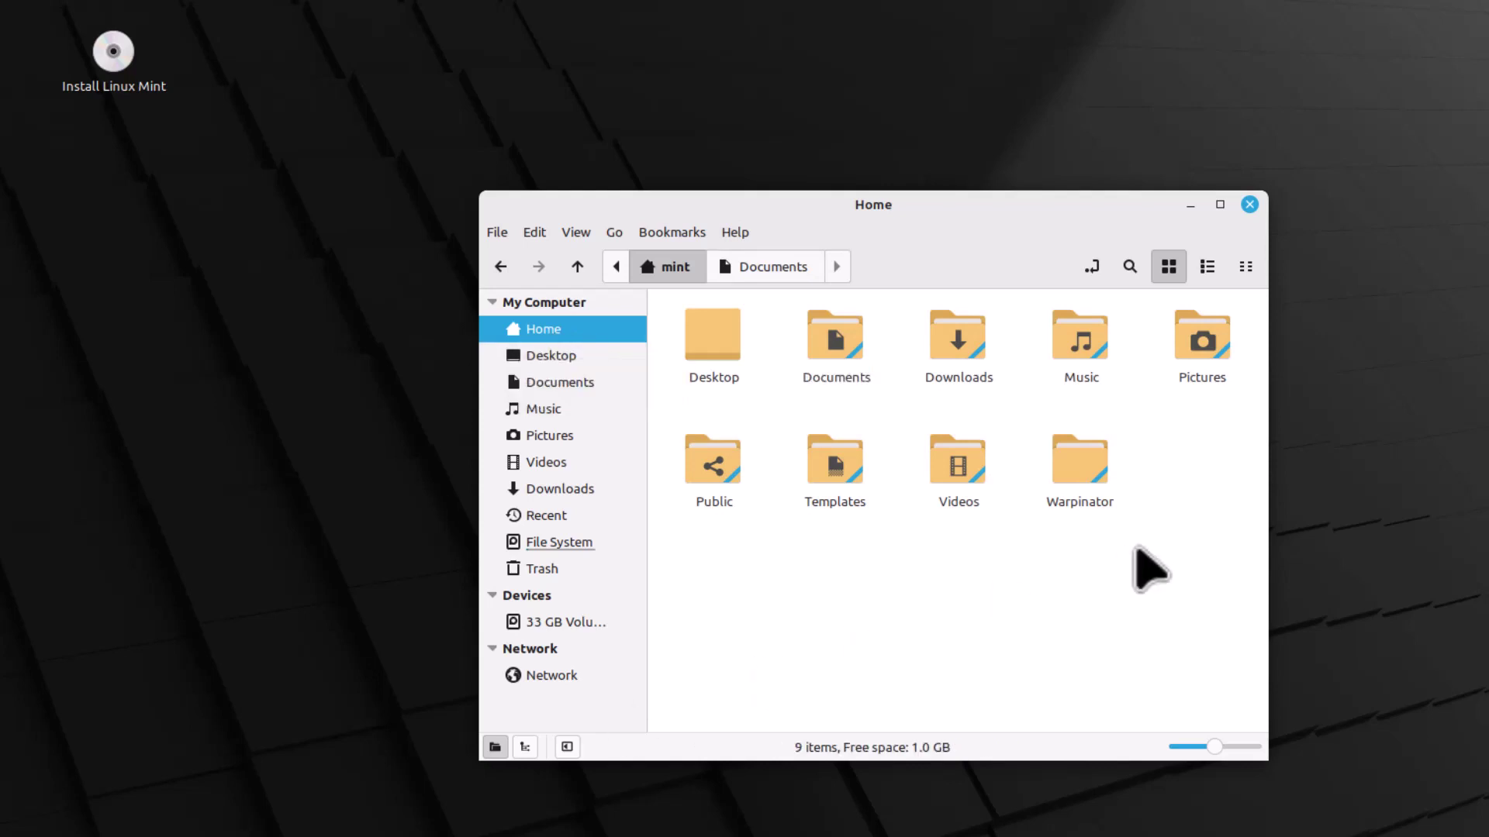
left_click(961, 488)
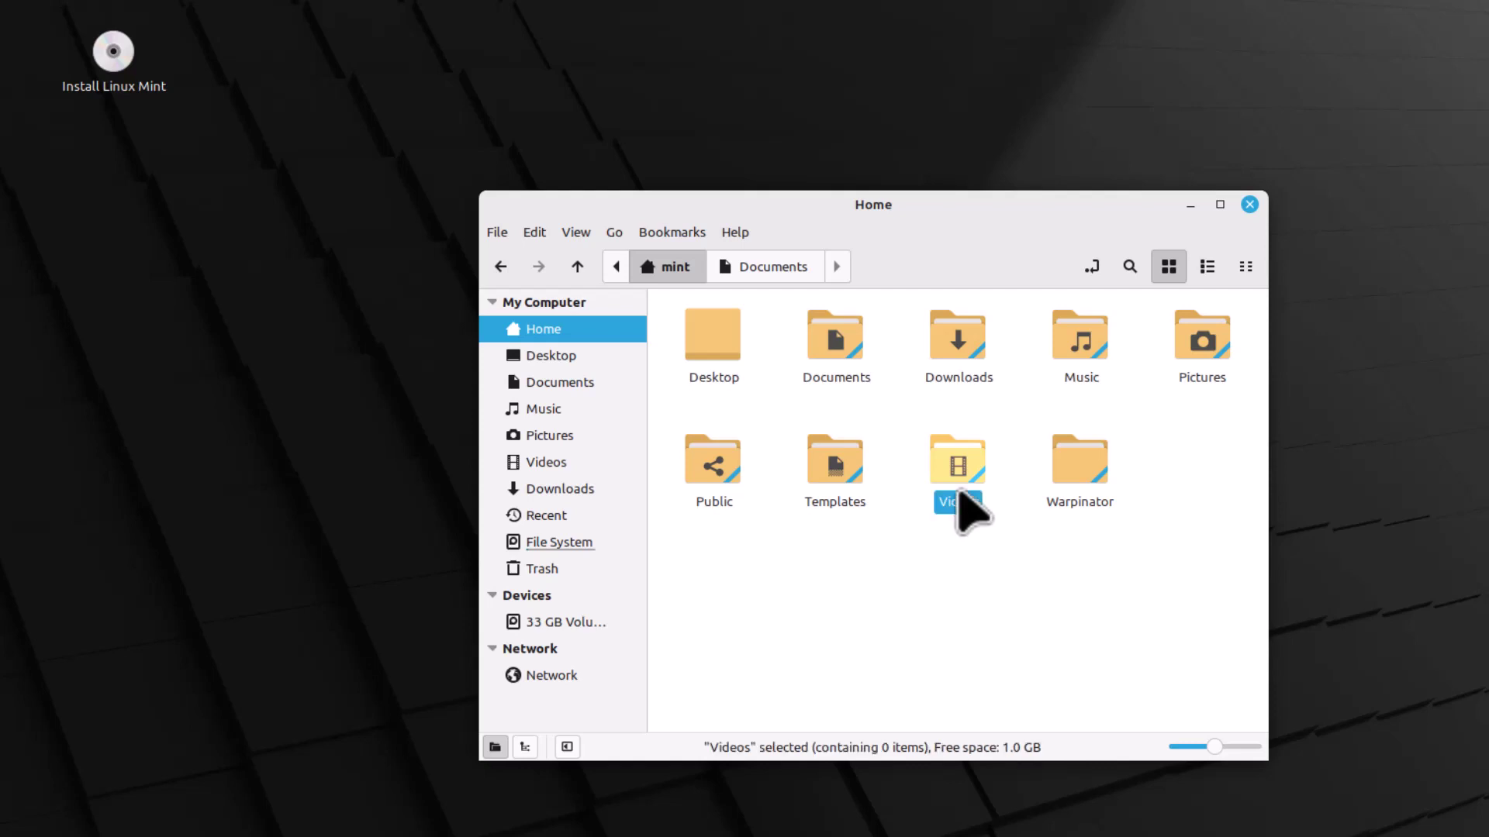
left_click(887, 574)
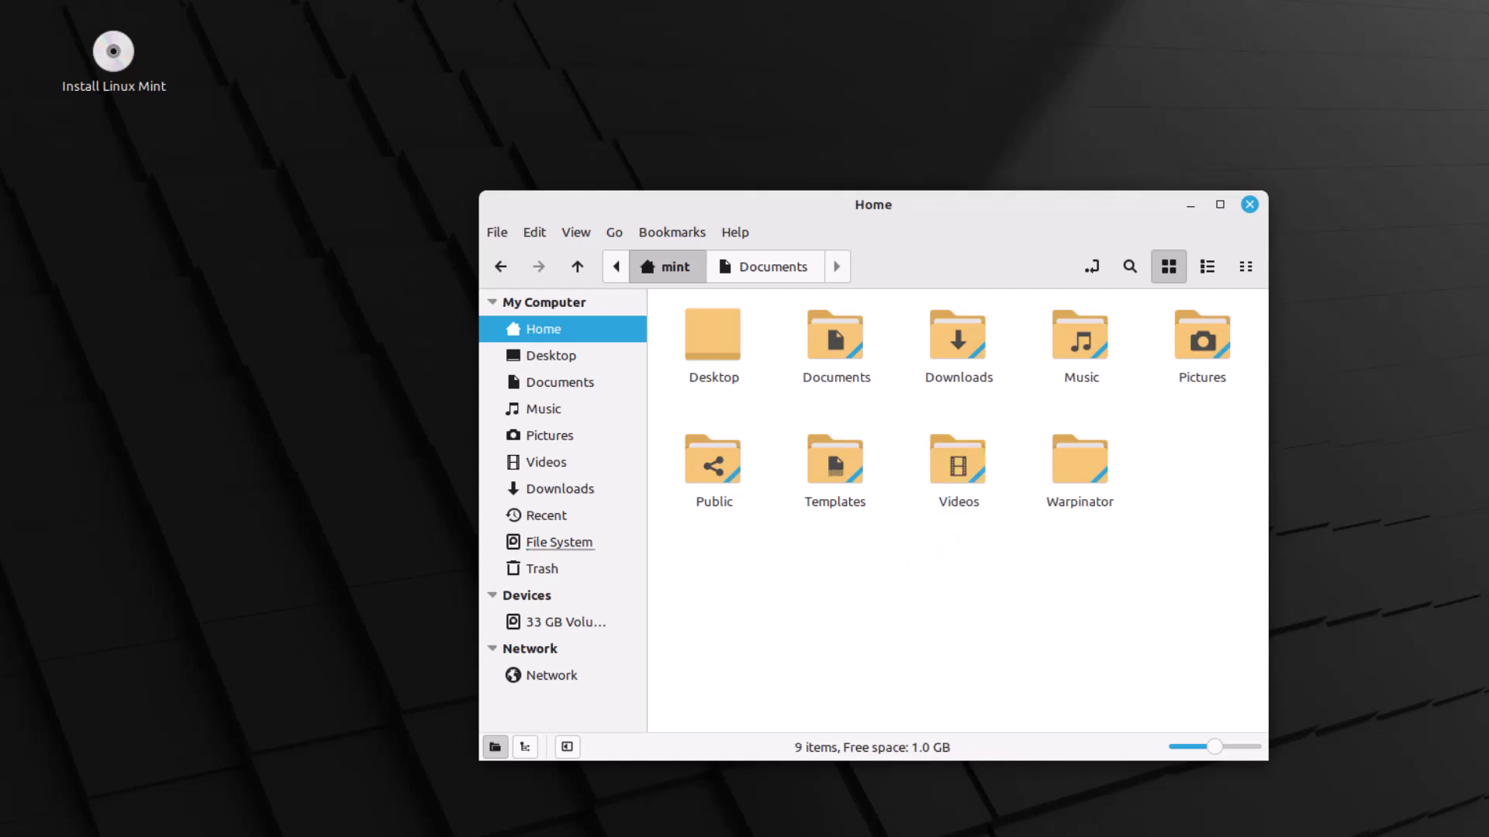
Step: Open the Themes page of System Settings
key("super")
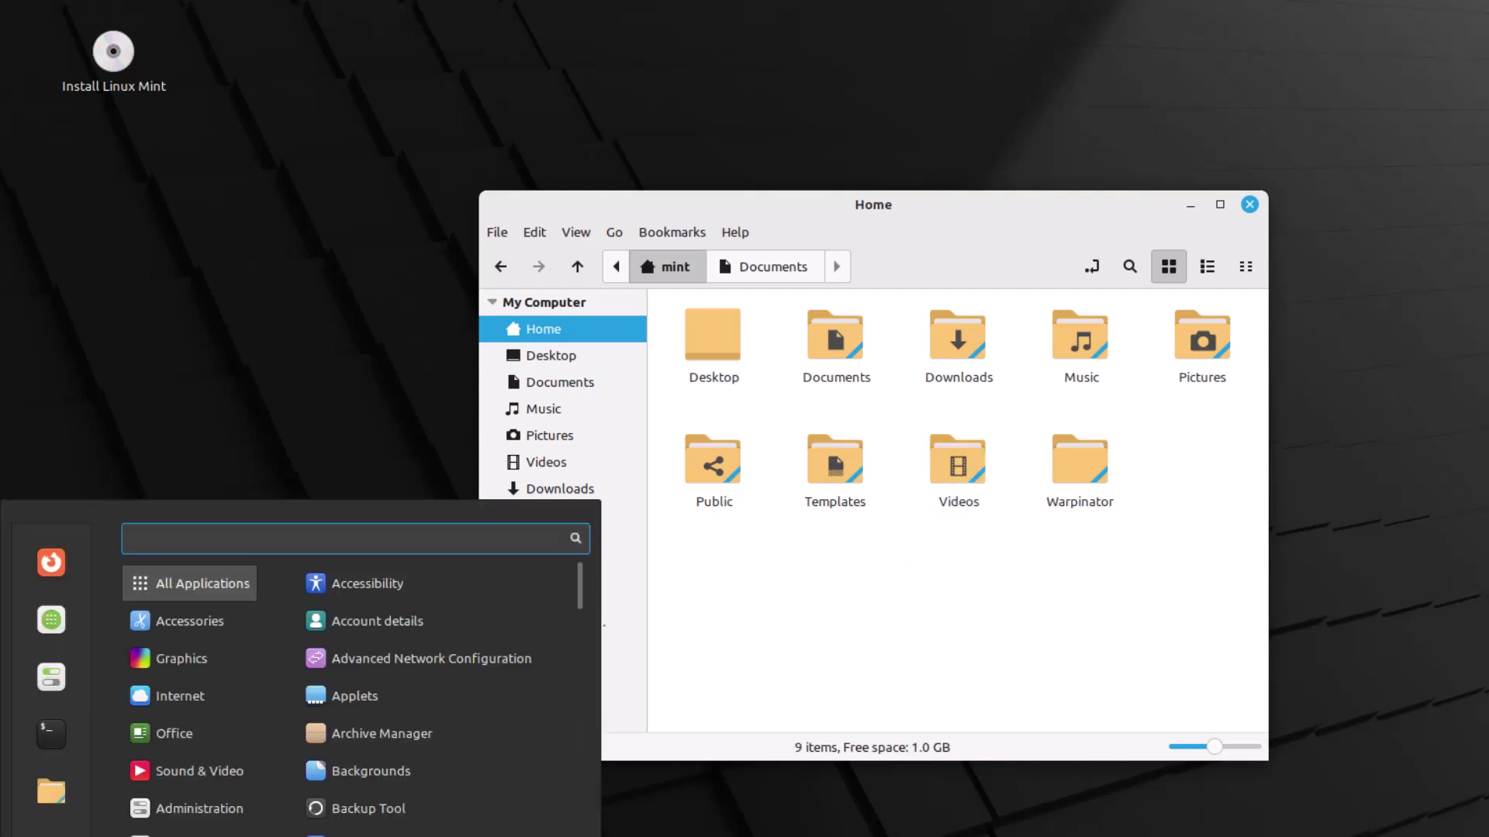
left_click(48, 684)
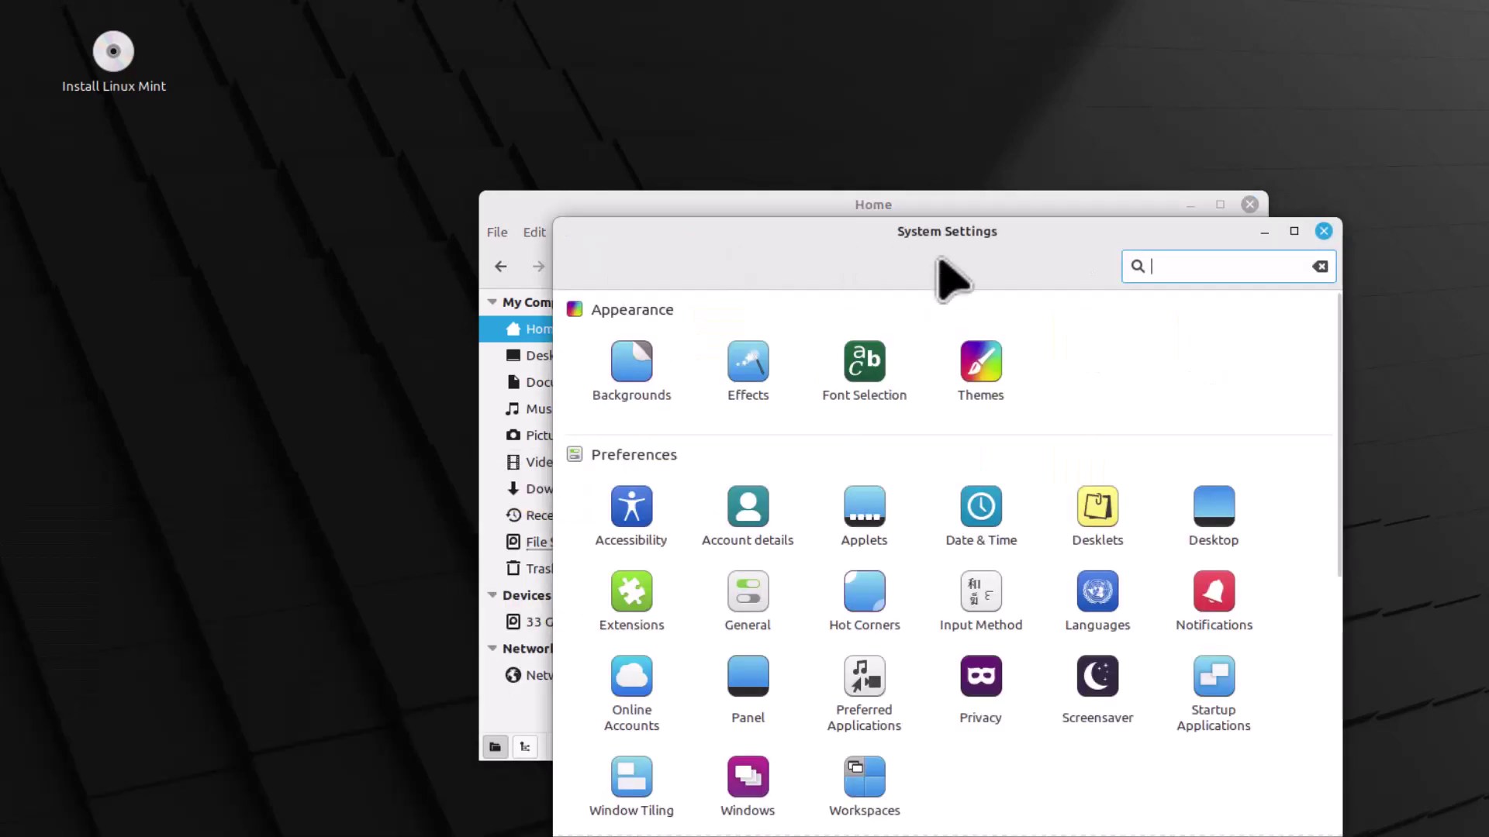
left_click(985, 383)
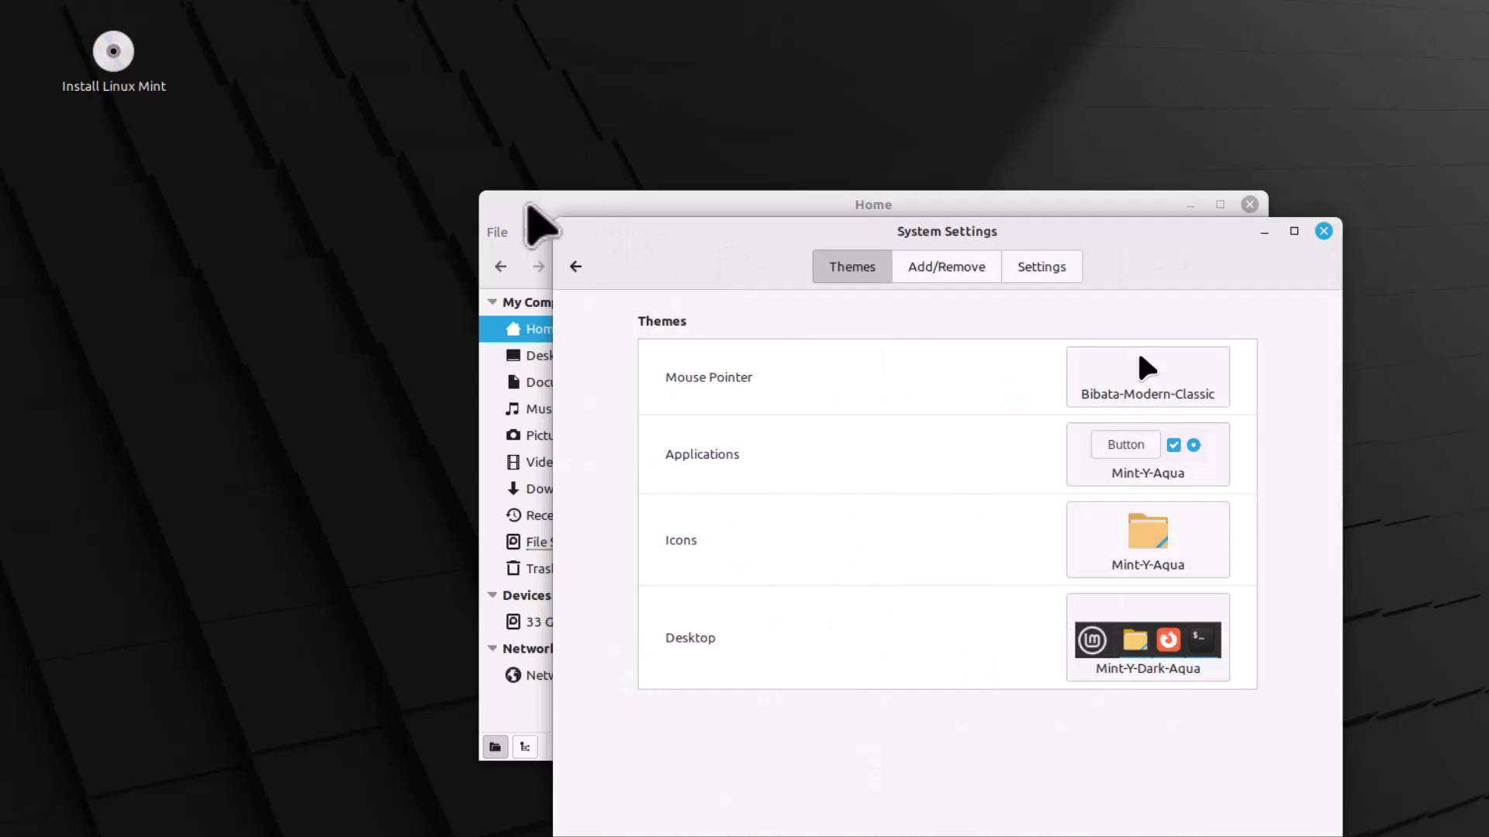
Step: Arrange the Home folder window and the System Settings window side by side on the desktop
left_click(530, 205)
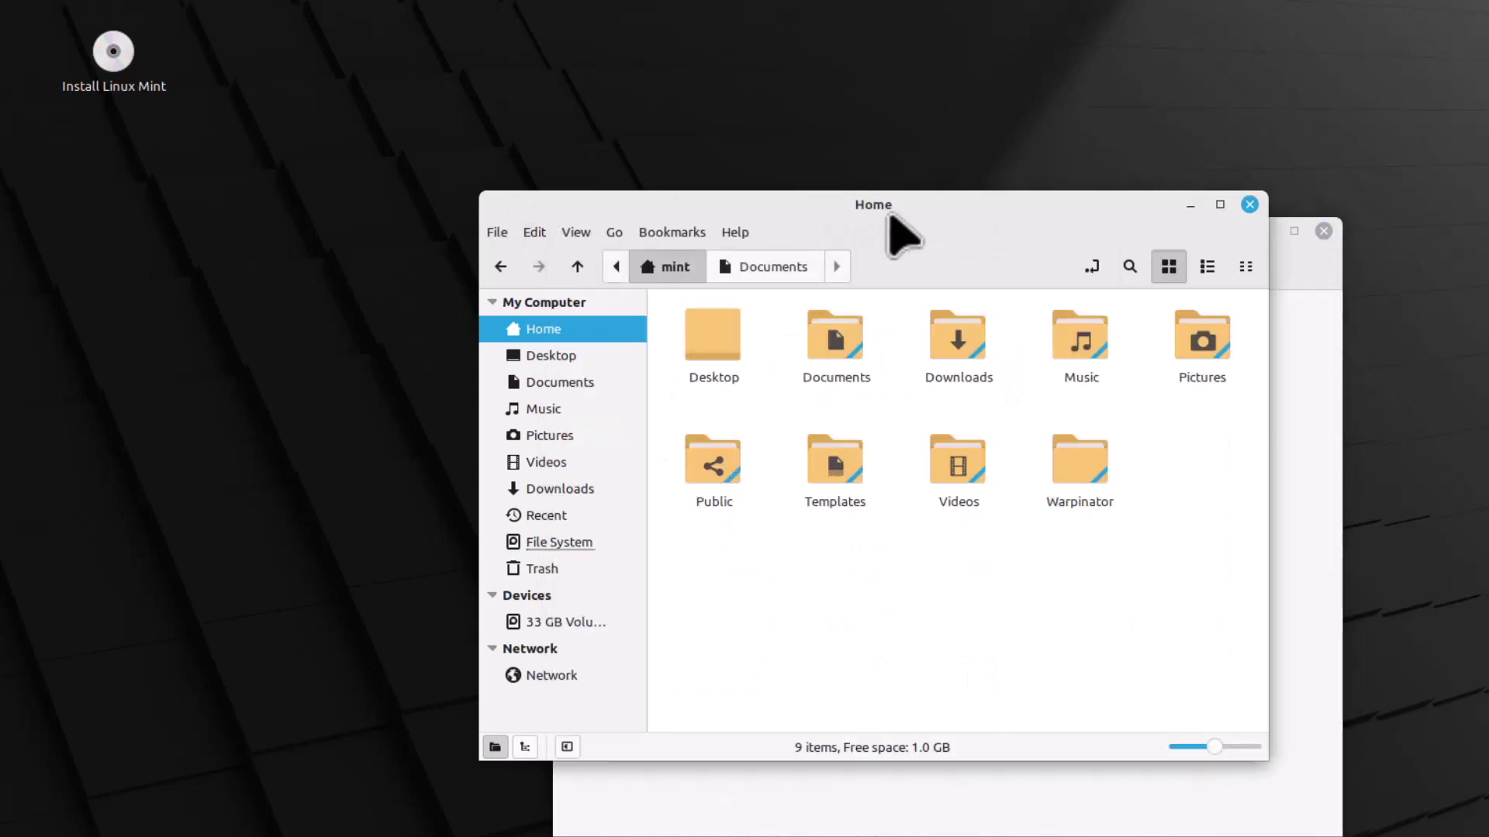
left_click_drag(890, 211, 428, 221)
left_click_drag(1083, 232, 1370, 199)
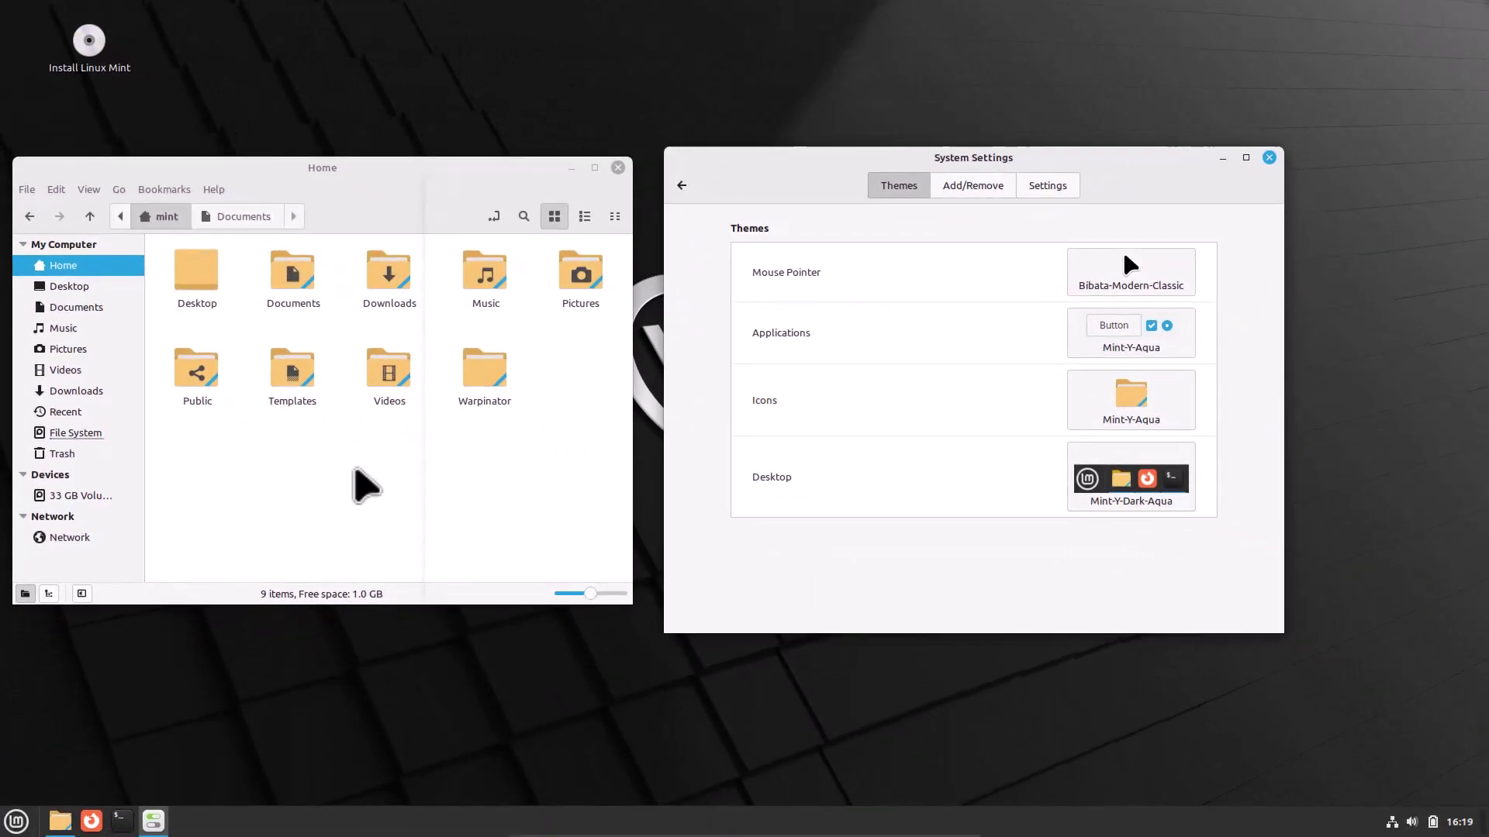
left_click(353, 473)
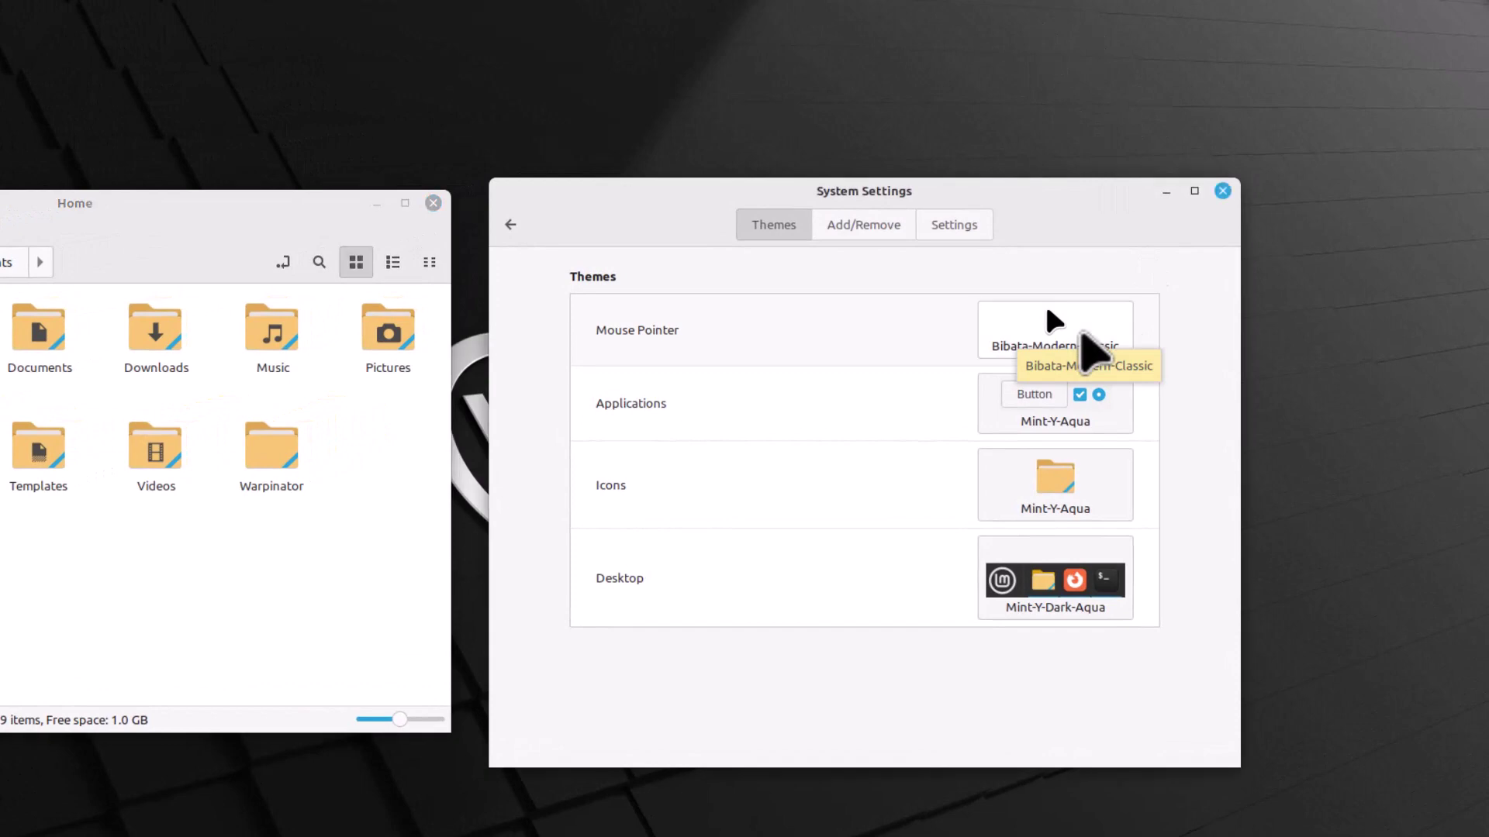
Step: Set the Mouse Pointer theme to Bibata-Modern-Ice
left_click(1082, 332)
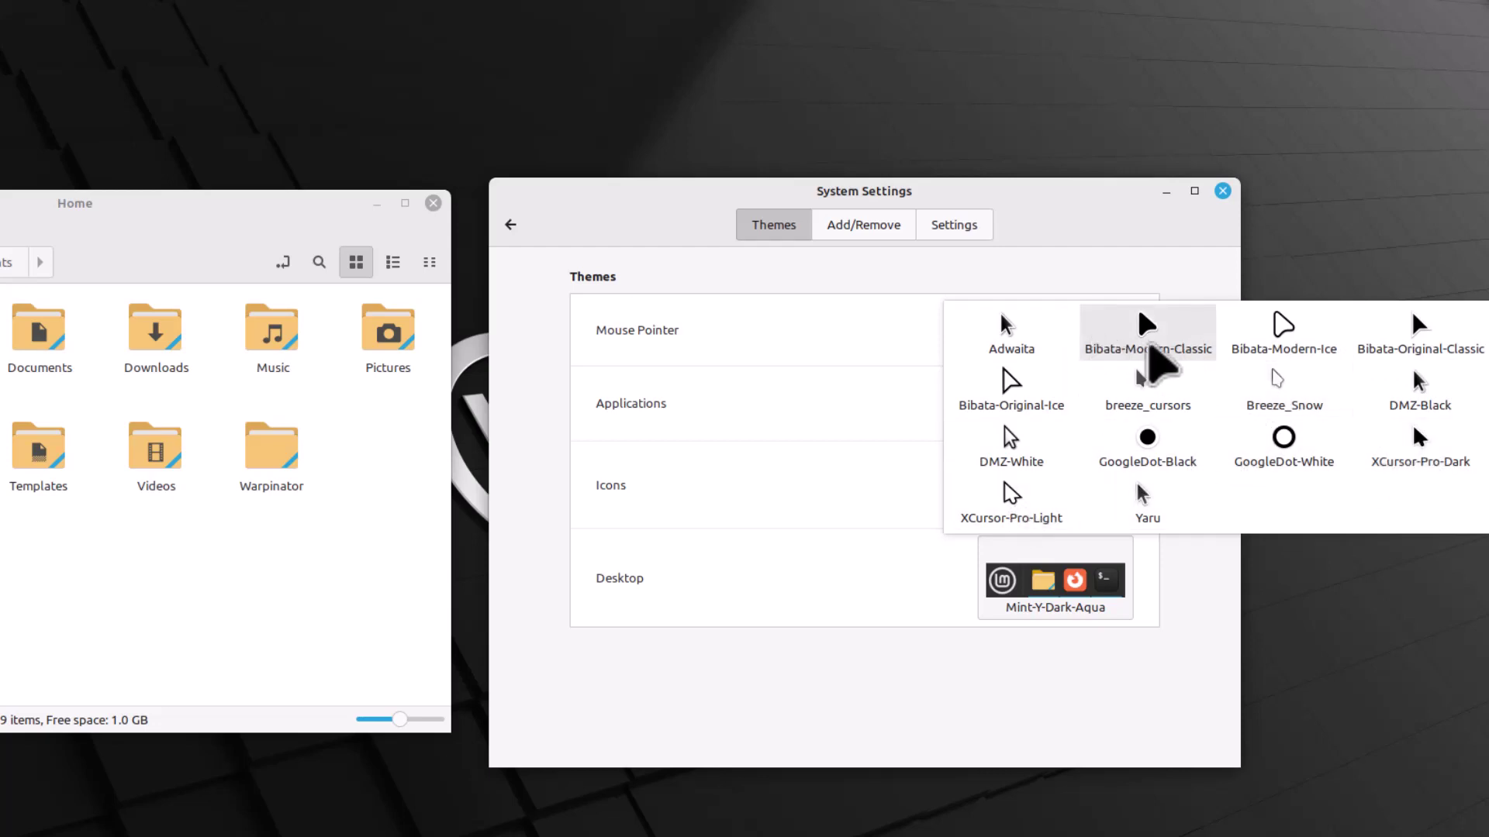
left_click(1291, 347)
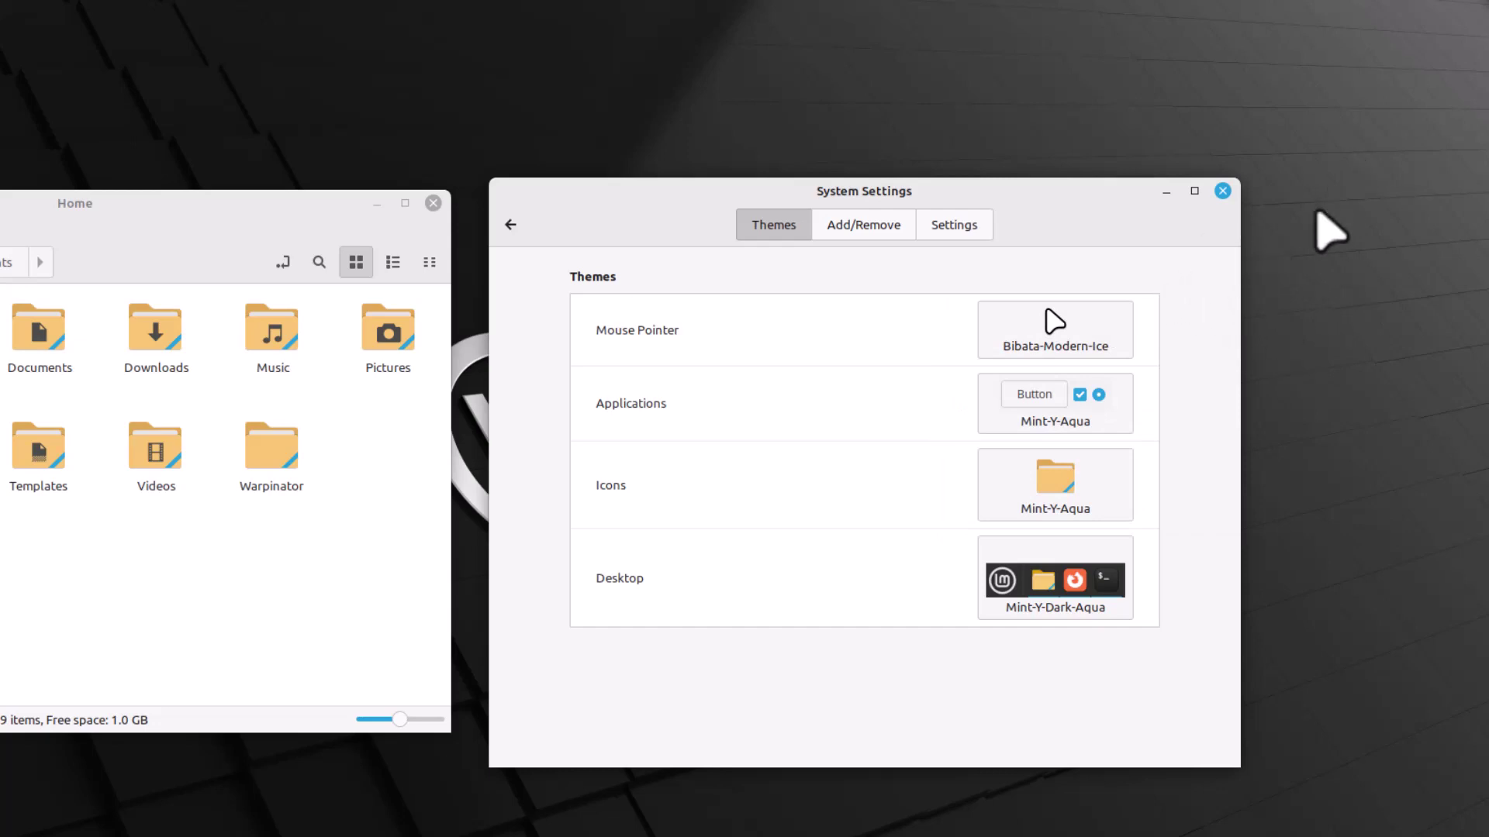
Step: Set the Mouse Pointer theme to Breeze_Snow
left_click(1070, 346)
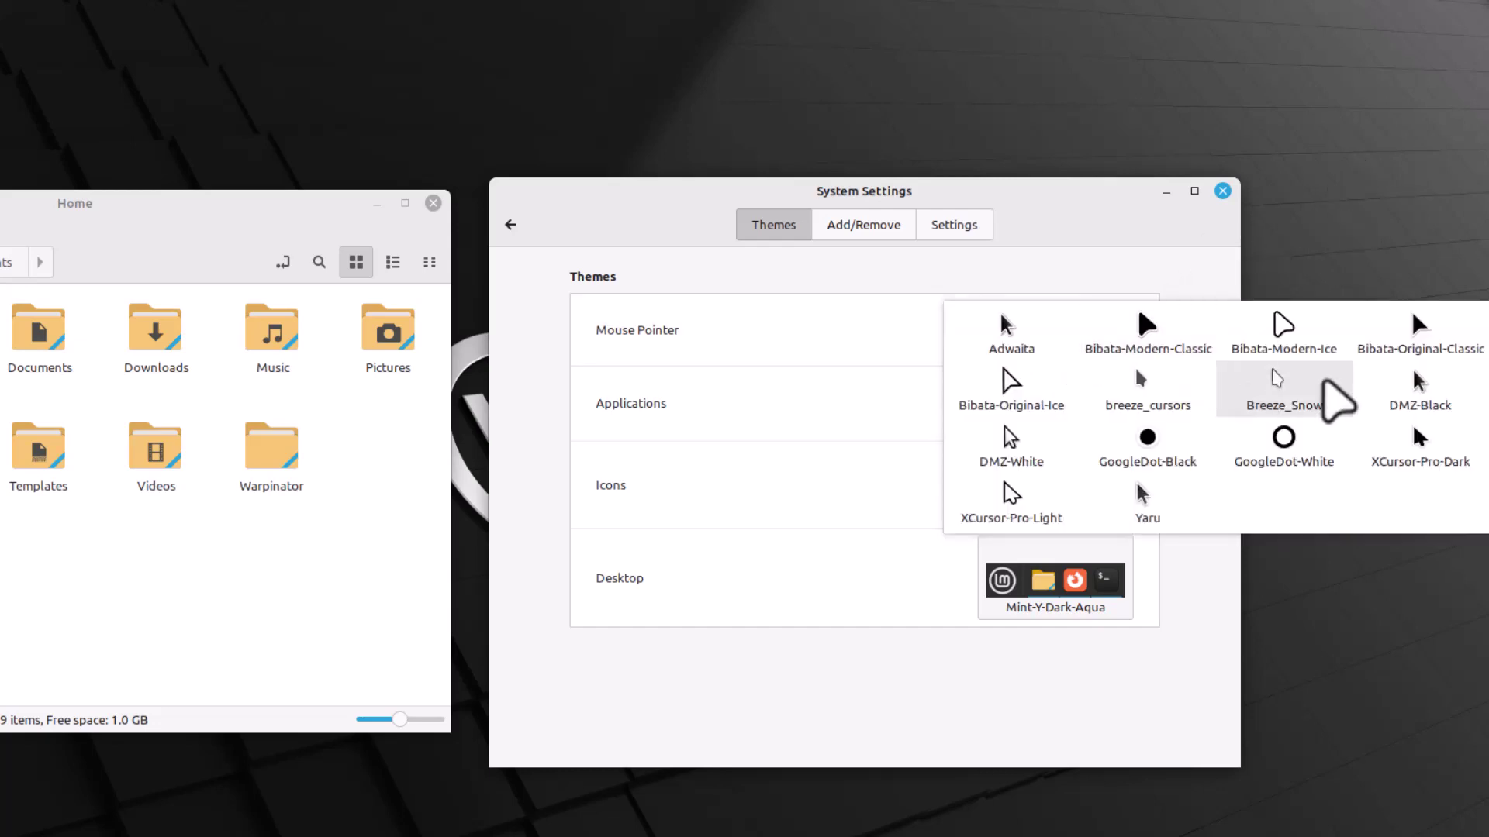
key("Escape")
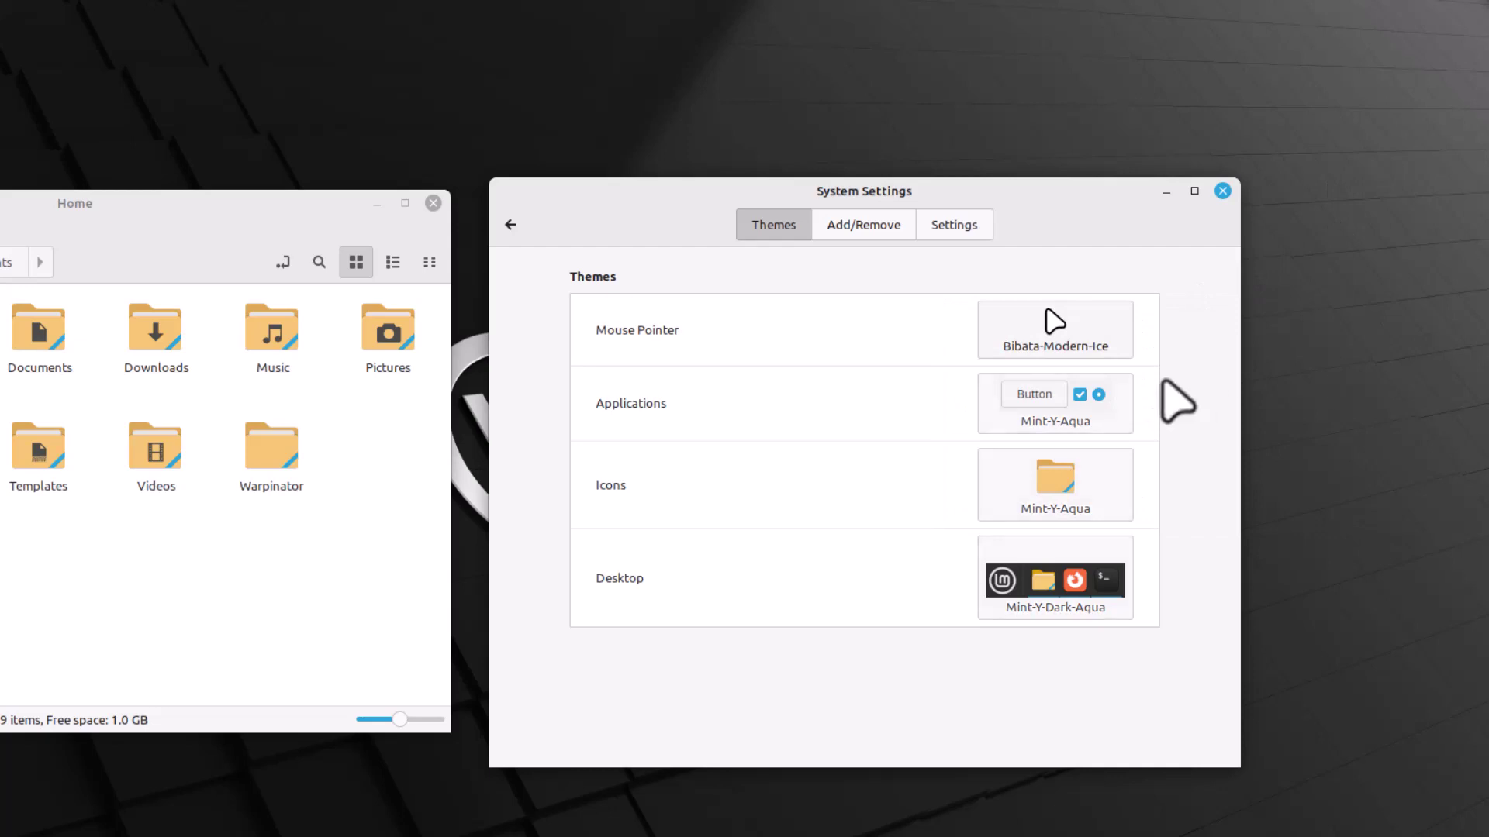
left_click(1087, 347)
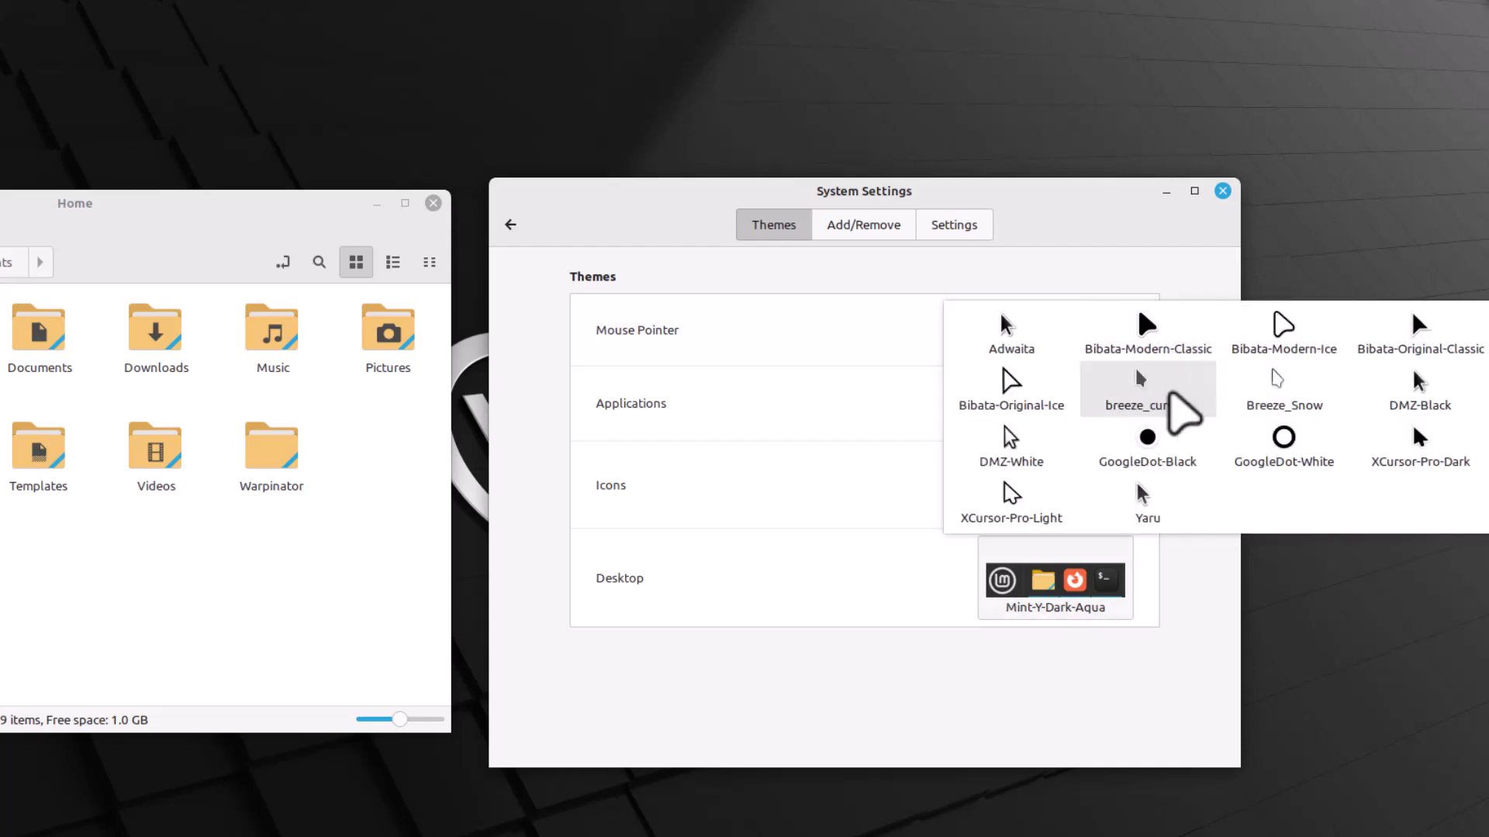
left_click(1291, 399)
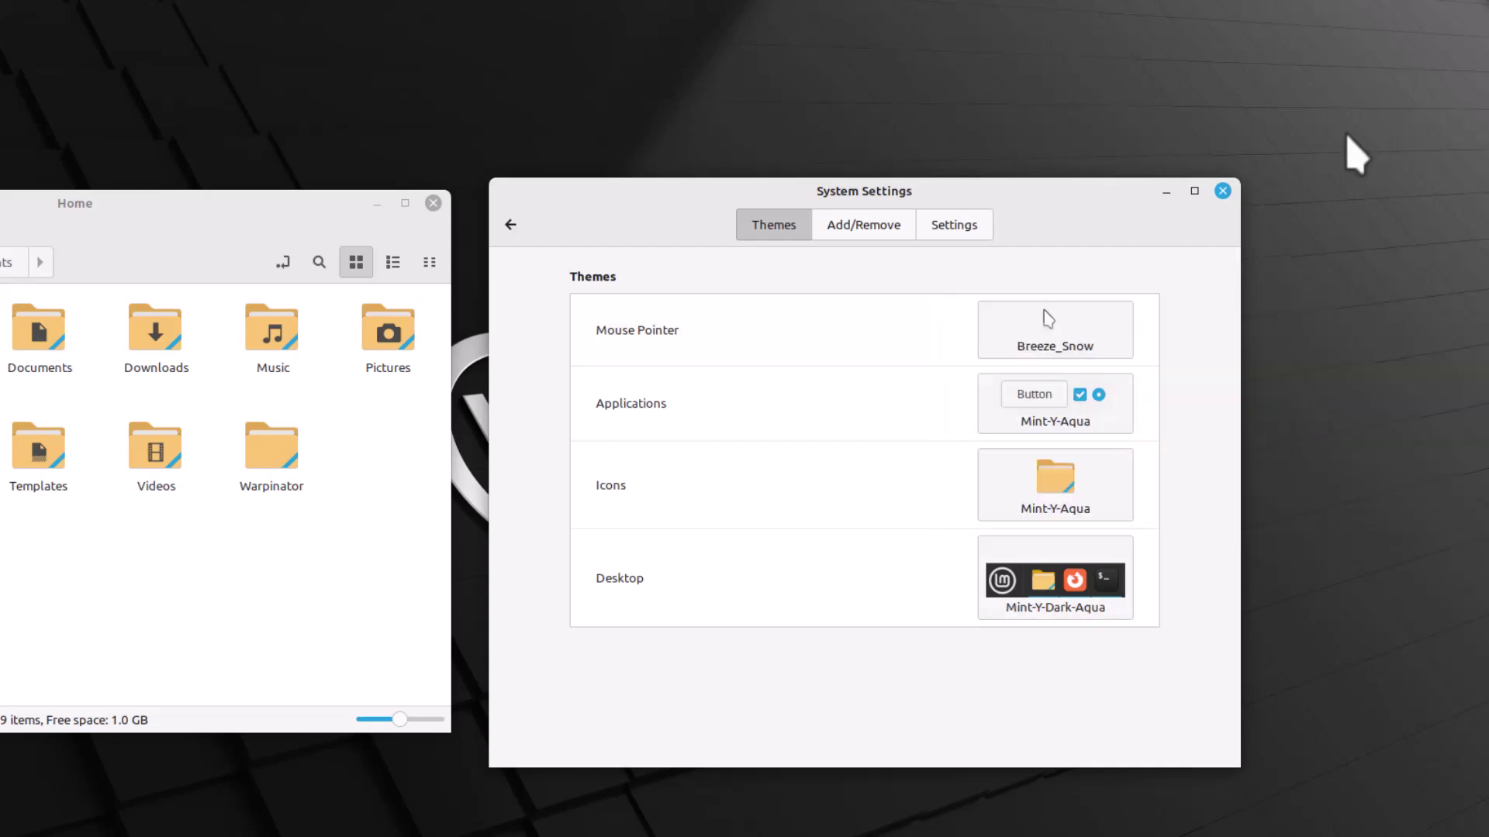
Step: Try the GoogleDot-White and XCursor-Pro-Light themes for the Mouse Pointer
left_click(1055, 341)
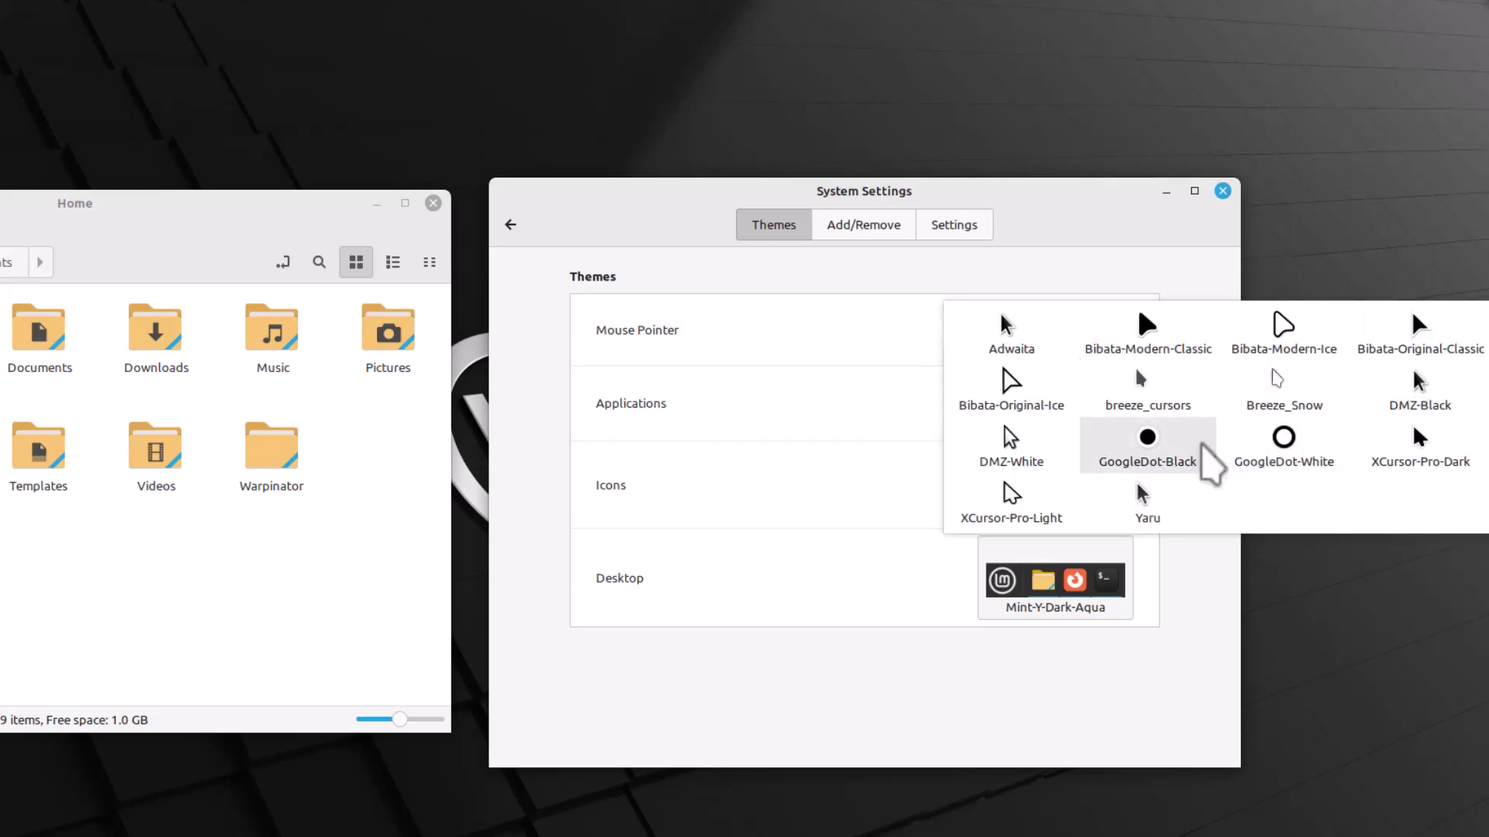
left_click(1279, 469)
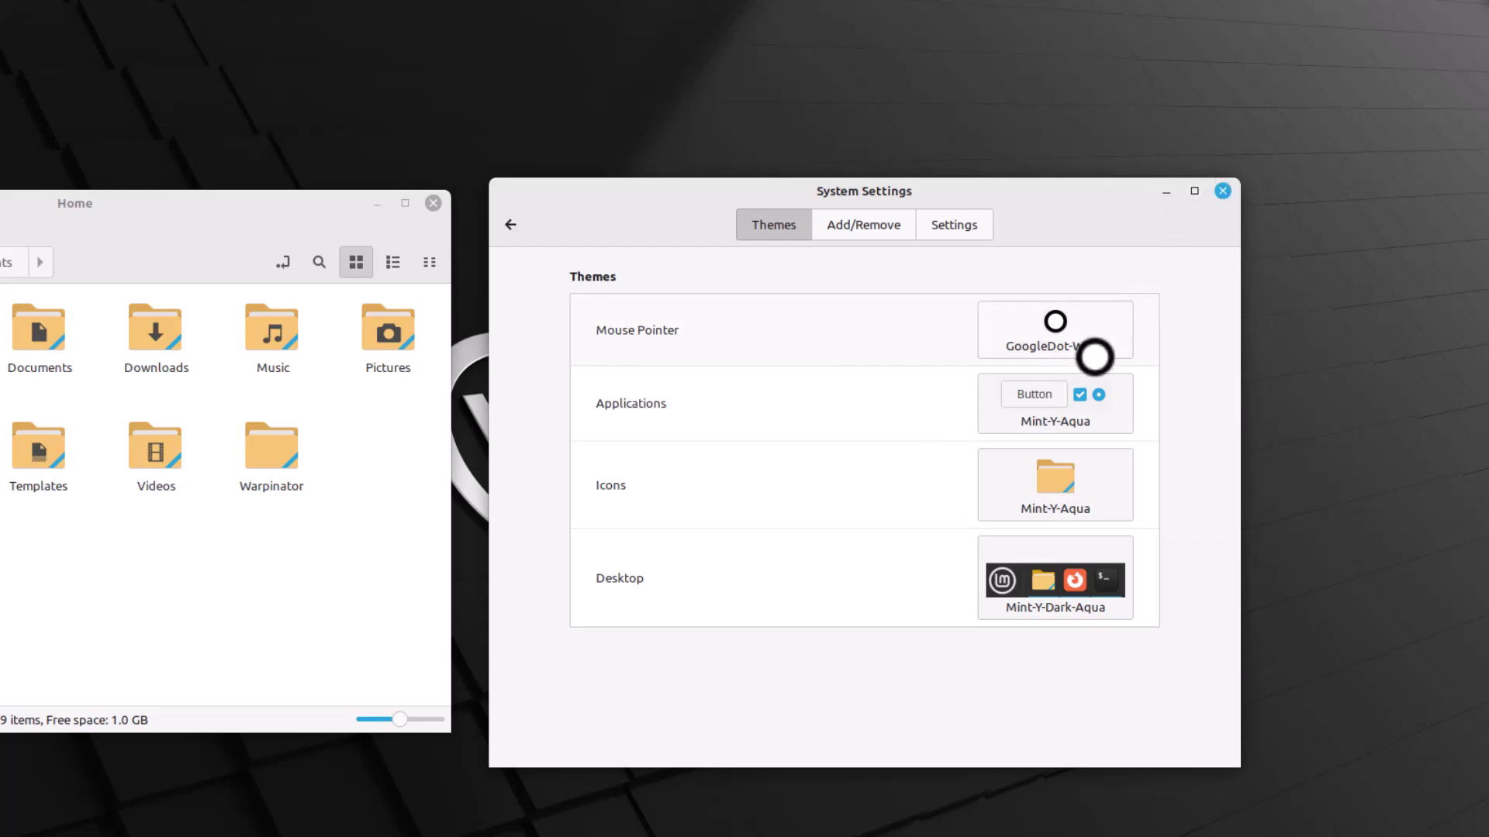
left_click(1062, 333)
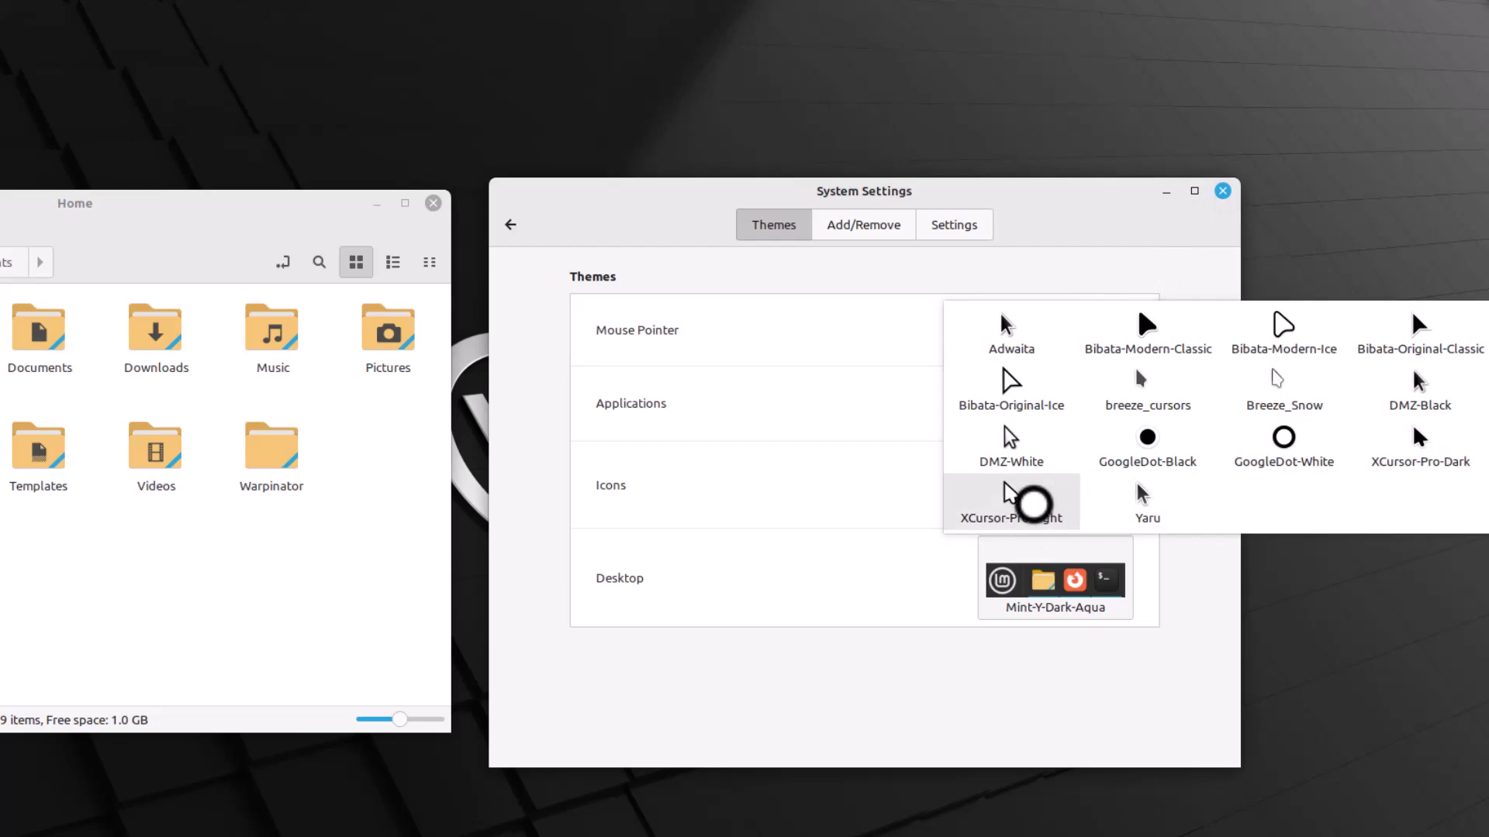
left_click(1051, 509)
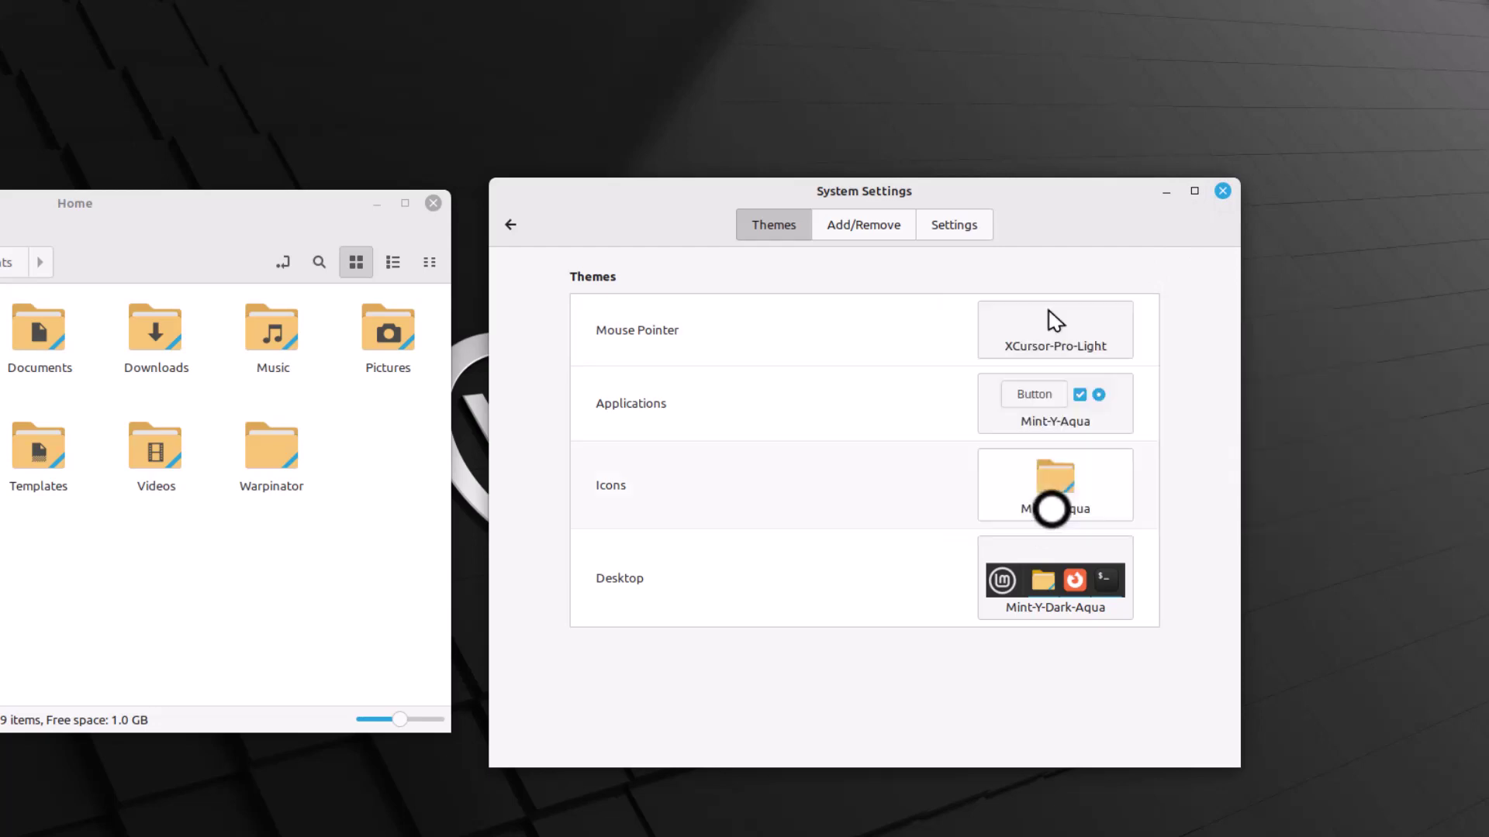
Step: Set the Mouse Pointer theme to Bibata-Modern-Classic
left_click(1100, 335)
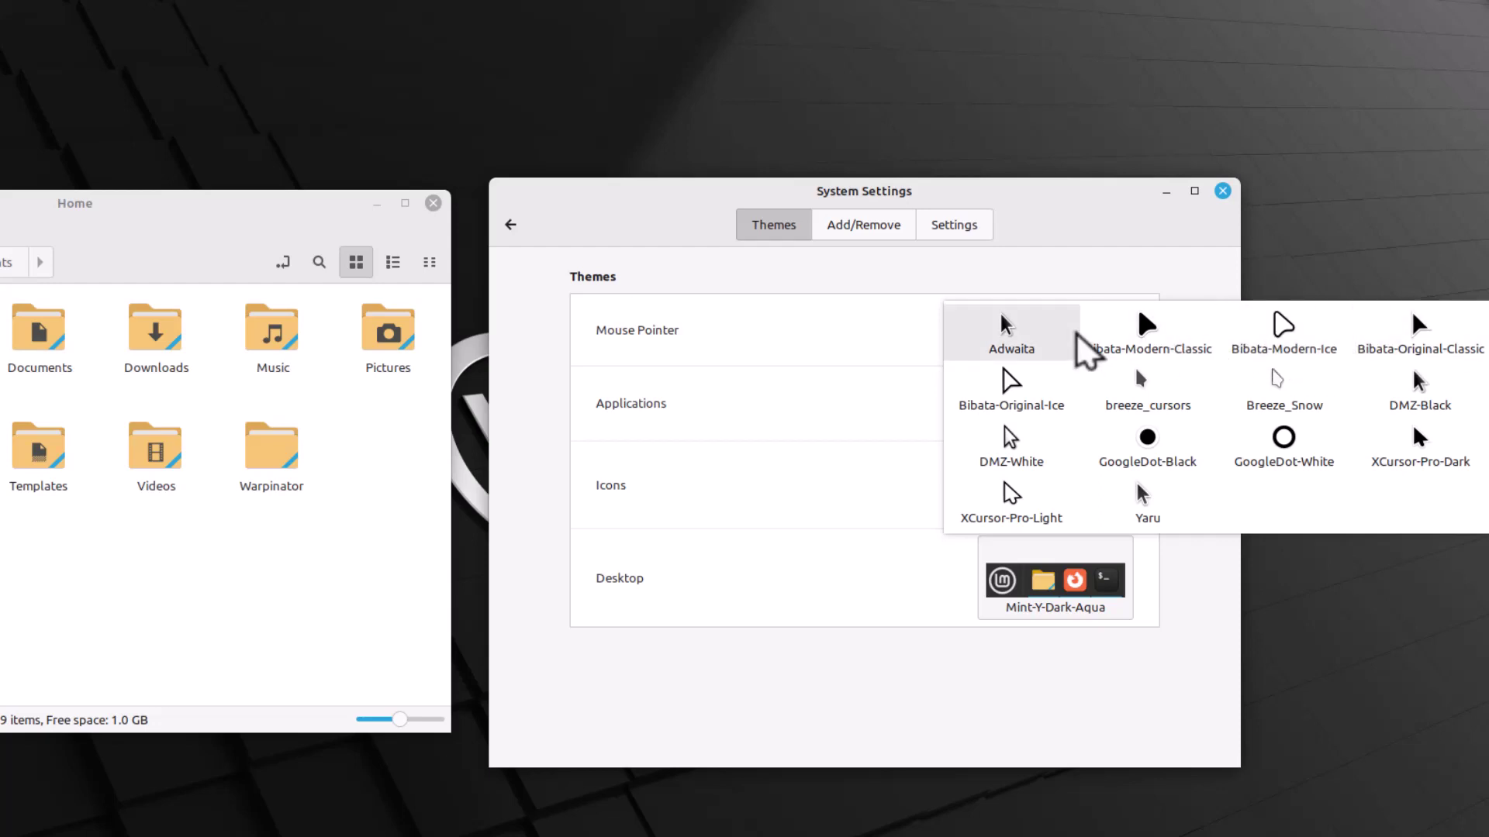
left_click(1172, 338)
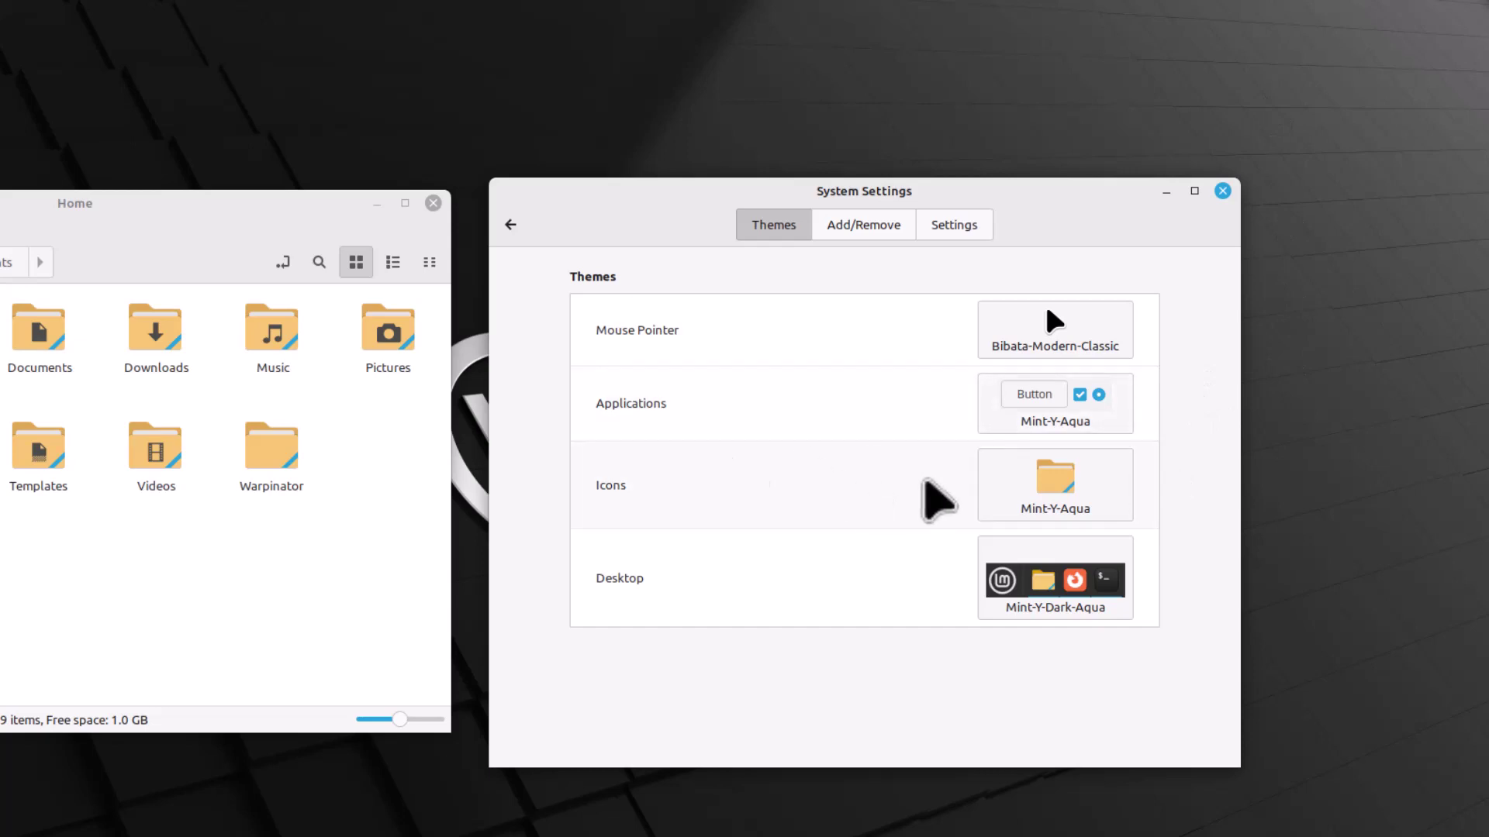
Step: Browse the available Icons themes and apply ePapirus-Dark to the desktop
left_click(1042, 492)
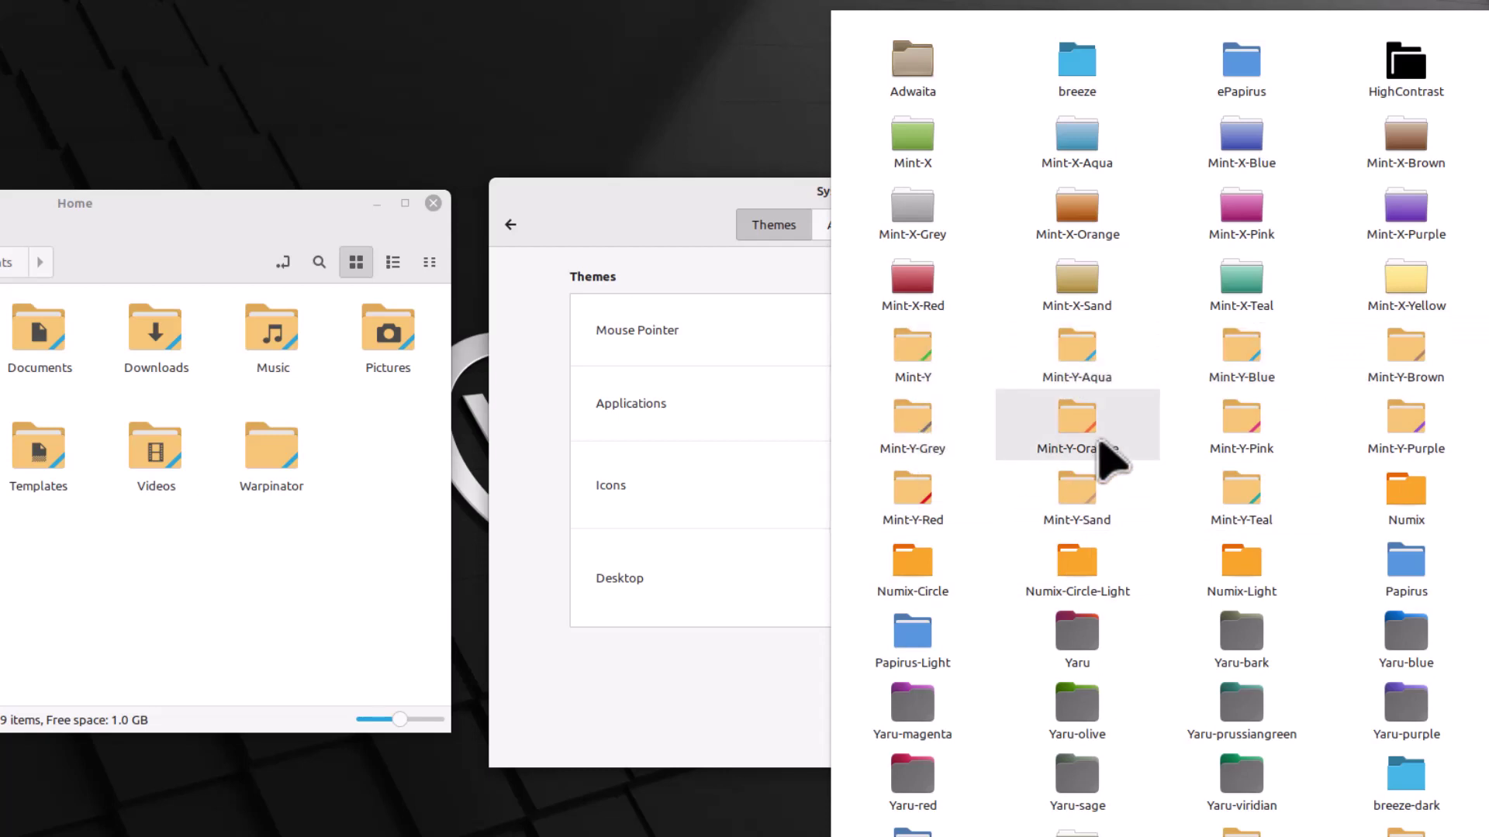
scroll(1109, 457, "down", 8)
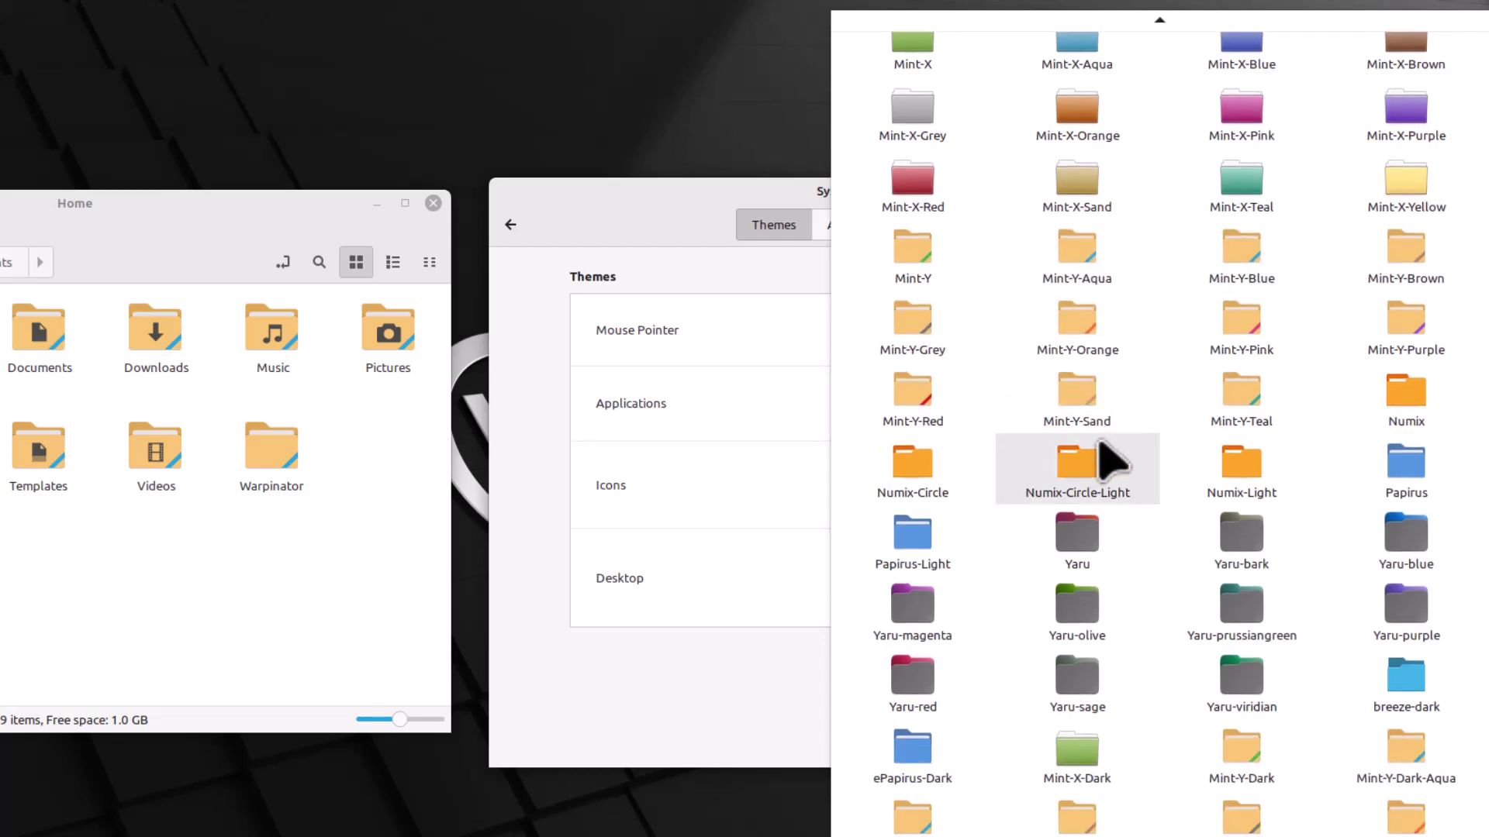
scroll(1110, 462, "down", 2)
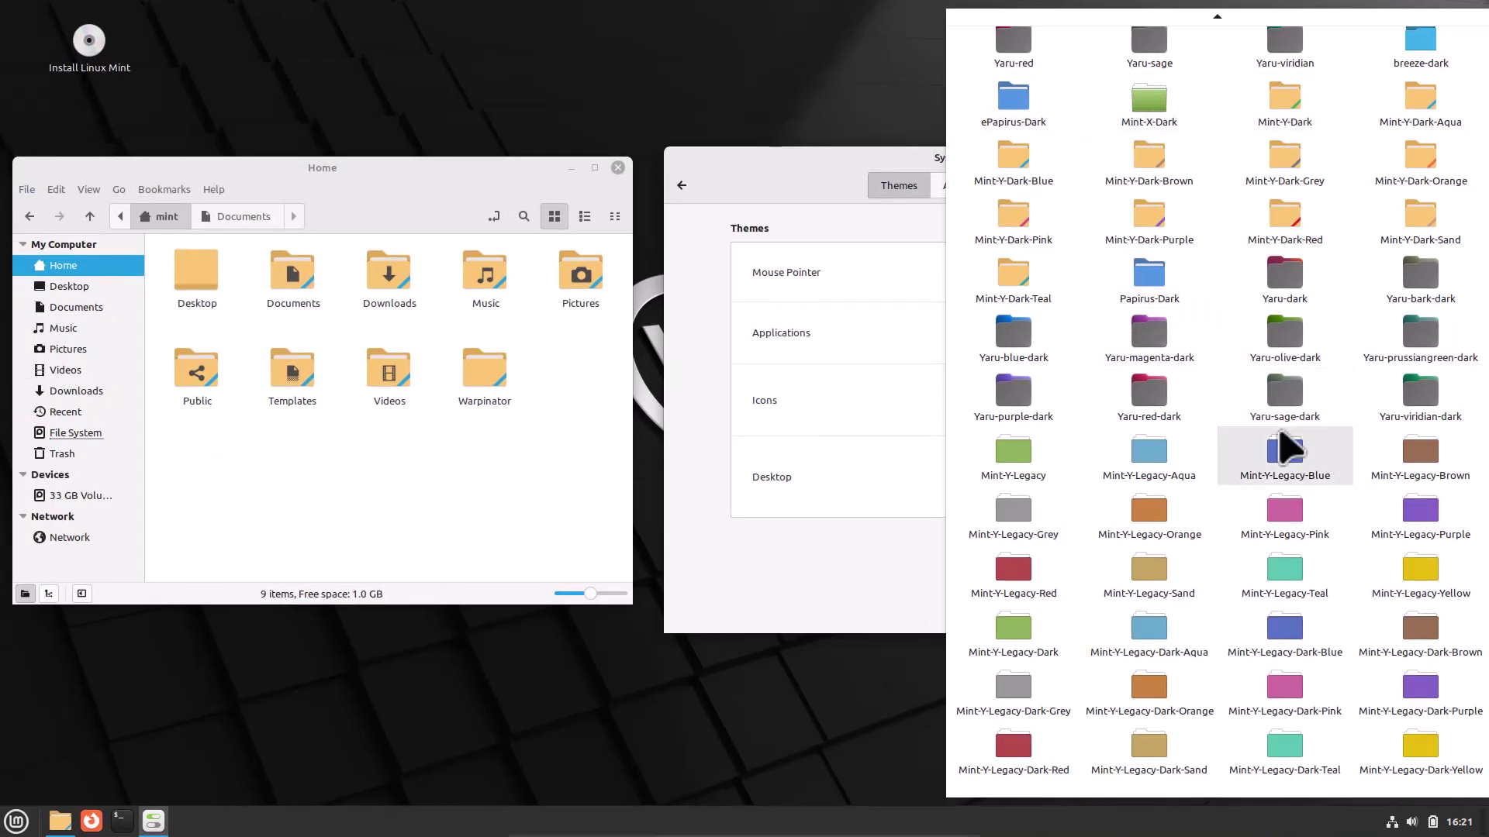
scroll(1283, 444, "up", 1)
scroll(1283, 443, "up", 7)
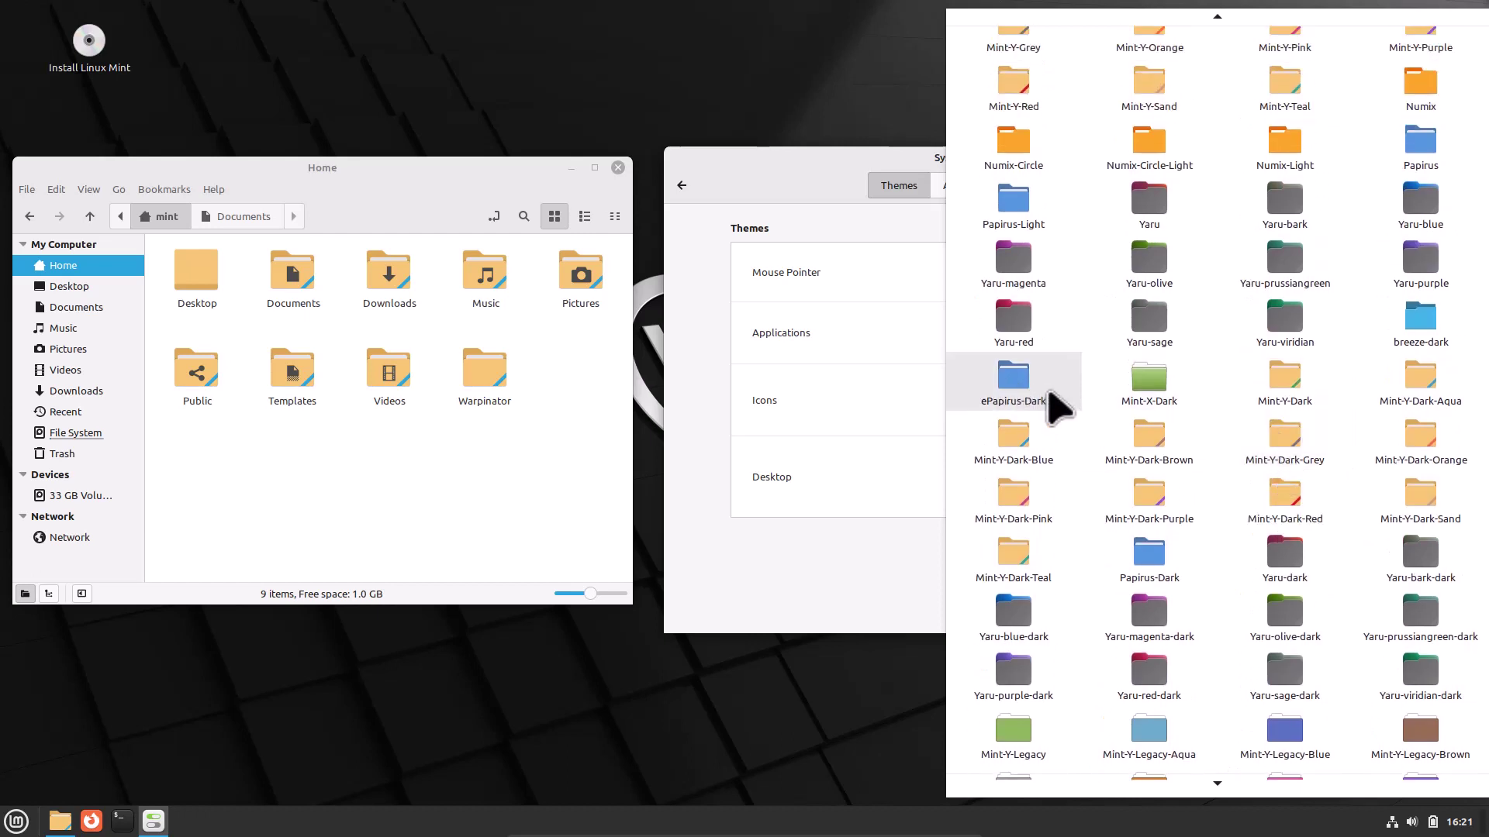
left_click(1037, 389)
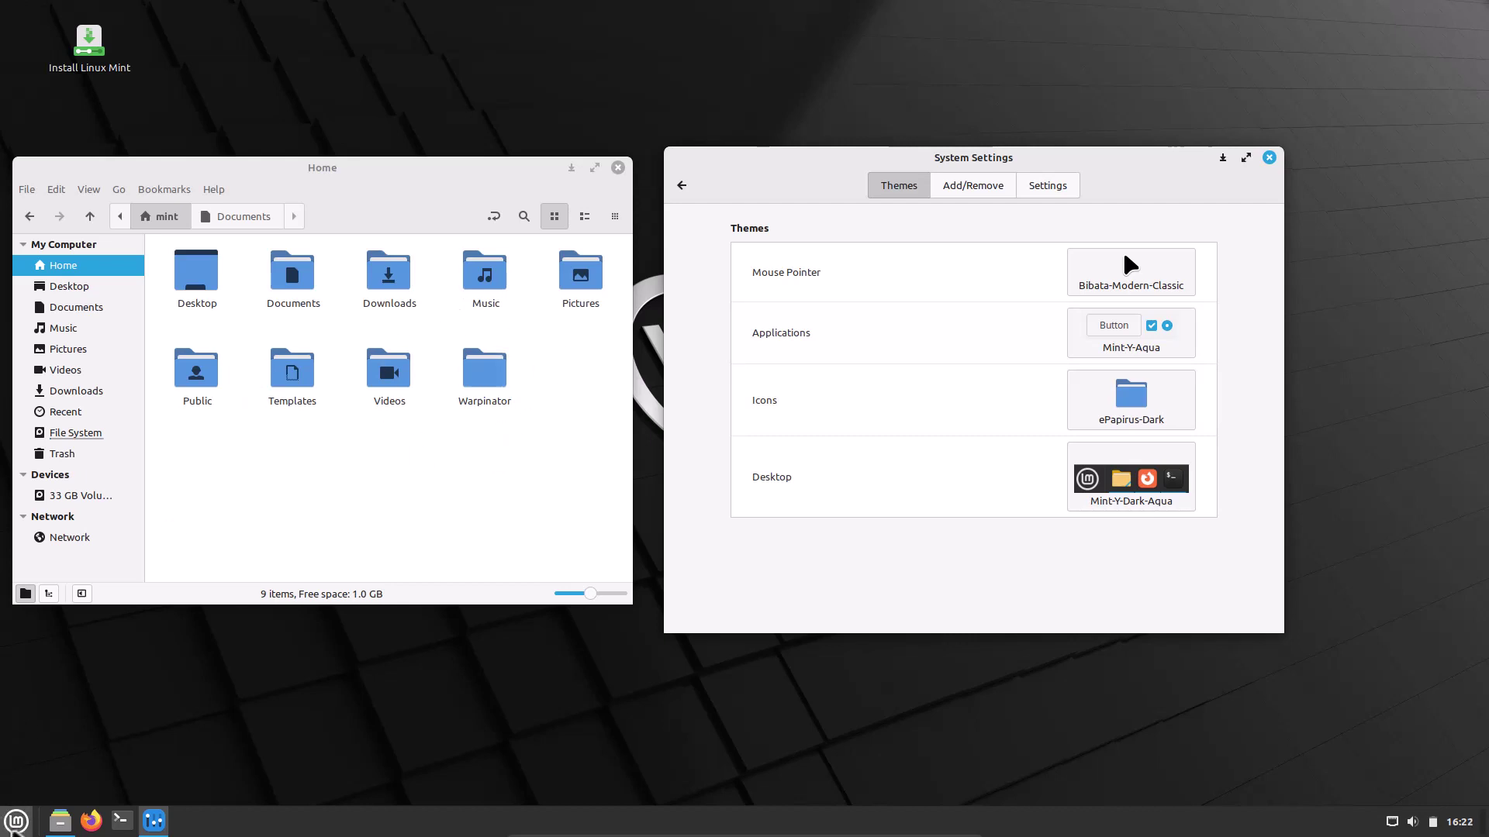
left_click(18, 823)
left_click(601, 693)
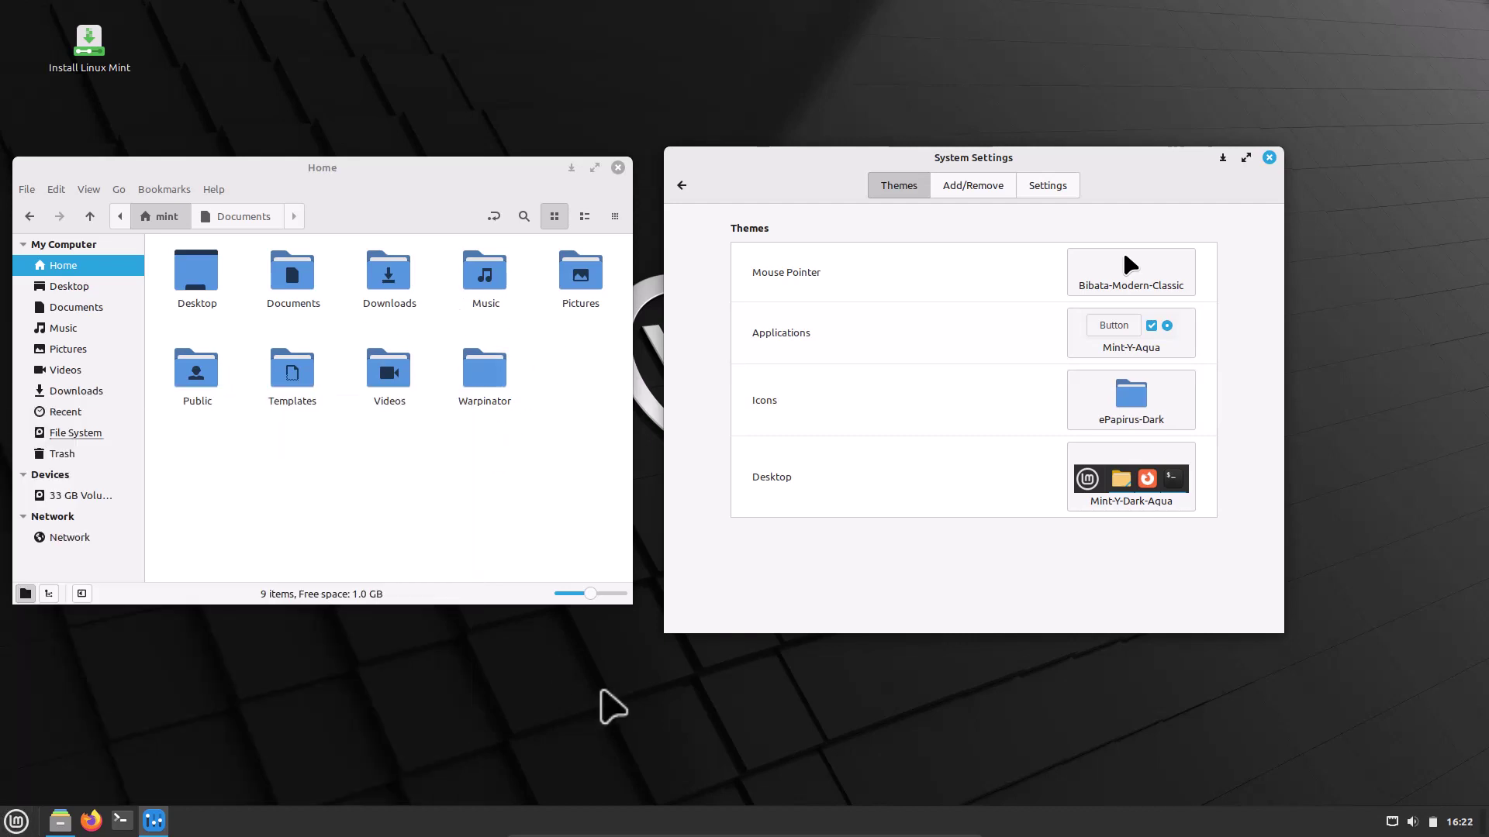
Step: Set the Icons theme to Yaru-blue and check it in the file manager by visiting Music and returning to Home
left_click(1109, 419)
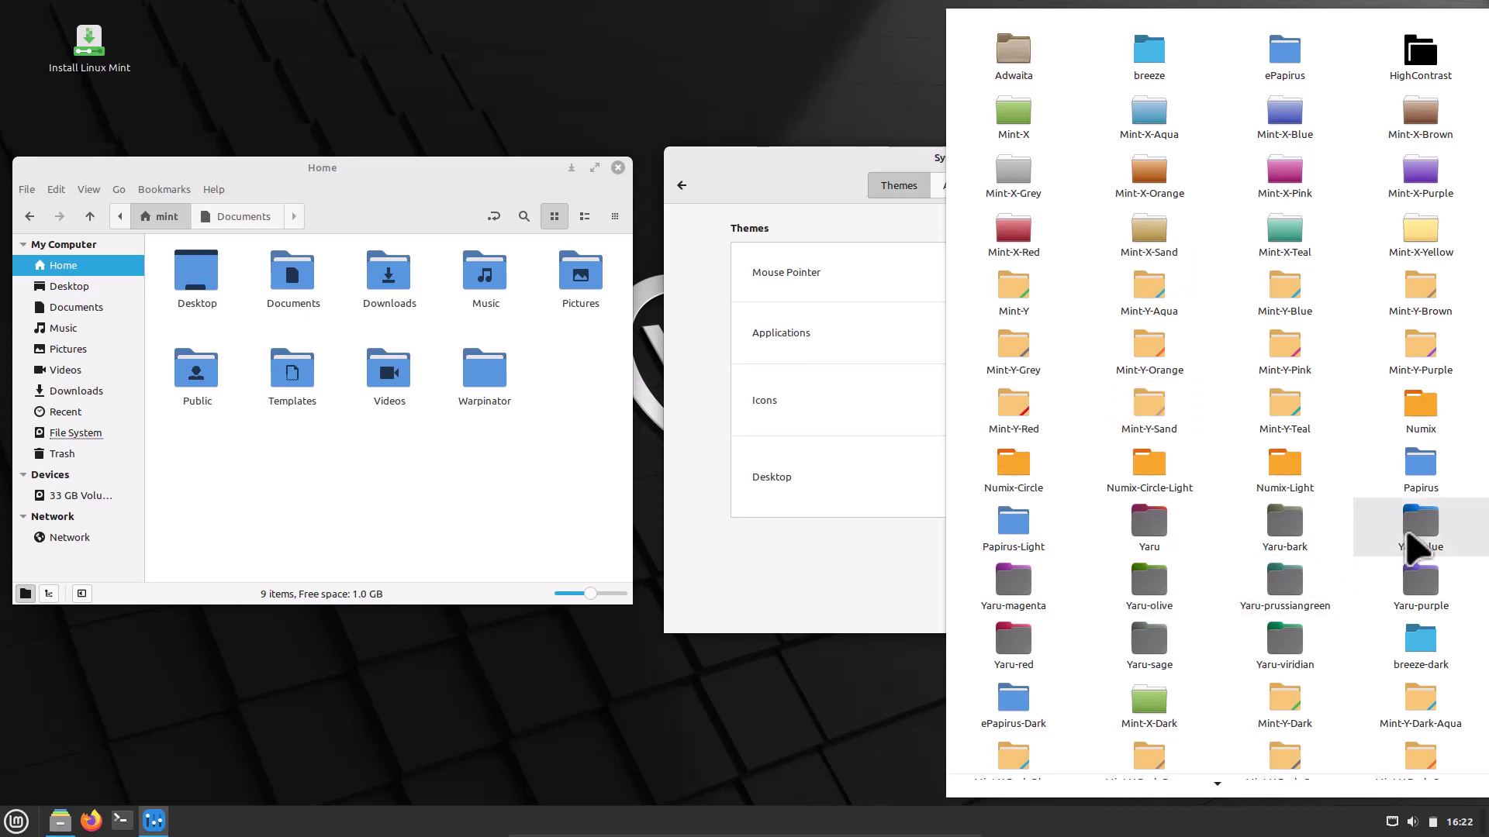
left_click(1415, 547)
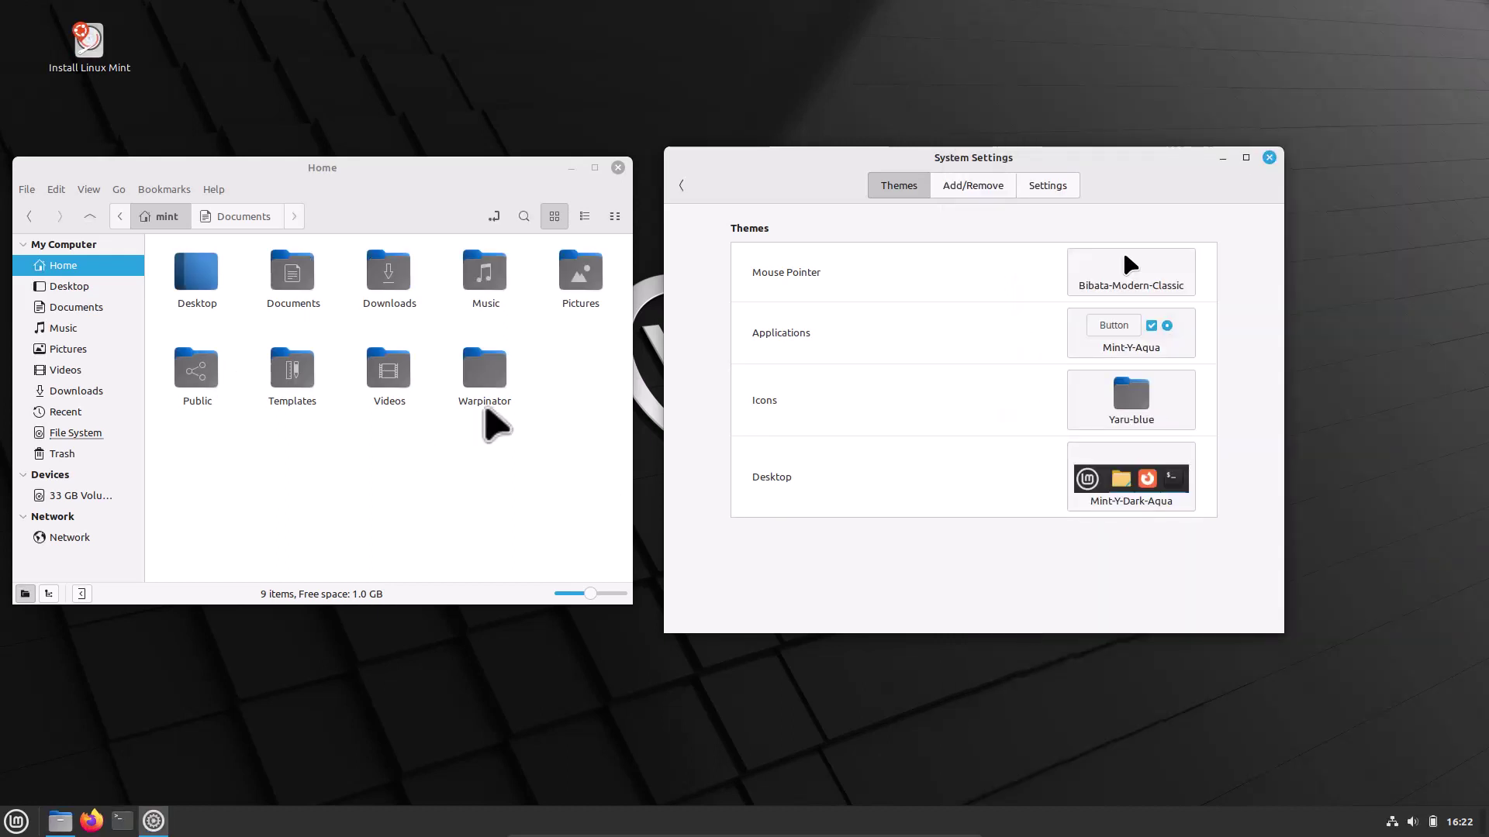
left_click(103, 325)
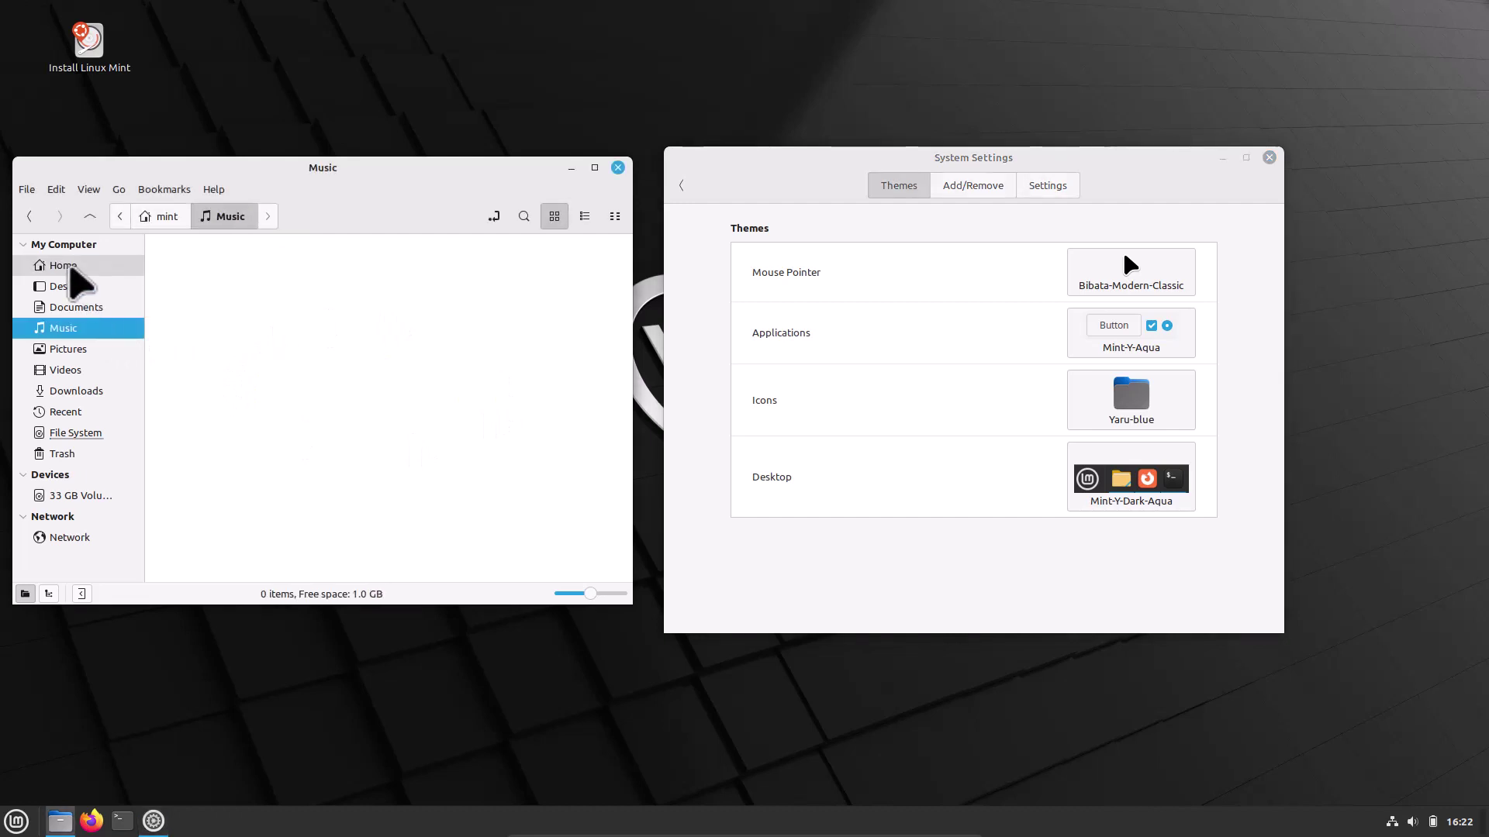
left_click(68, 266)
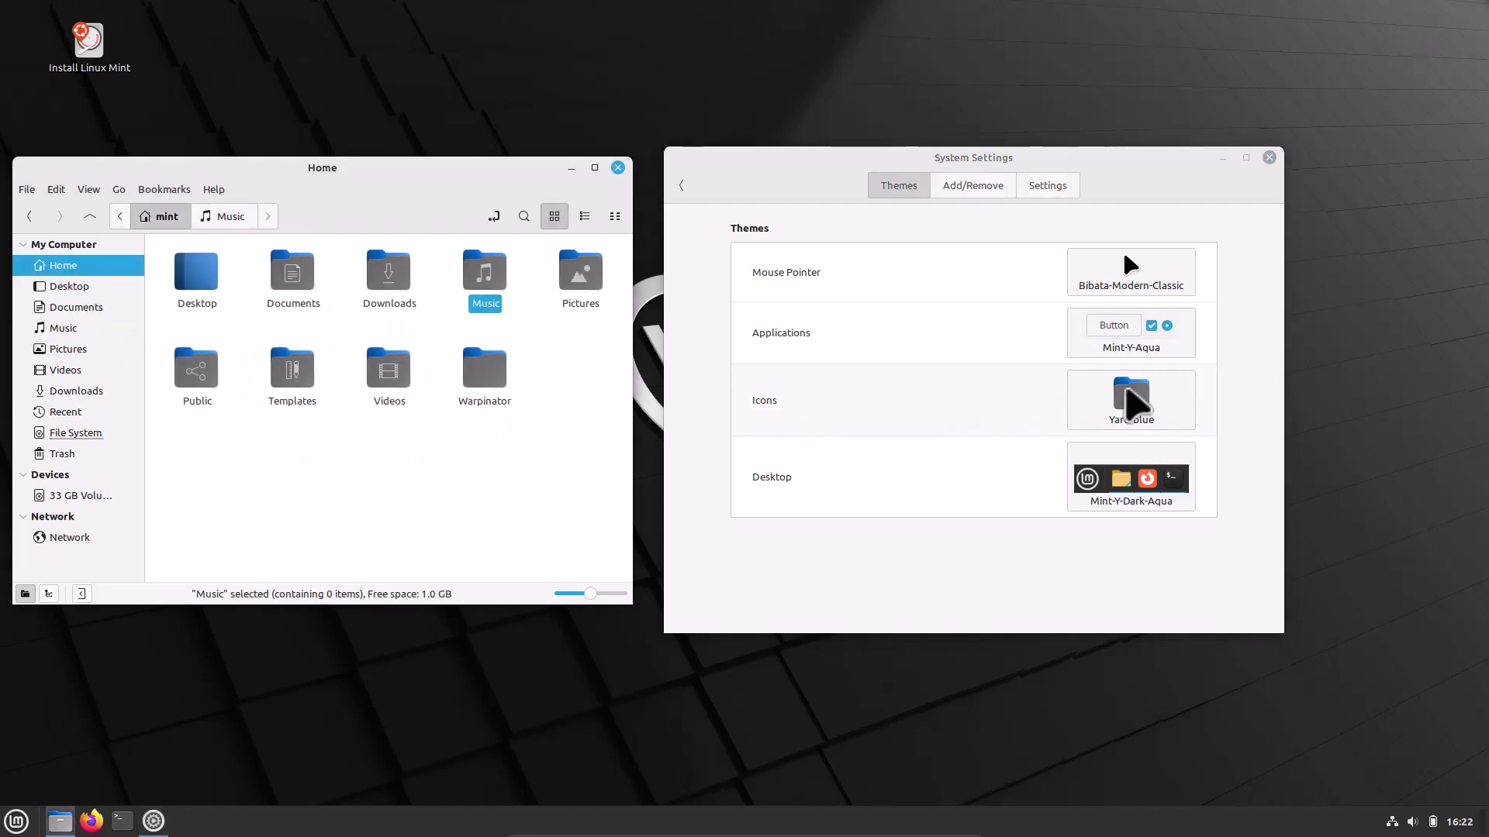
Step: Set the Icons theme to Mint-Y-Legacy
left_click(1143, 399)
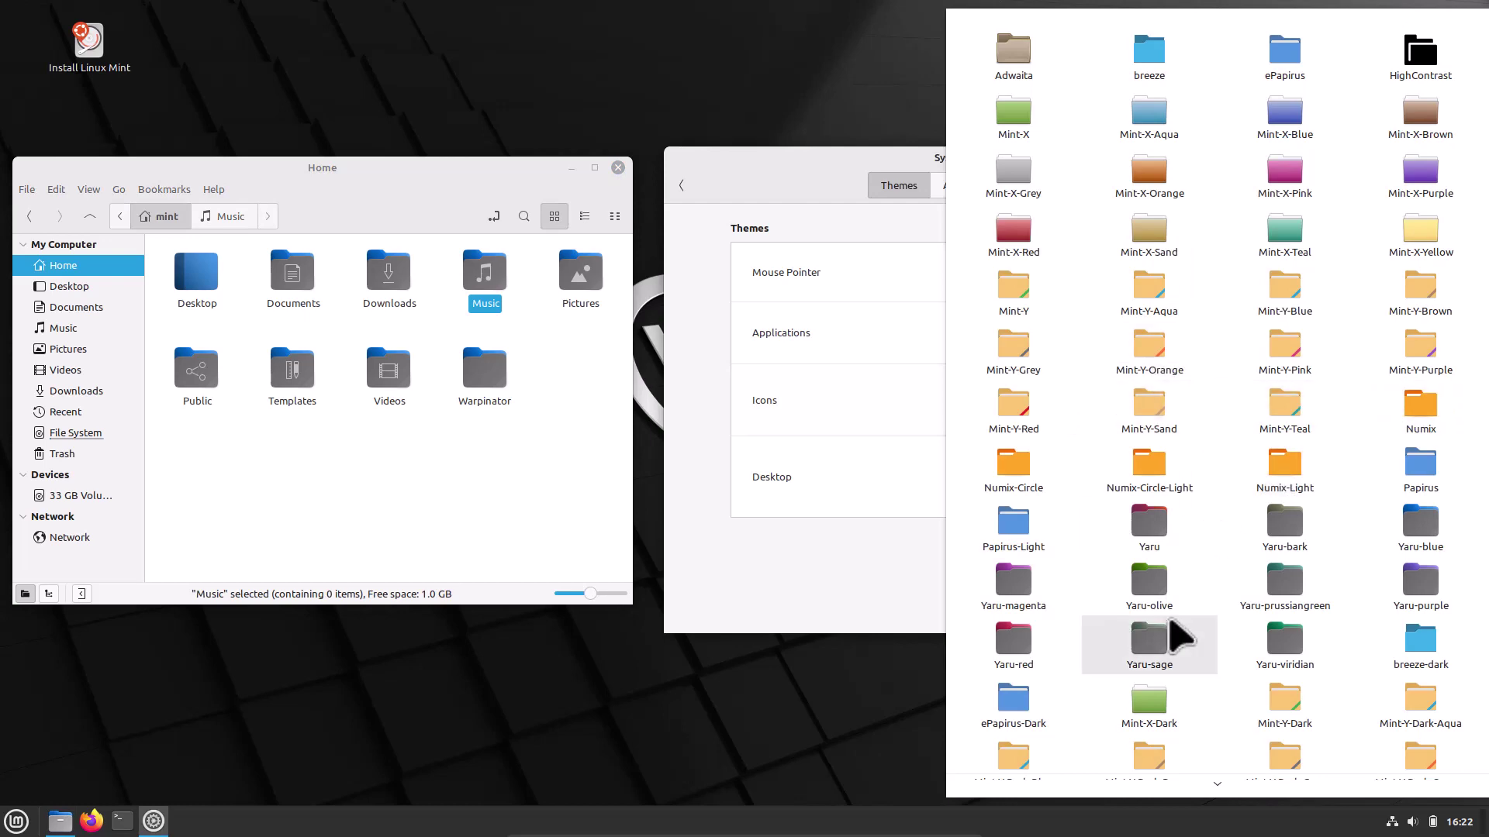
scroll(1174, 620, "down", 10)
scroll(1174, 636, "down", 3)
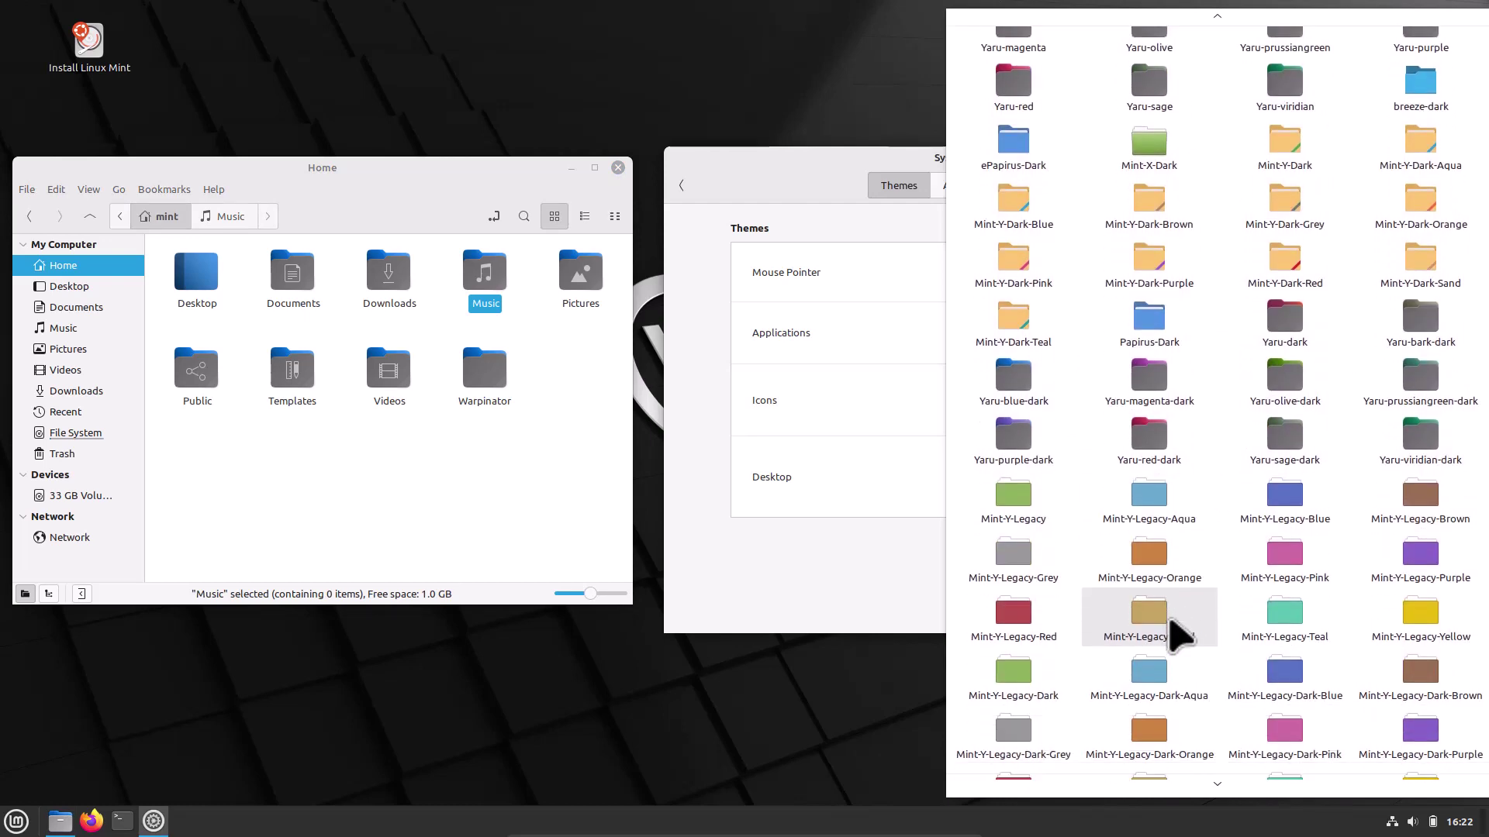
left_click(1014, 509)
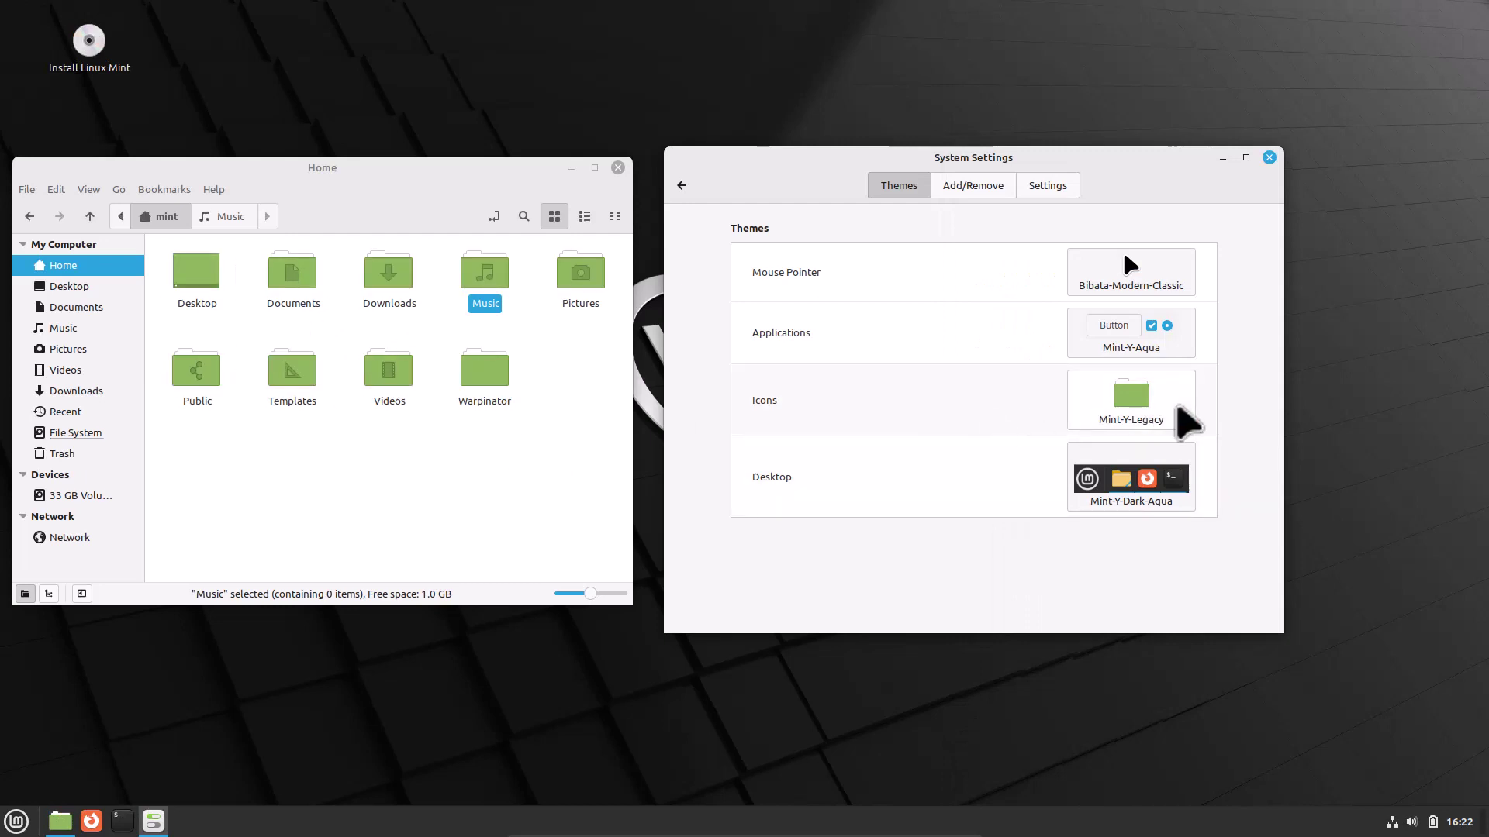
Step: Set the Icons theme to Mint-Y-Blue and clear the folder selection in the Home window
left_click(1176, 408)
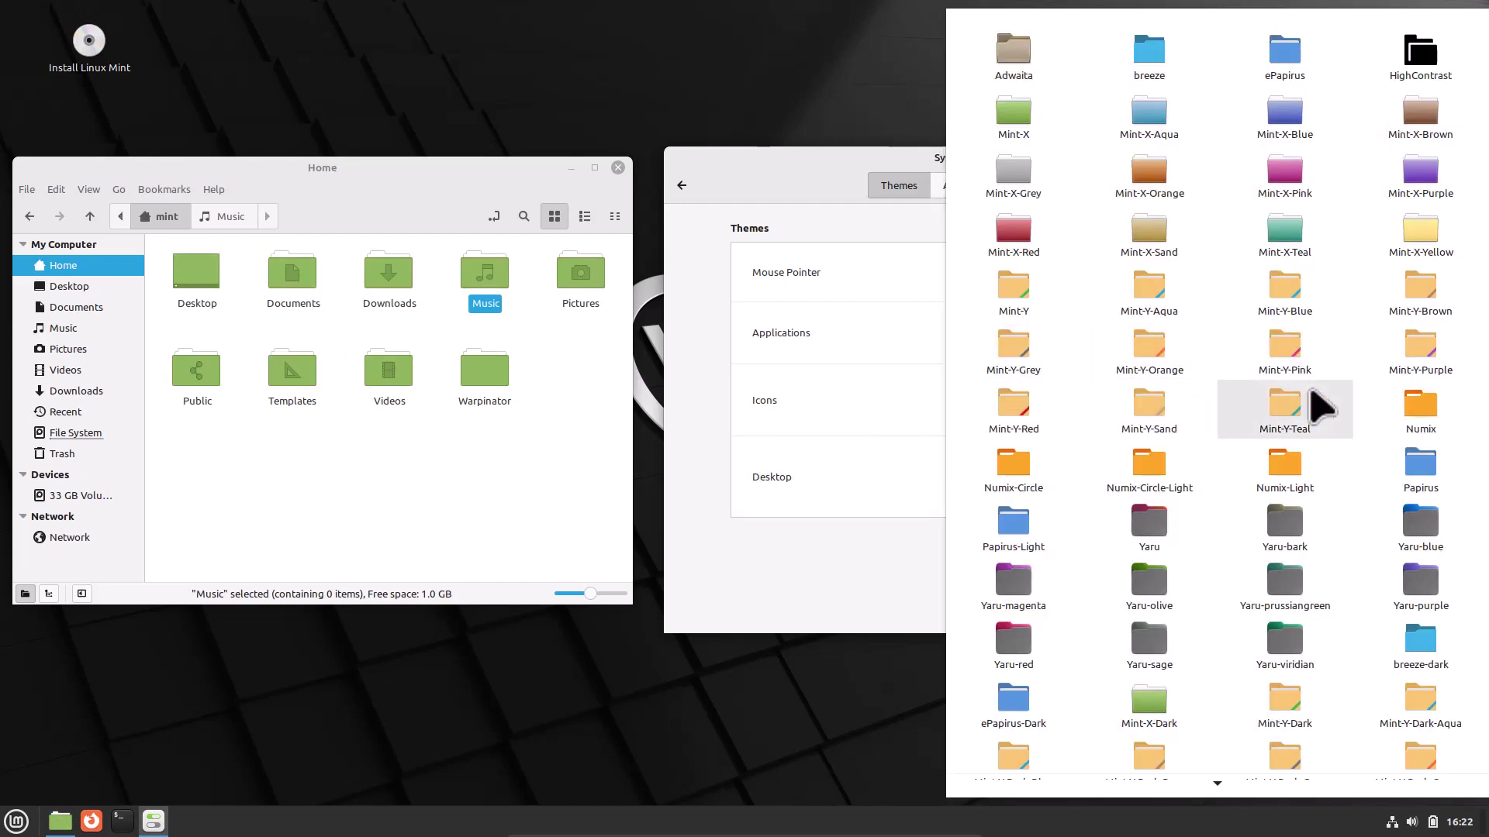
left_click(1283, 319)
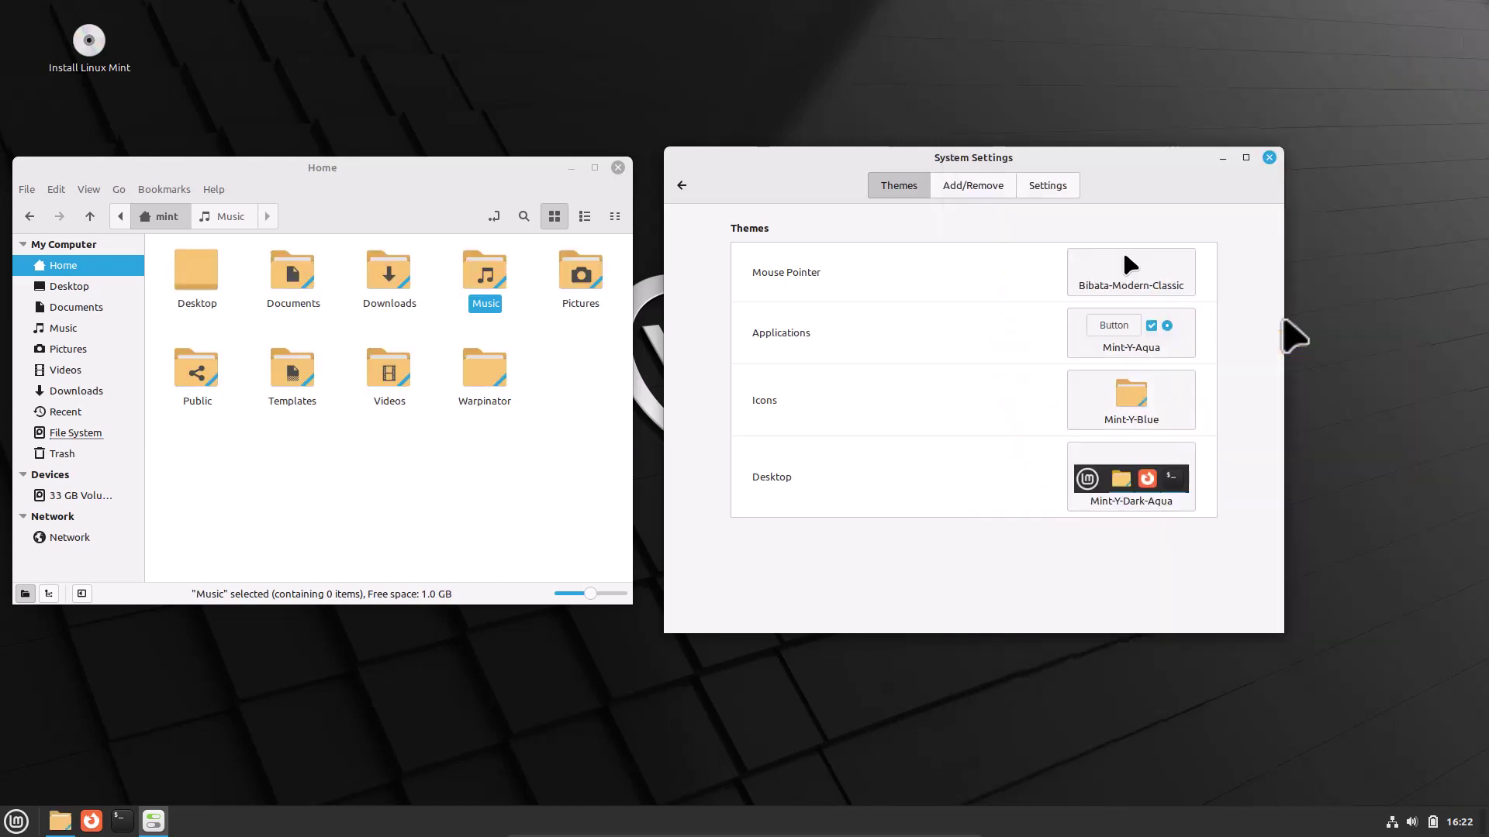
left_click(450, 448)
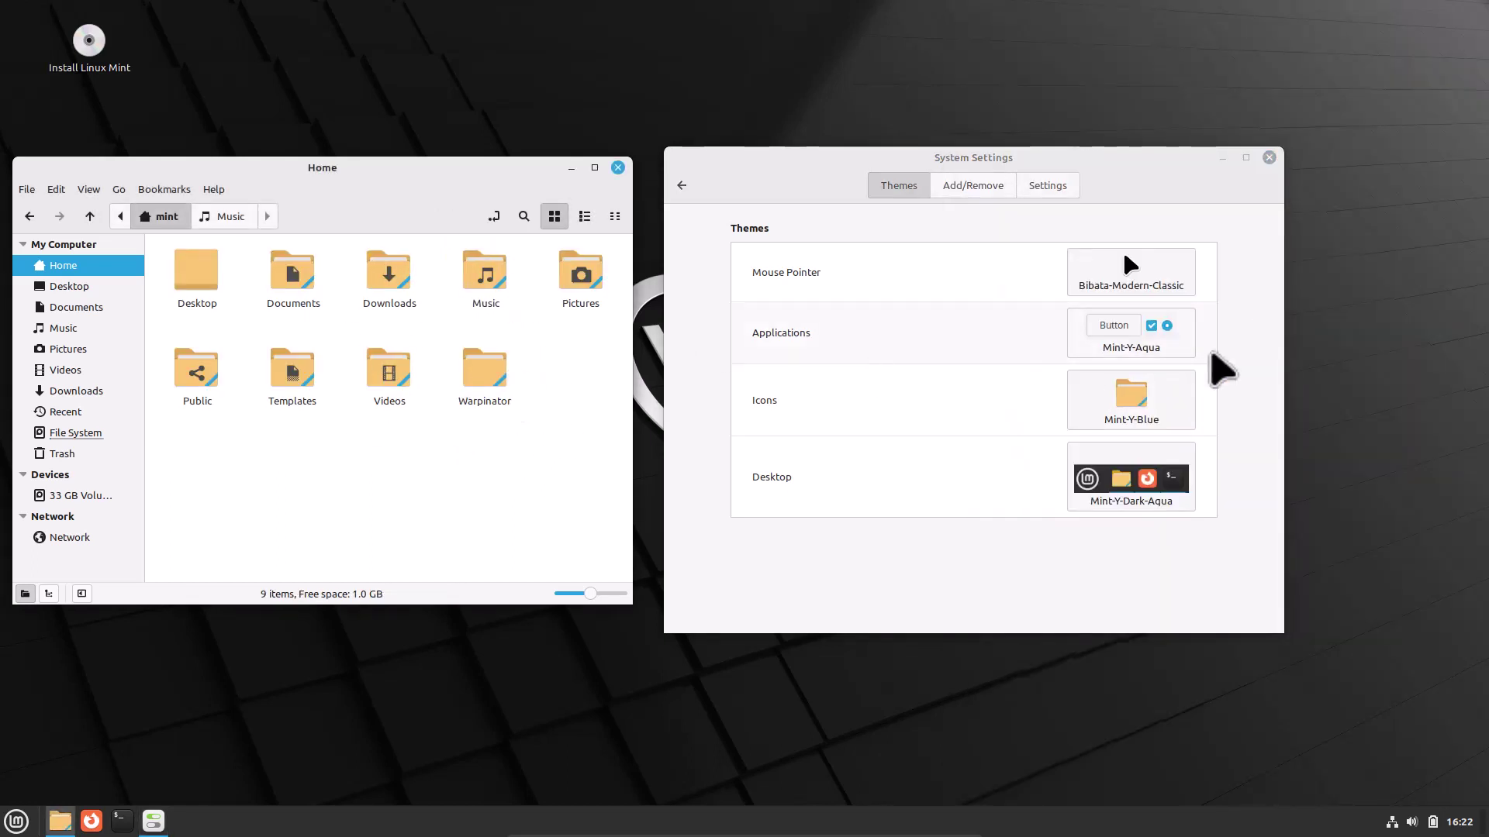
Step: Browse the available Applications themes and set the theme to Mint-Y
left_click(1136, 350)
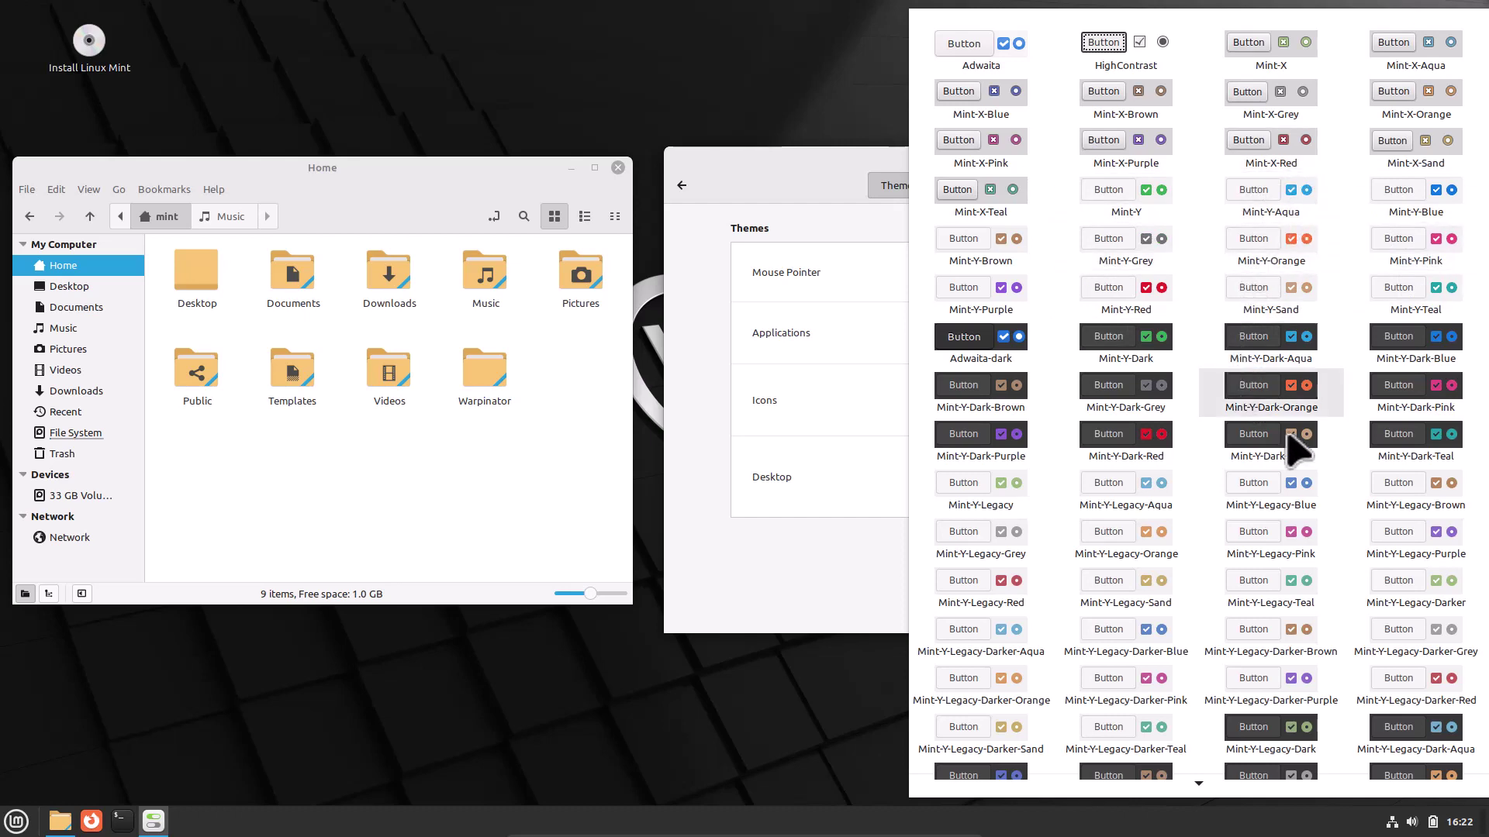
scroll(1244, 516, "down", 3)
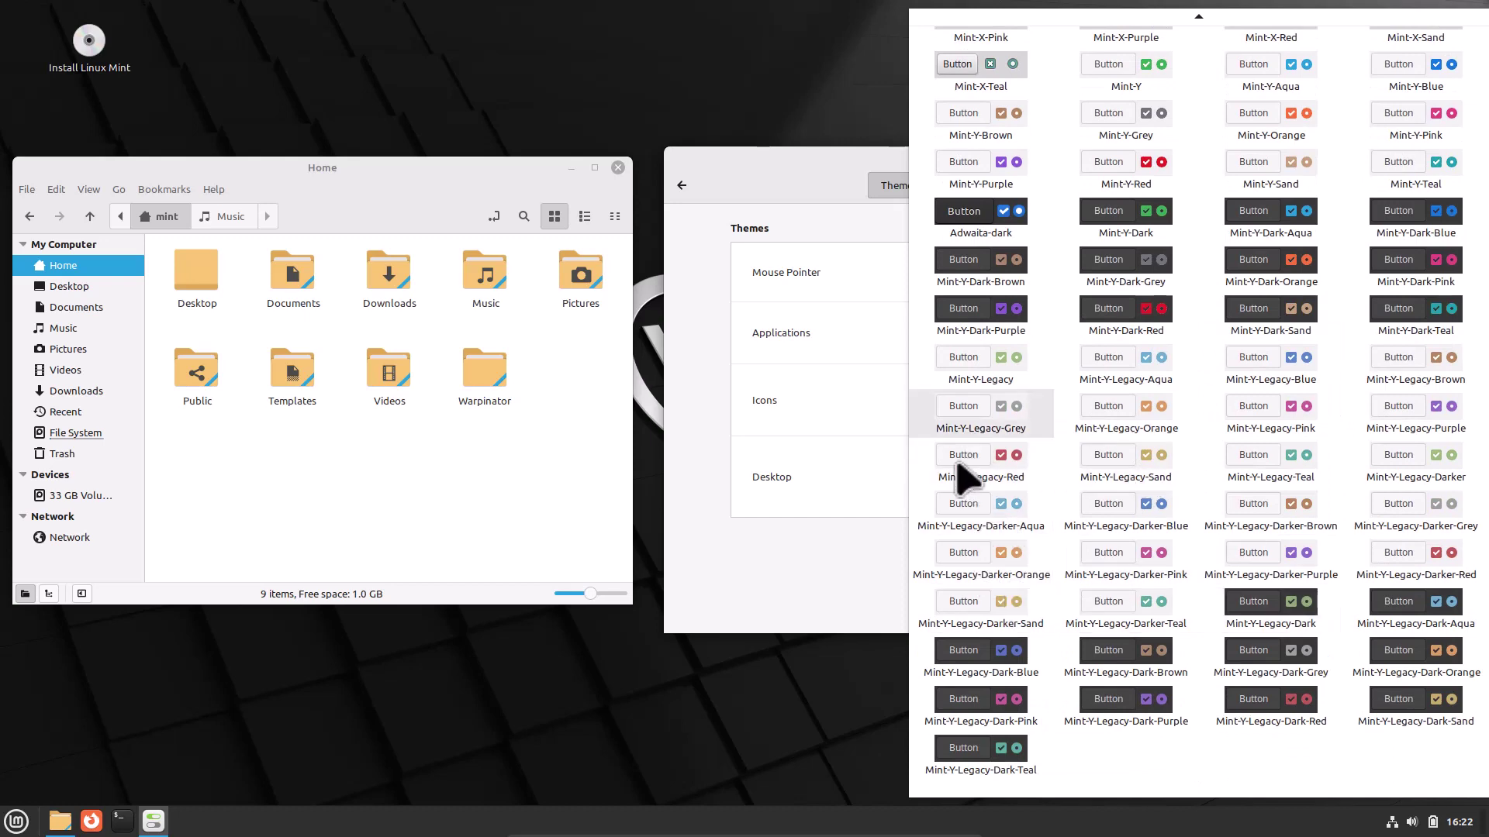
scroll(1126, 500, "up", 2)
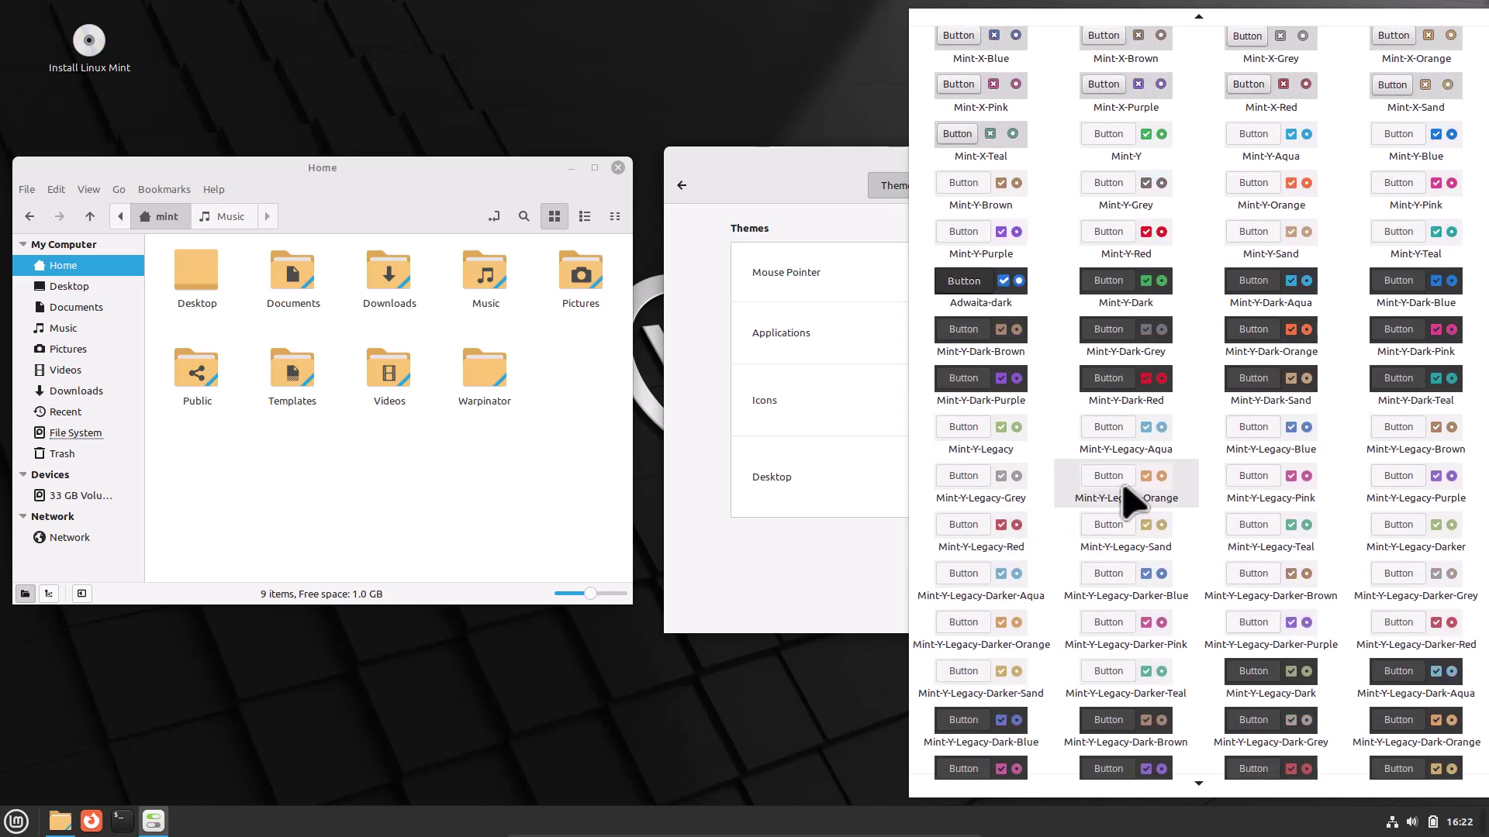
scroll(1126, 500, "up", 2)
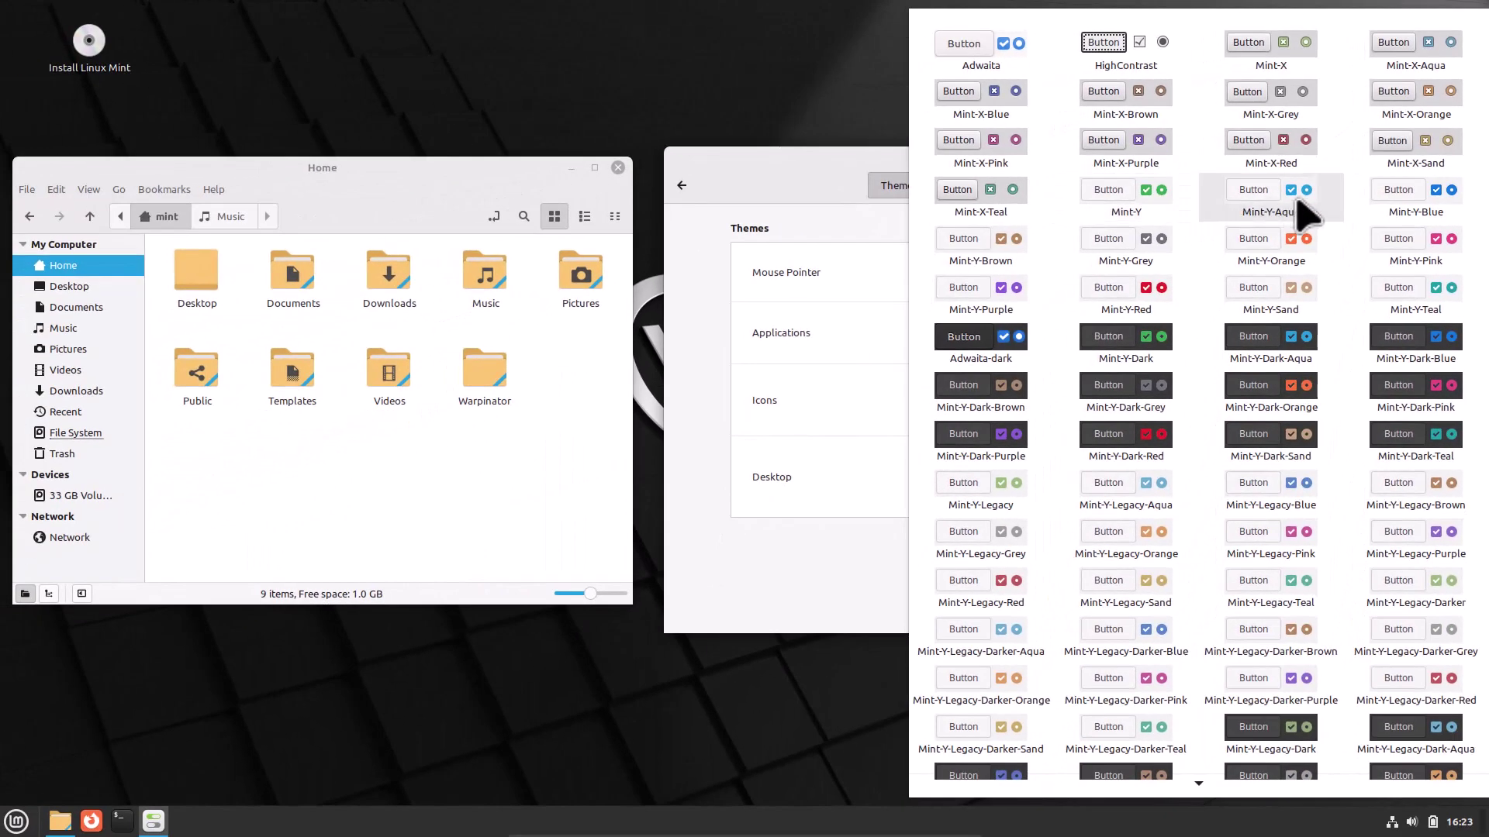
left_click(1124, 200)
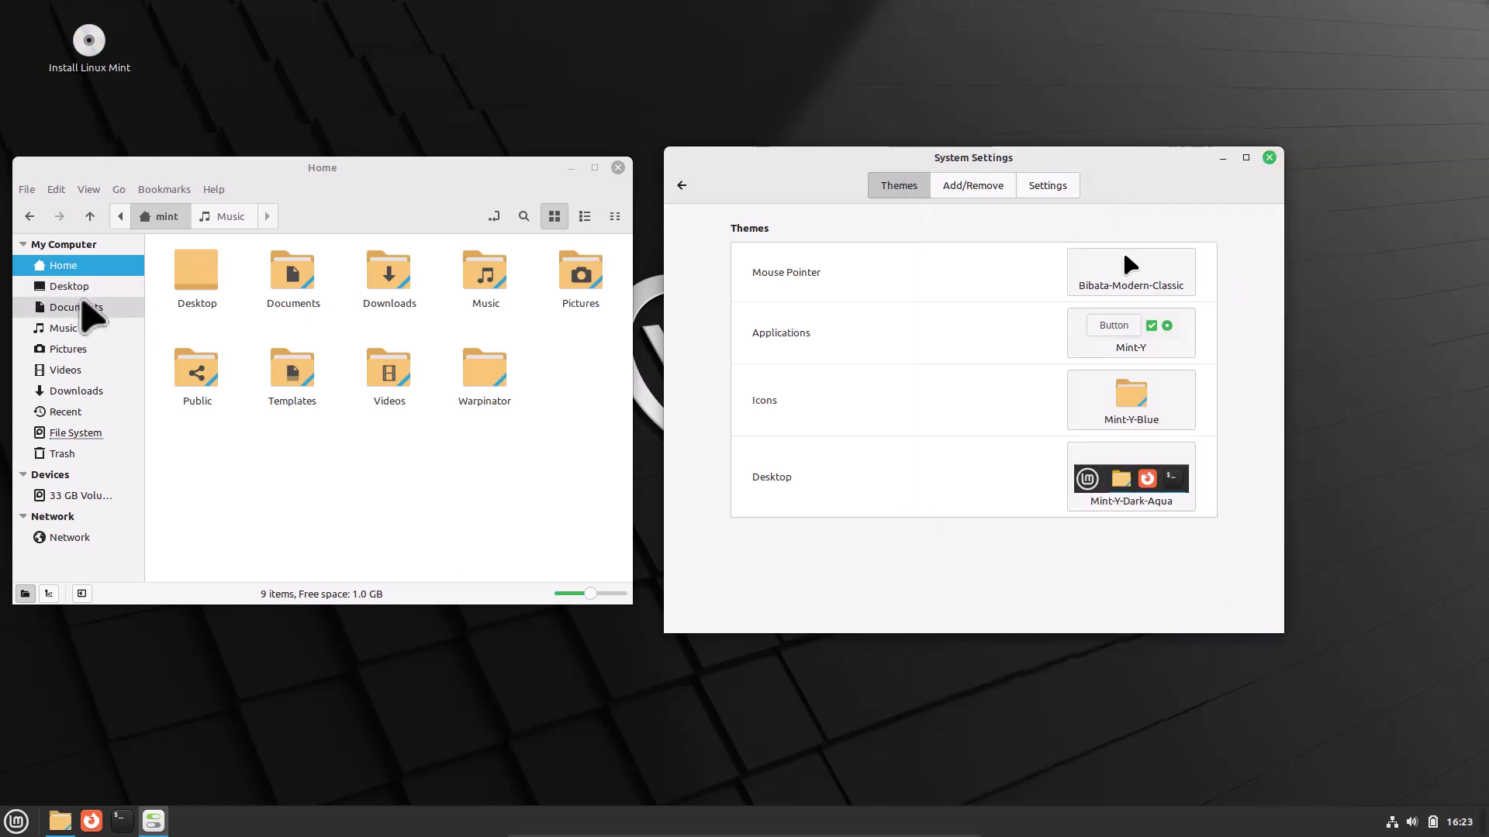
Step: Check the applied Applications theme in the file manager by visiting the Desktop folder and returning to Home
left_click(82, 302)
left_click(77, 291)
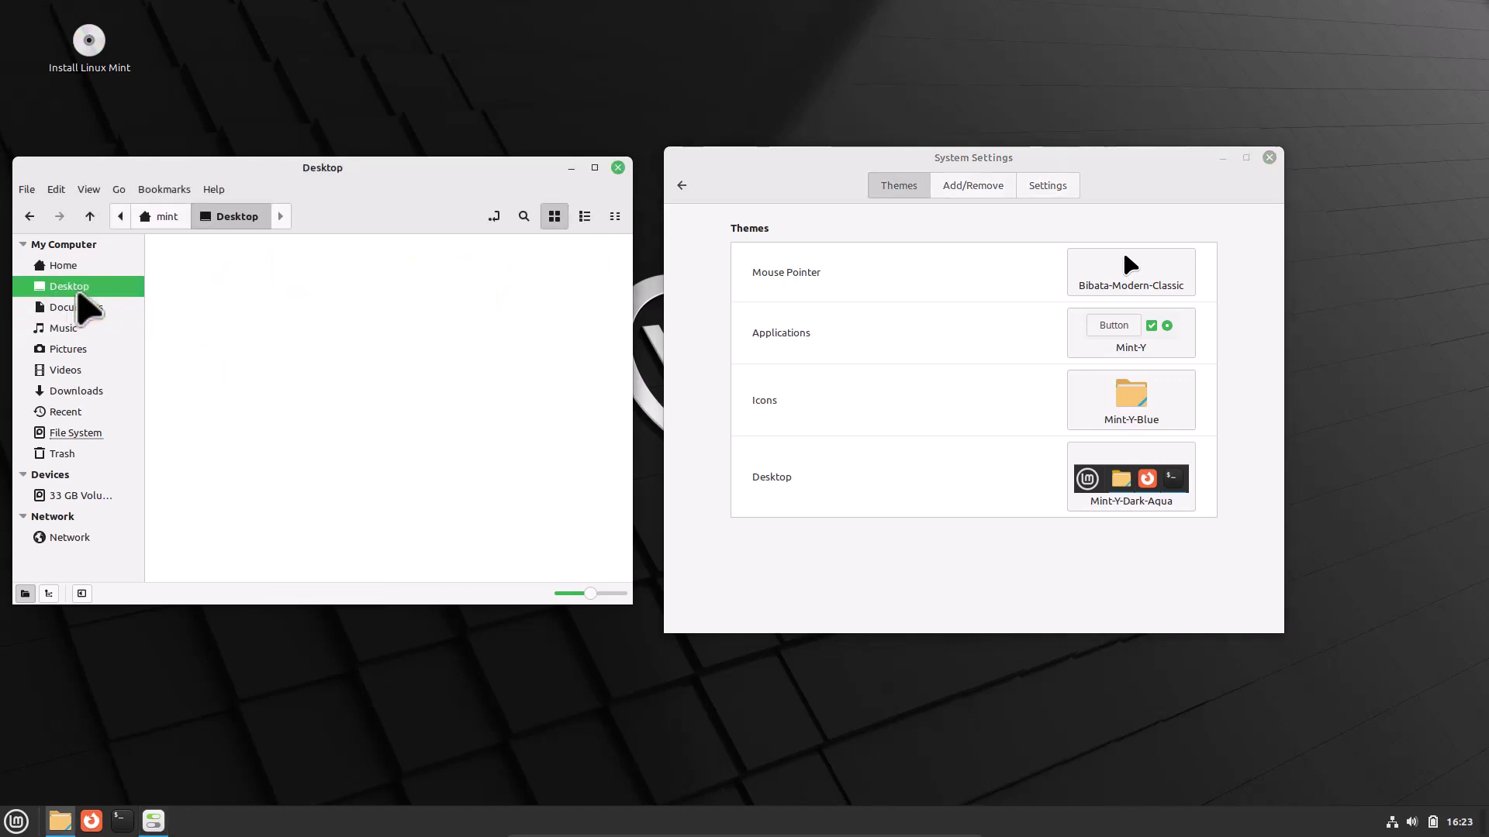
left_click(74, 267)
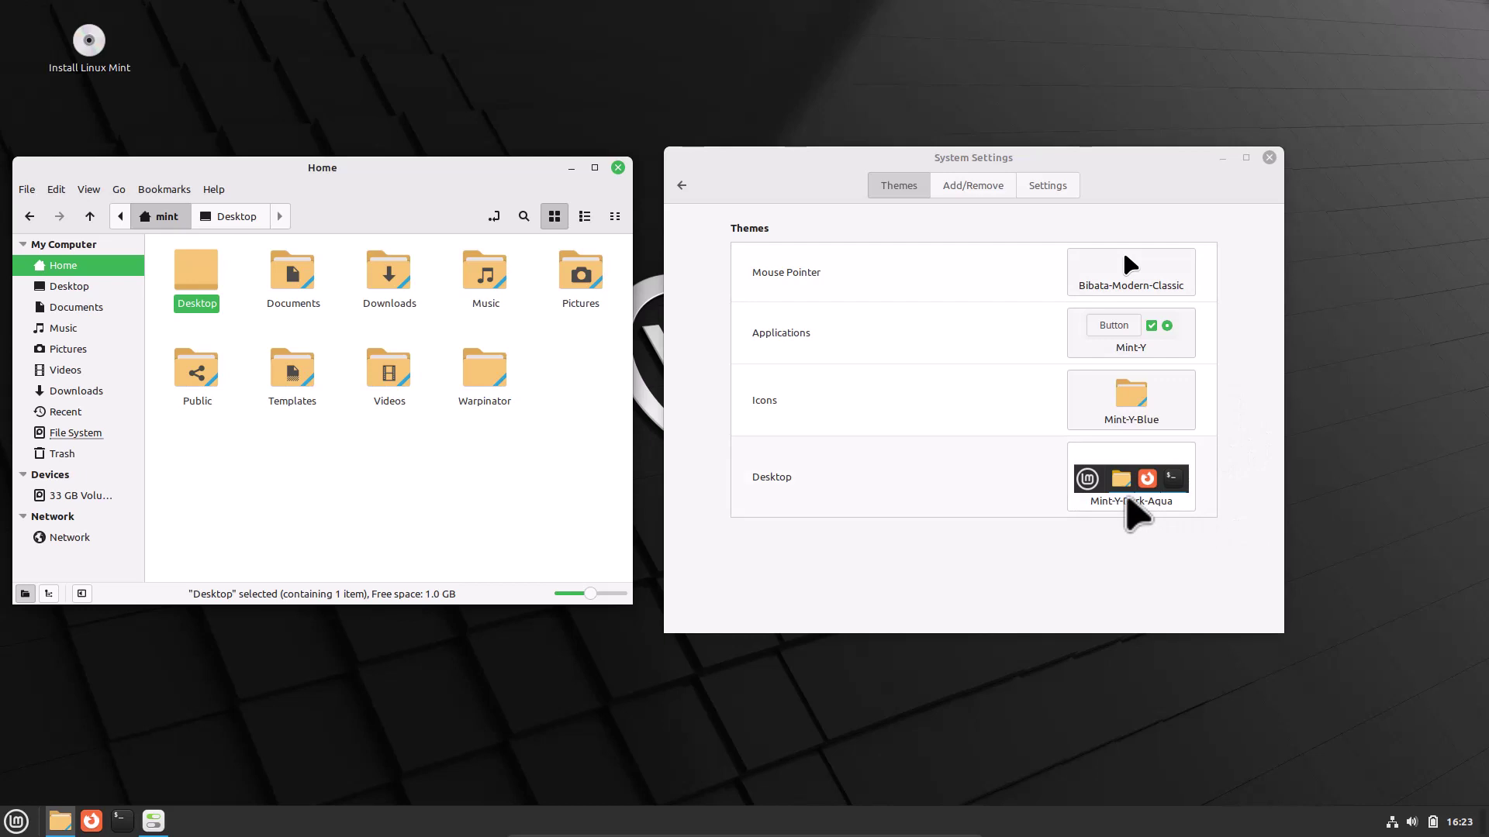
Step: Examine the available Desktop themes and close the list without choosing one
left_click(1163, 498)
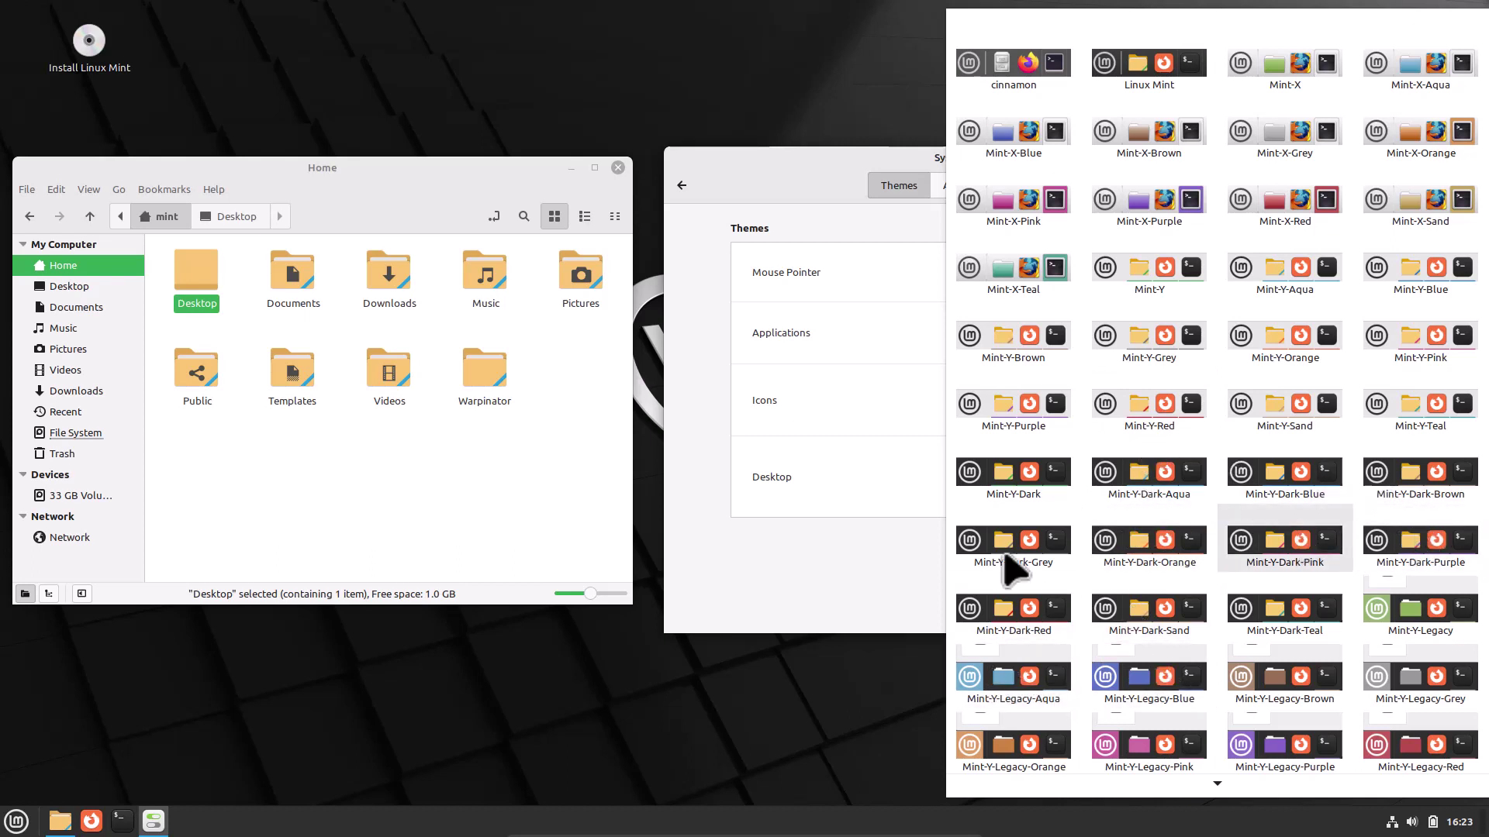
left_click(15, 821)
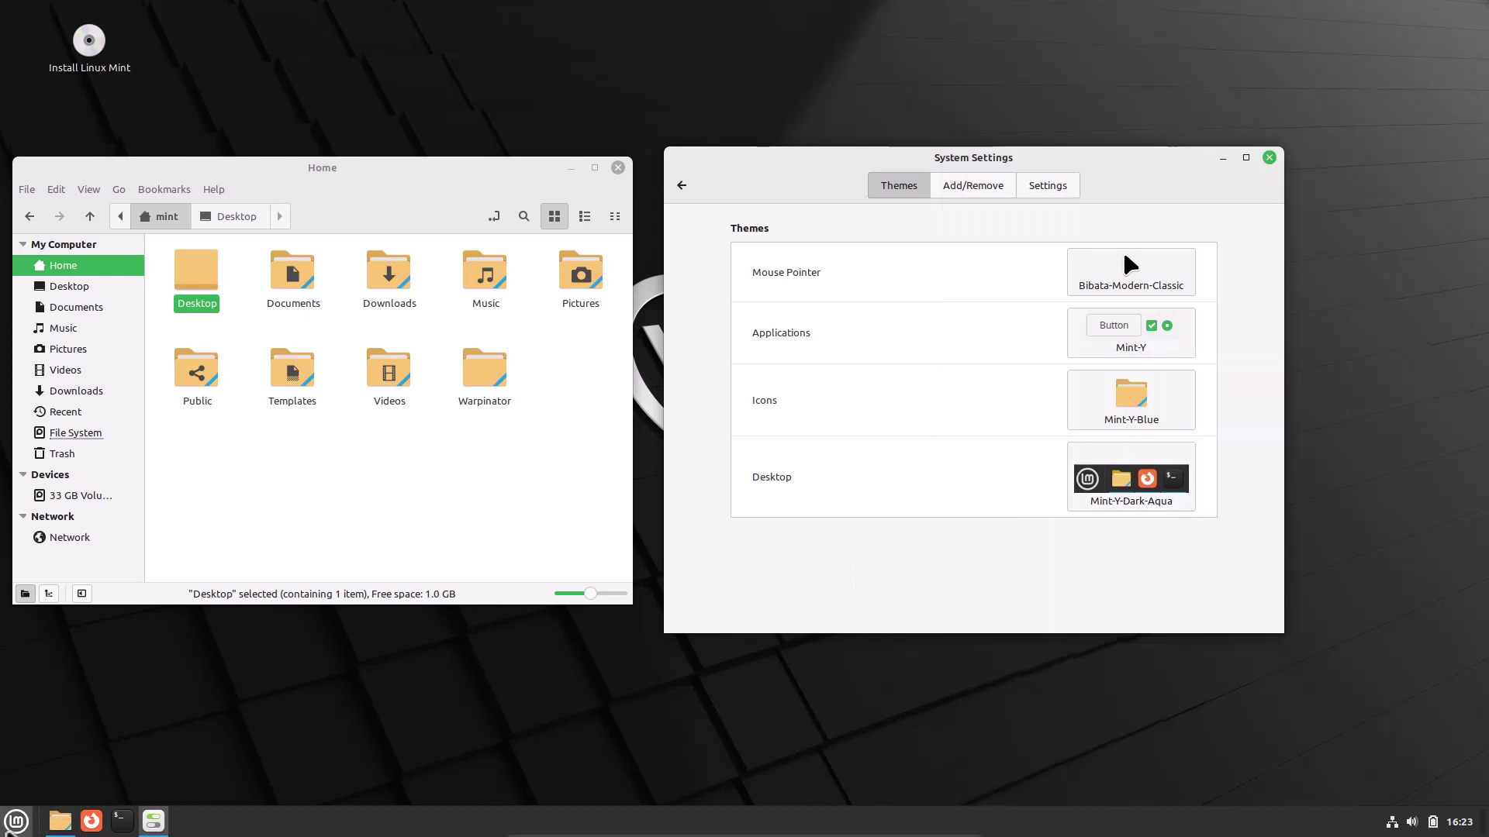
left_click(16, 821)
mouse_move(159, 667)
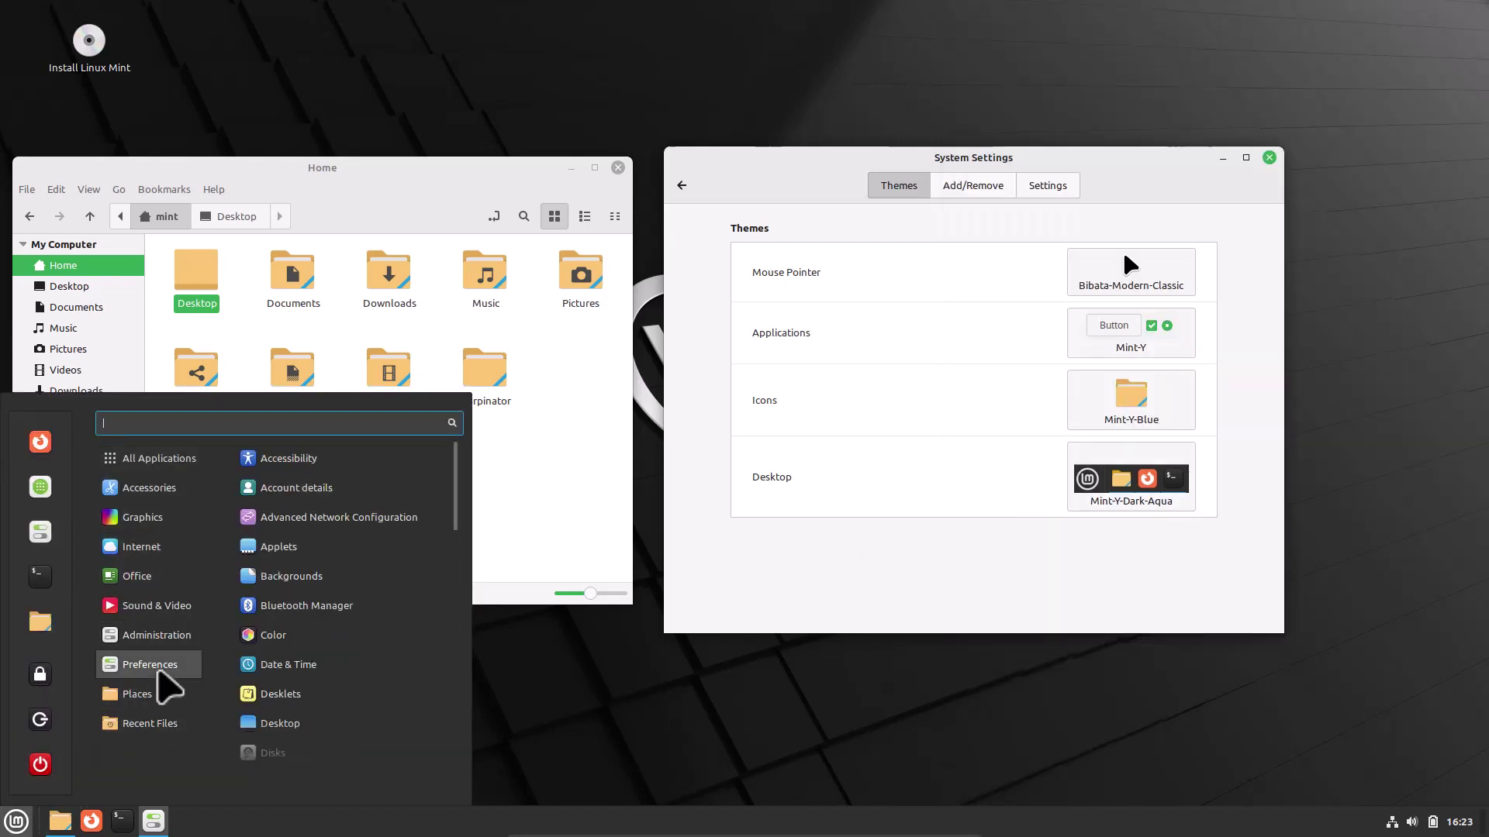
left_click(492, 176)
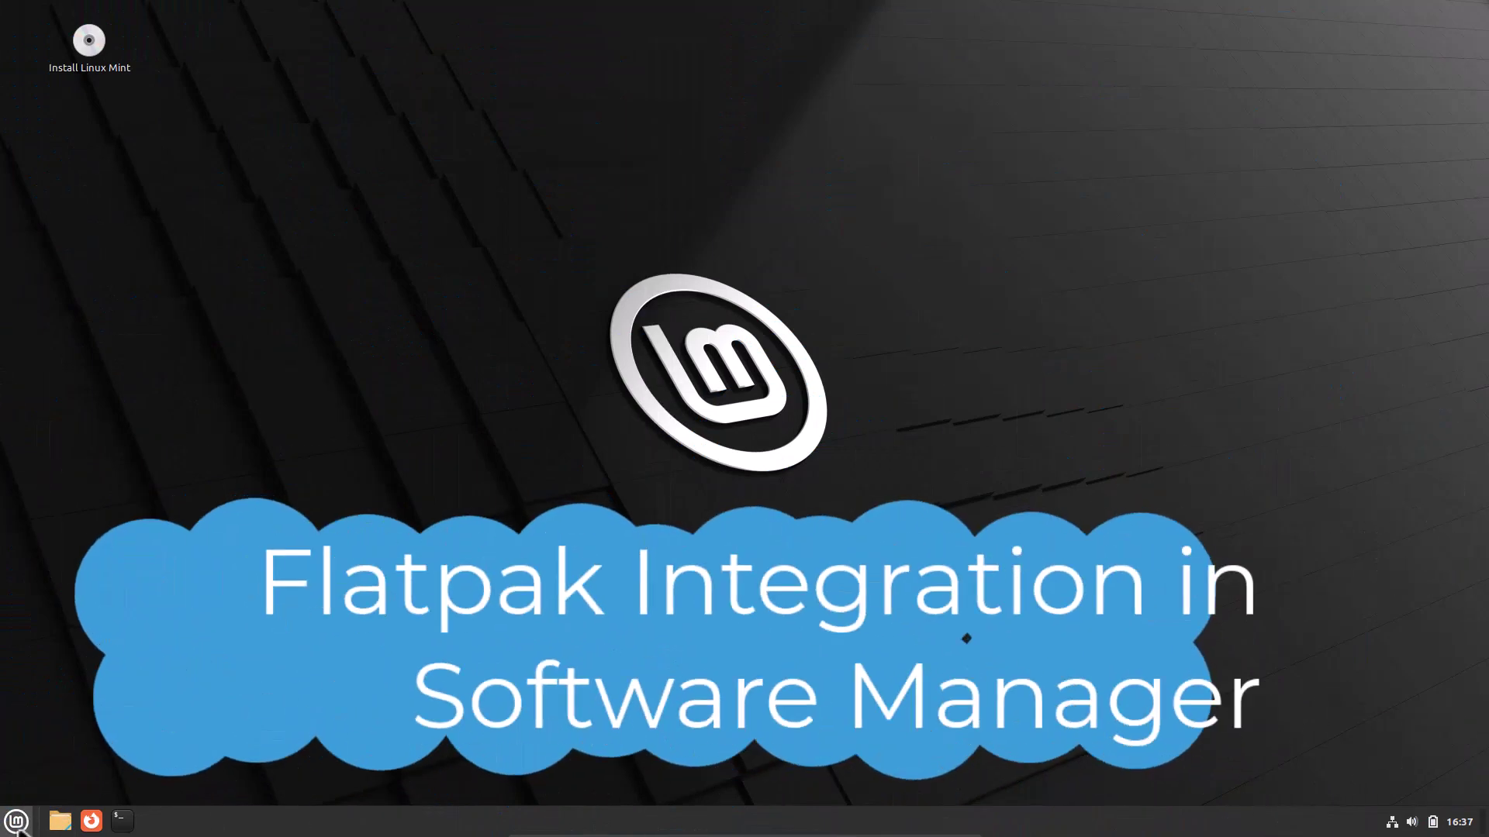
Step: Open Software Manager, browse its featured applications and the Flatpak category, and return to the home page
left_click(16, 822)
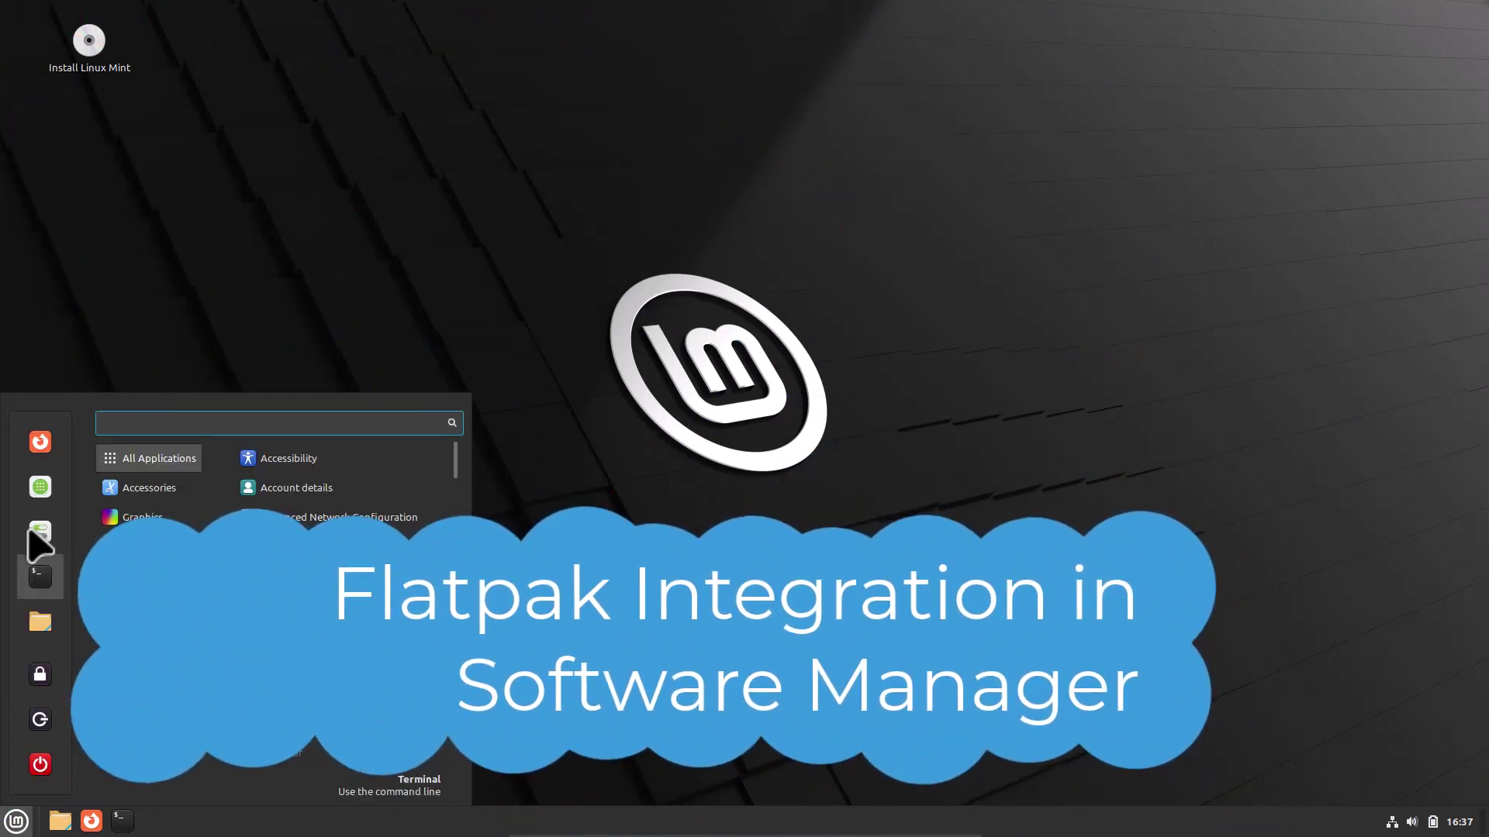
left_click(39, 488)
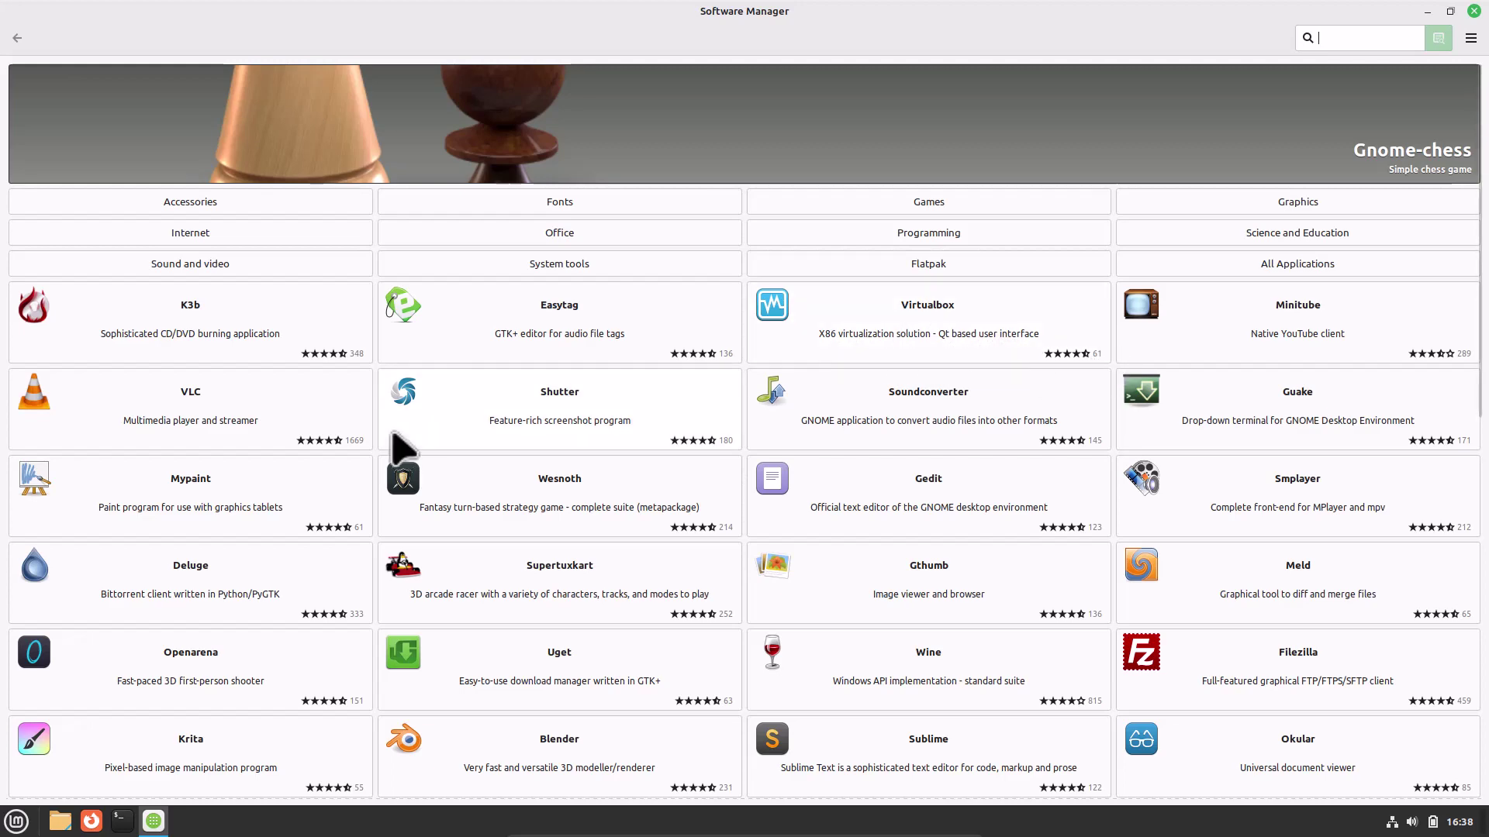
scroll(397, 448, "down", 4)
scroll(402, 447, "down", 2)
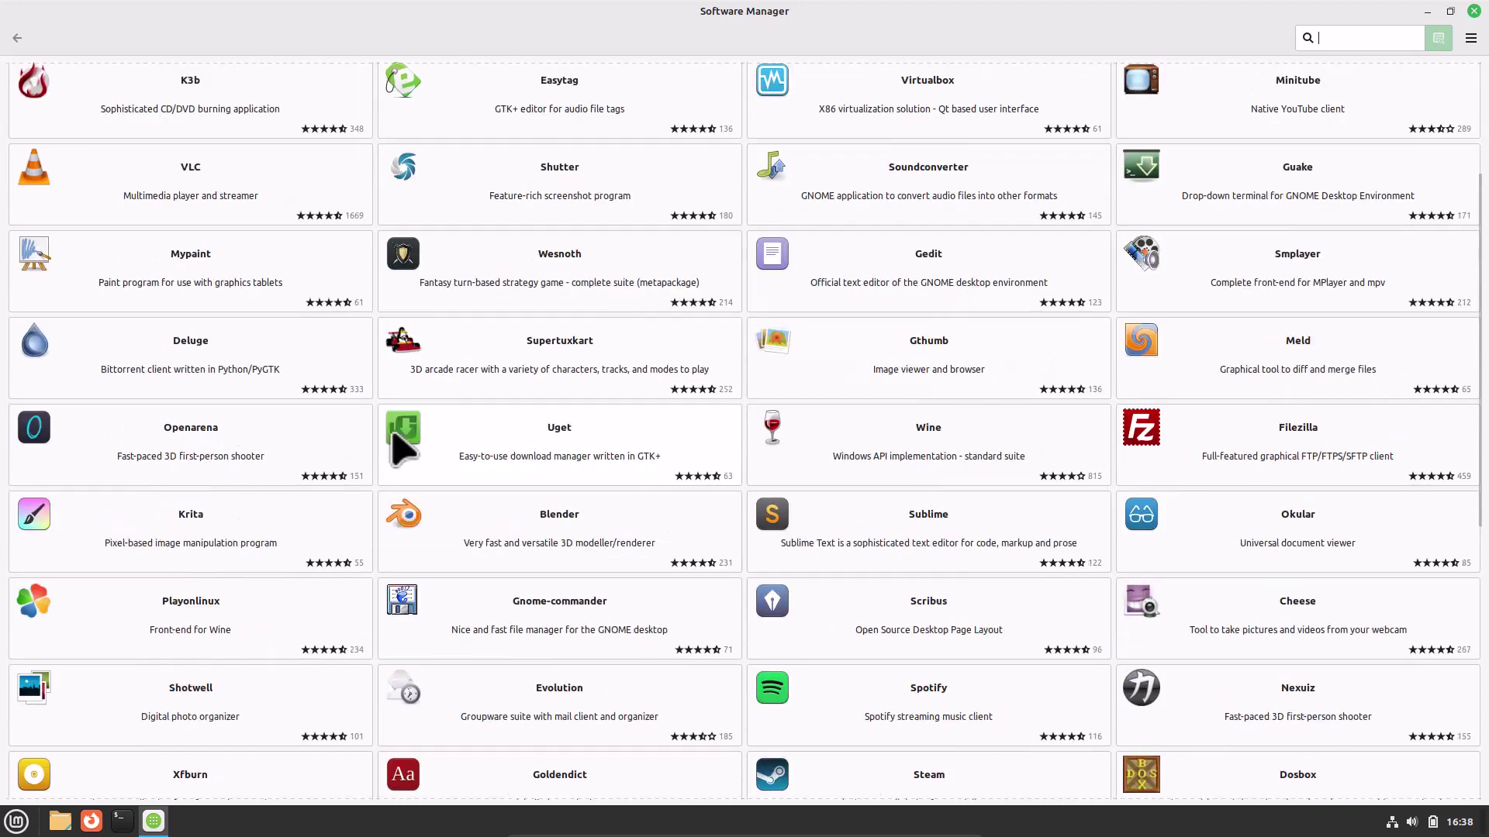
scroll(393, 435, "down", 8)
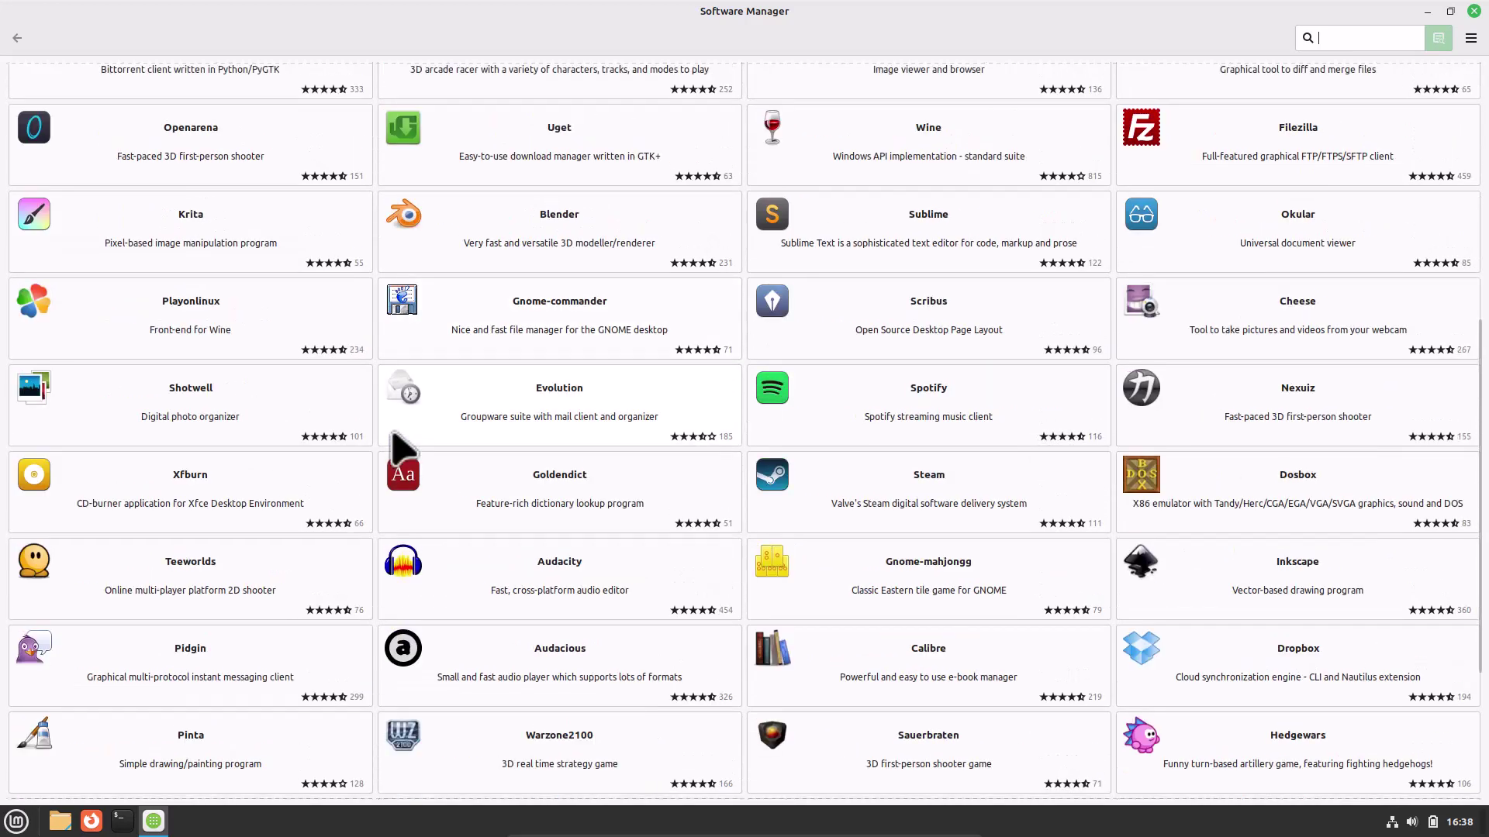
scroll(397, 448, "down", 2)
scroll(401, 447, "up", 16)
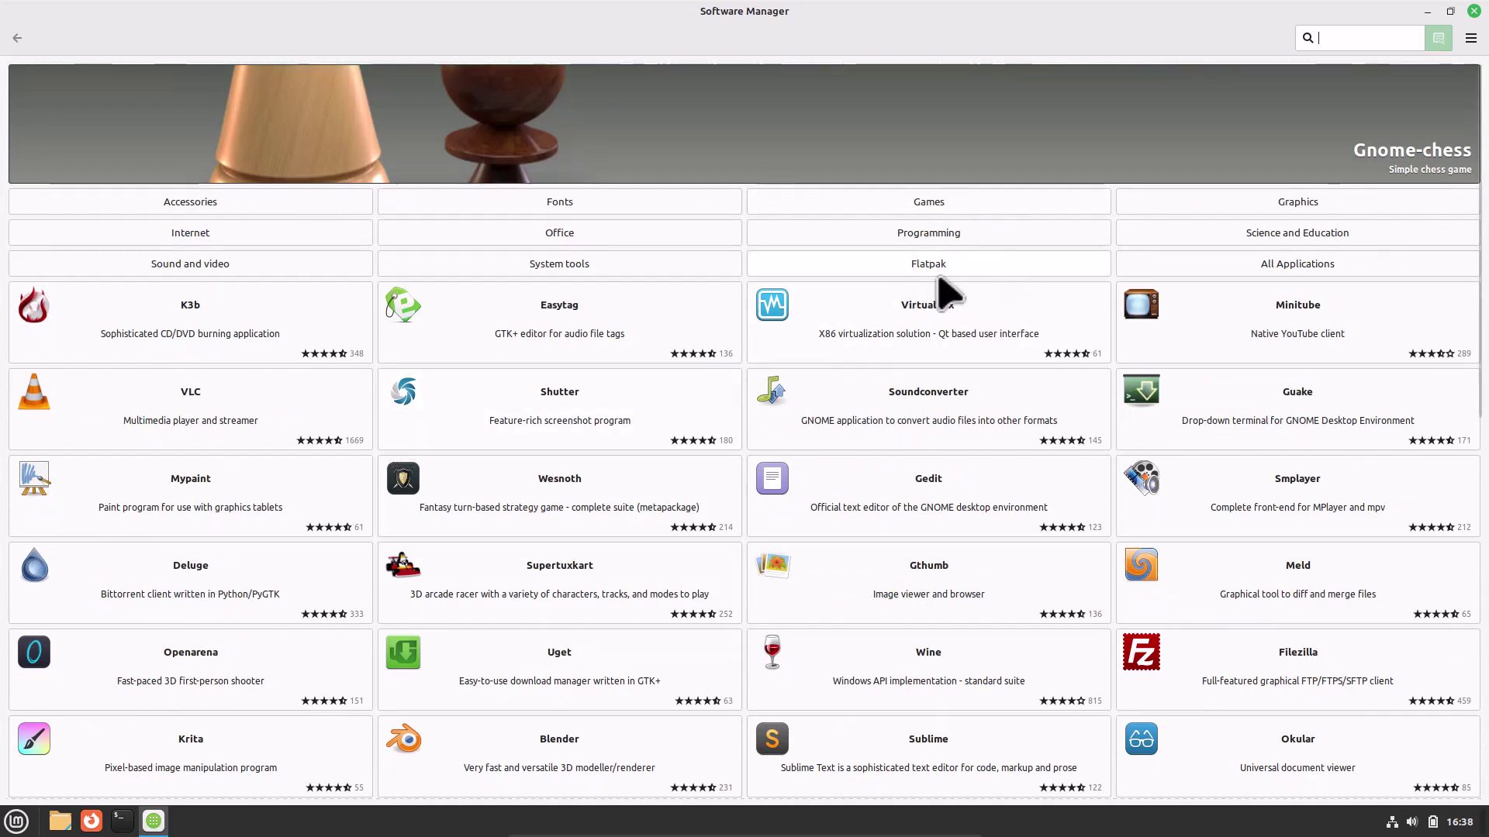
left_click(986, 267)
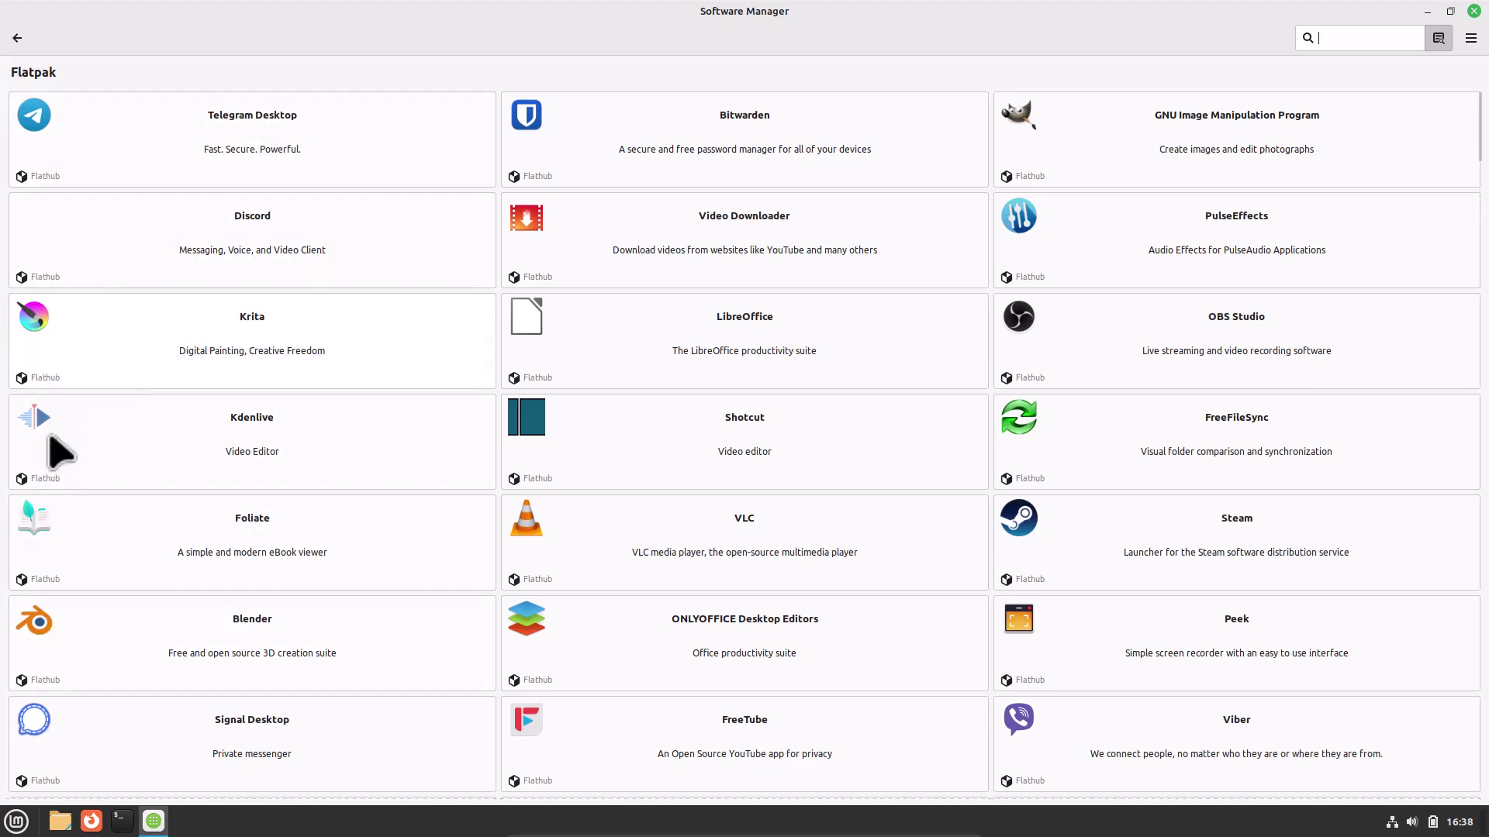
left_click(17, 38)
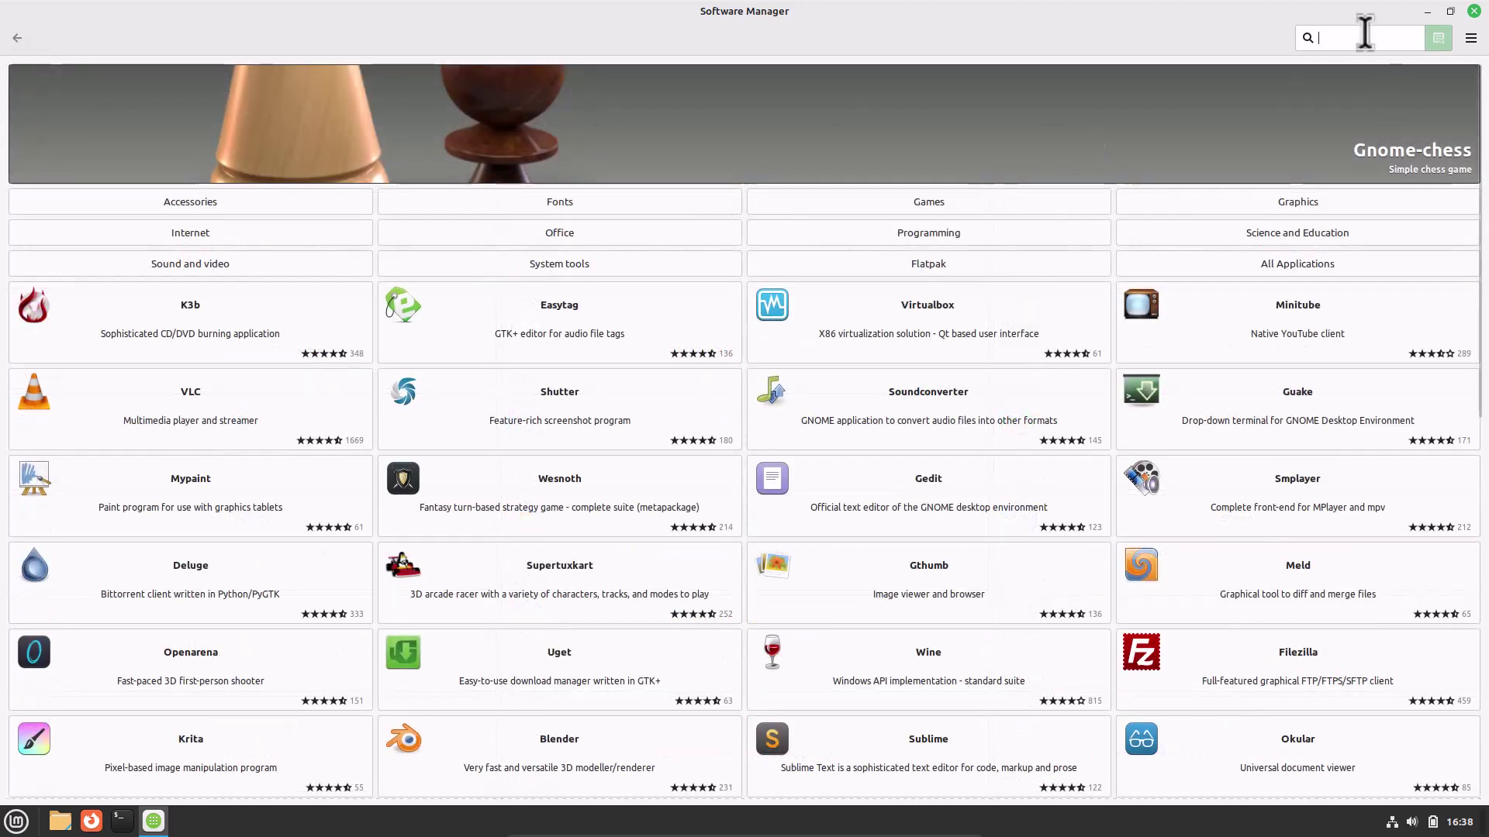
Step: Search for telegram, view the details of the Flathub Telegram Desktop application, and return to the home page
type("te")
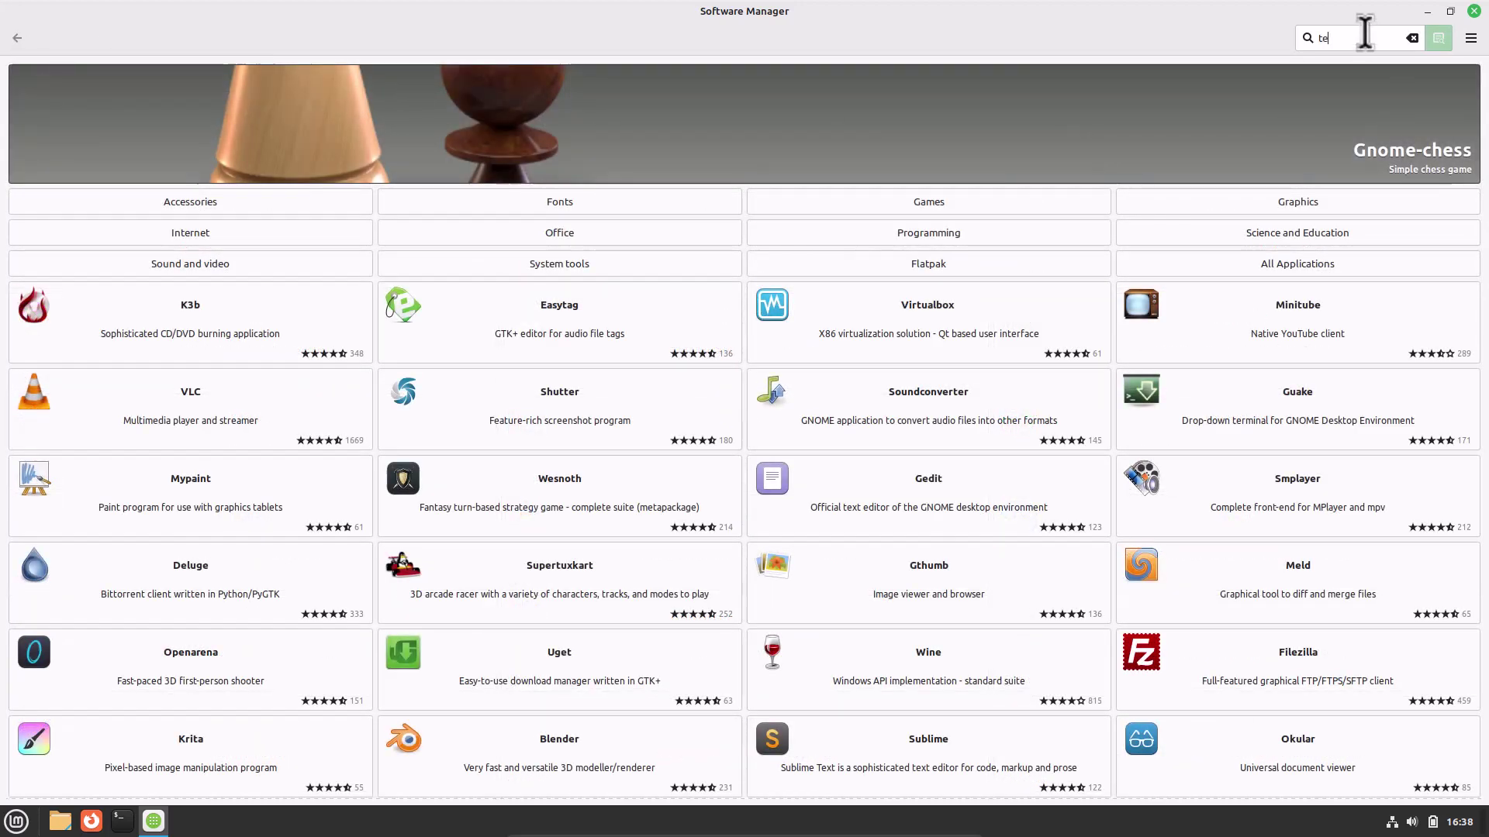
type("legram")
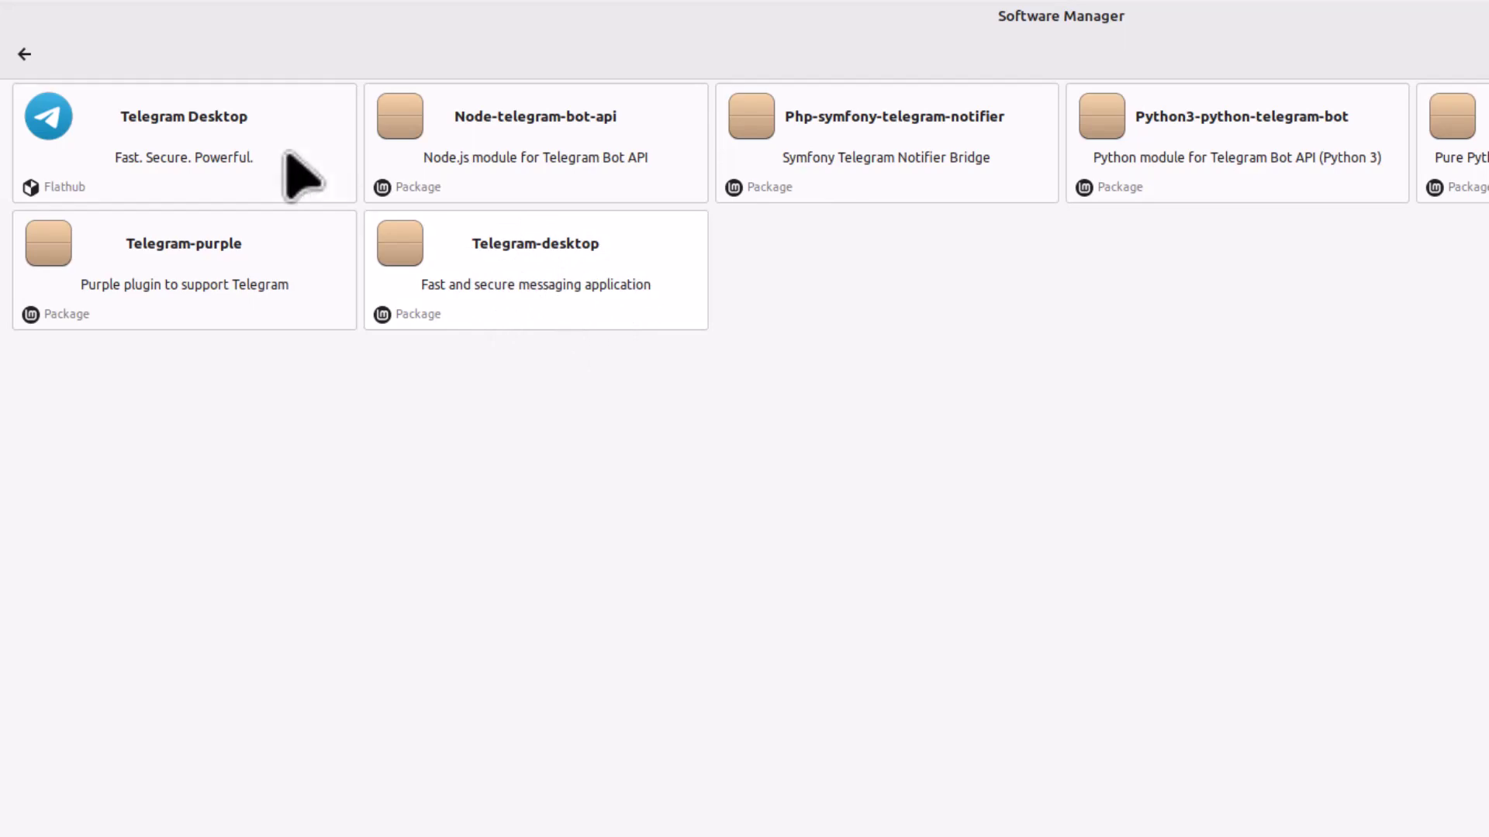
left_click(183, 171)
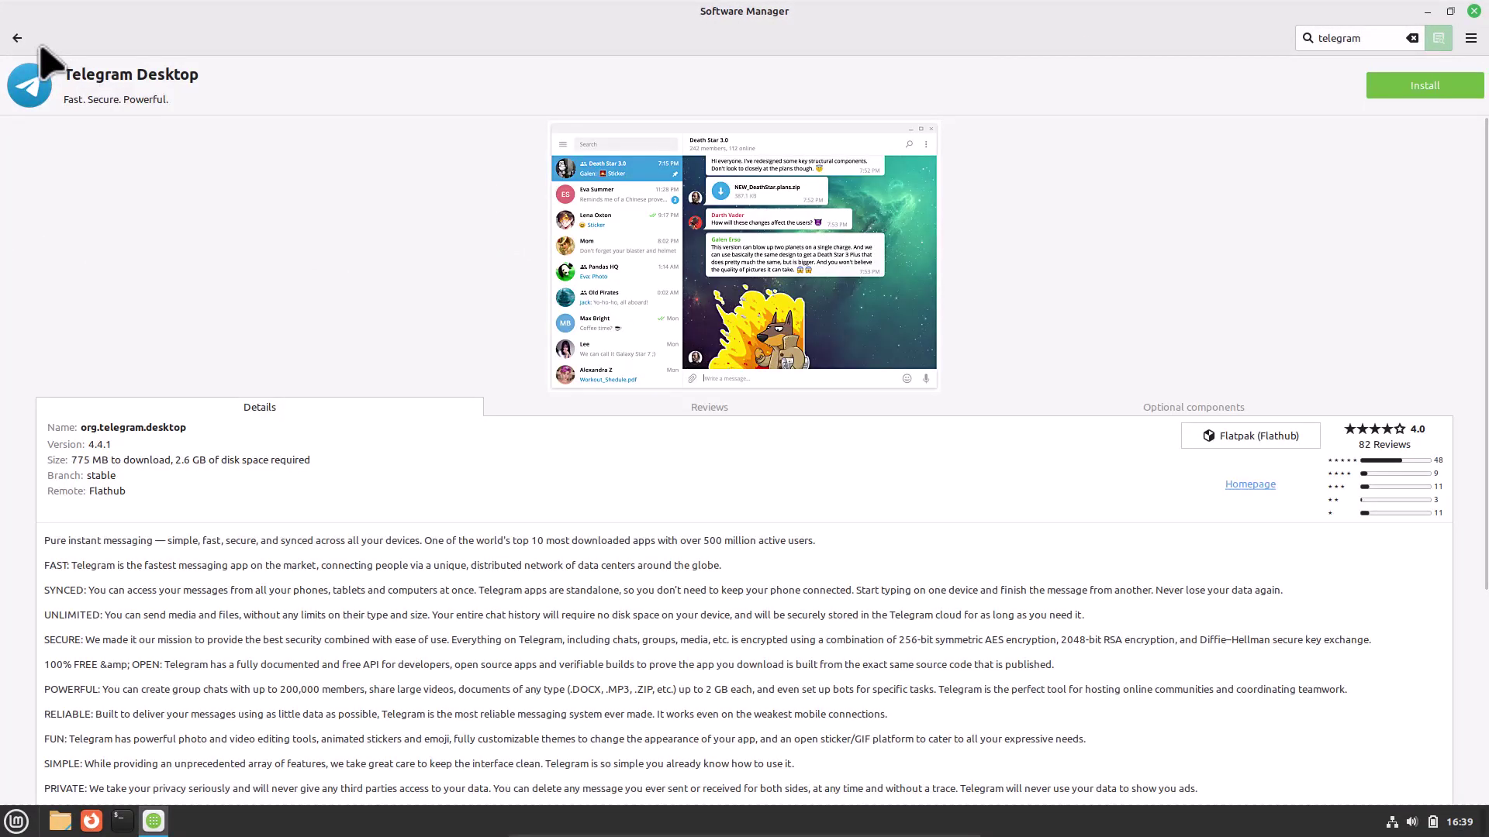
left_click(17, 37)
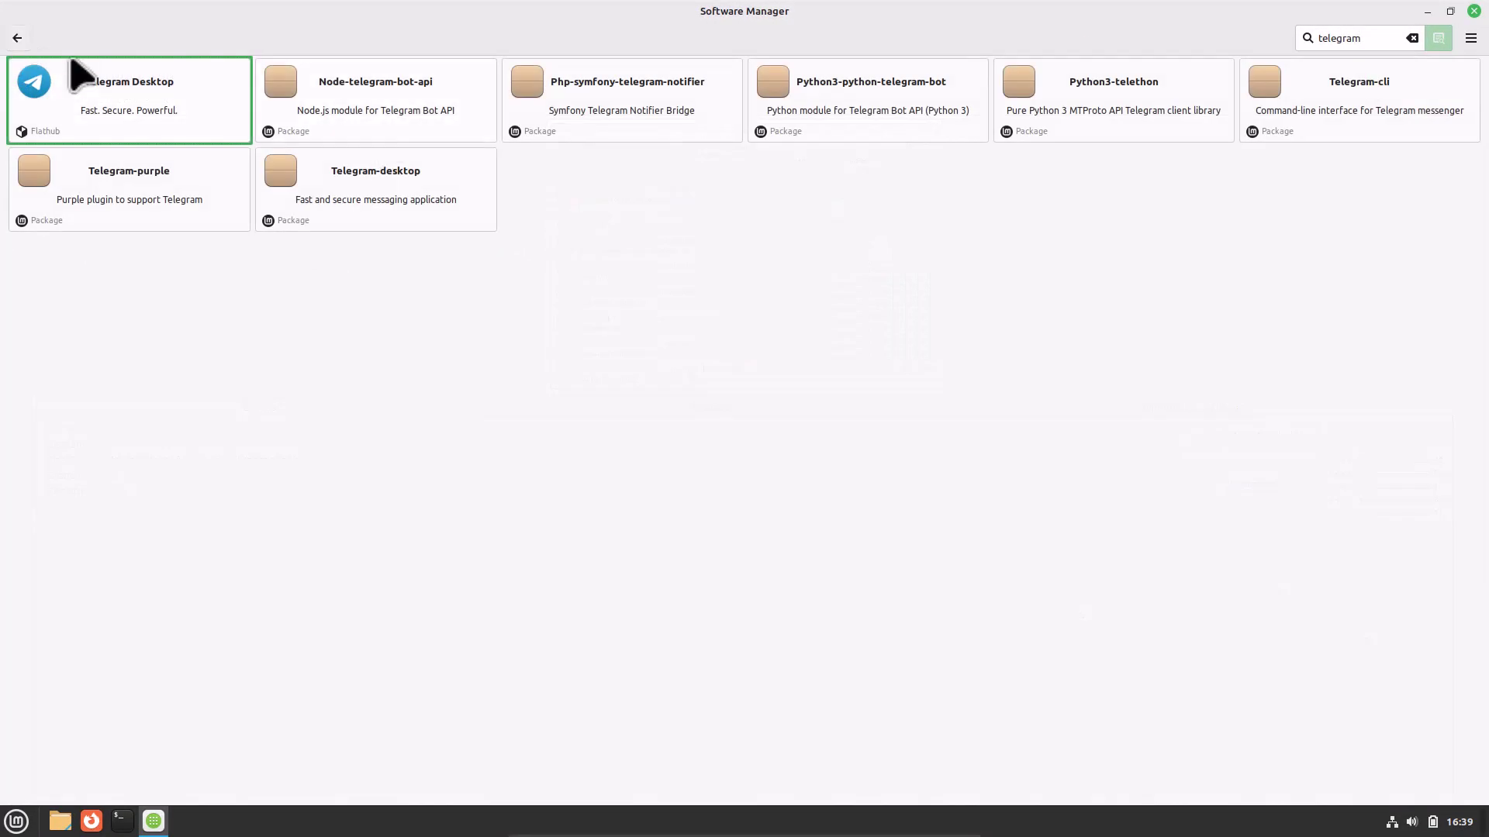
left_click(17, 37)
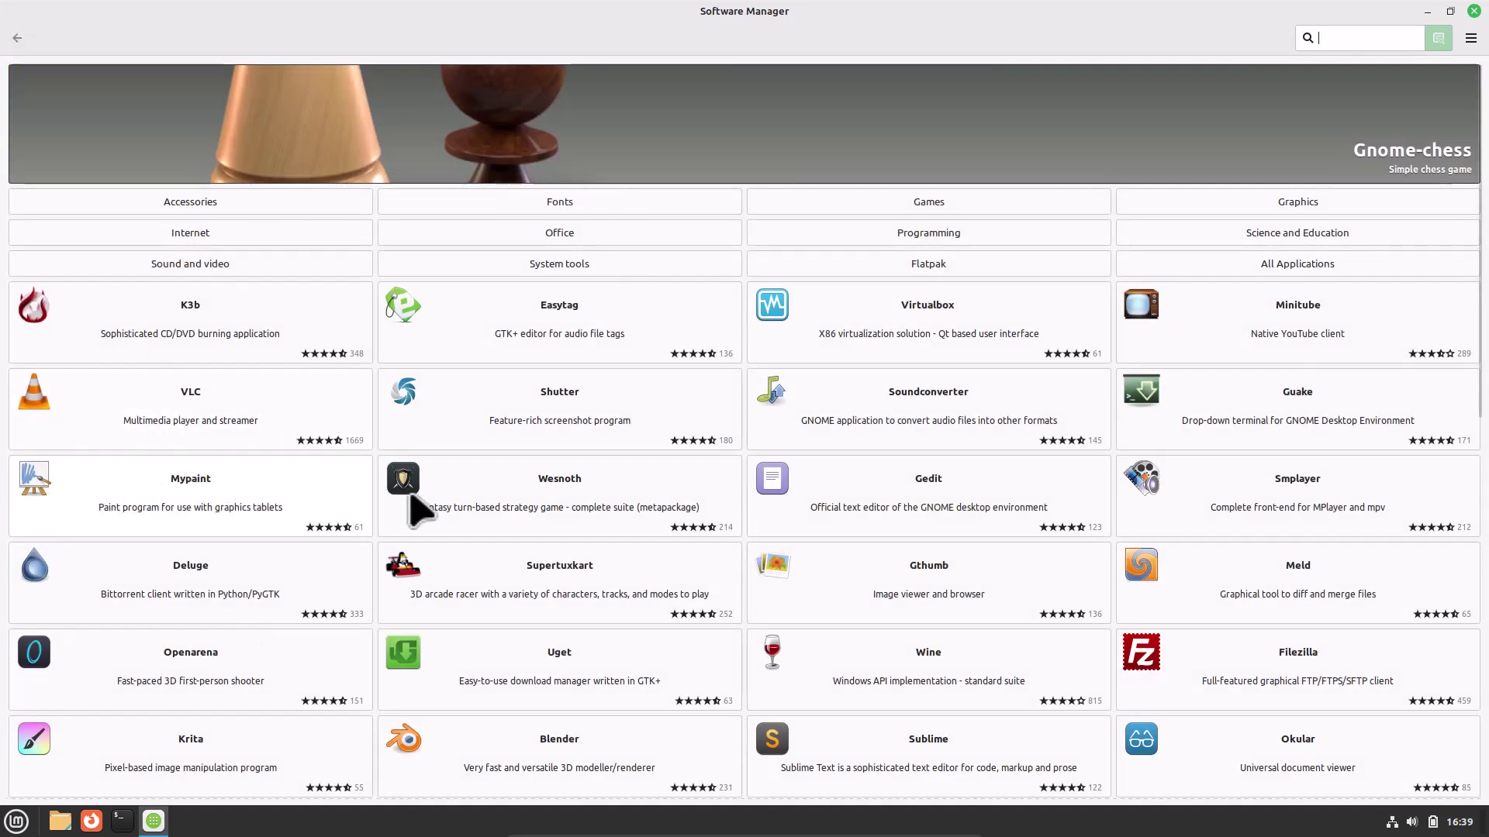
Step: Open Krita's details page and switch its package source from System Package to Flatpak (Flathub)
left_click(243, 738)
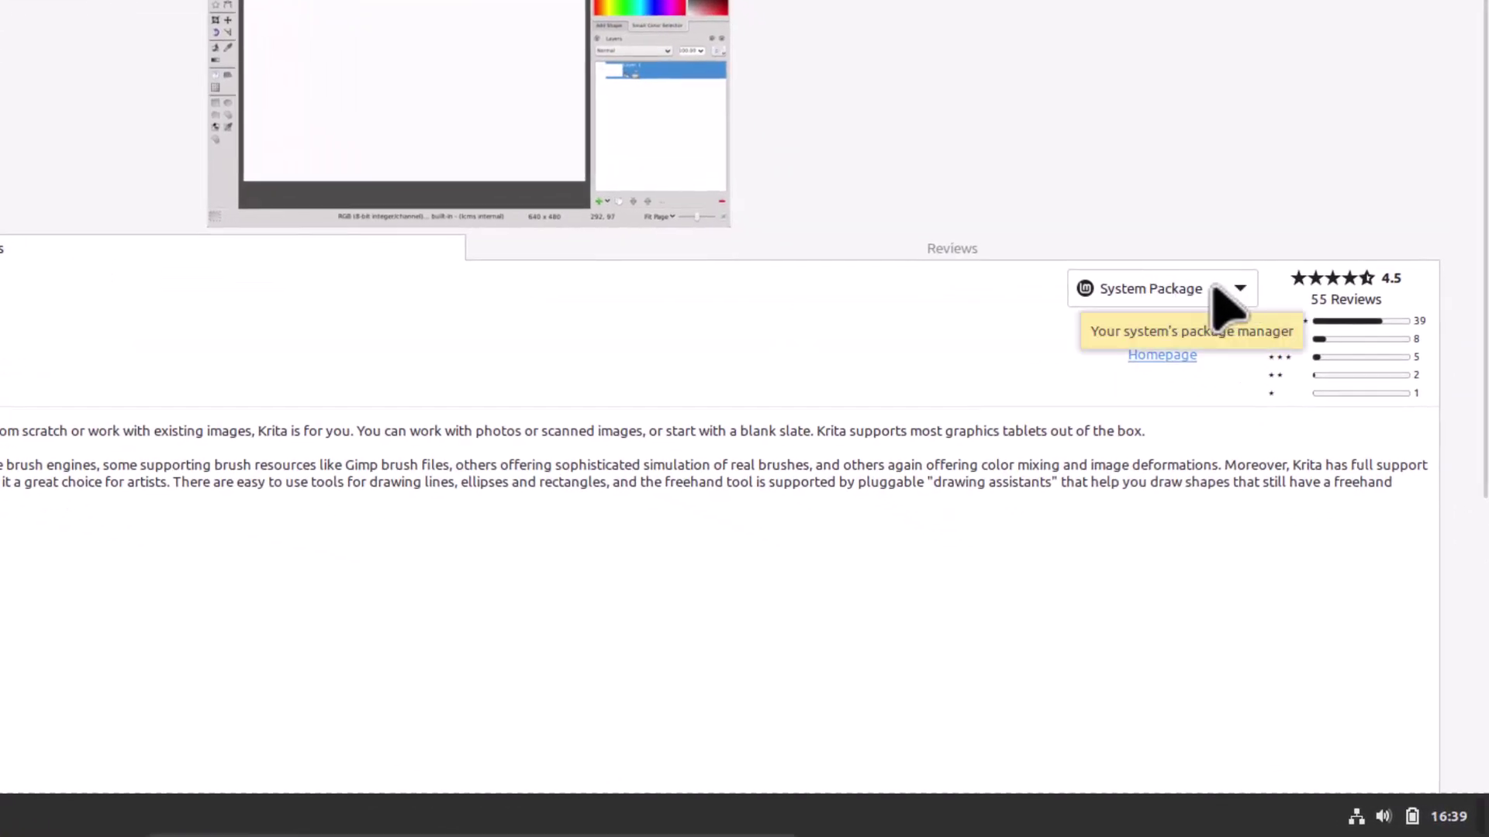
left_click(1213, 289)
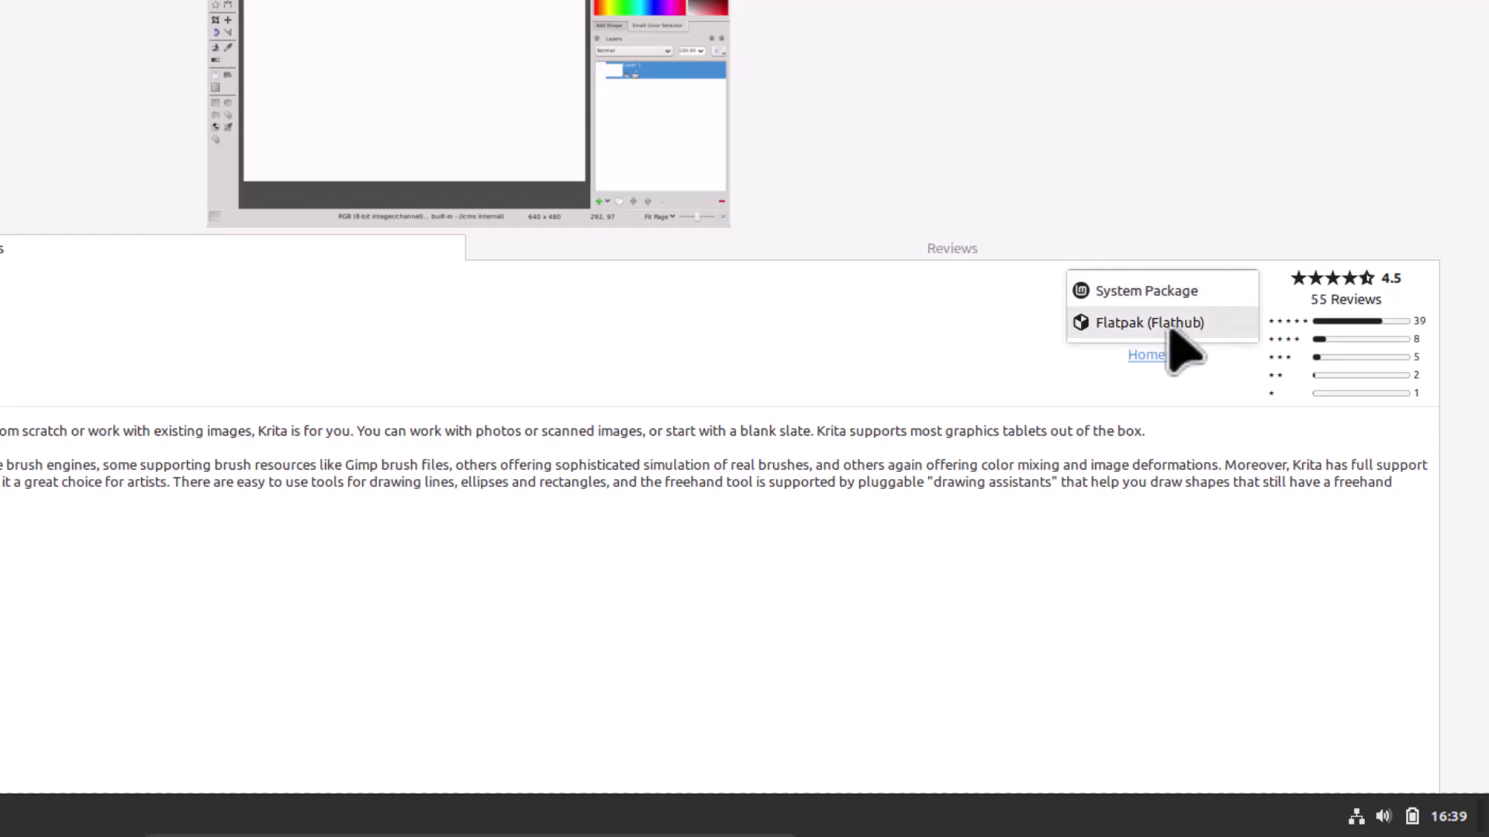
left_click(911, 337)
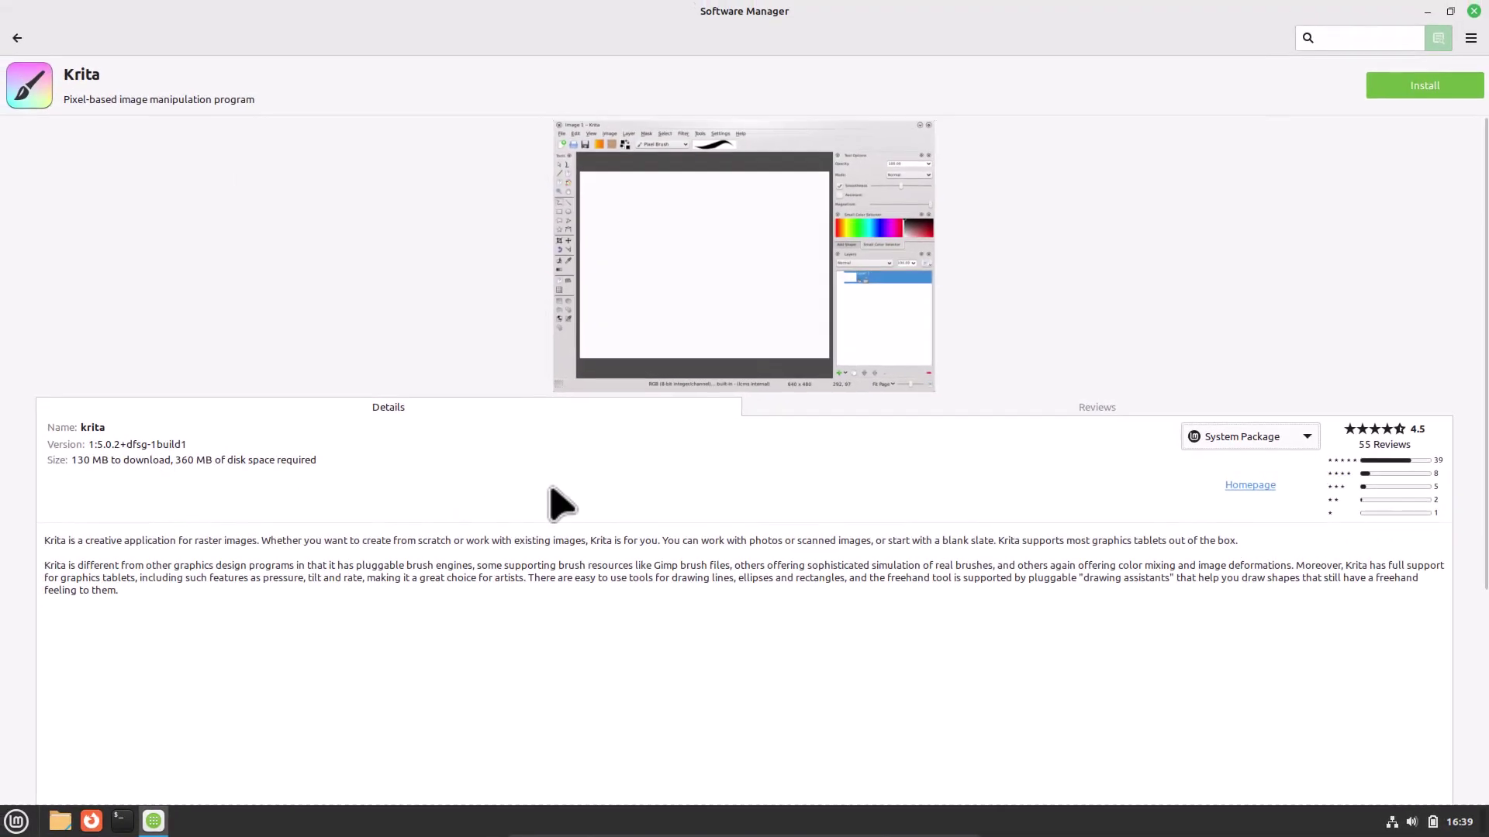
left_click(1252, 444)
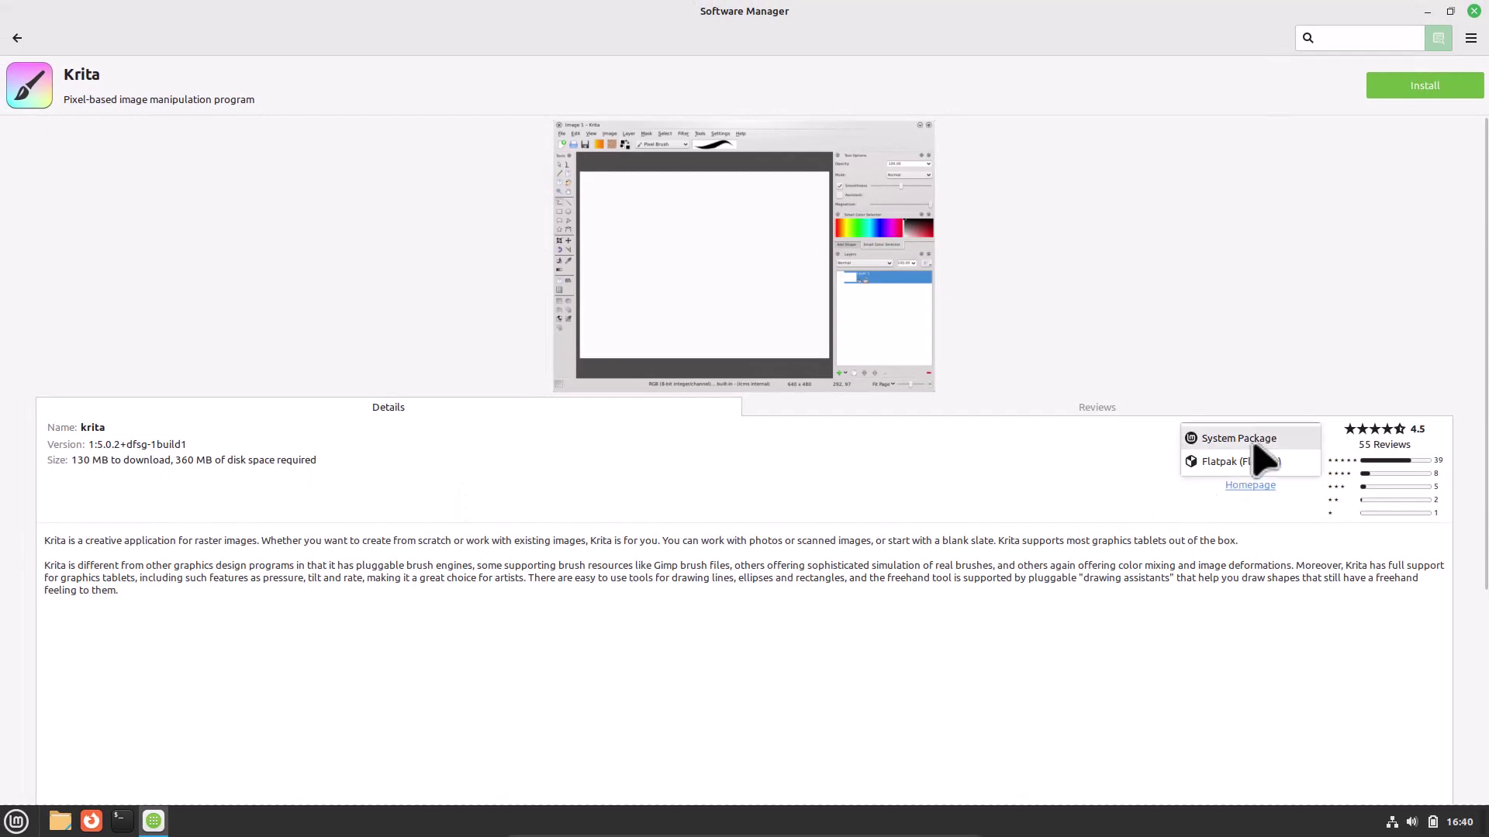
left_click(1250, 462)
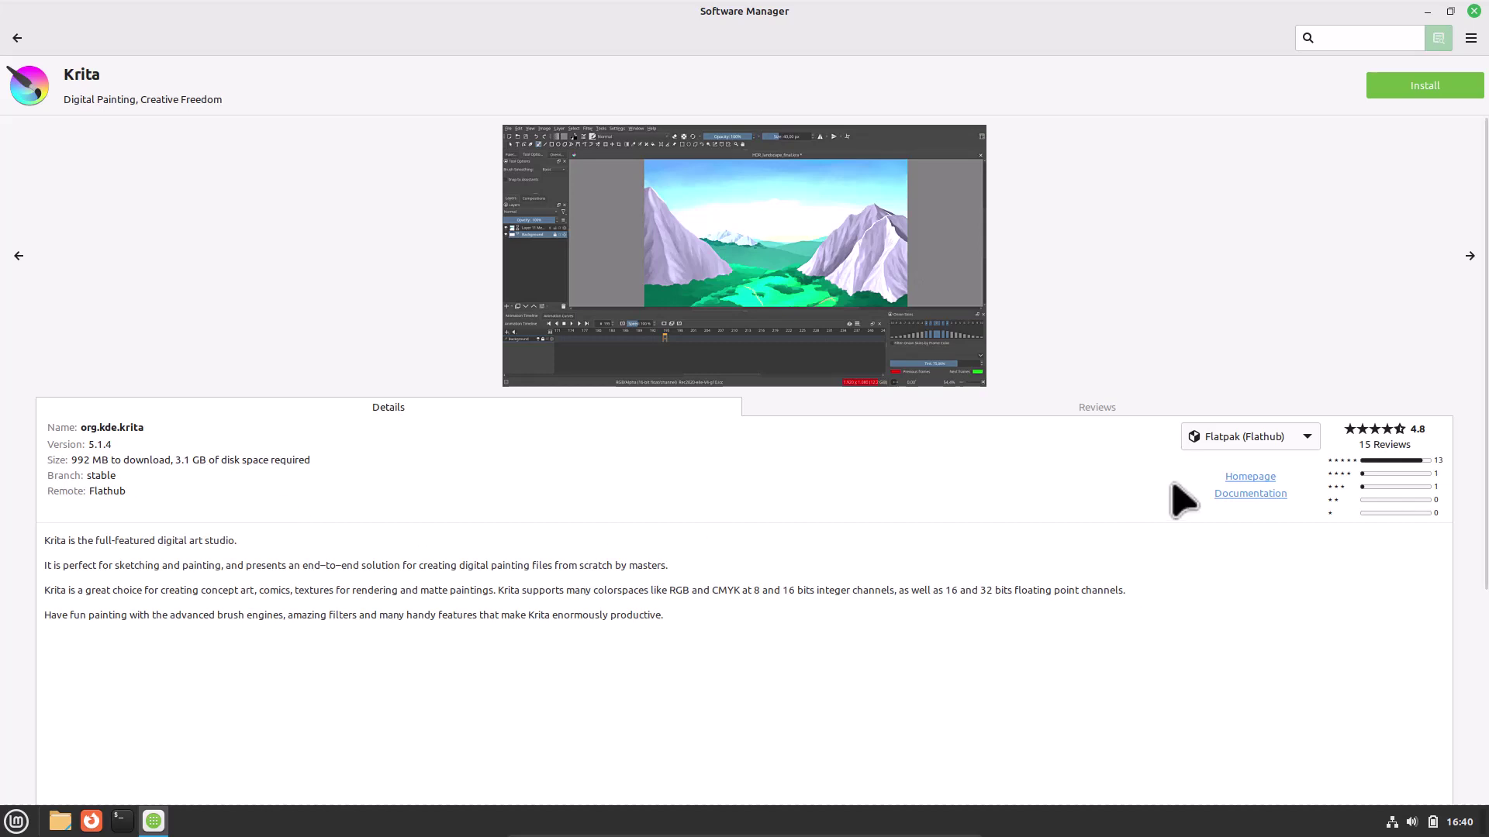
left_click(1245, 436)
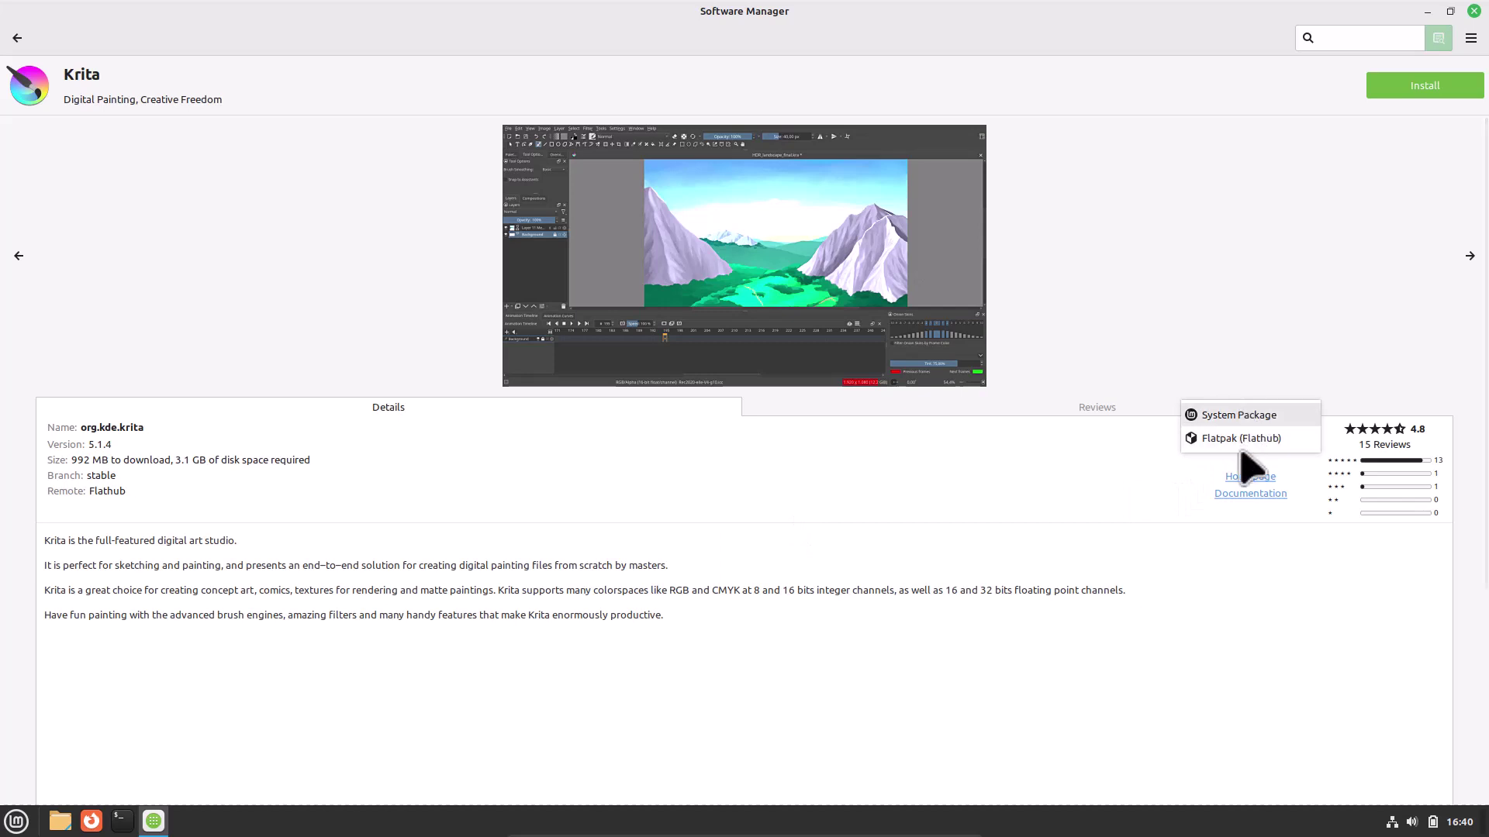
left_click(1040, 494)
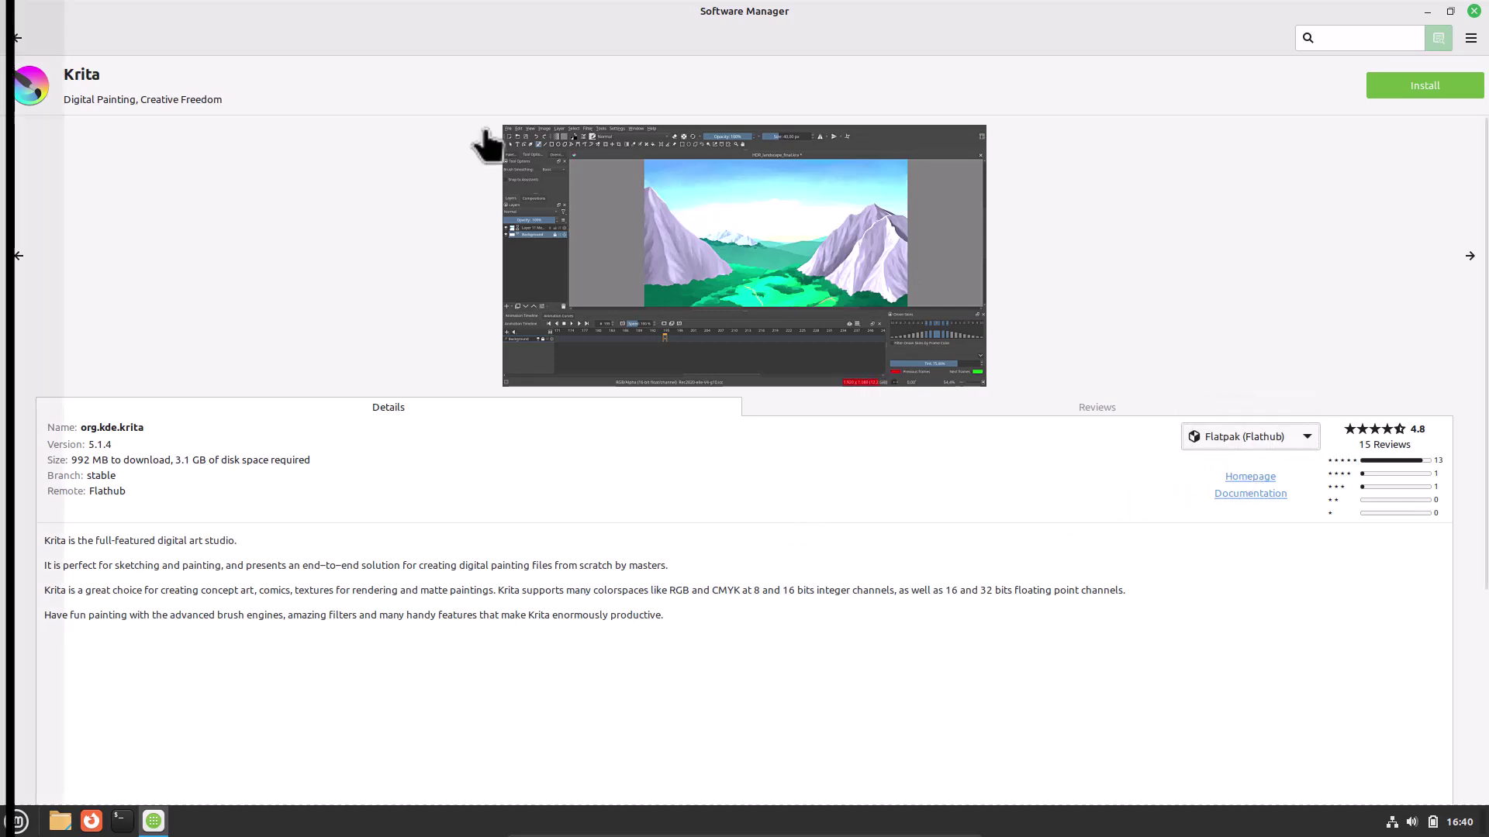
Step: Find and open Update Manager, accept its welcome screen, and reposition its window higher on the desktop
left_click(6, 819)
type("up")
type("d")
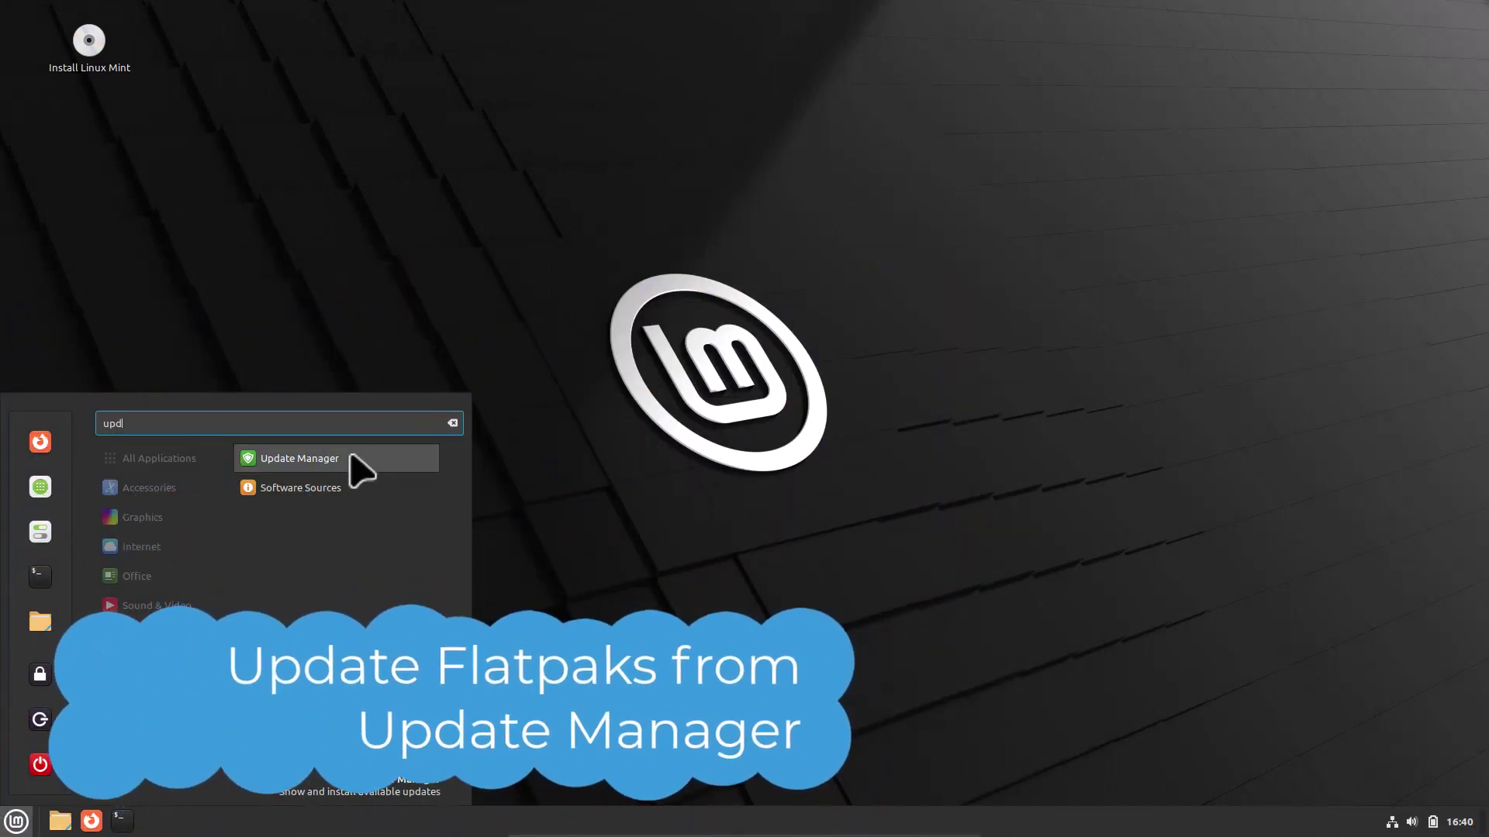
left_click(352, 459)
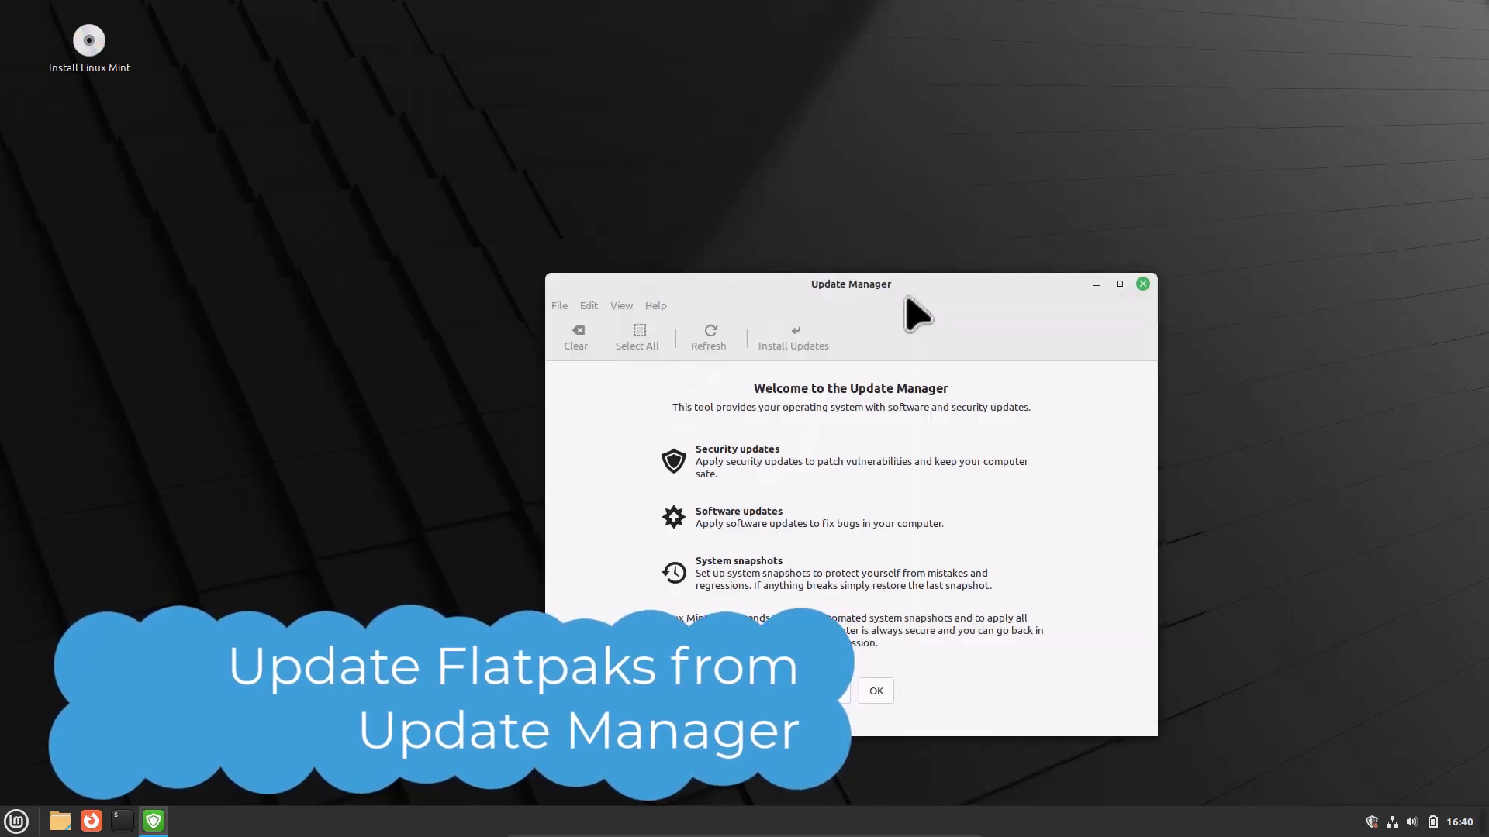
left_click(873, 694)
left_click_drag(854, 284, 1040, 47)
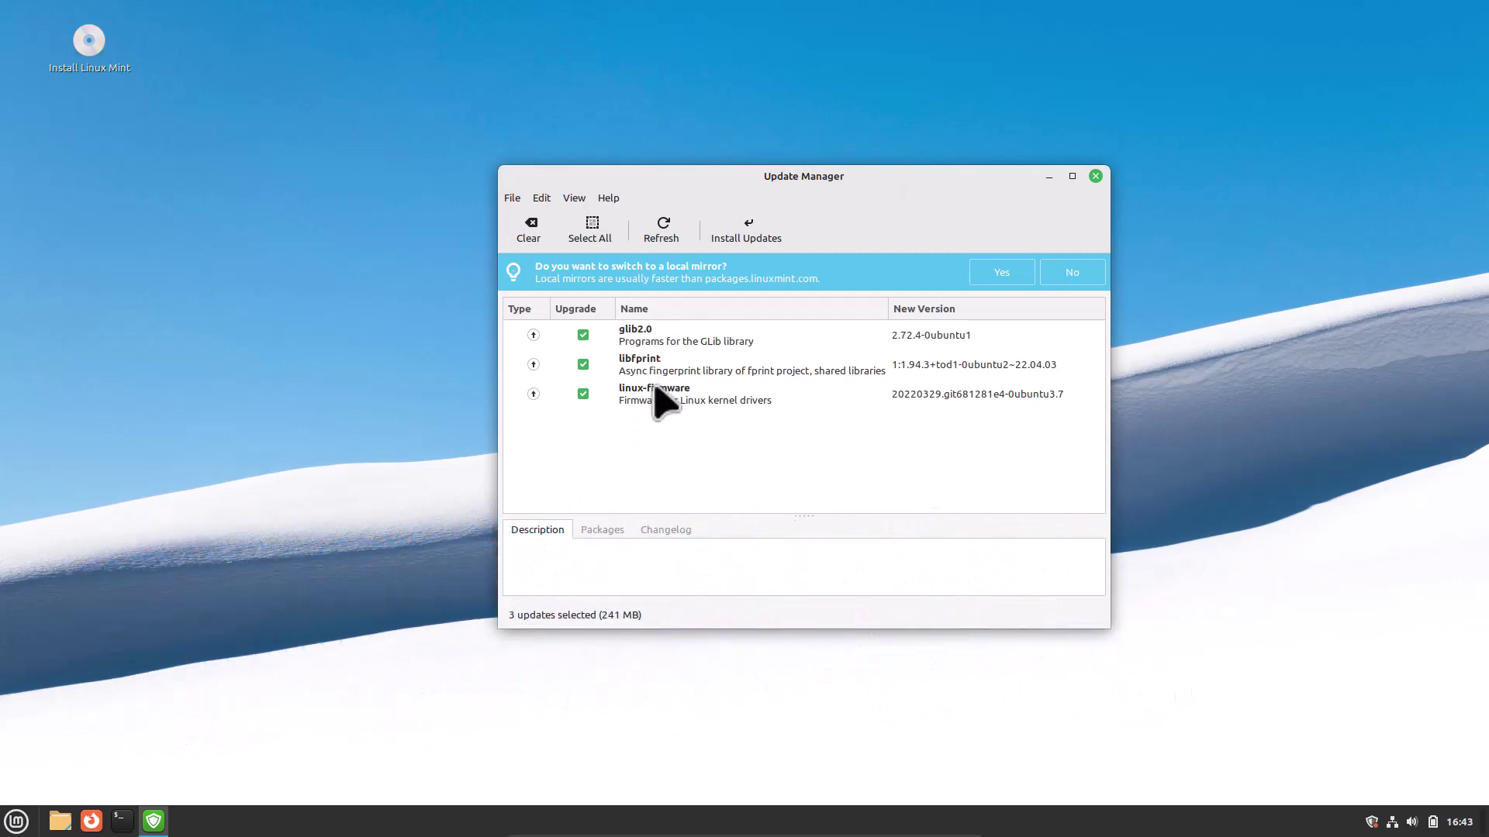
left_click(541, 200)
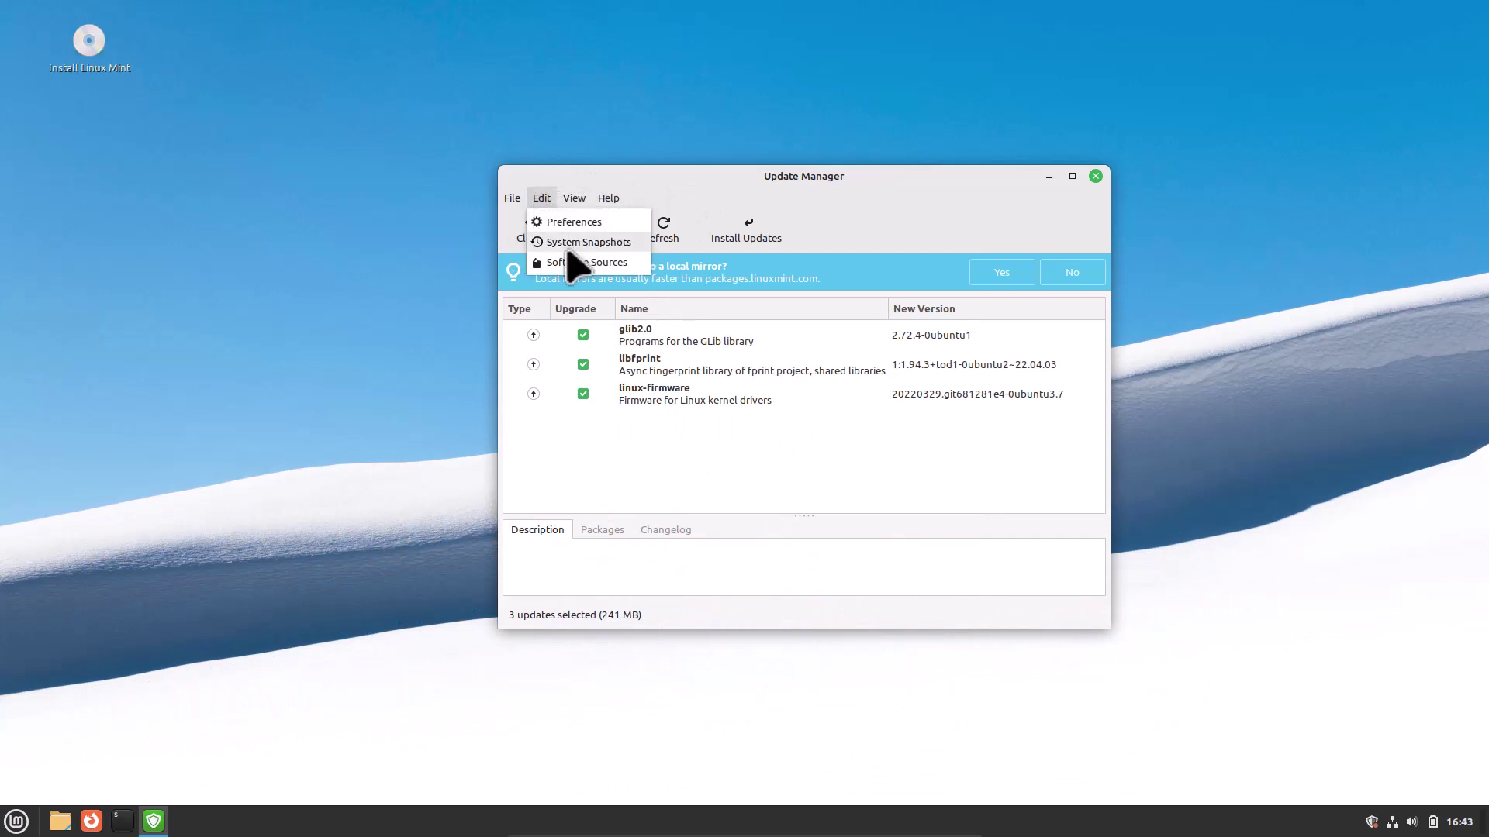
mouse_move(569, 198)
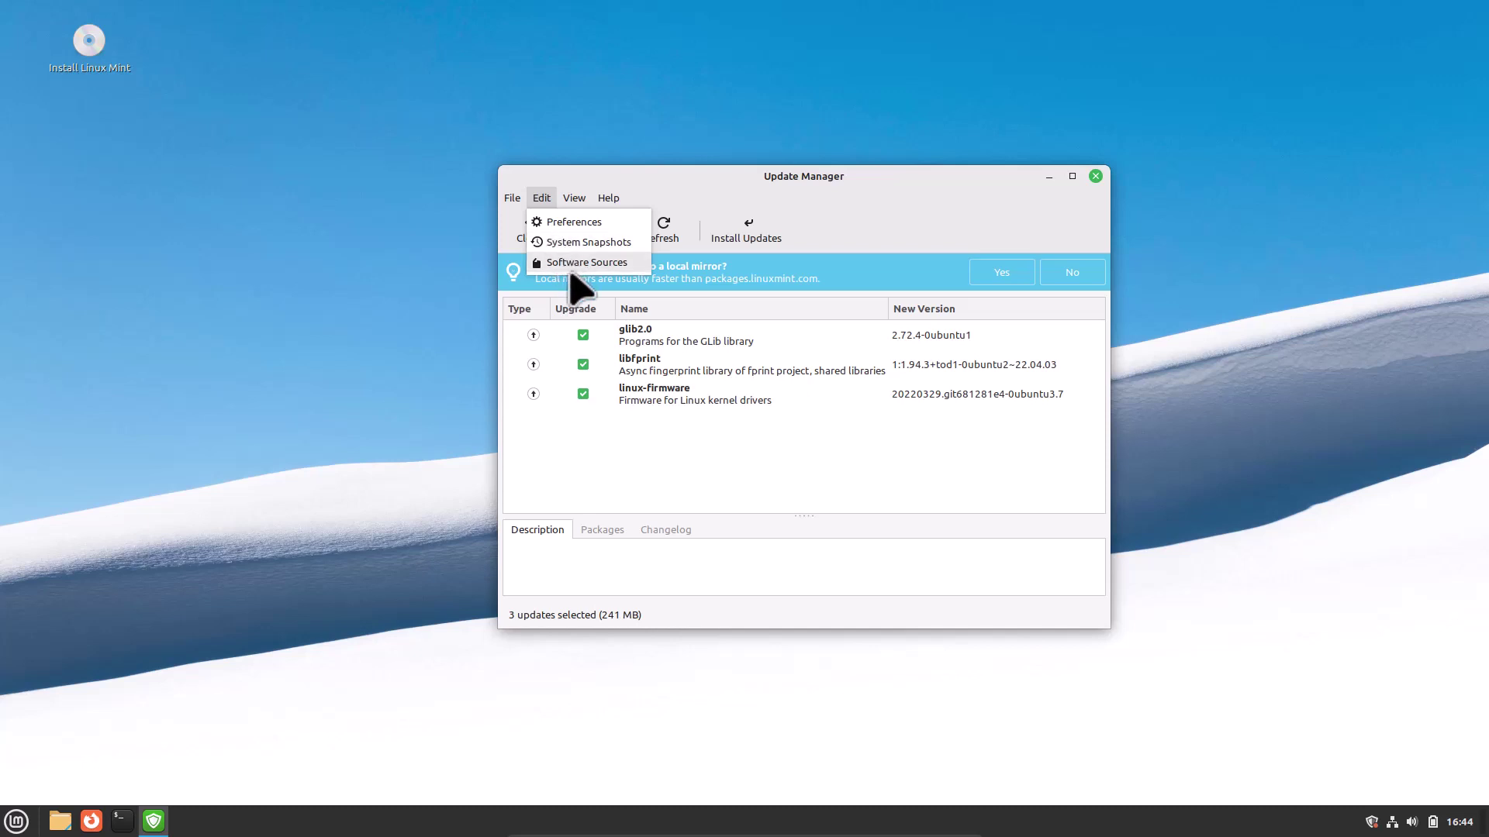
left_click(754, 199)
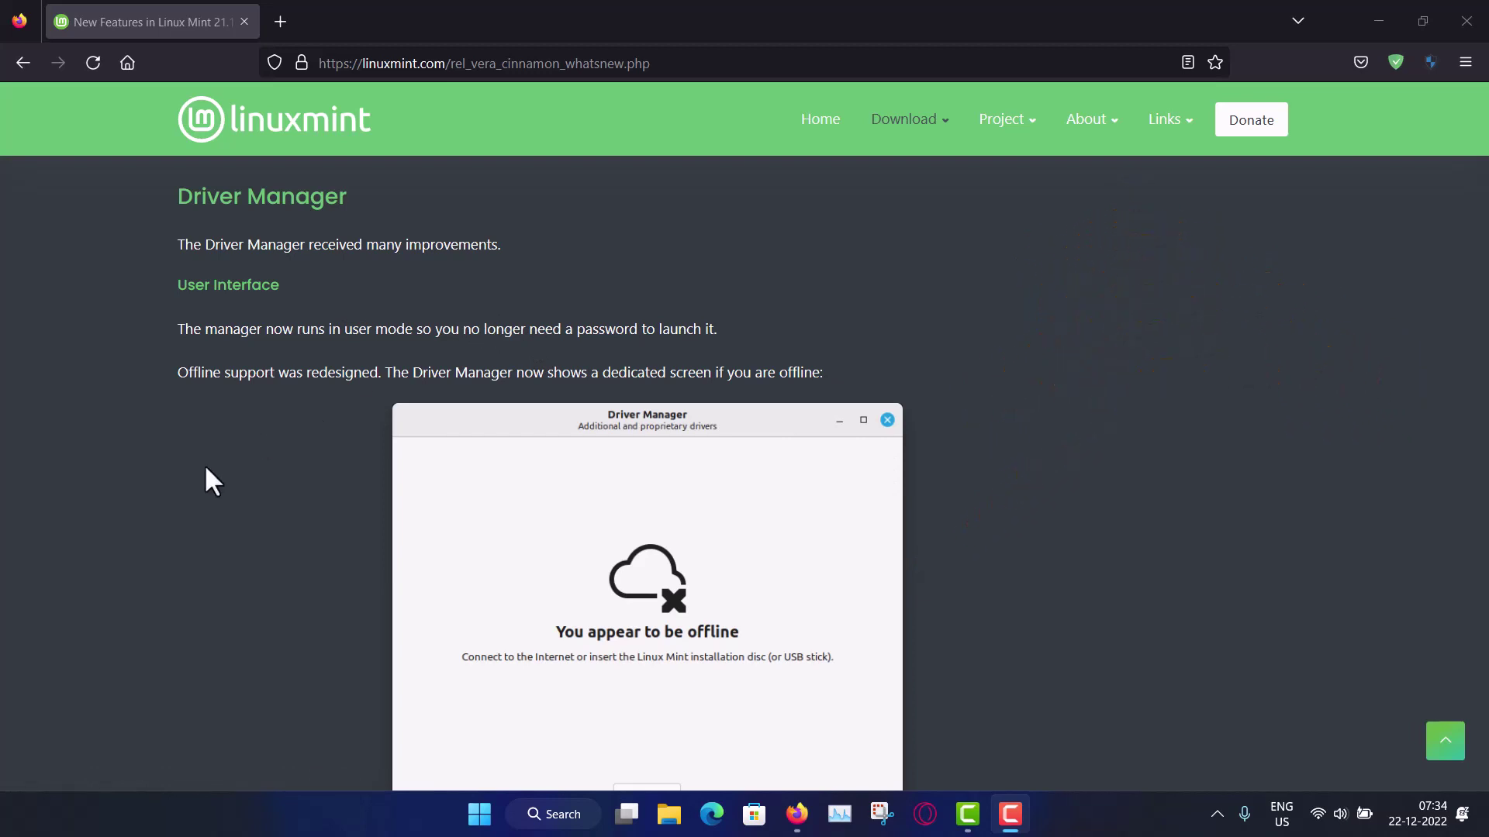
Step: Read the Driver Manager section of the Linux Mint new features page, including NVIDIA, secureboot and packagekit
scroll(206, 469, "down", 1)
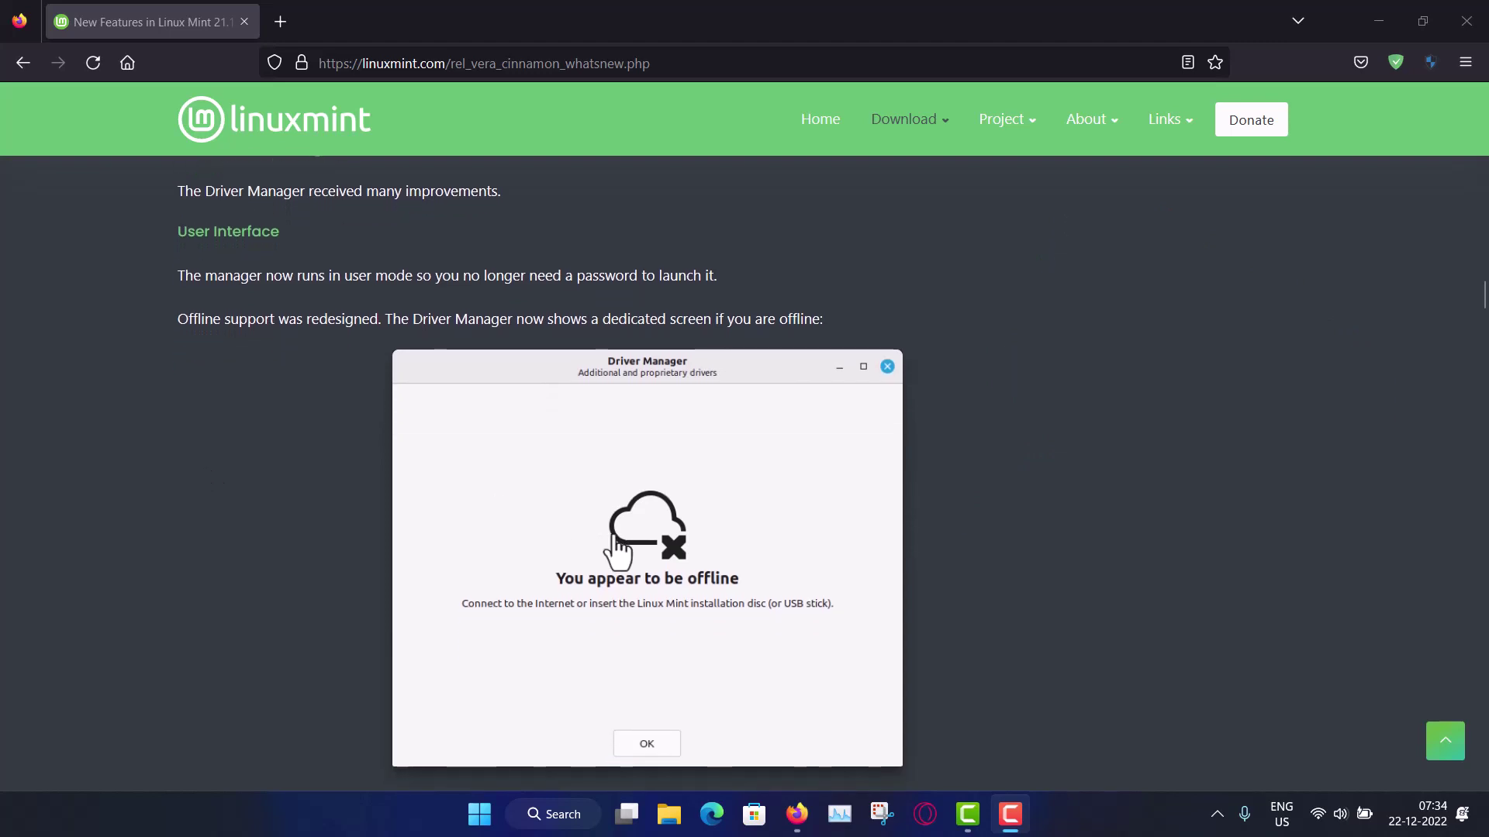
scroll(638, 595, "down", 5)
scroll(634, 591, "down", 3)
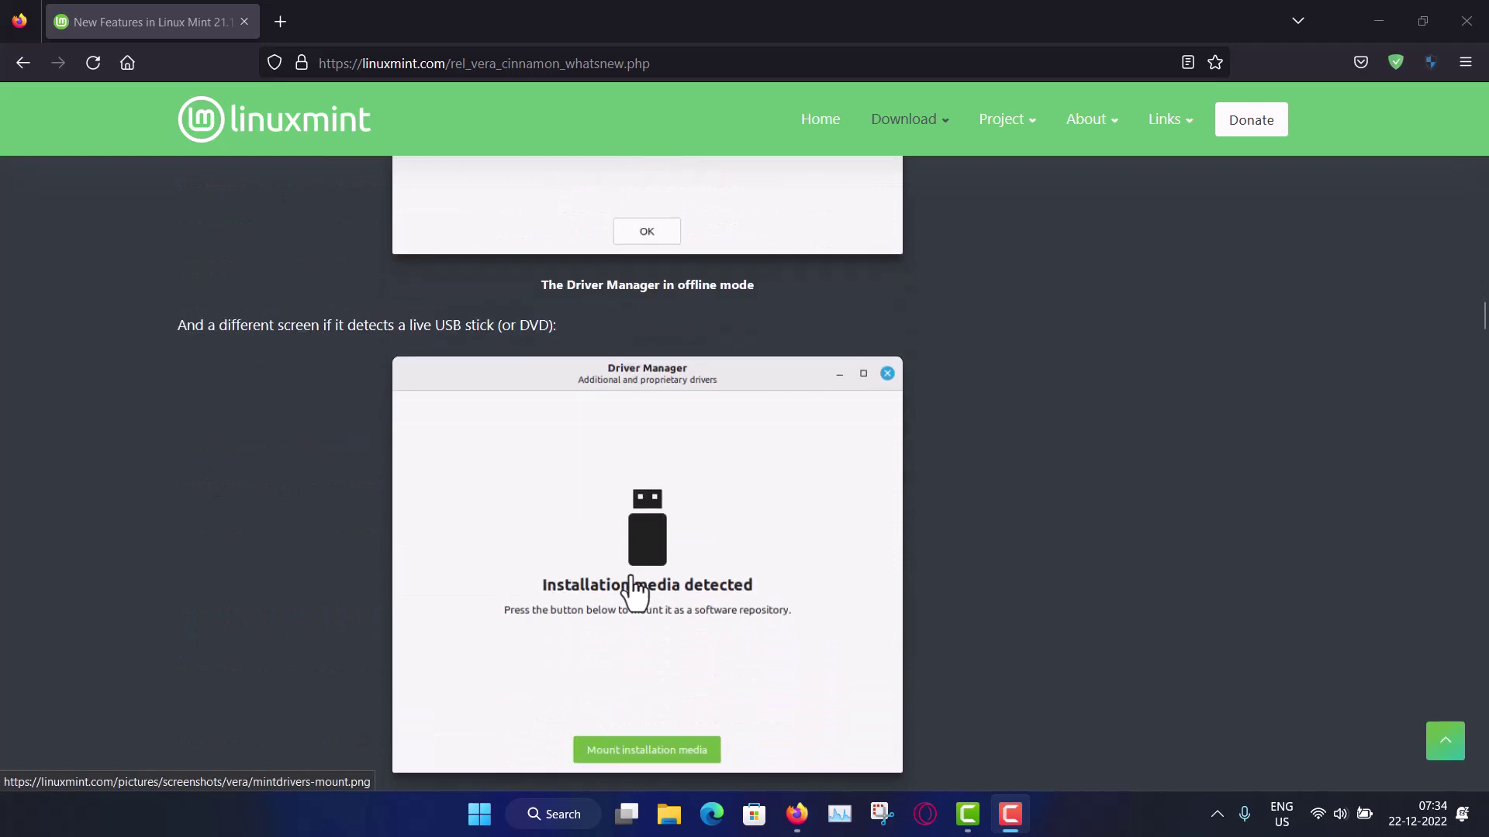
scroll(1104, 494, "up", 1)
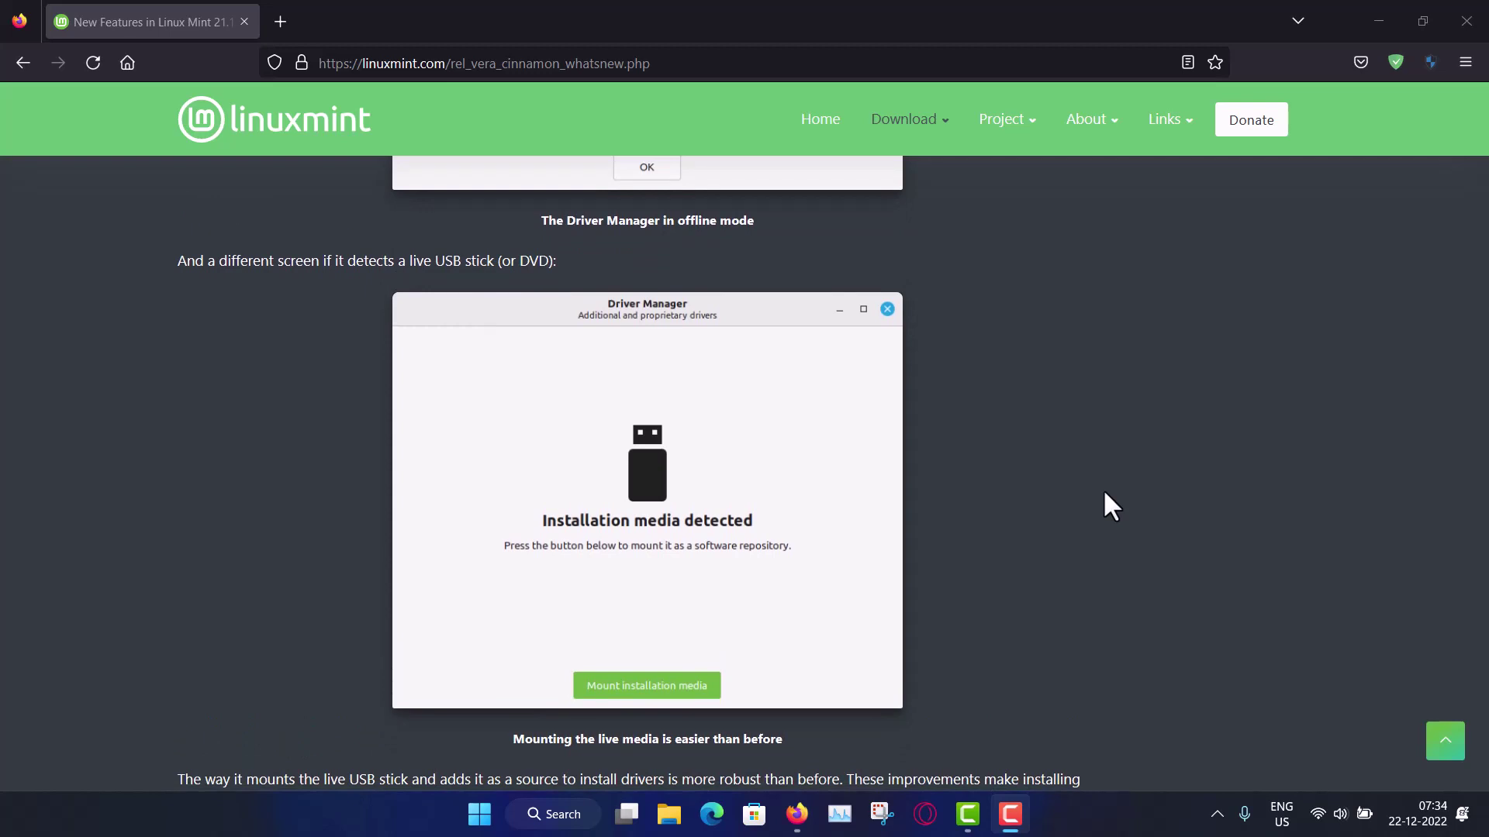
scroll(1104, 493, "down", 1)
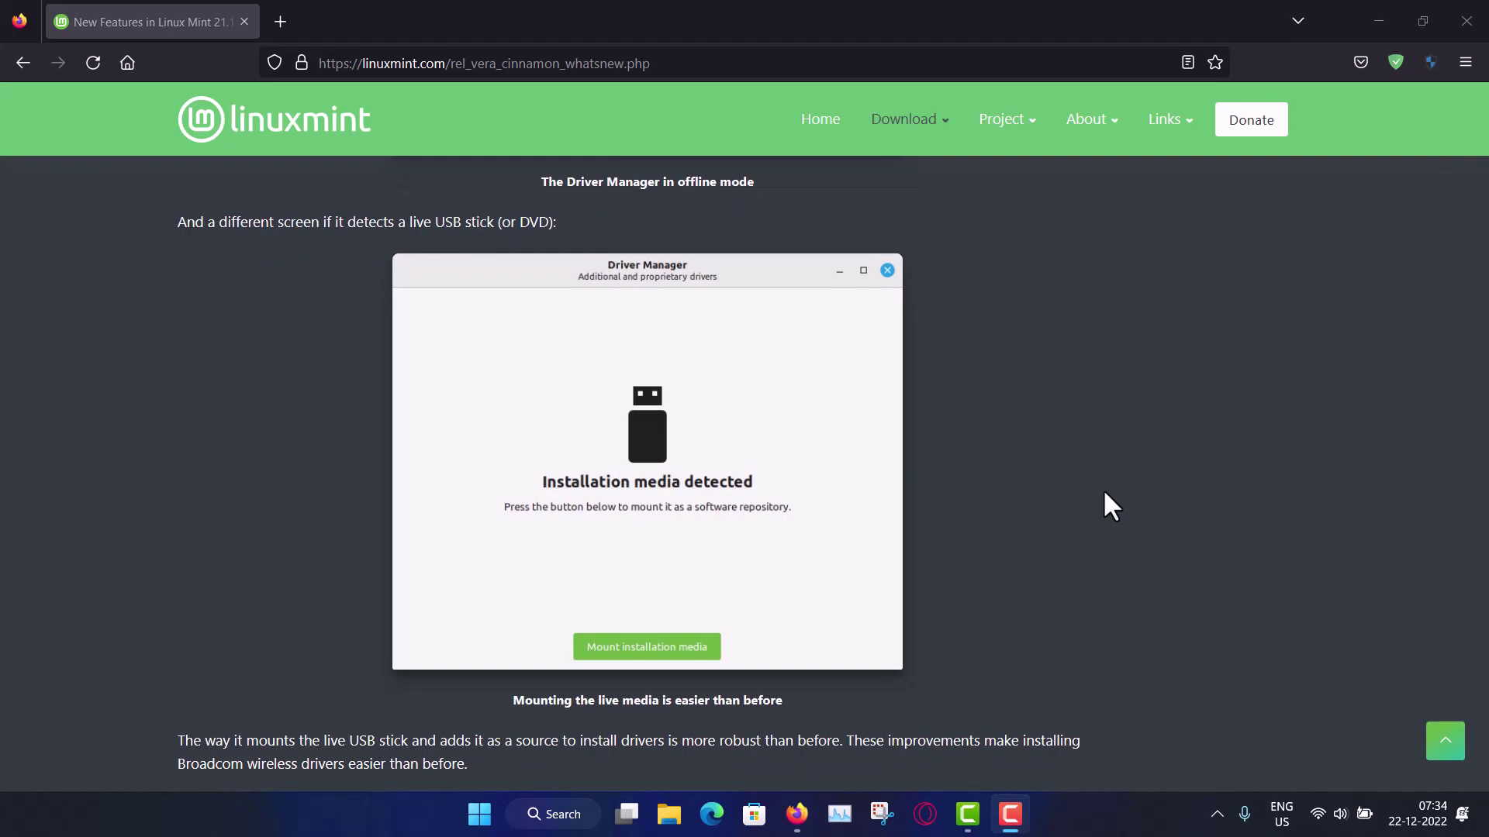
scroll(1104, 493, "down", 1)
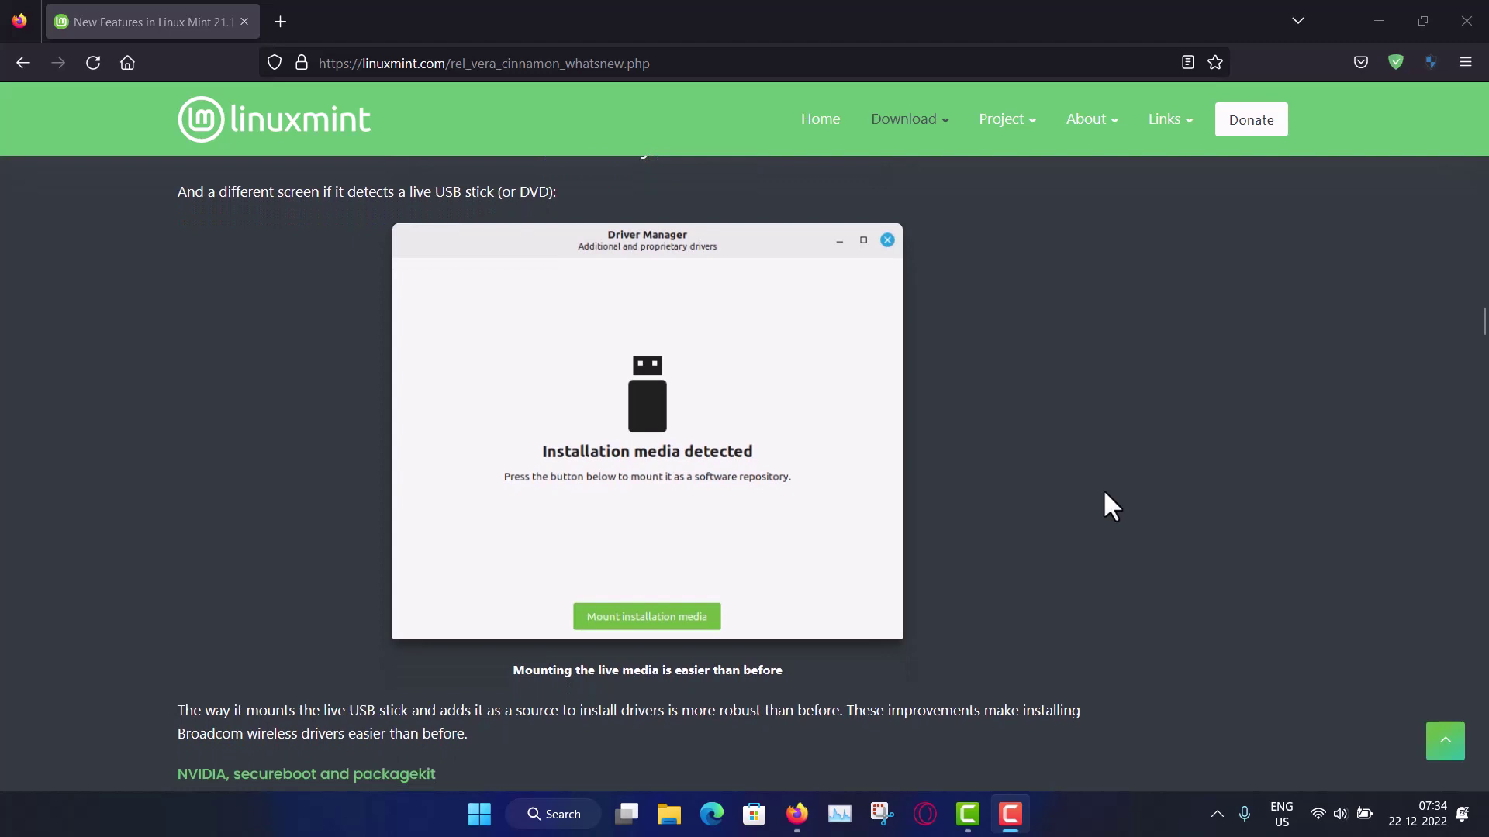
scroll(1104, 493, "down", 8)
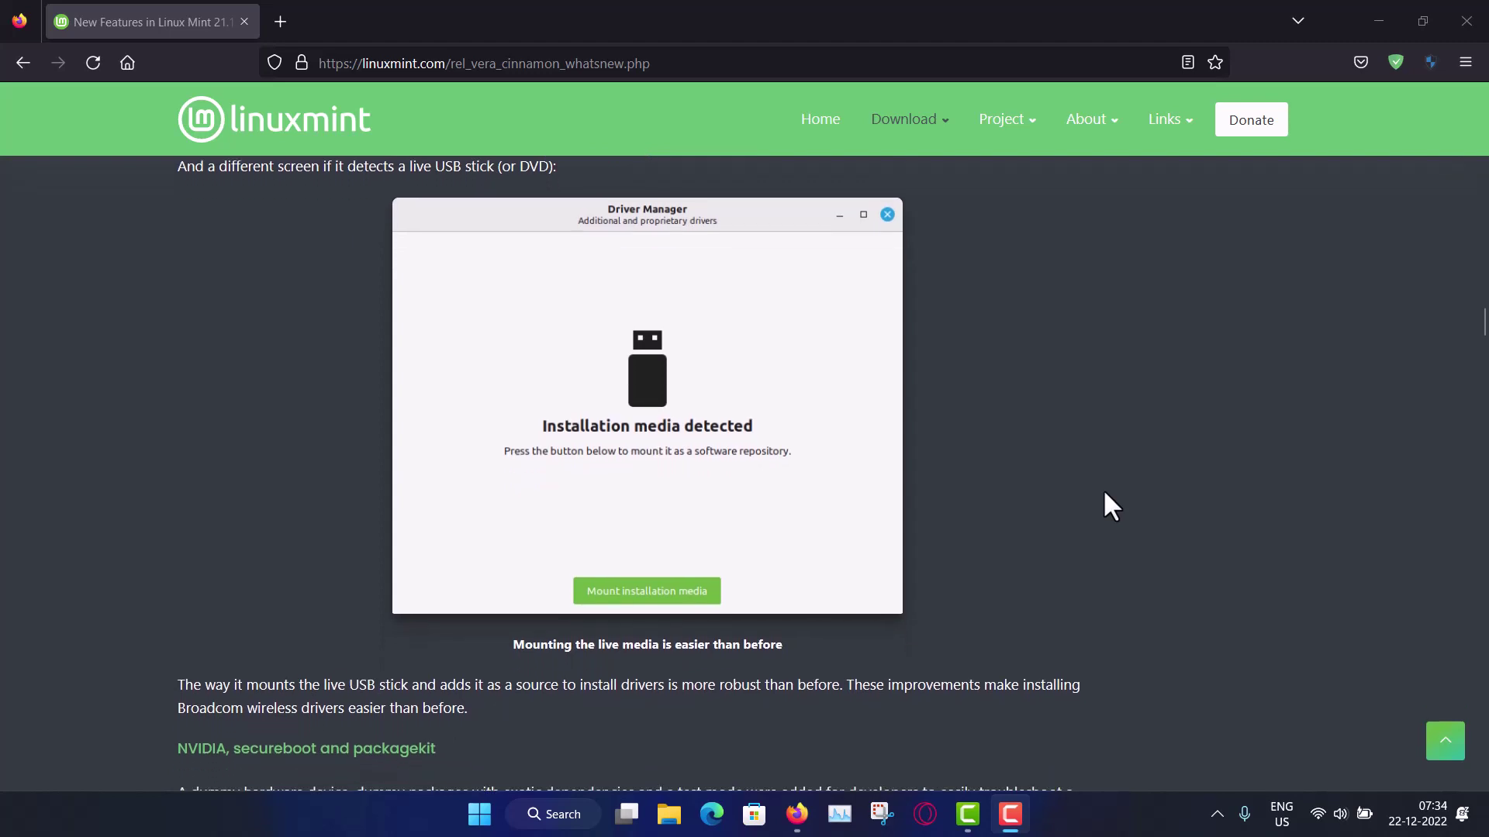
scroll(1104, 493, "down", 6)
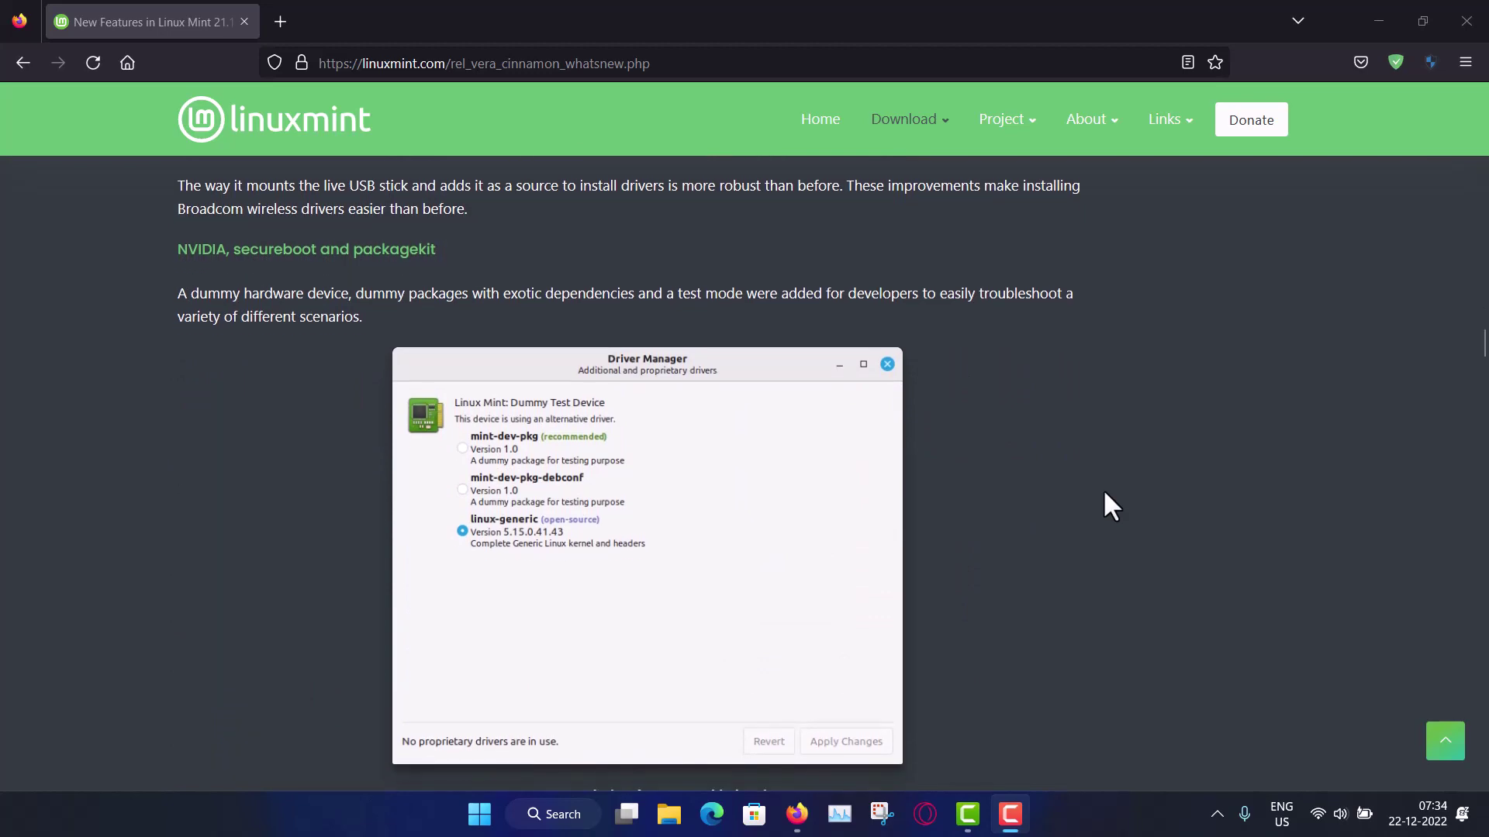
scroll(1104, 494, "down", 2)
scroll(1104, 493, "down", 7)
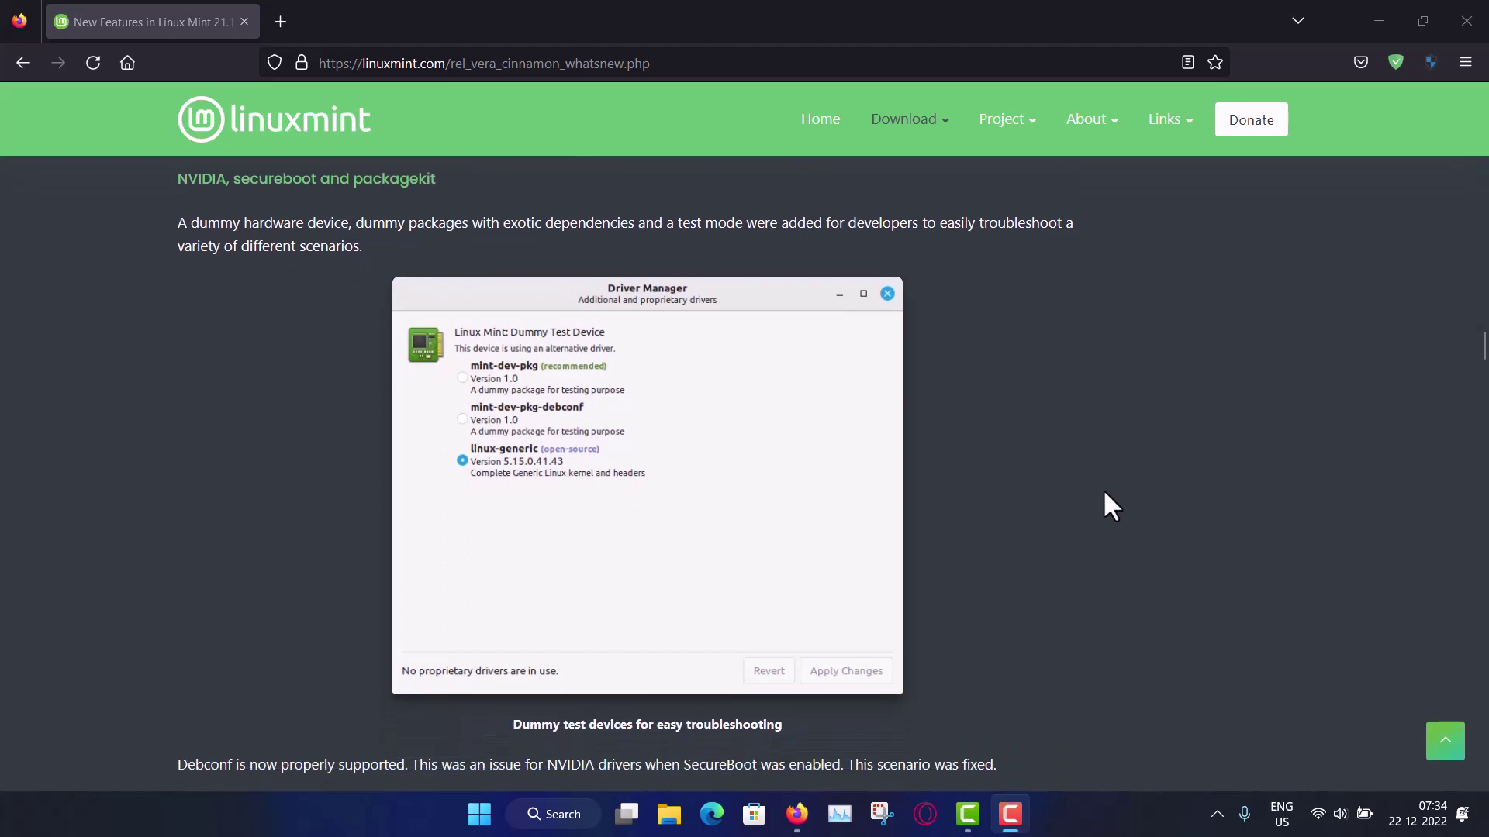
Step: Read the Driver Manager notes on dummy test devices, Debconf support and Packagekit's purging of removed drivers
scroll(1109, 505, "down", 2)
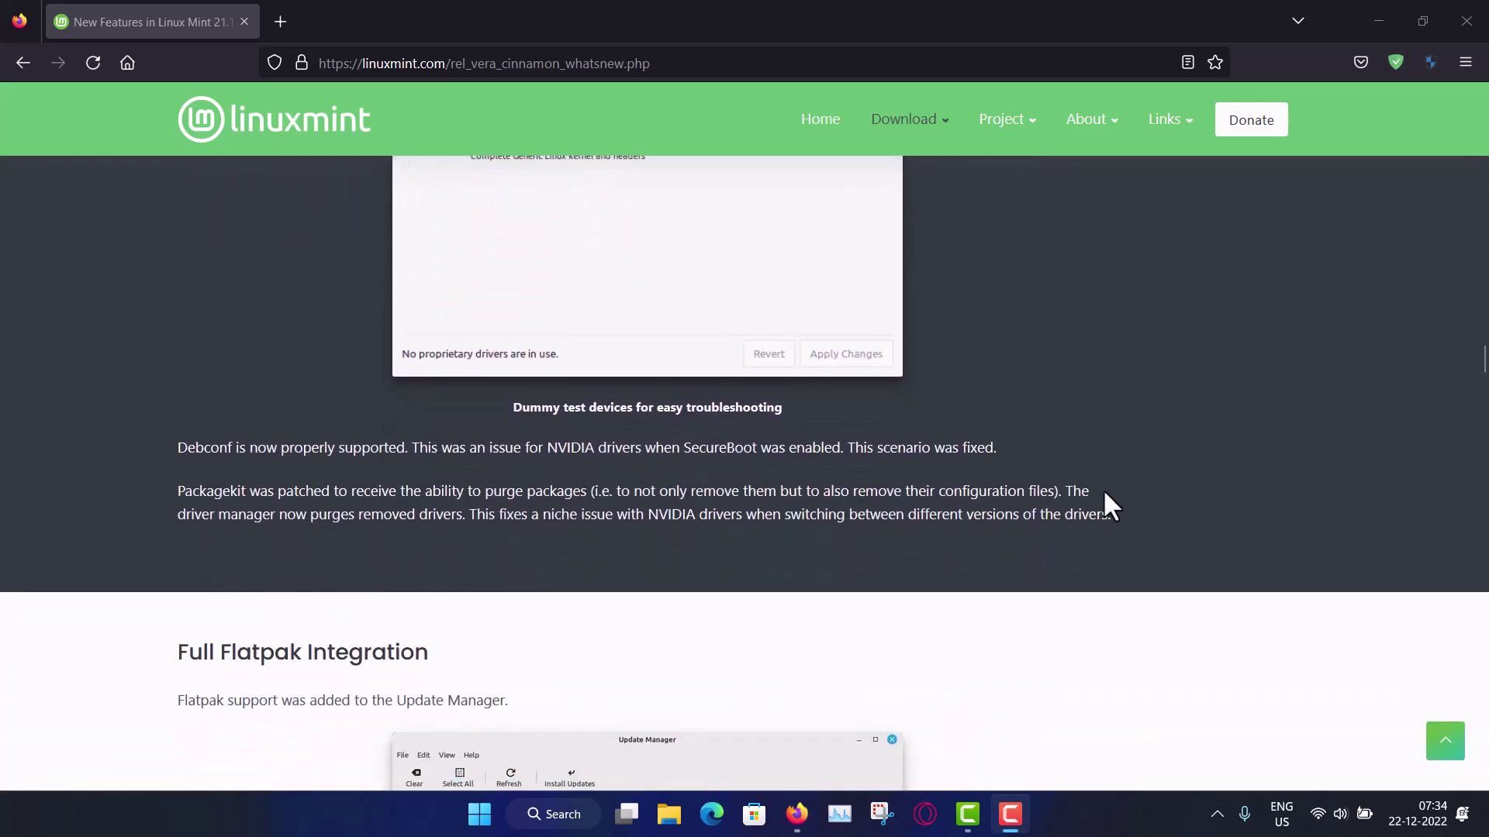
scroll(1104, 493, "up", 5)
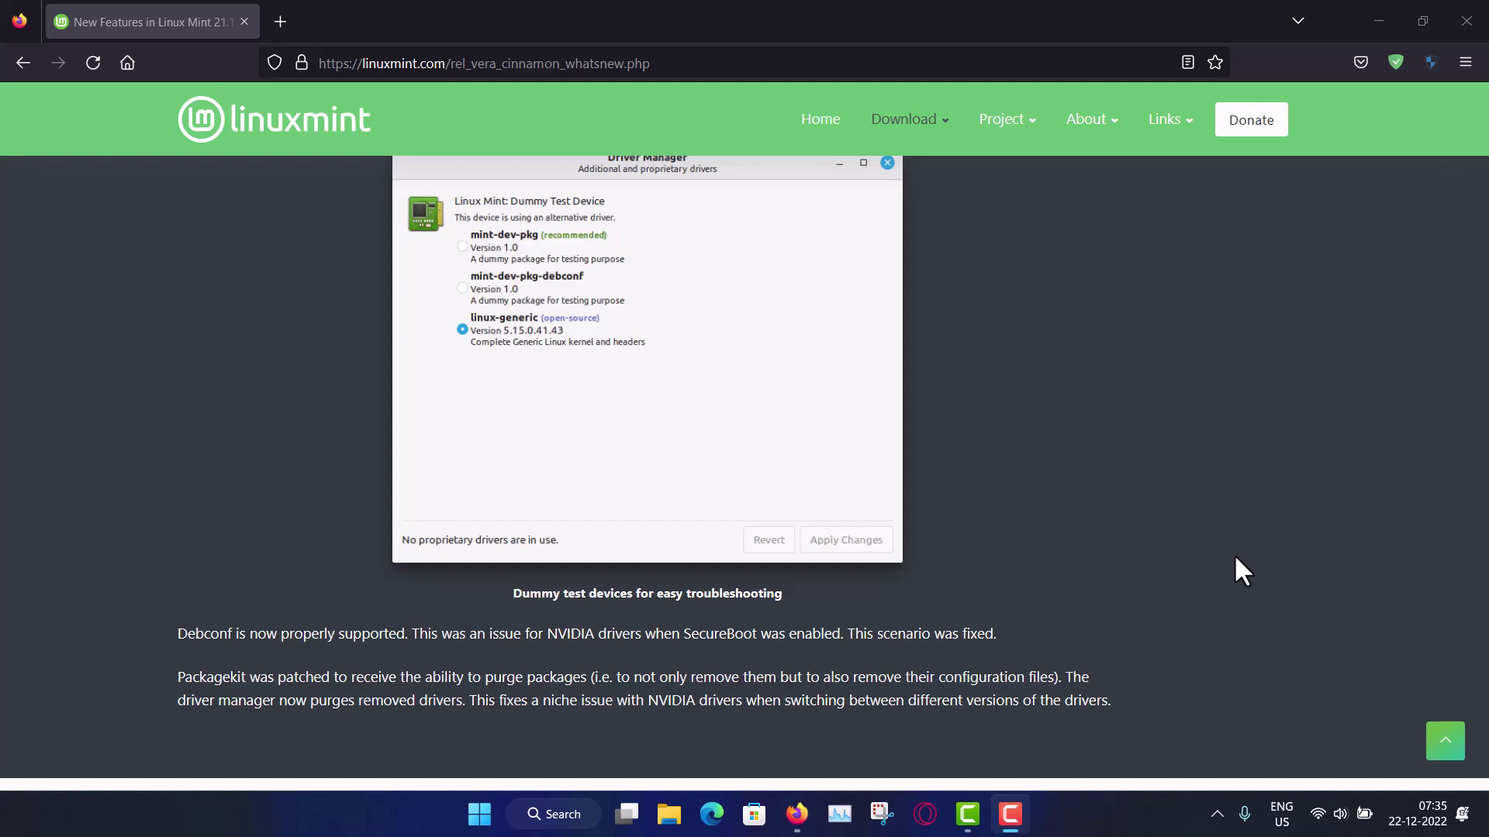
scroll(1236, 558, "up", 2)
scroll(1235, 558, "down", 2)
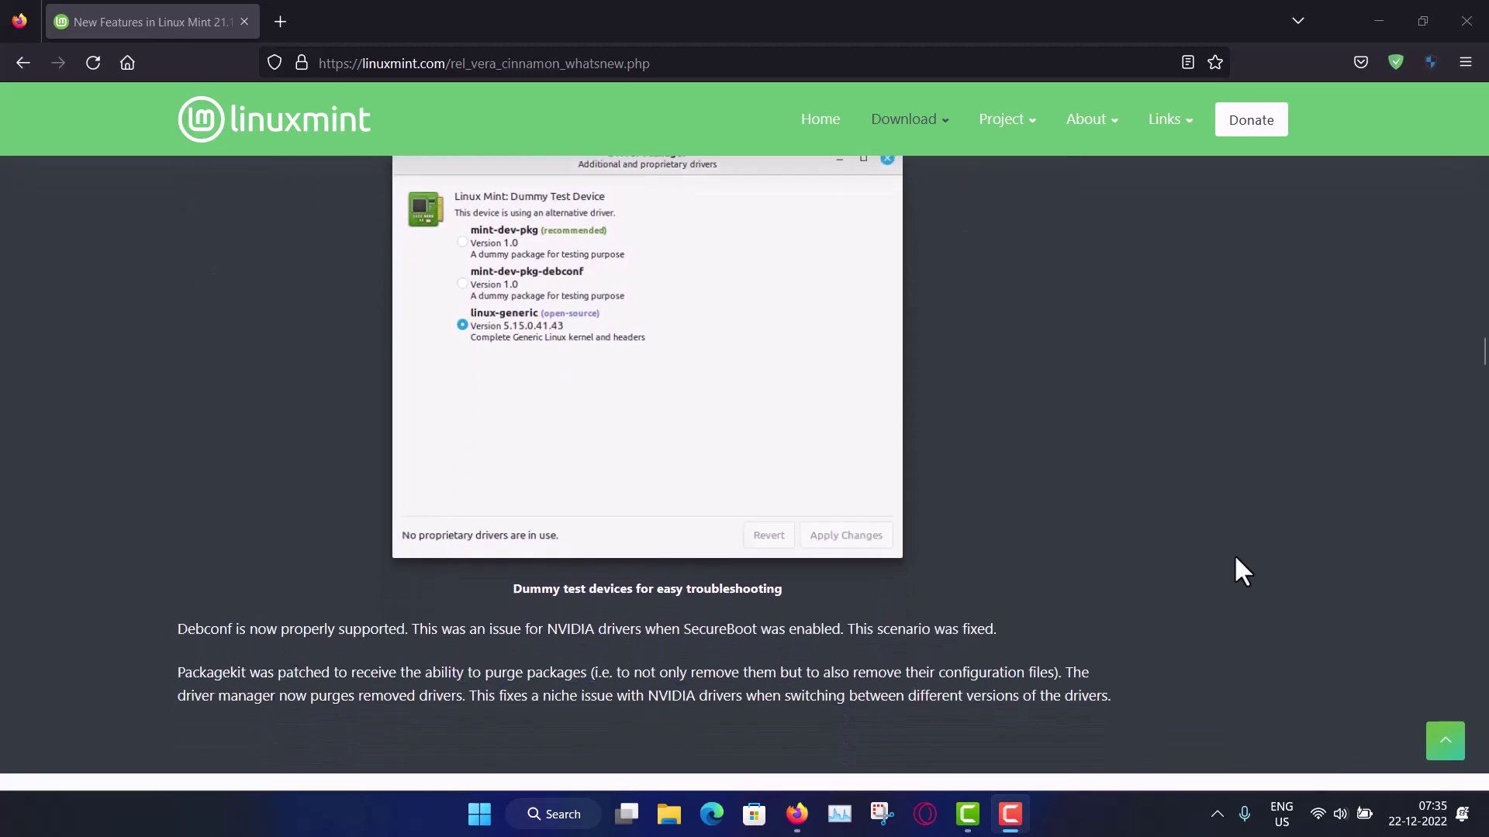
Step: Review the Full Flatpak Integration section, including Update Manager support, the Software Manager interface and switching between package versions
scroll(1235, 556, "down", 8)
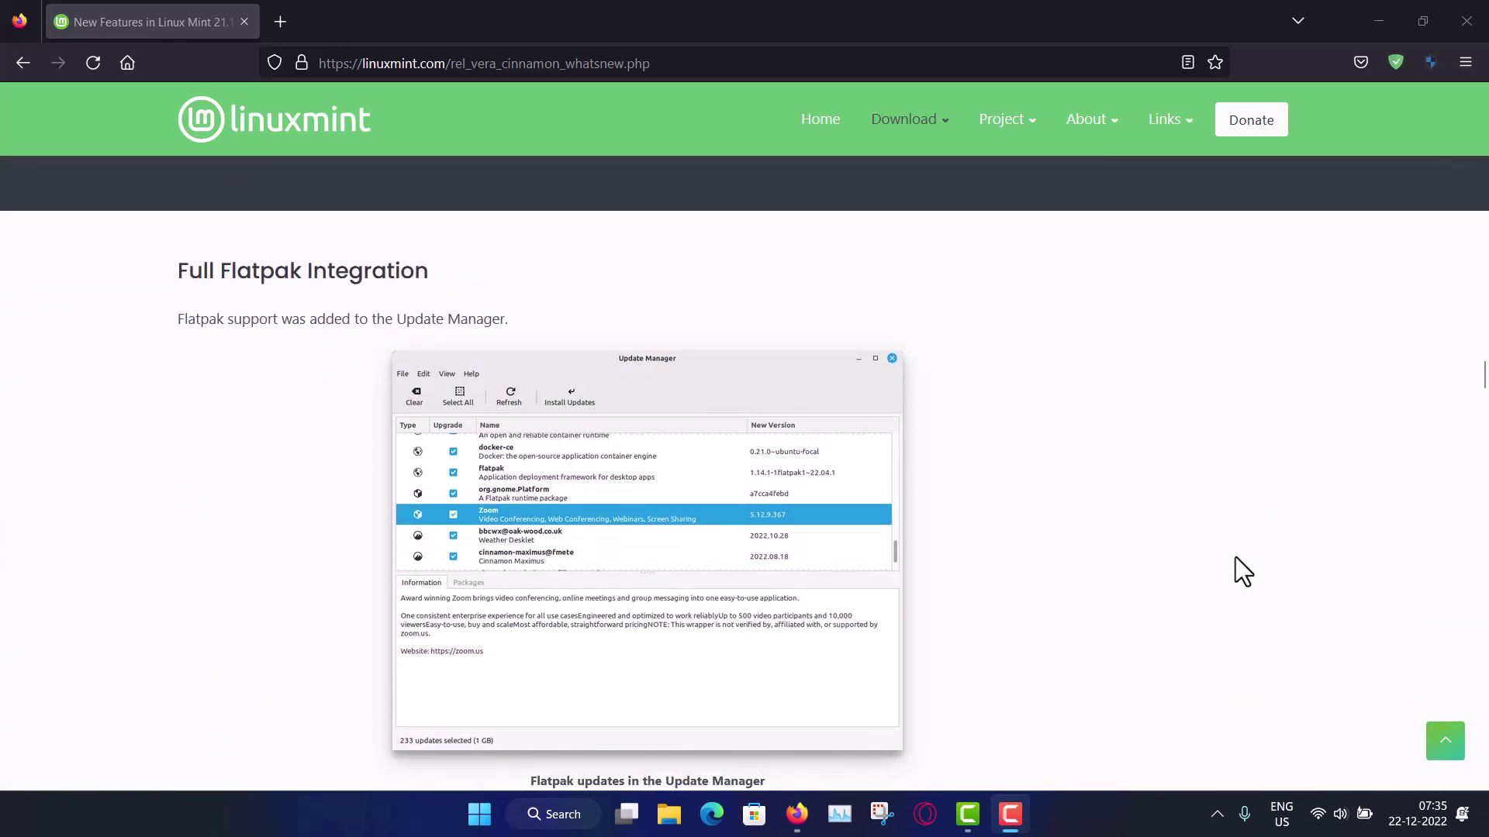
scroll(1235, 557, "down", 7)
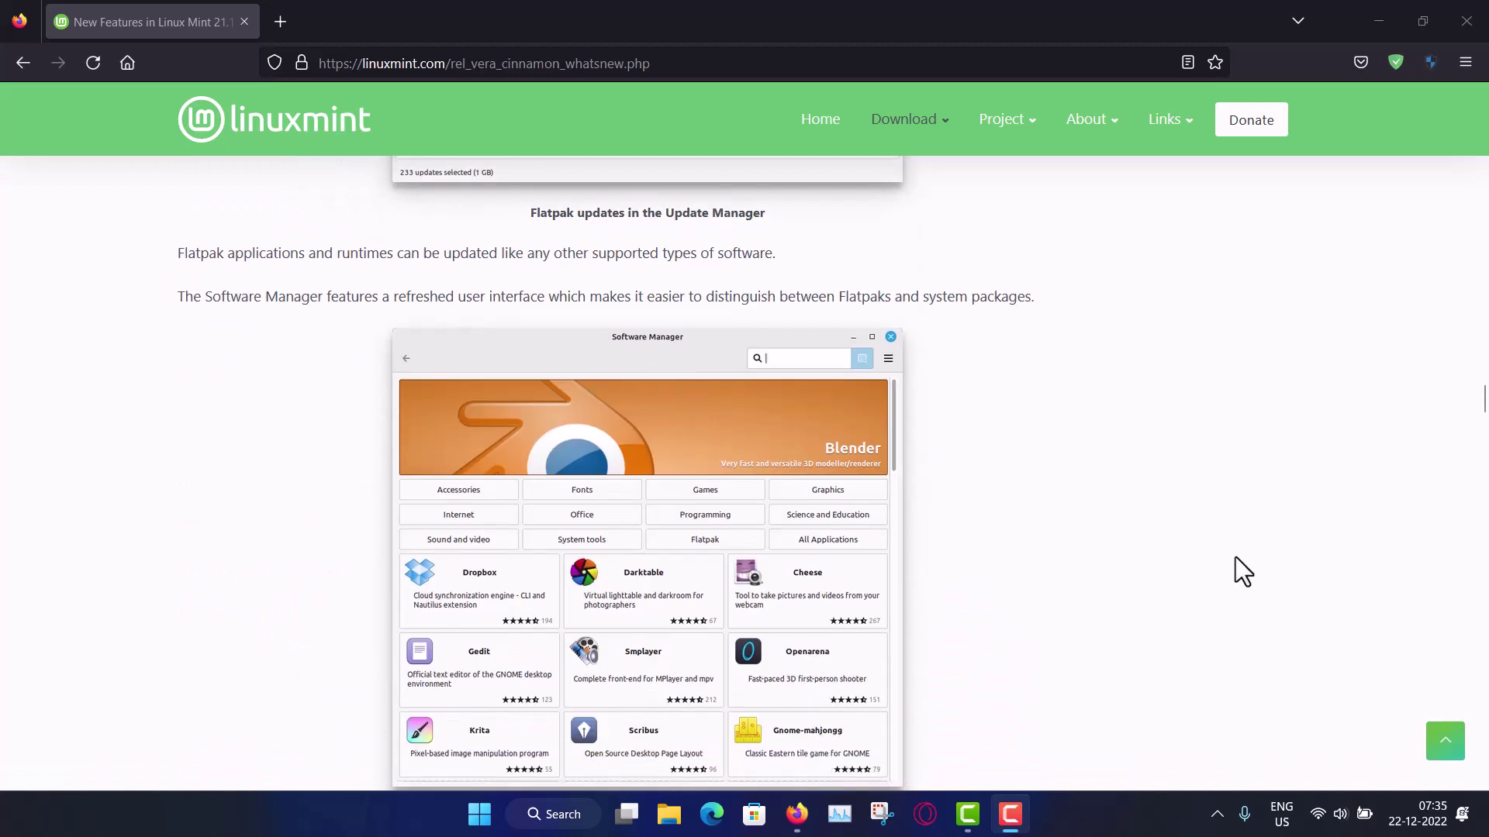
scroll(1235, 556, "down", 8)
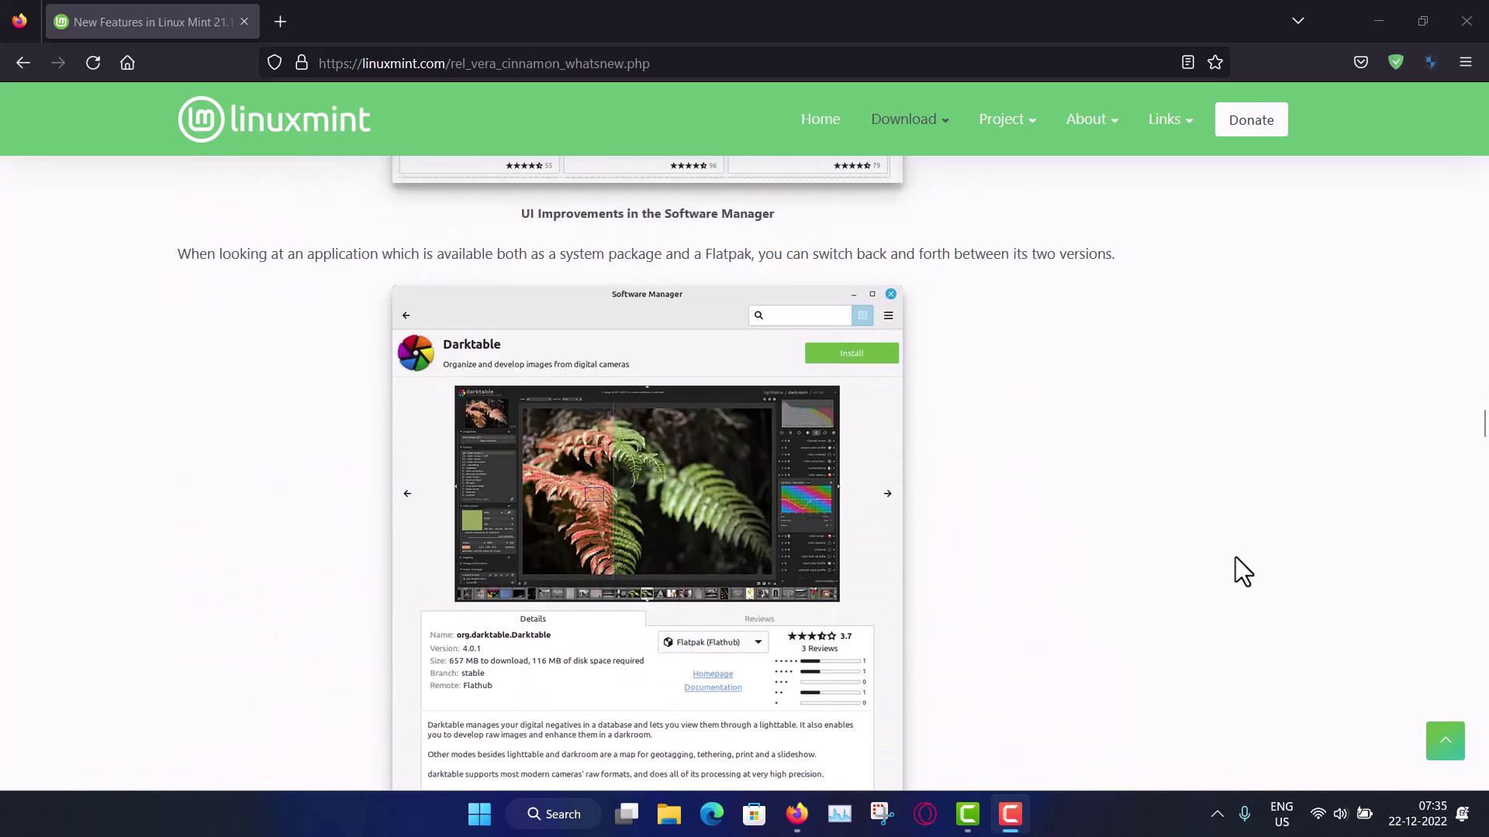
scroll(1235, 556, "up", 1)
scroll(1235, 557, "down", 2)
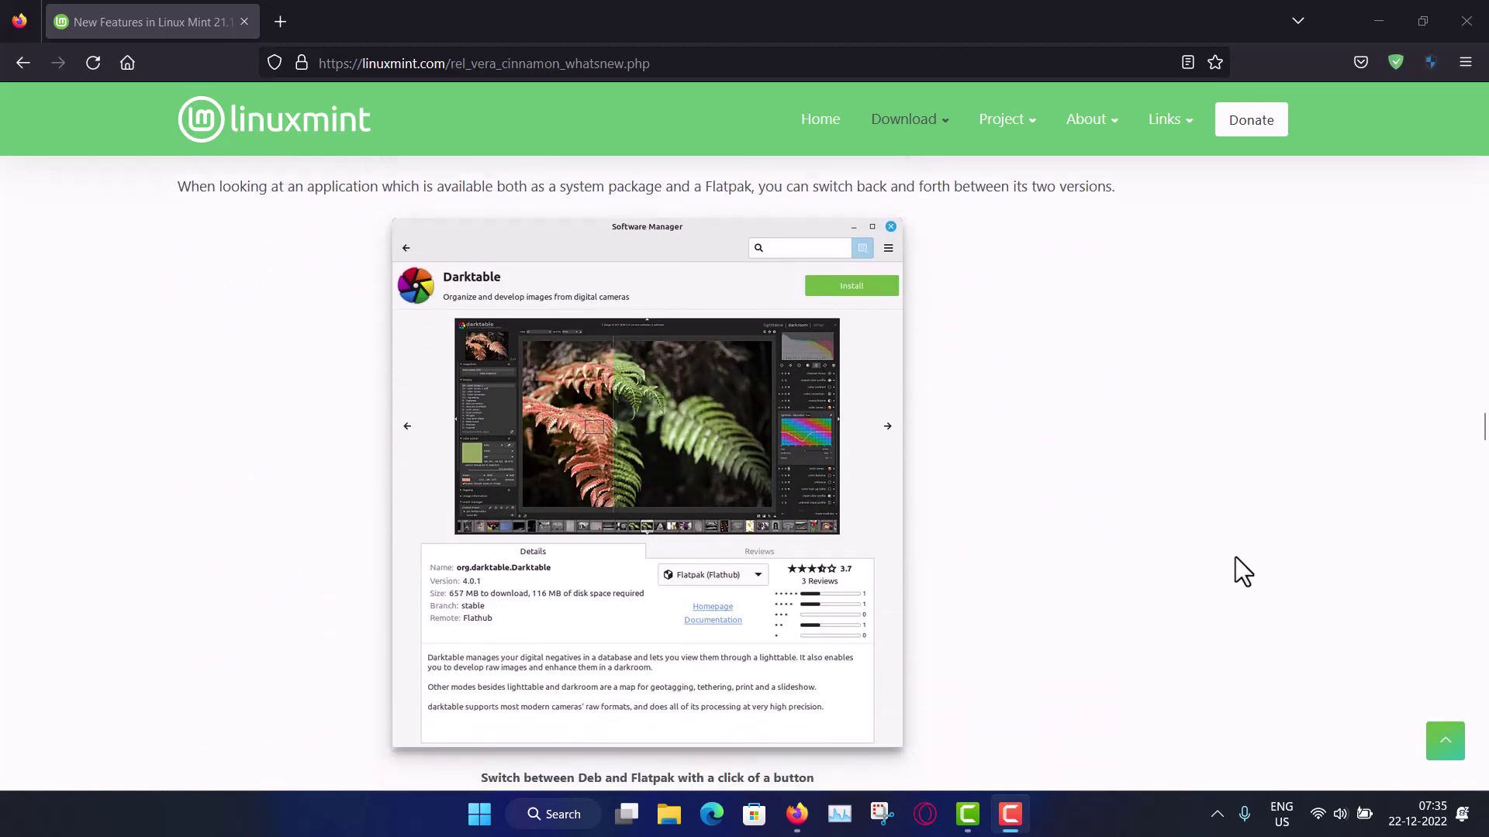
Step: Read the ISO Verification Tool section, examining the Verify context option, the verification methods and the verification result example
scroll(1235, 556, "down", 10)
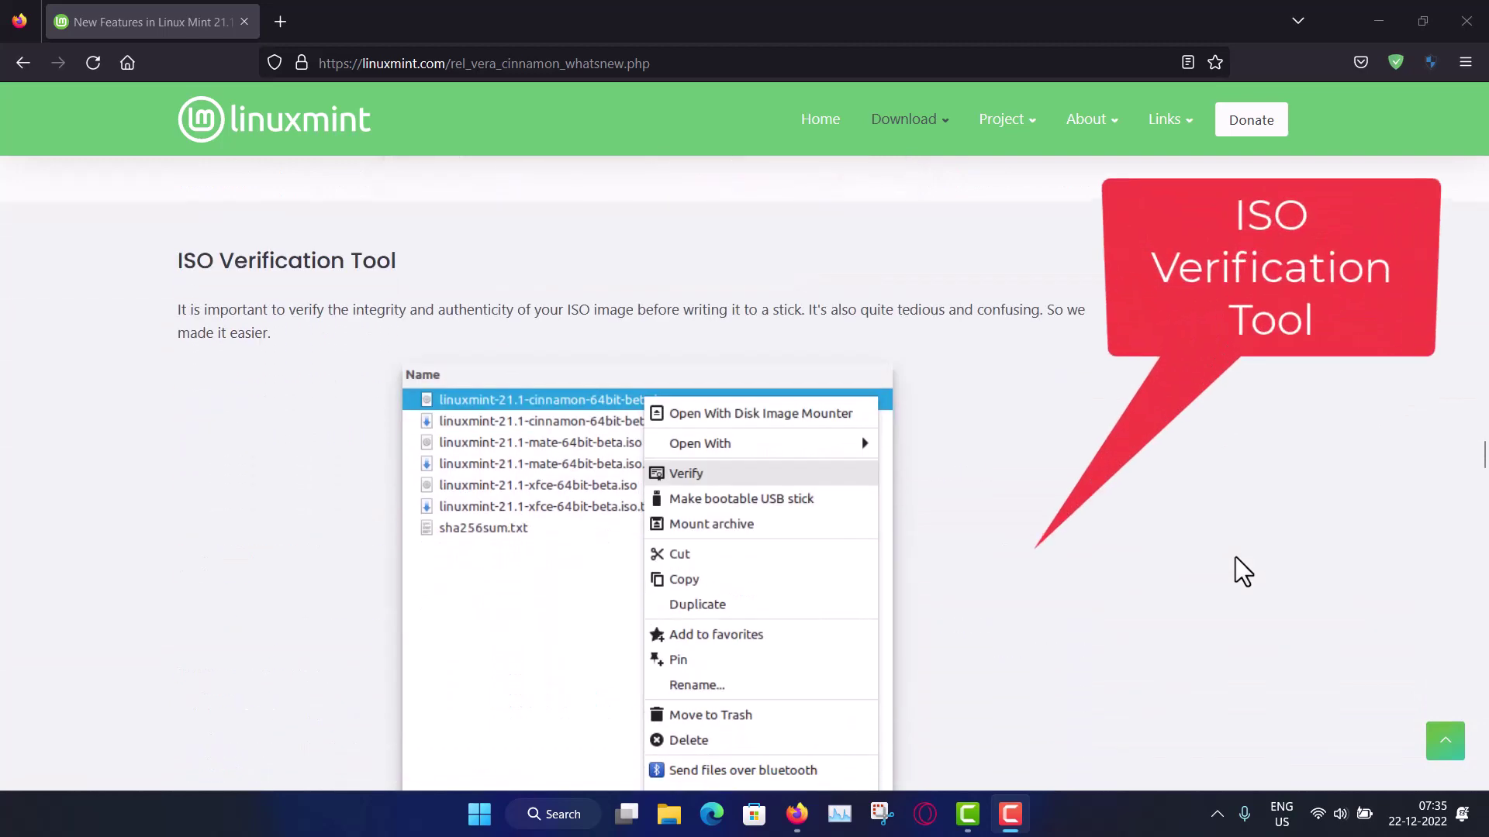
scroll(1235, 557, "down", 1)
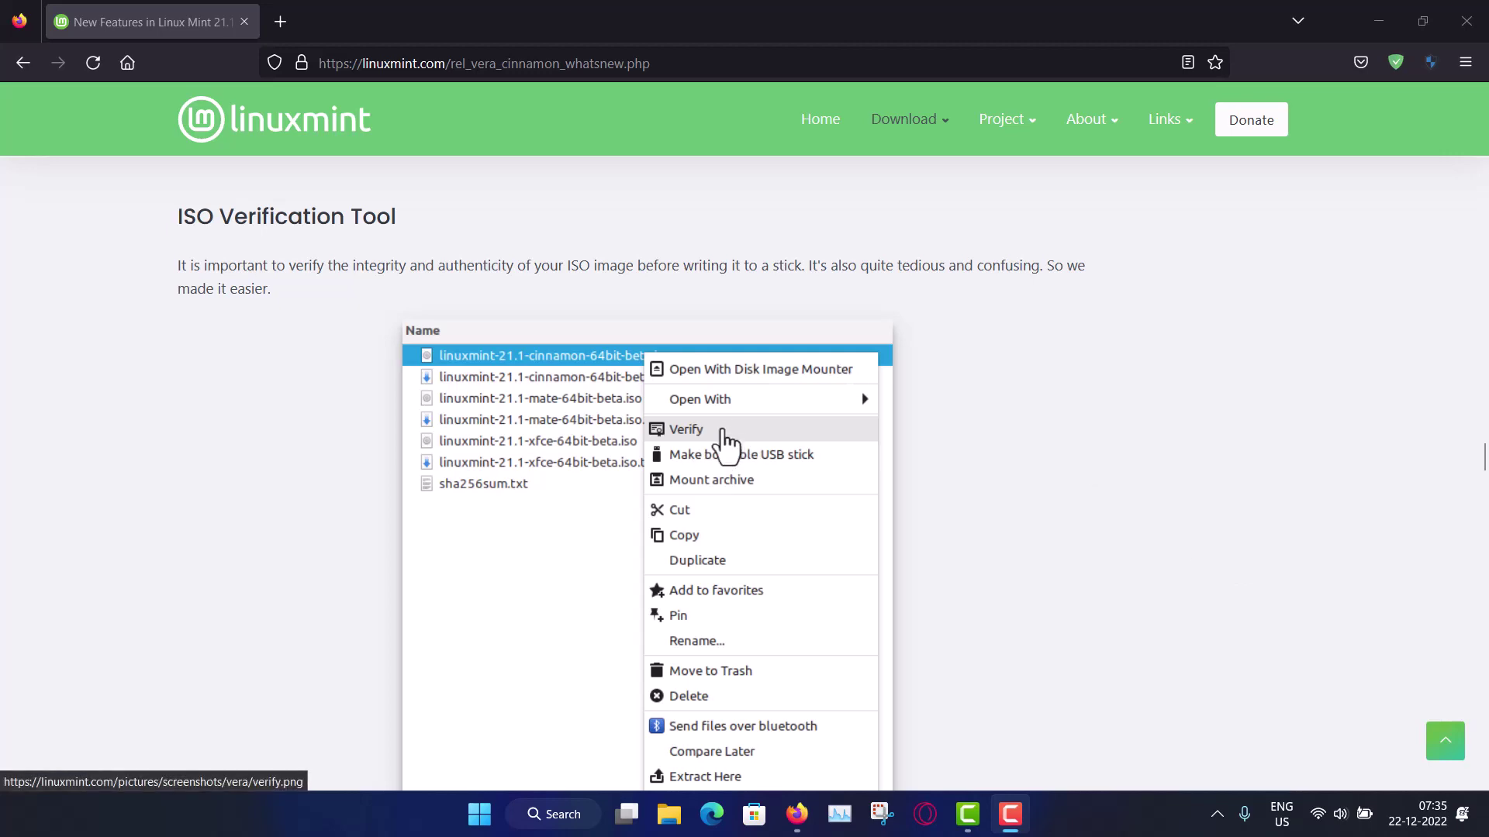
scroll(1063, 440, "down", 5)
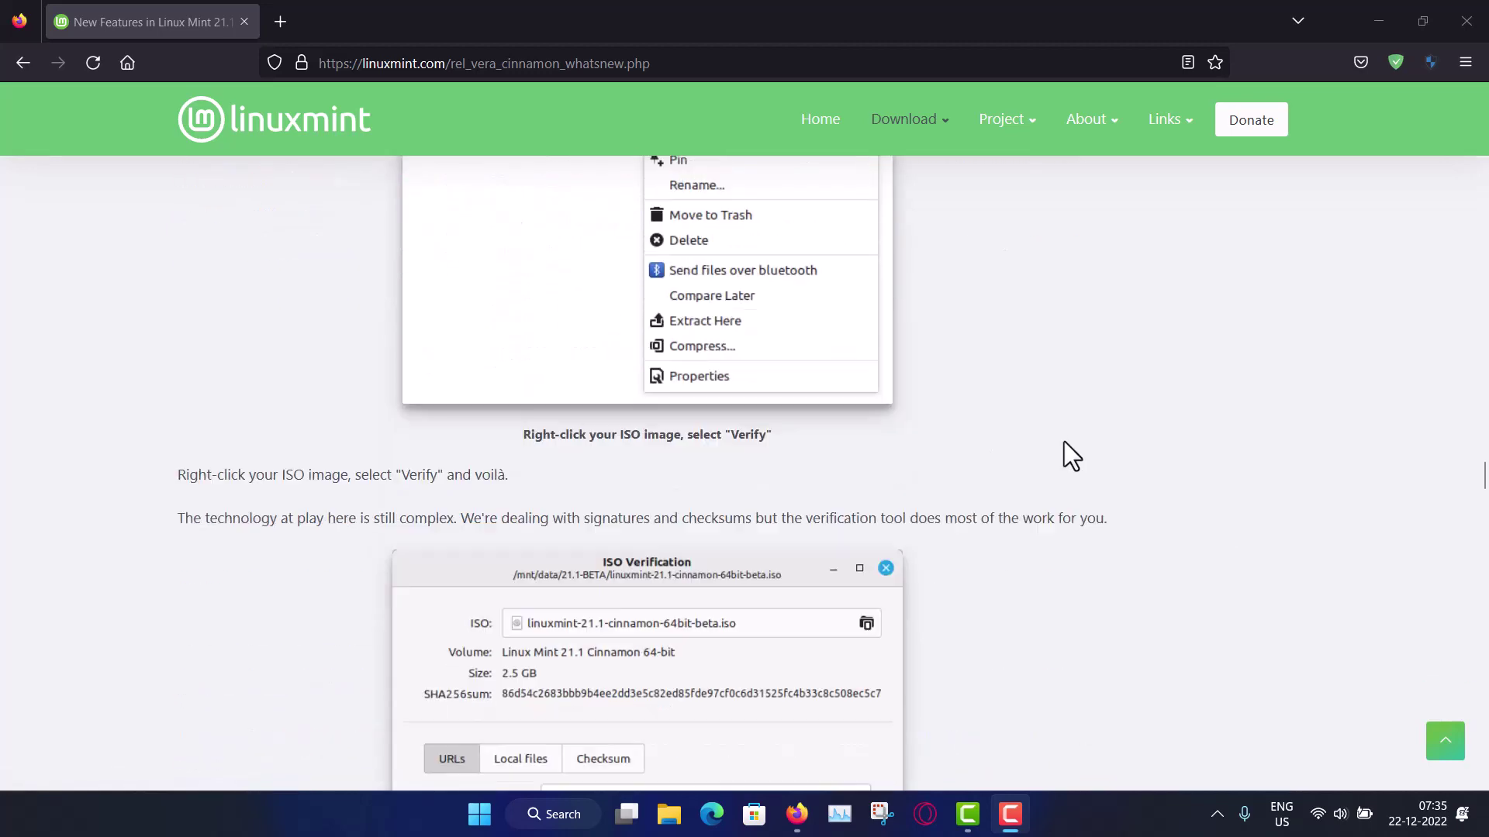
scroll(1064, 440, "down", 2)
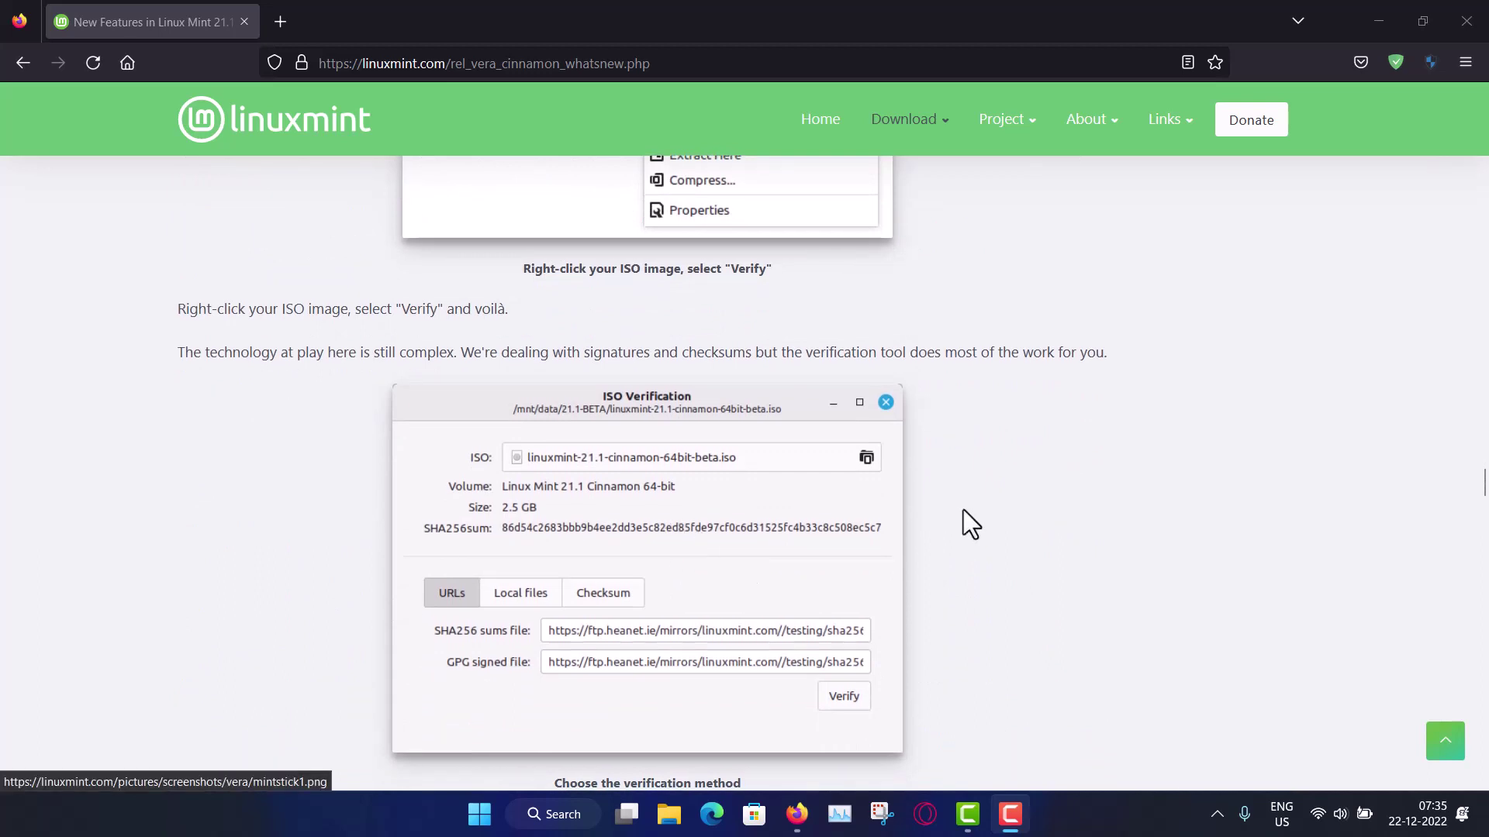
scroll(1101, 489, "up", 1)
scroll(1098, 475, "down", 1)
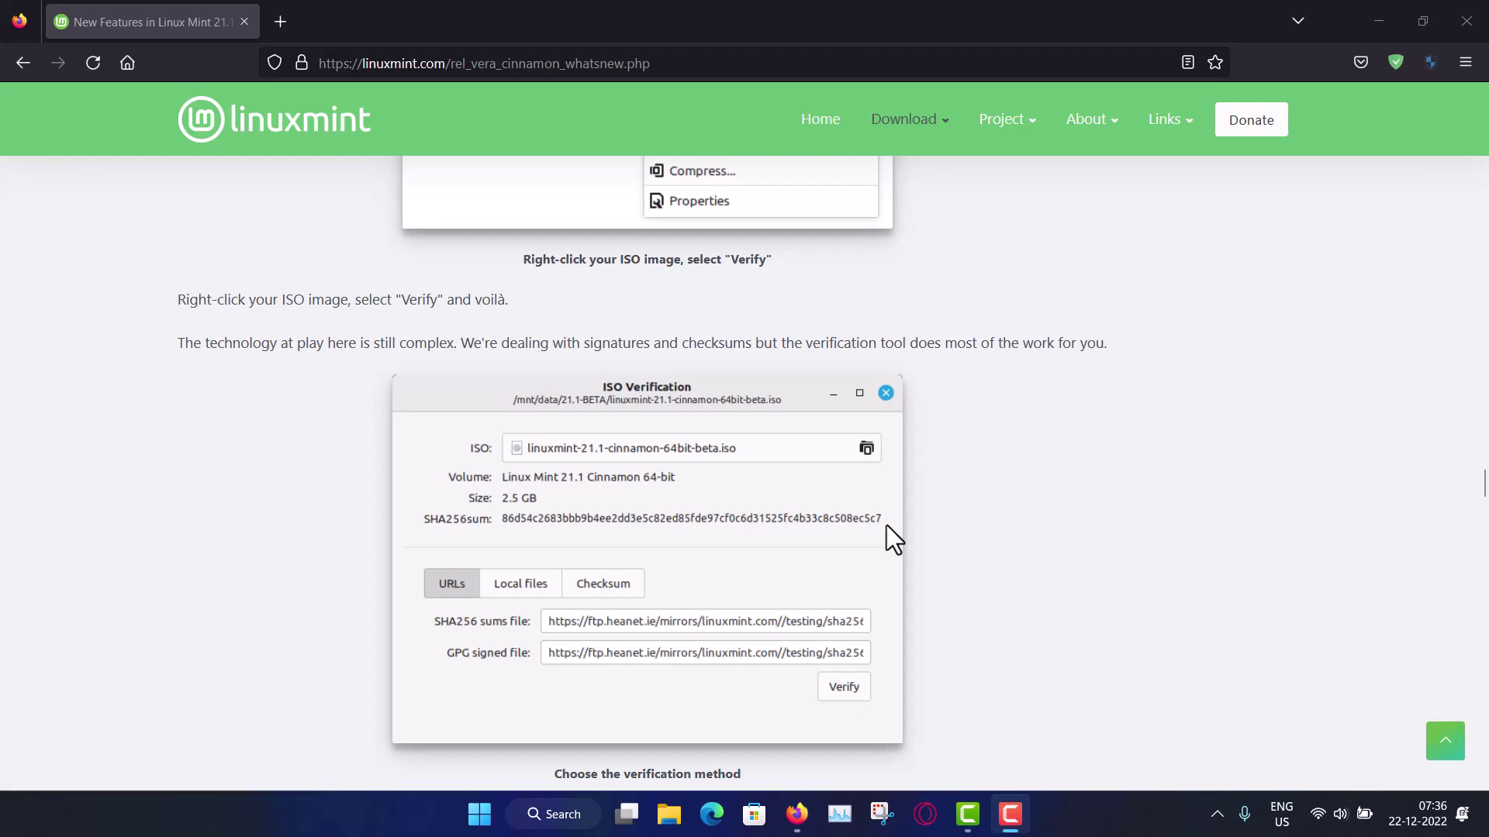
scroll(1042, 518, "up", 1)
scroll(1042, 518, "down", 1)
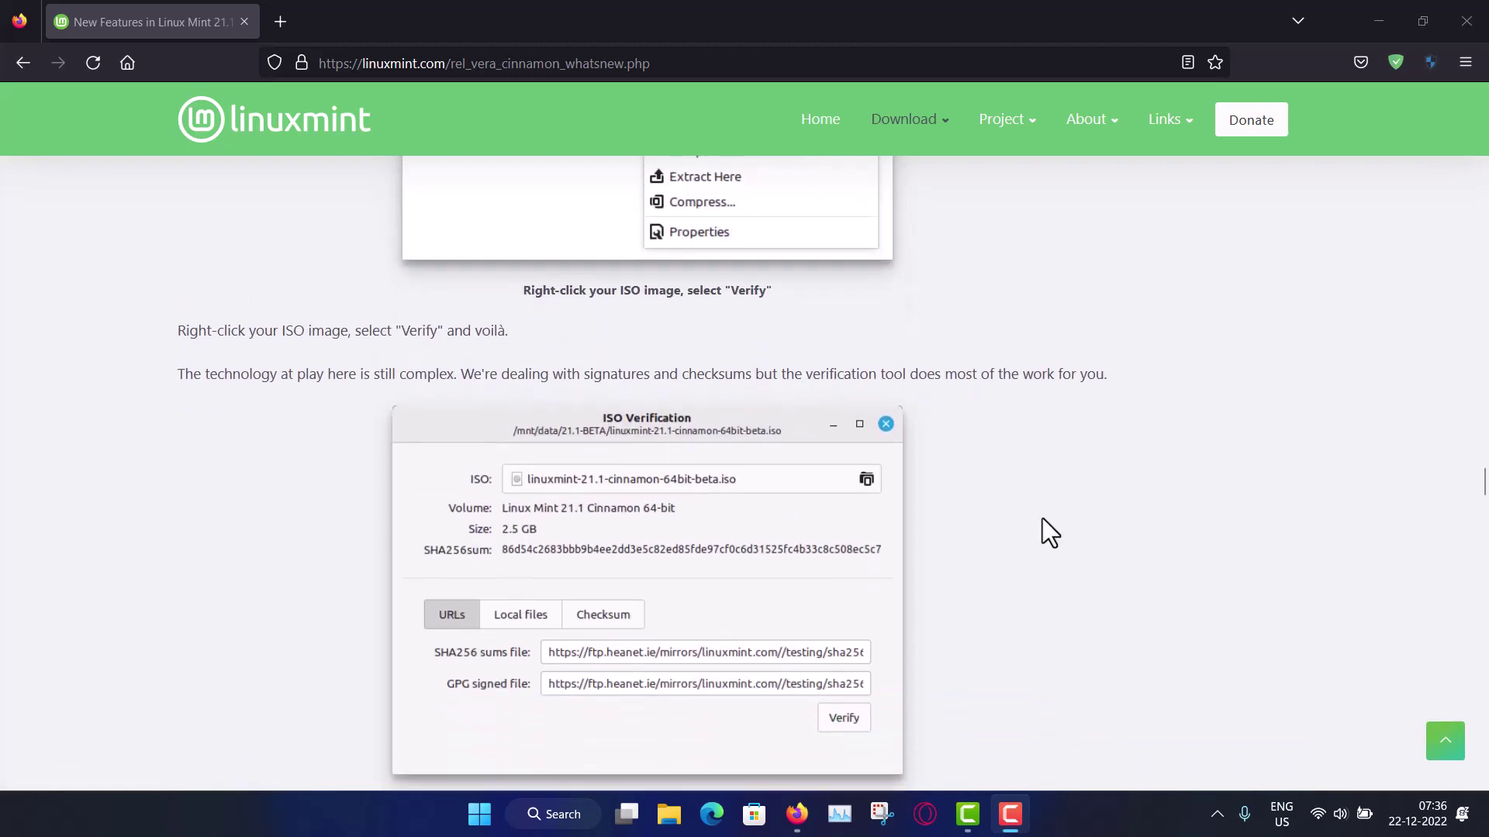
scroll(1042, 518, "down", 4)
scroll(1042, 517, "down", 3)
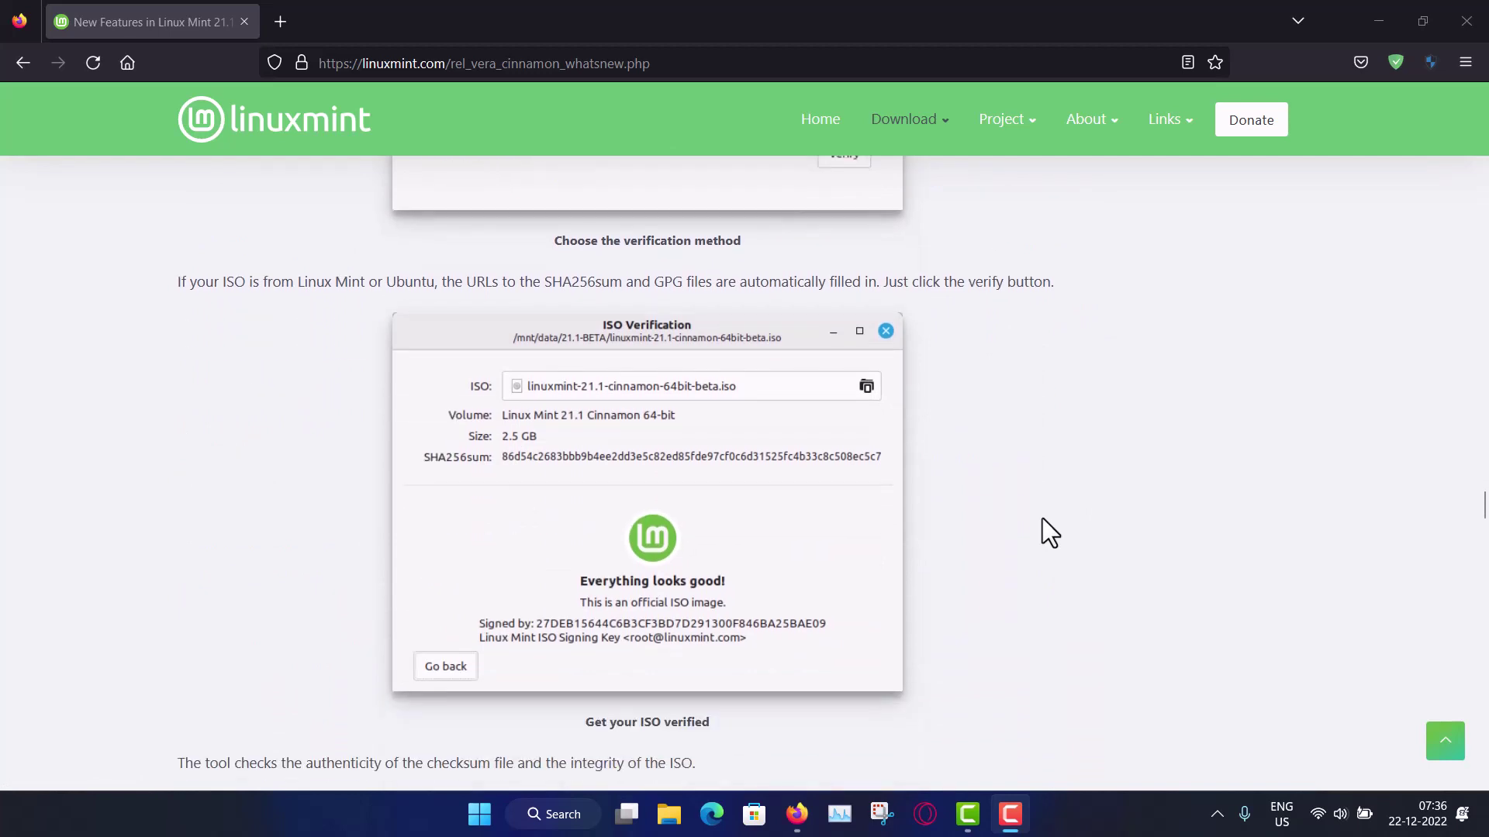
scroll(1042, 518, "down", 1)
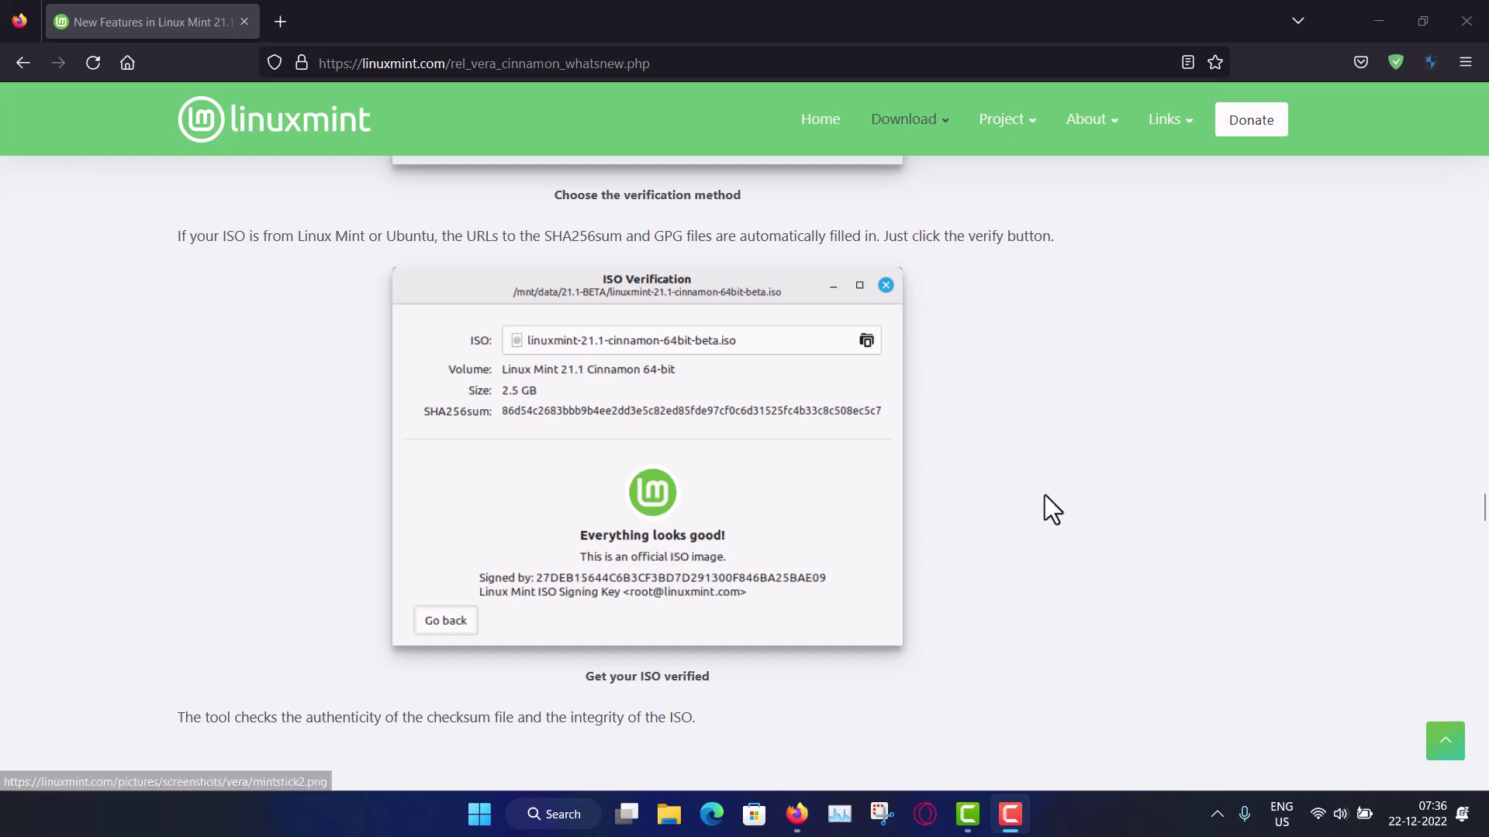
scroll(1111, 422, "up", 5)
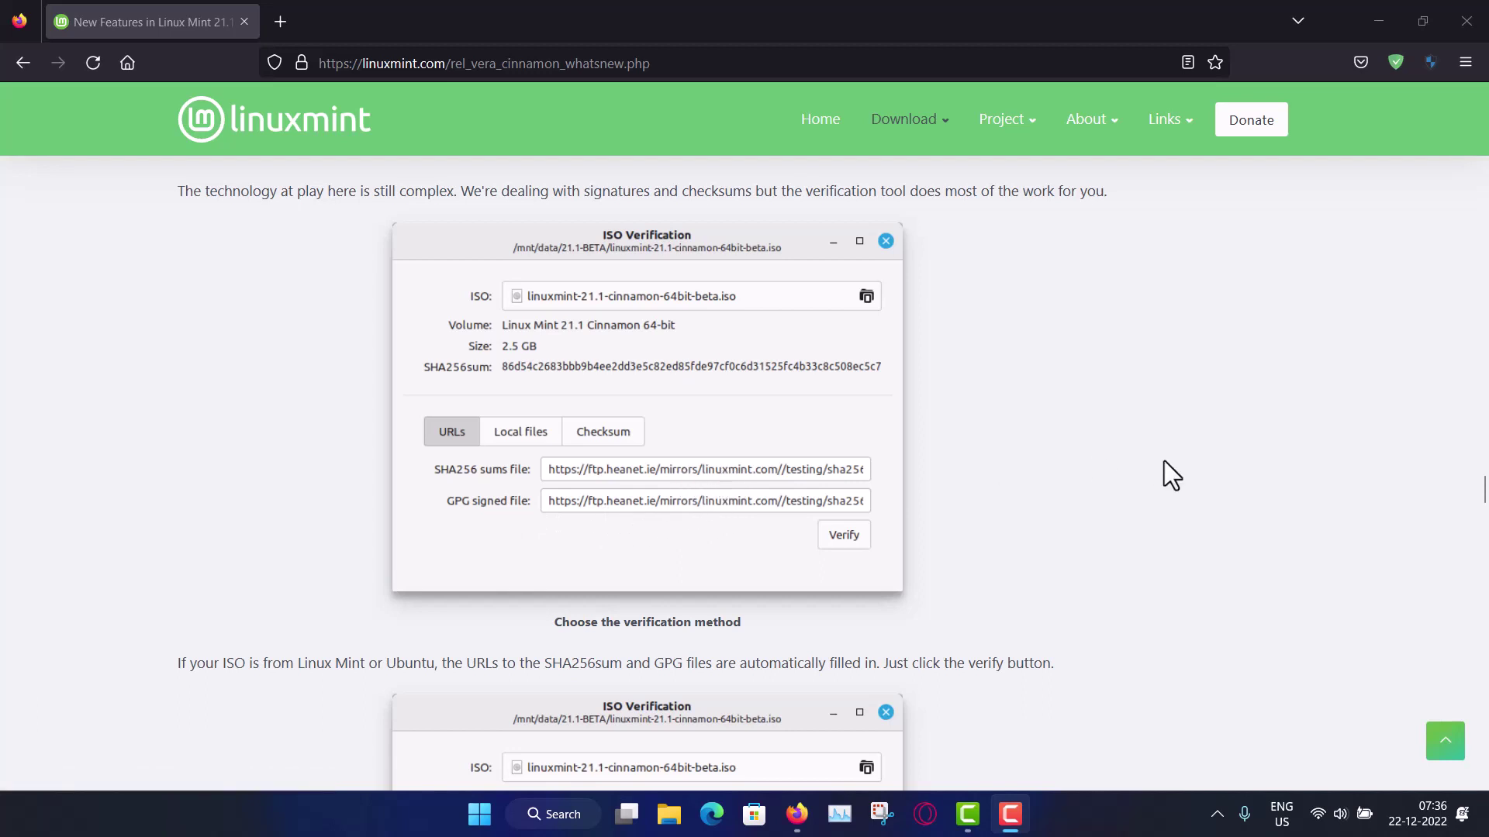
Step: Read the Stick Formatter and Image Writer section, including the Verify option and the handling of Windows images
scroll(1165, 461, "down", 10)
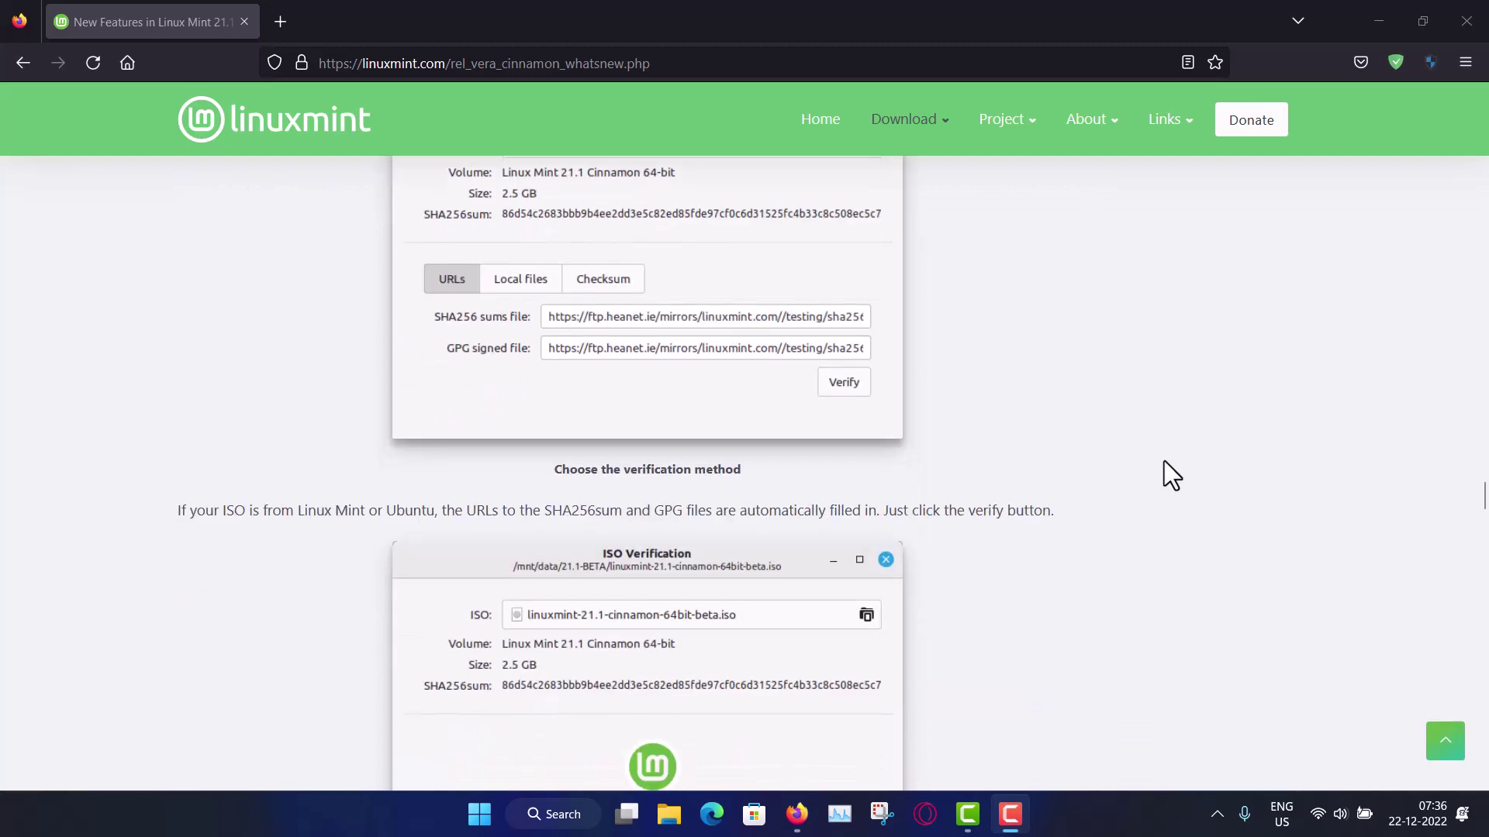
scroll(1165, 460, "down", 2)
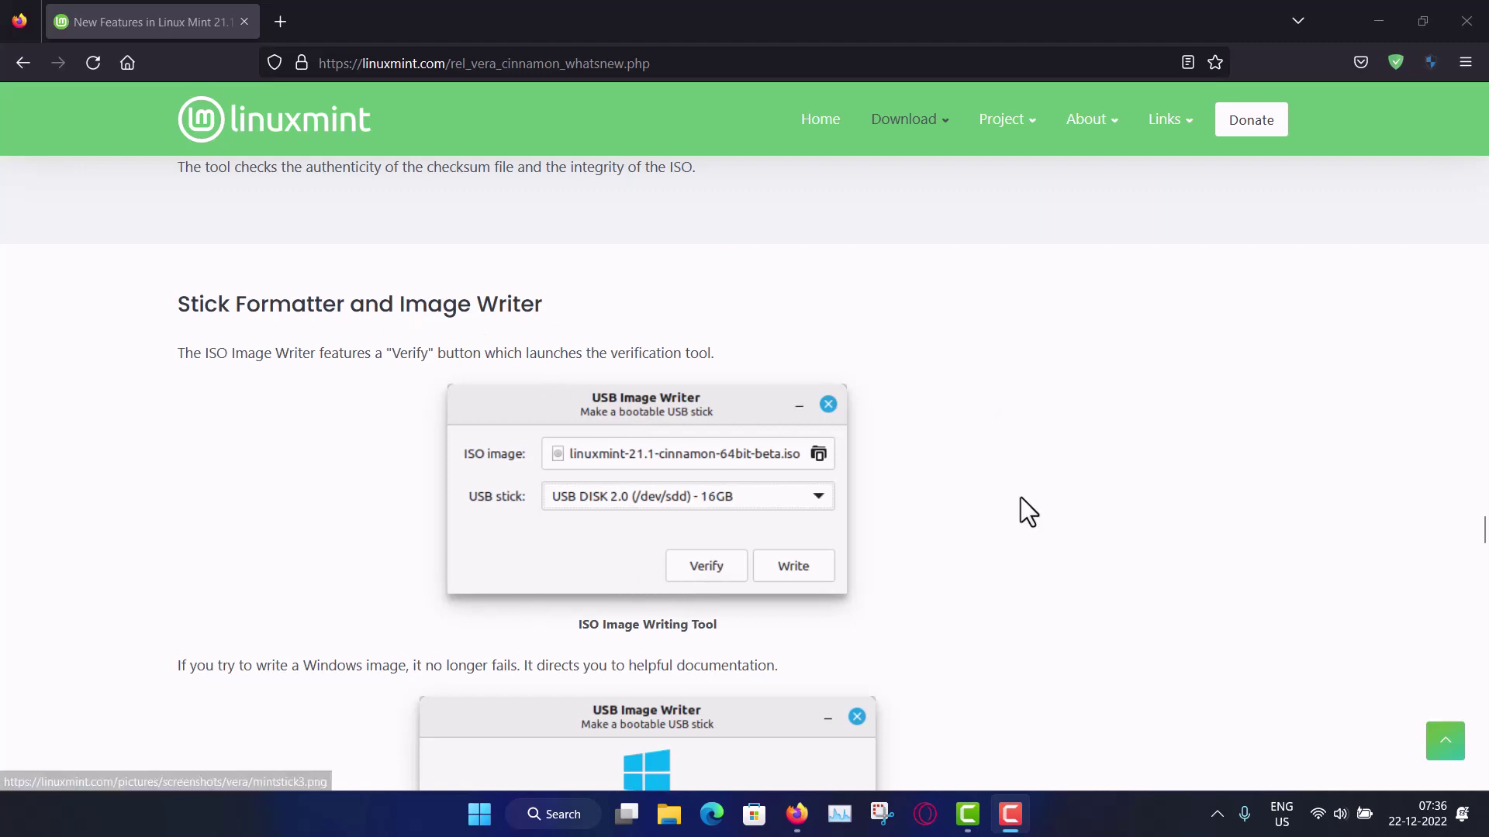
scroll(1020, 498, "down", 4)
scroll(1020, 375, "up", 3)
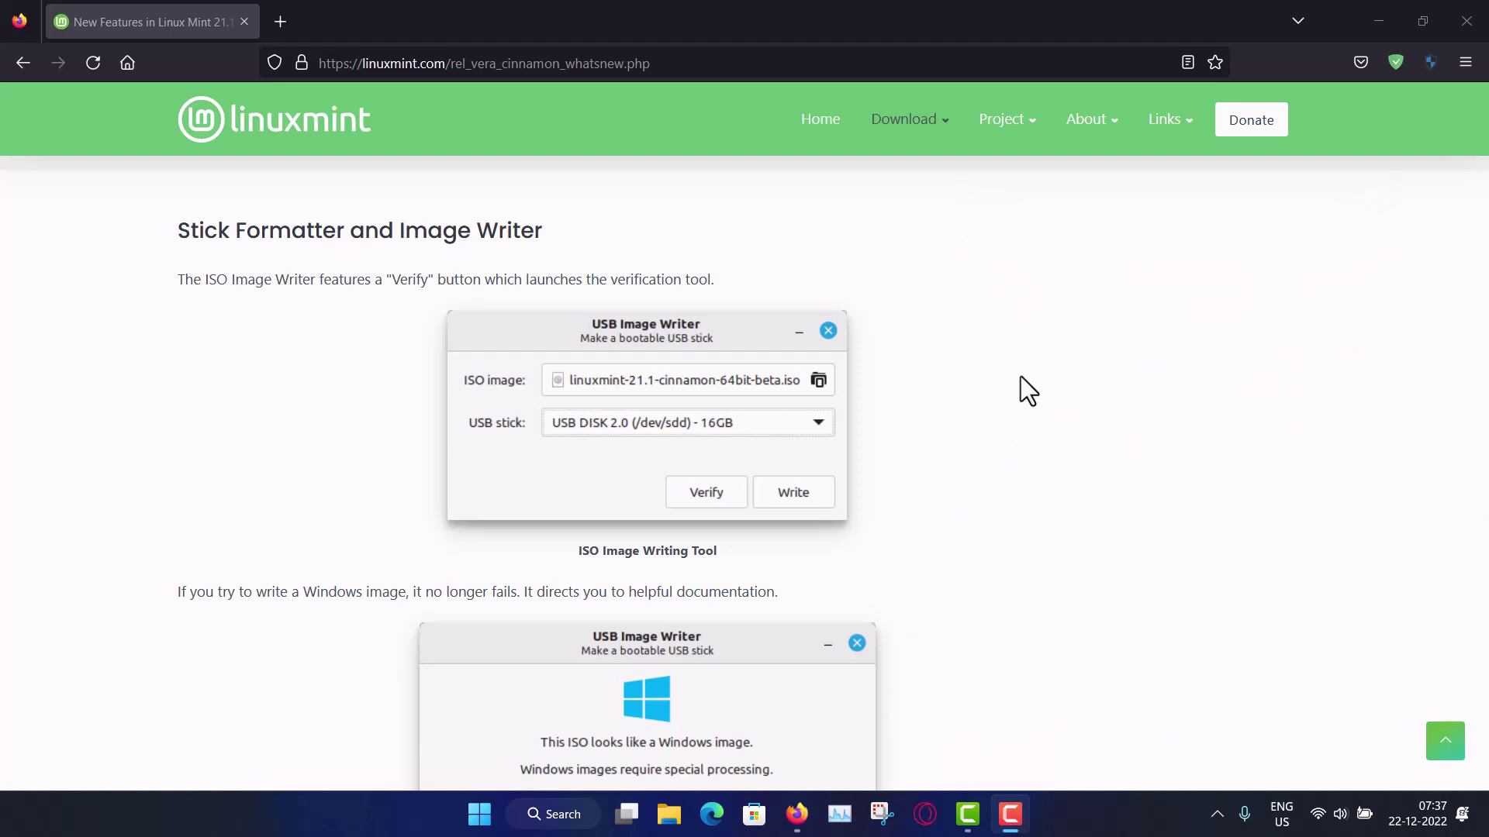
scroll(1020, 378, "down", 3)
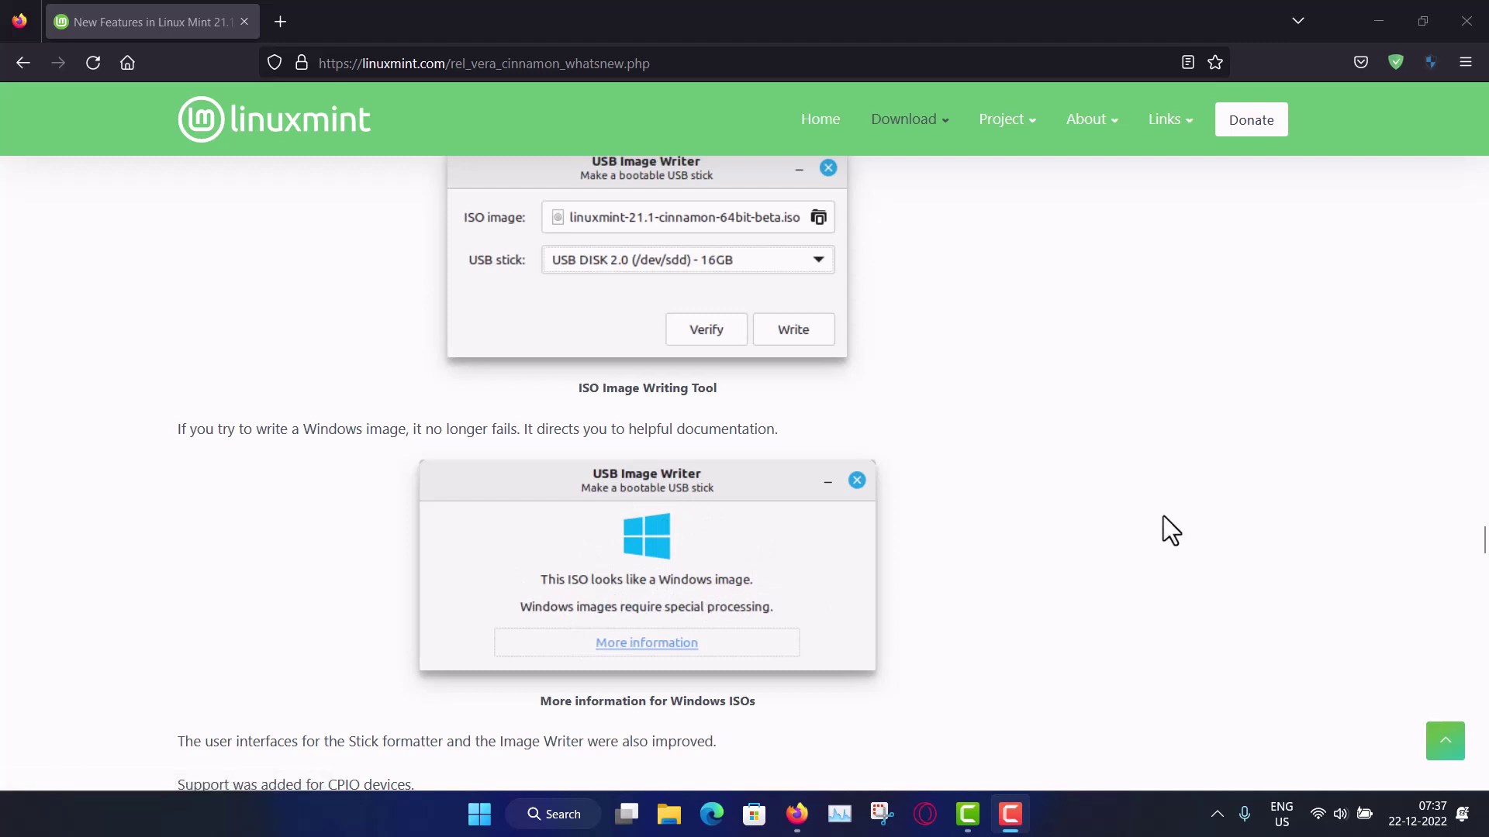
scroll(1170, 531, "down", 1)
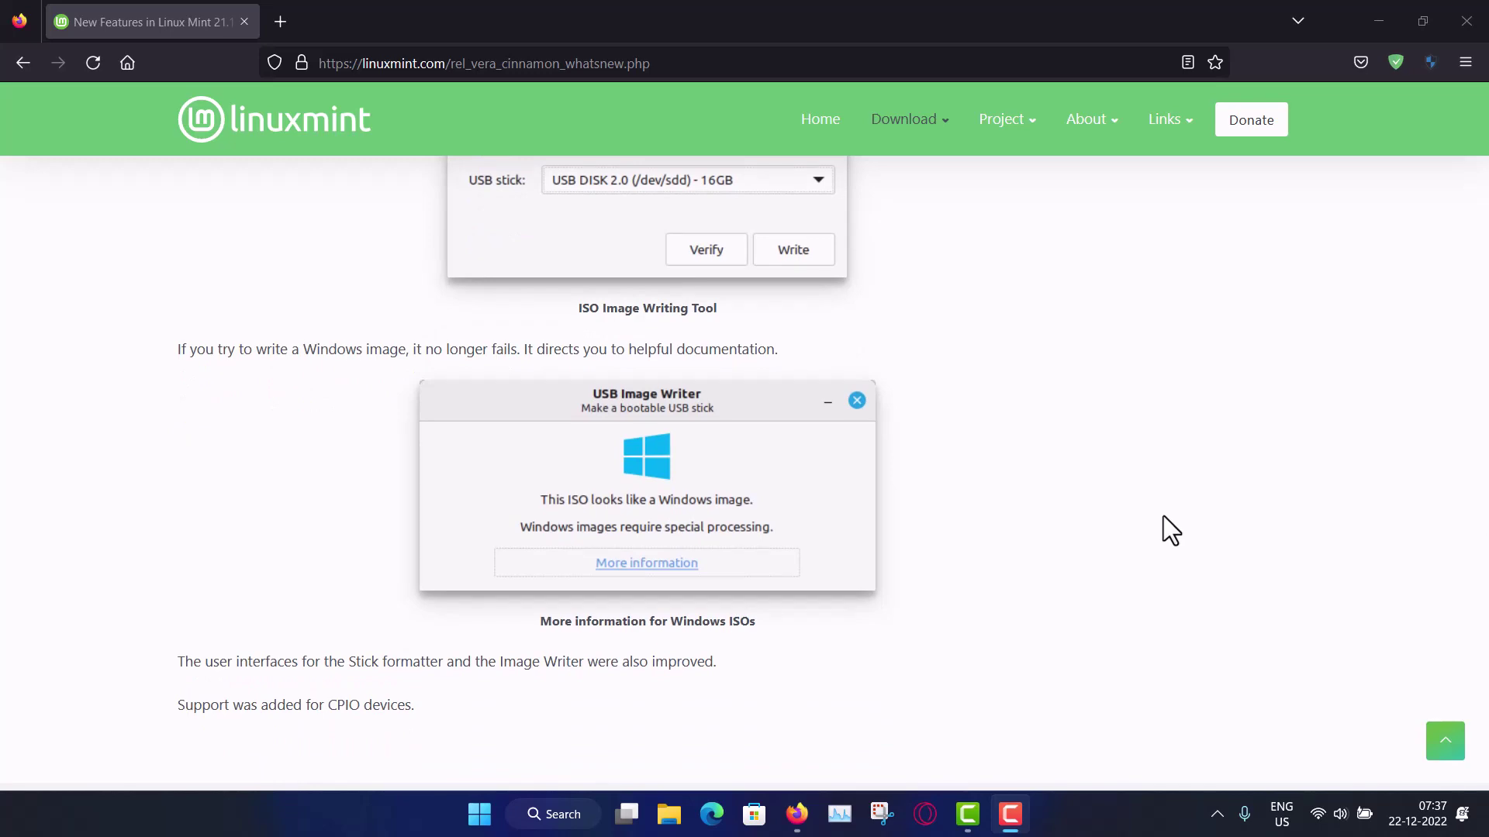
Step: Read the XApps improvements section and the Corner bar notes under Cinnamon 5.6
scroll(1170, 531, "down", 6)
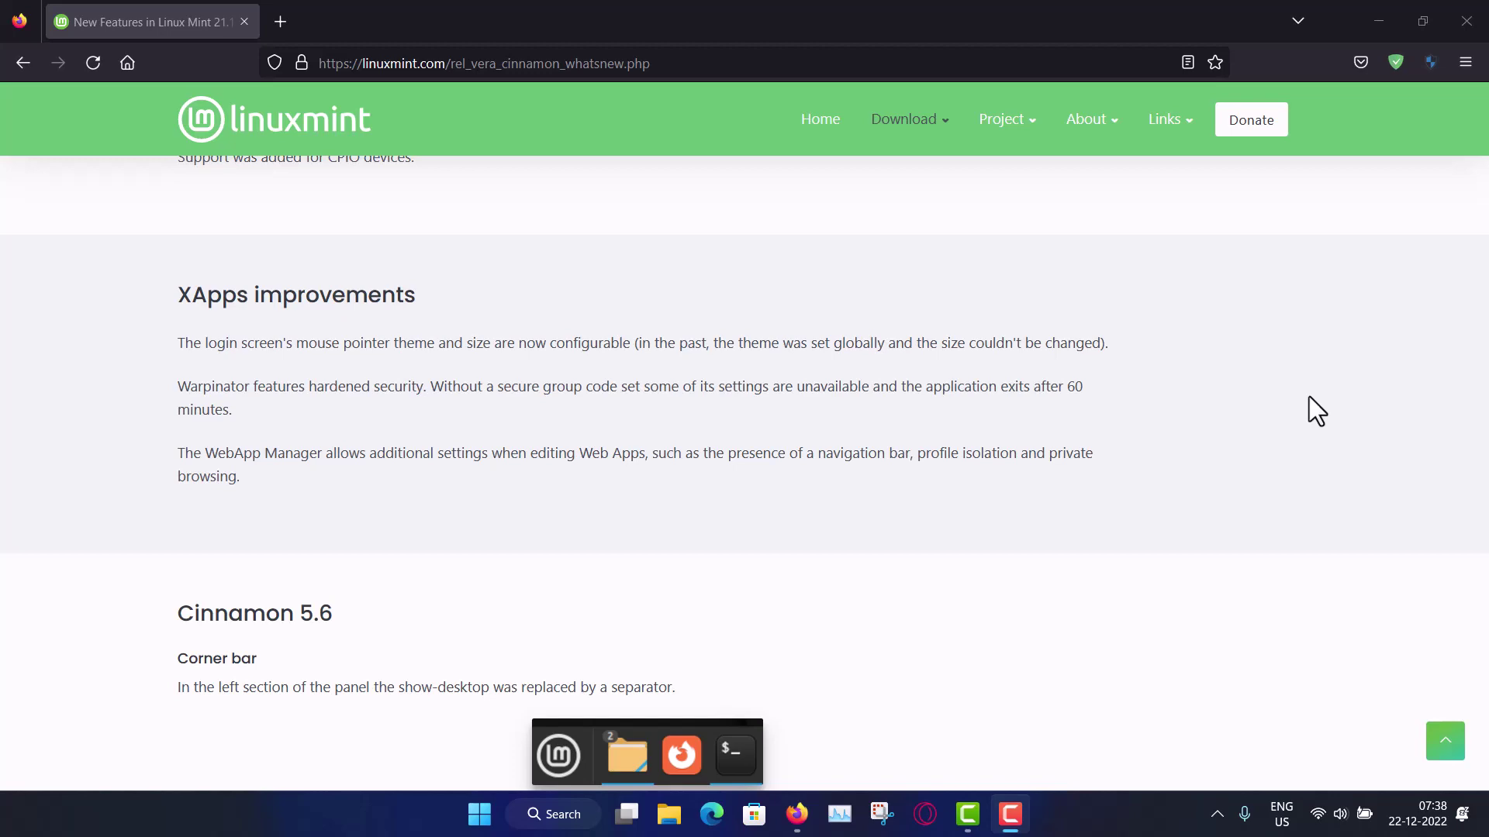
scroll(1309, 397, "down", 4)
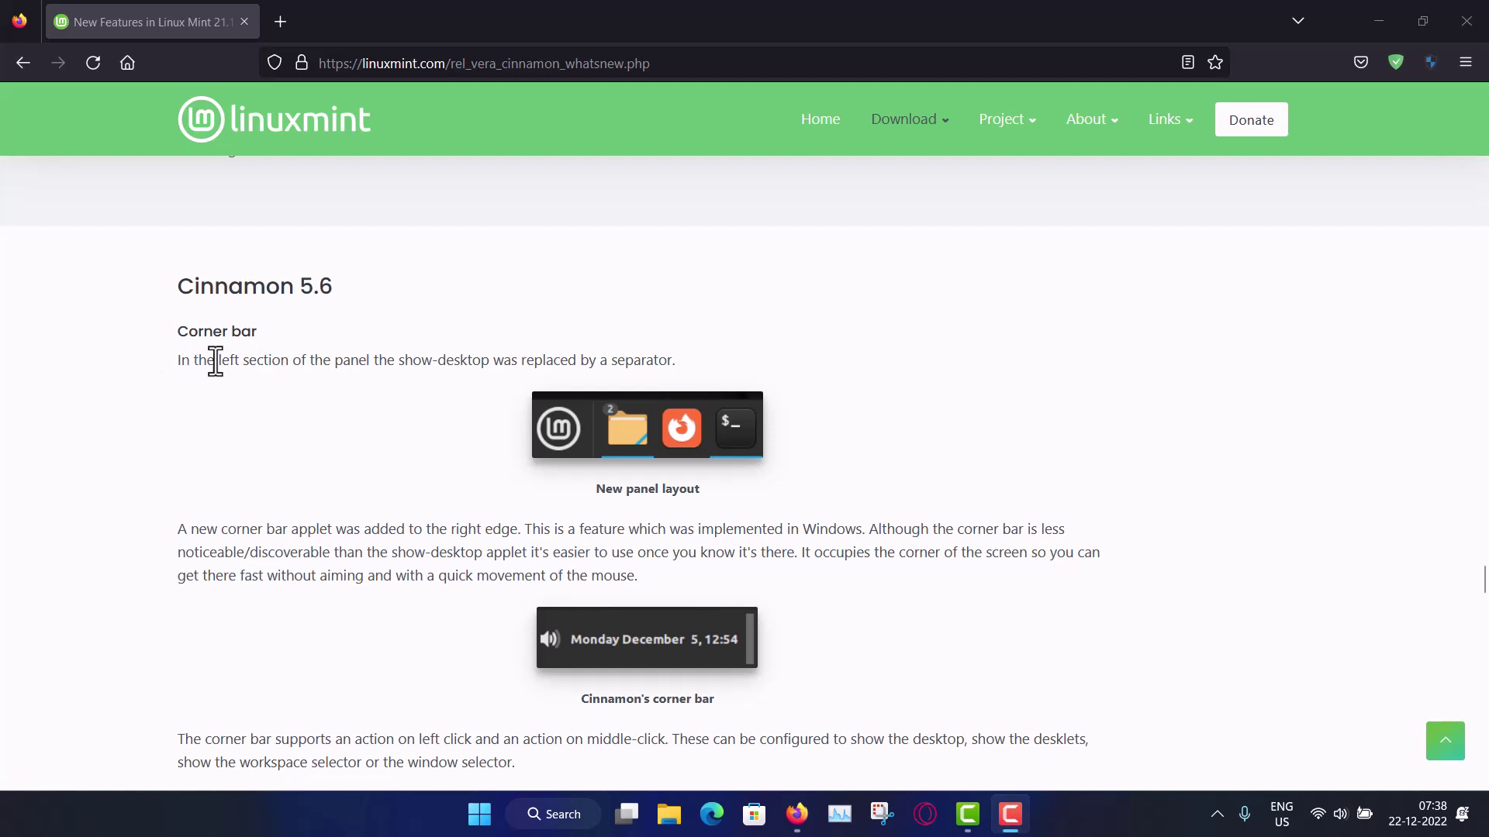
scroll(304, 432, "down", 2)
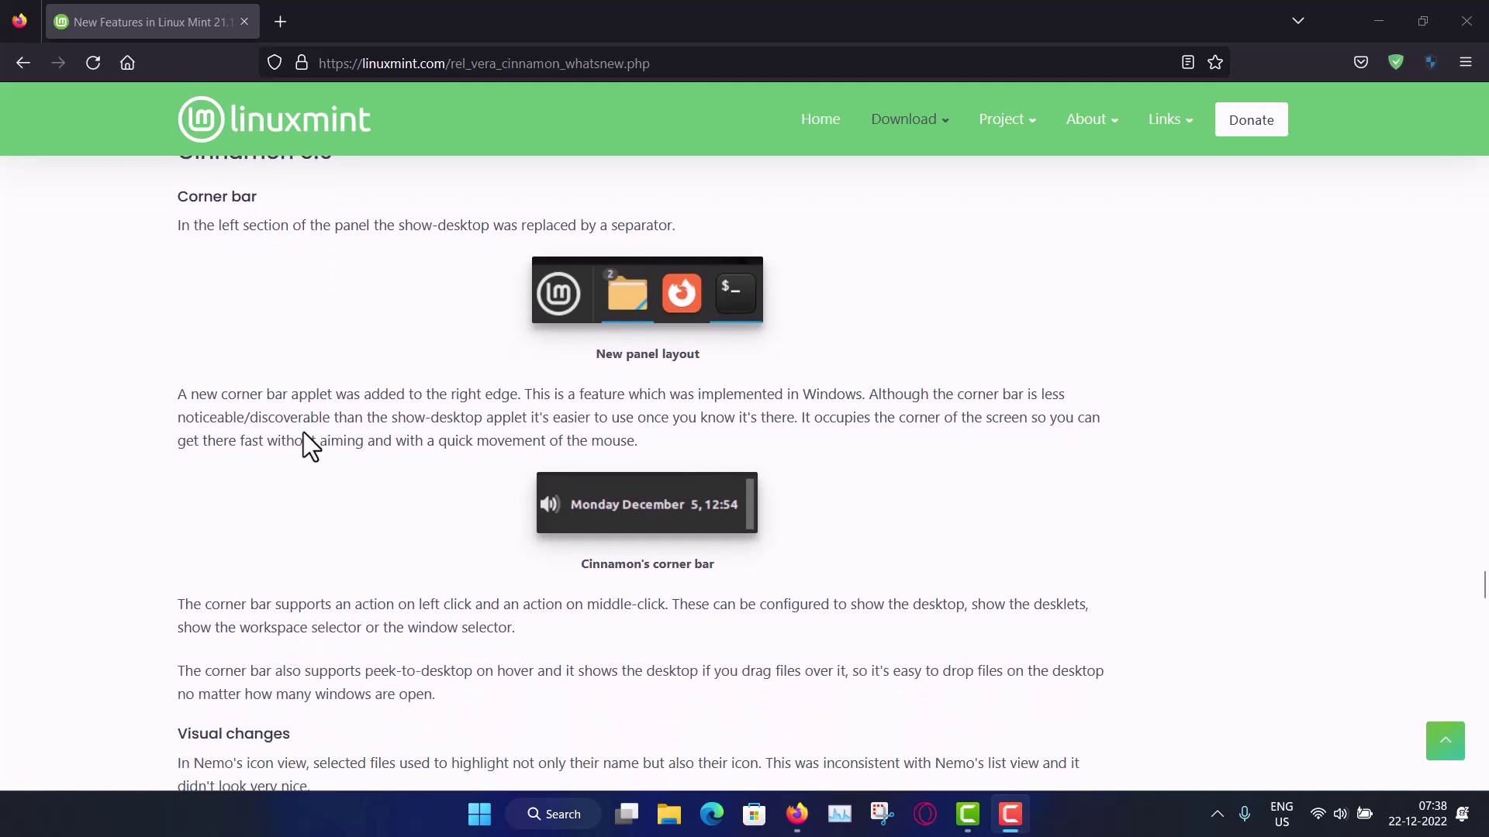
scroll(304, 433, "down", 2)
Step: Examine Cinnamon 5.6's Visual changes, including Nemo highlighting, desktop icons, the Display Settings shortcut and monospace dates
scroll(303, 432, "down", 5)
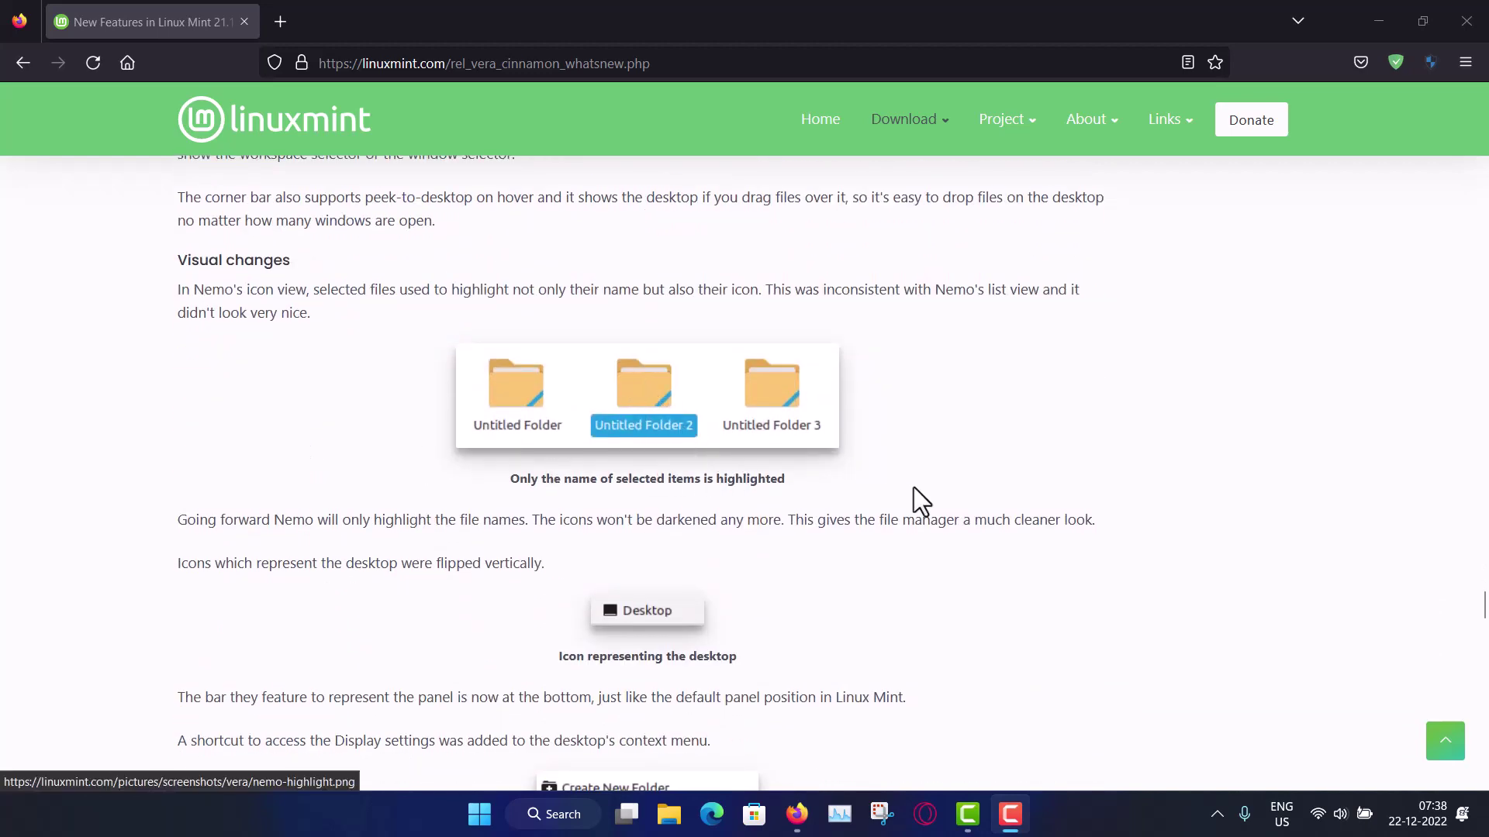
scroll(914, 487, "down", 4)
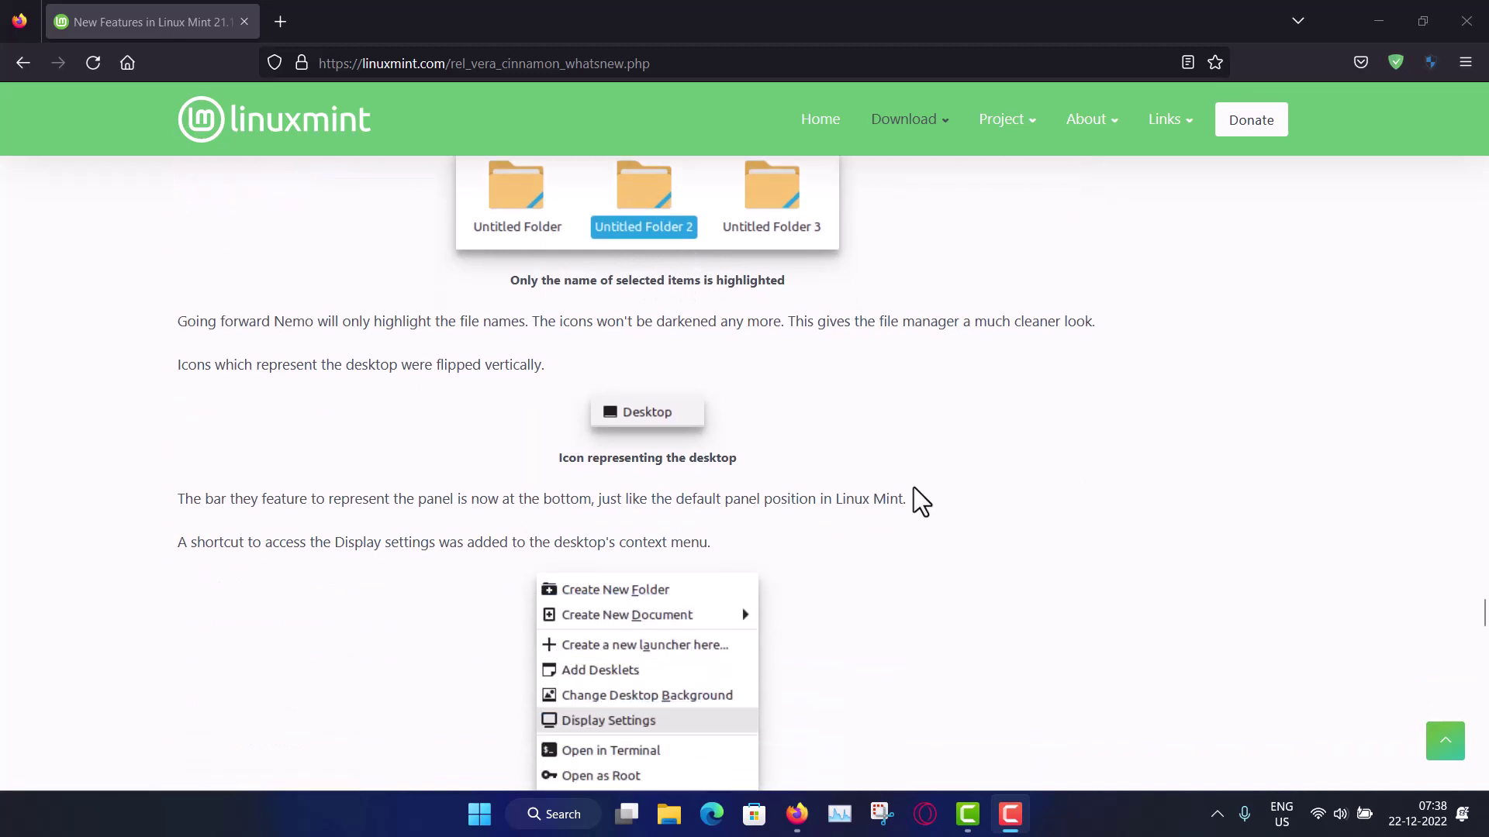
scroll(913, 487, "down", 7)
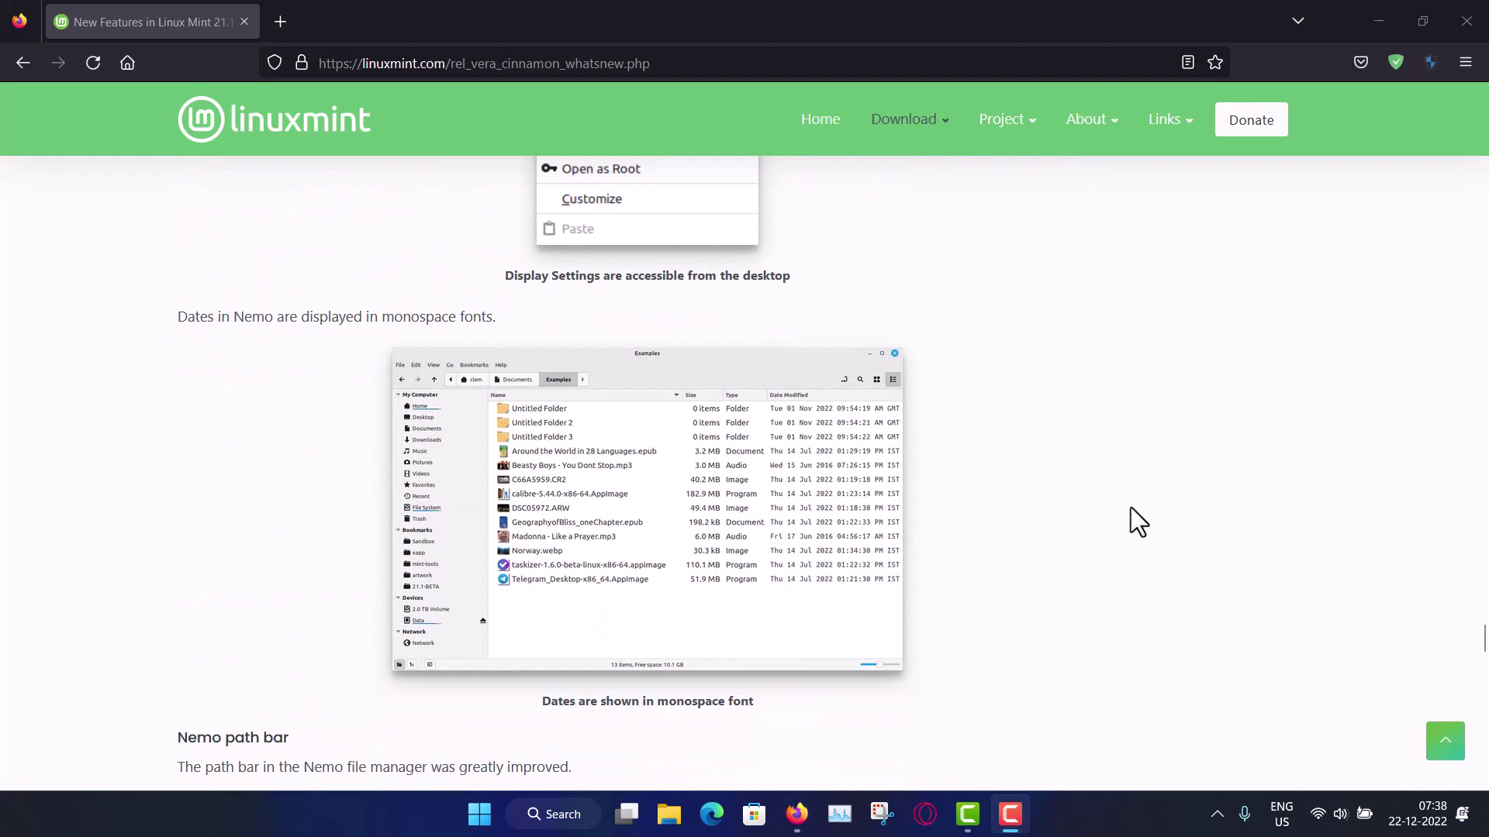
scroll(1131, 507, "down", 1)
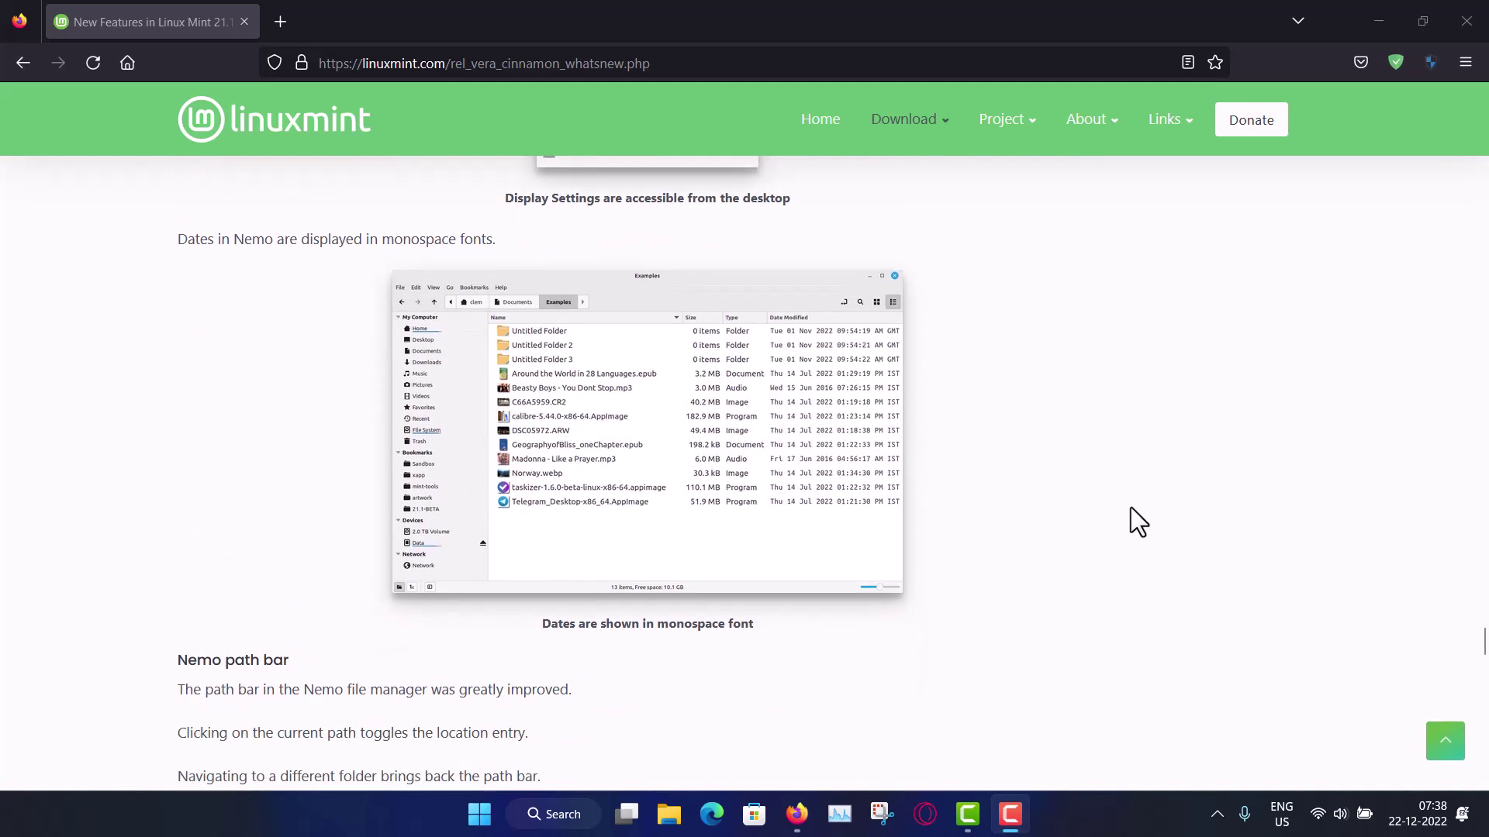
scroll(1131, 509, "down", 1)
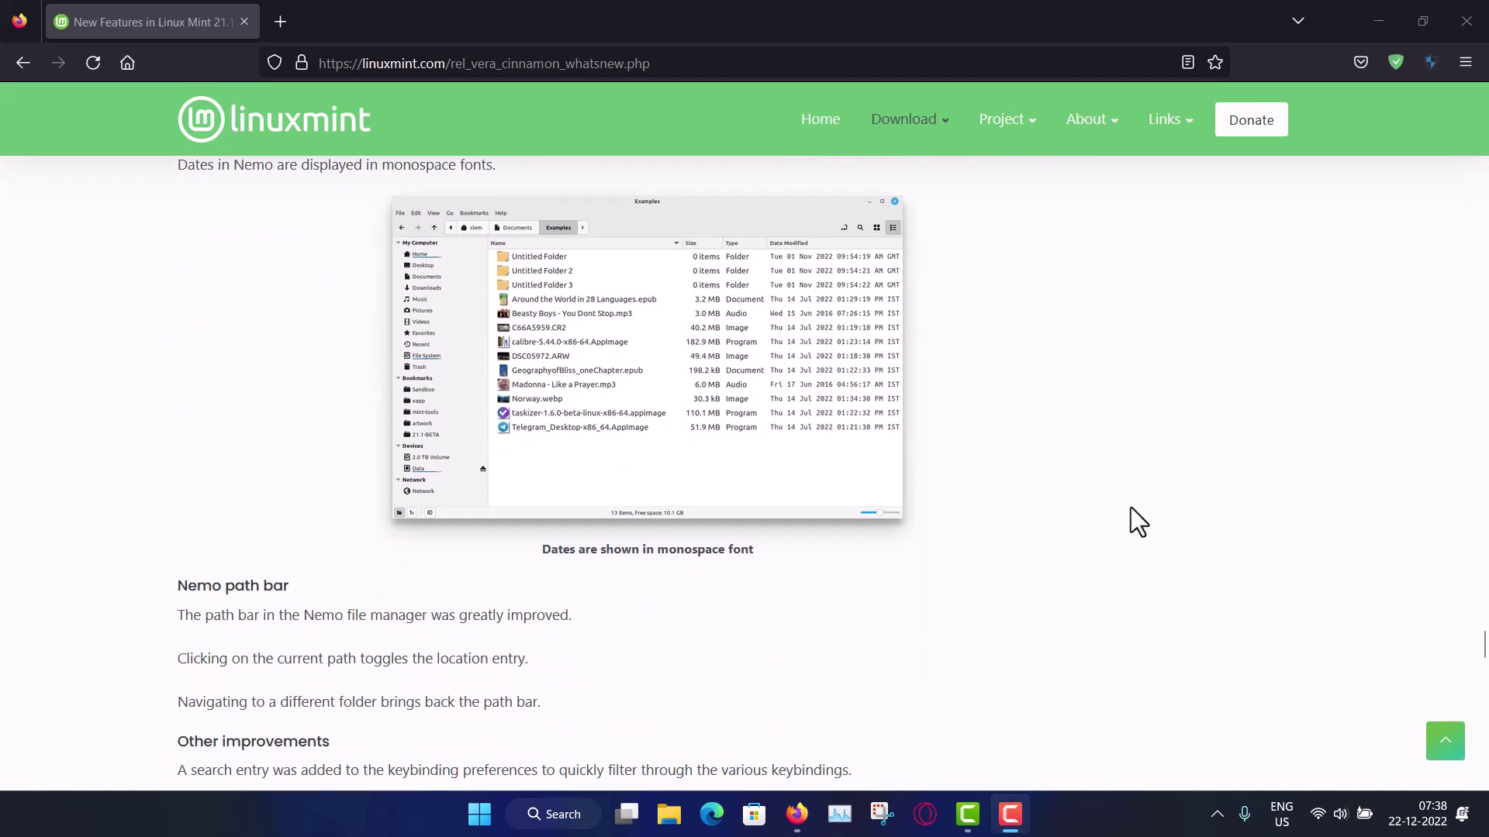
Step: Read the Nemo path bar notes, Cinnamon's other improvements and the general Other improvements section on password prompts and PPA keys
scroll(1130, 507, "down", 2)
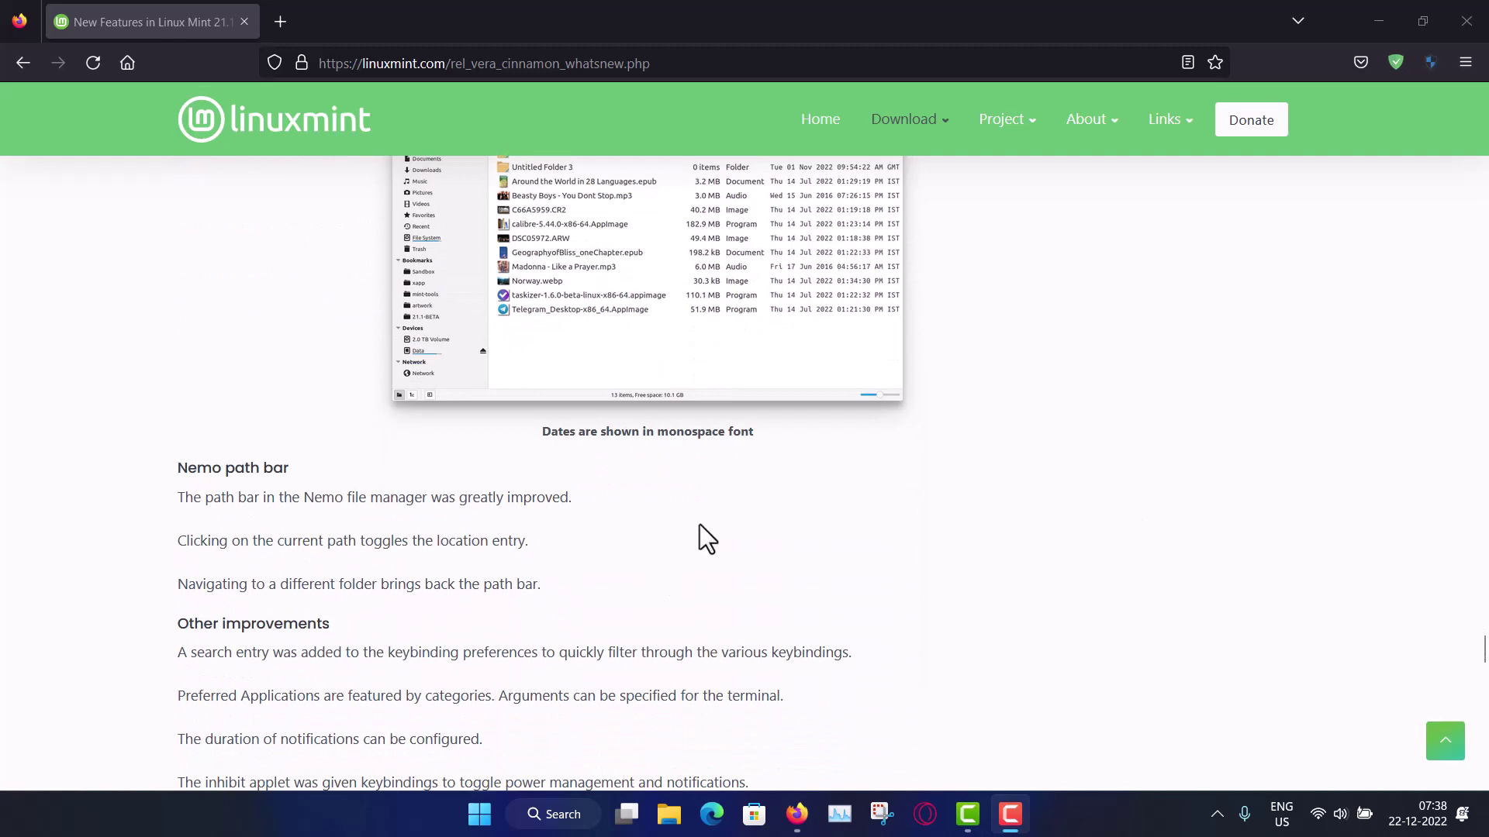
scroll(699, 525, "down", 1)
scroll(956, 462, "down", 2)
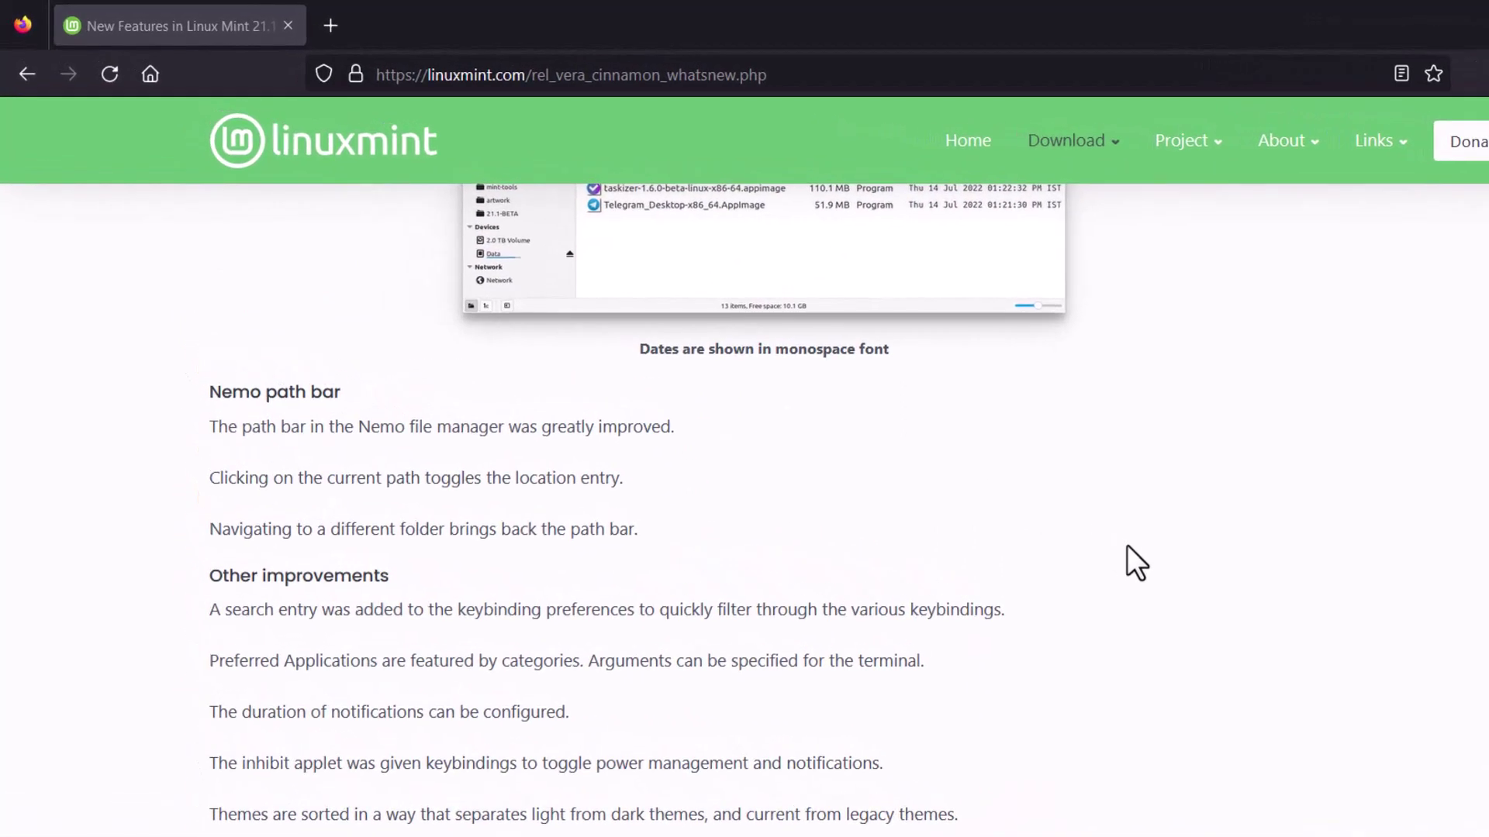
scroll(1128, 547, "down", 1)
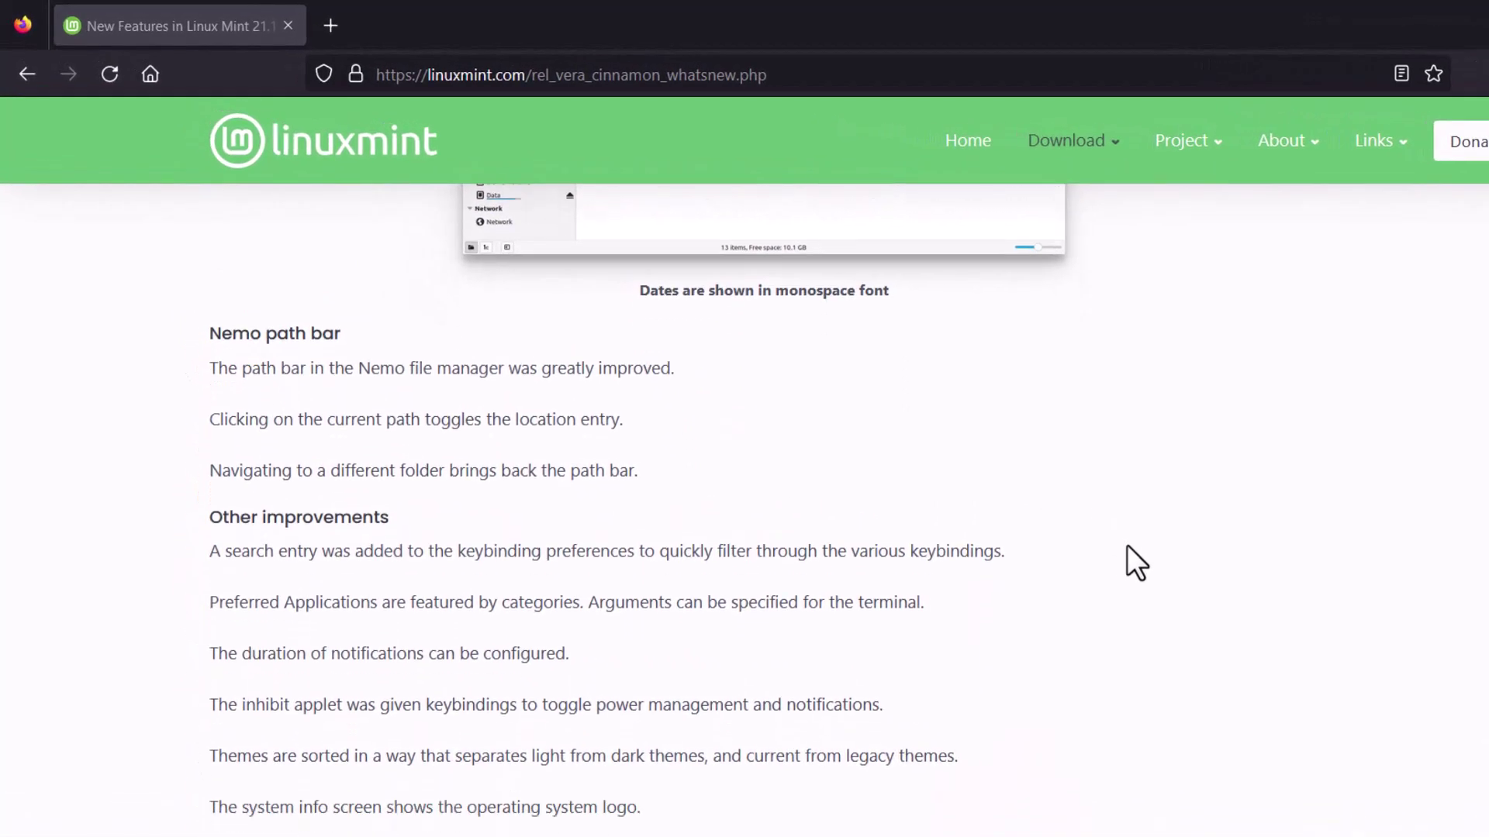
scroll(1127, 546, "down", 1)
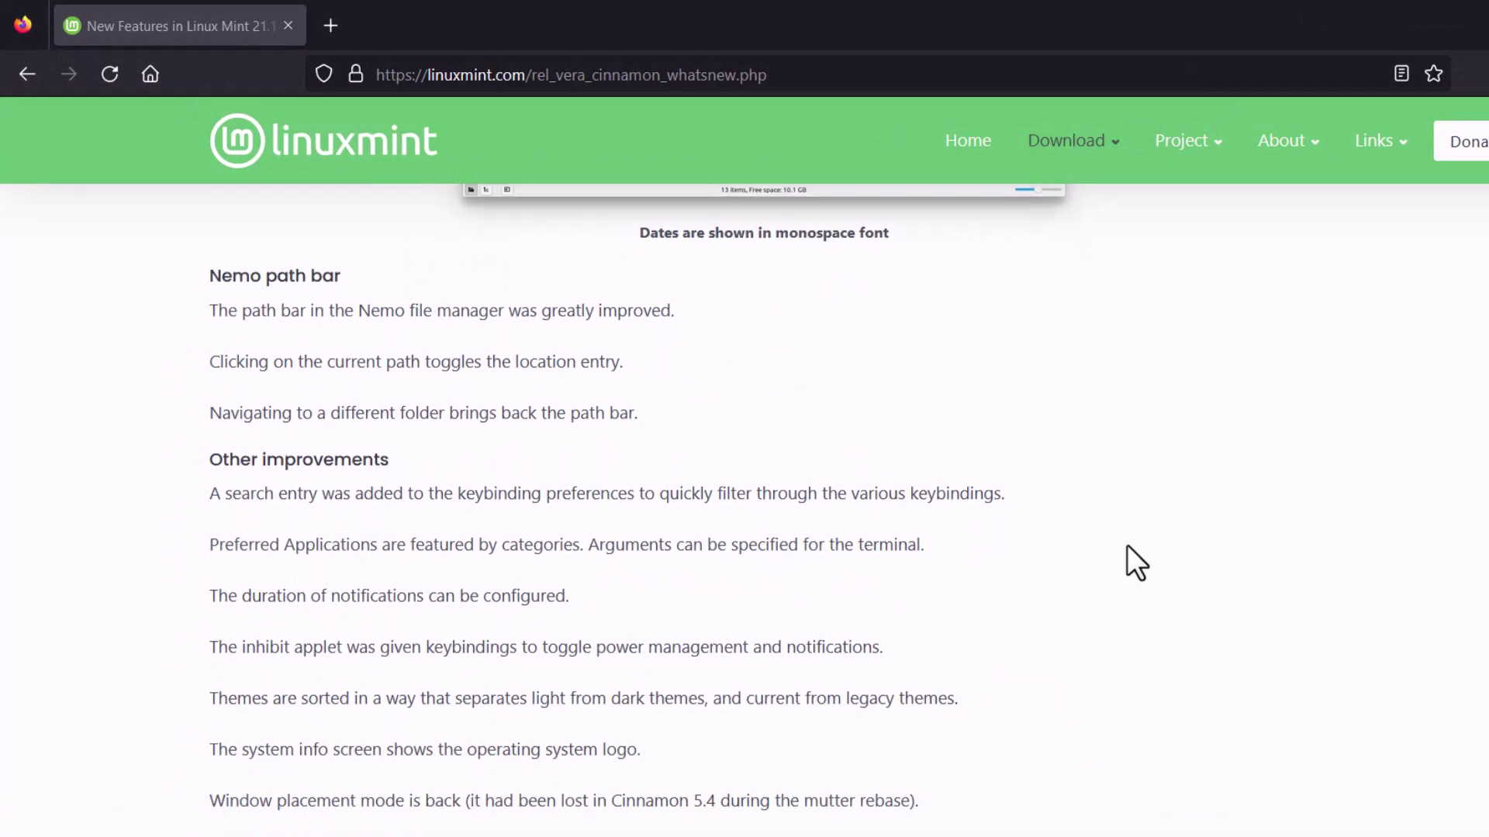
scroll(1127, 545, "down", 9)
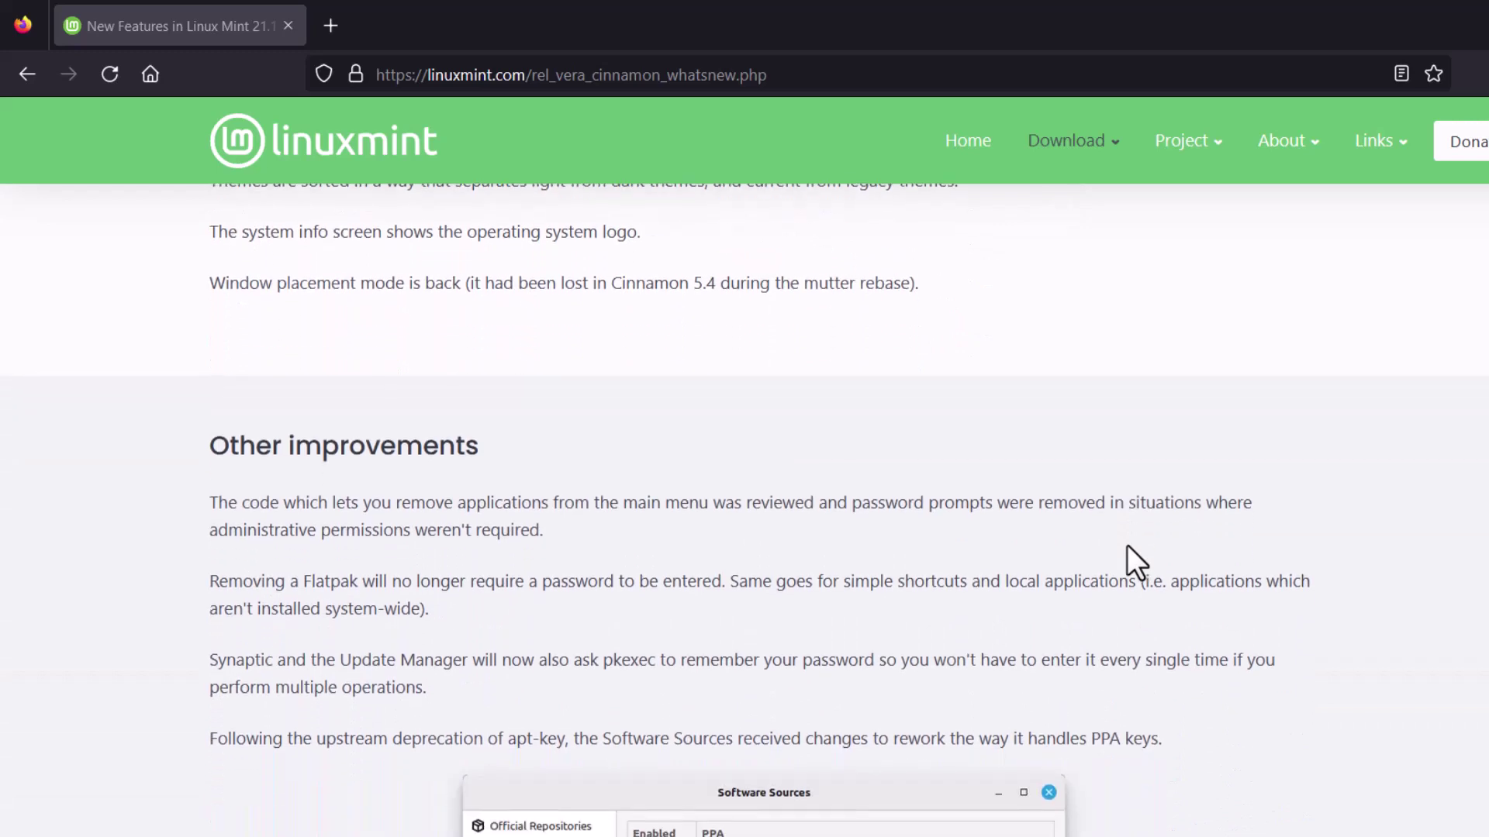
scroll(1136, 563, "down", 1)
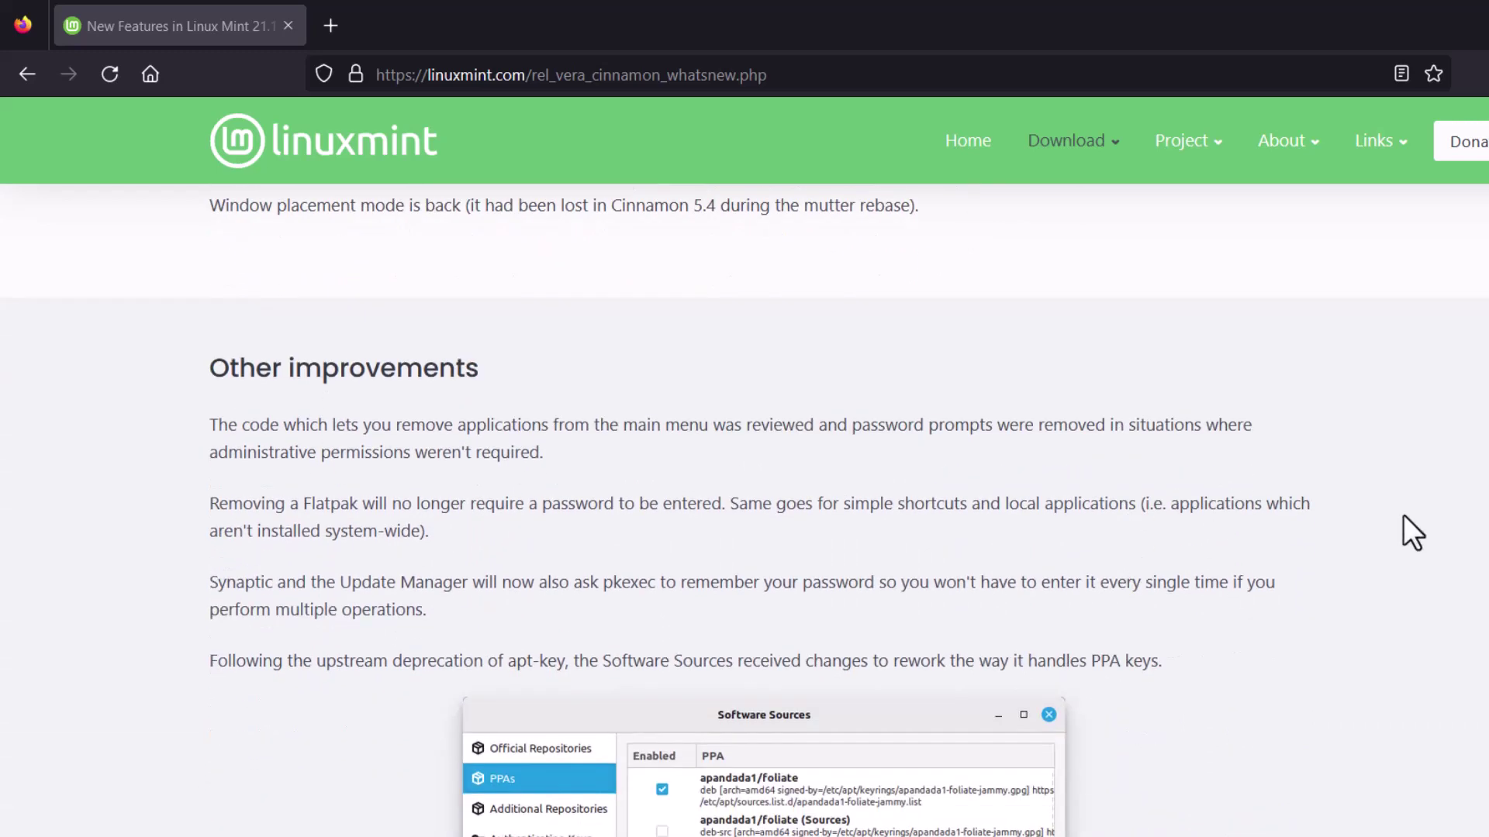
Step: Read the rest of Other improvements, covering PPA signatures, continuous integration and the topics added to the User Guide
scroll(745, 512, "down", 1)
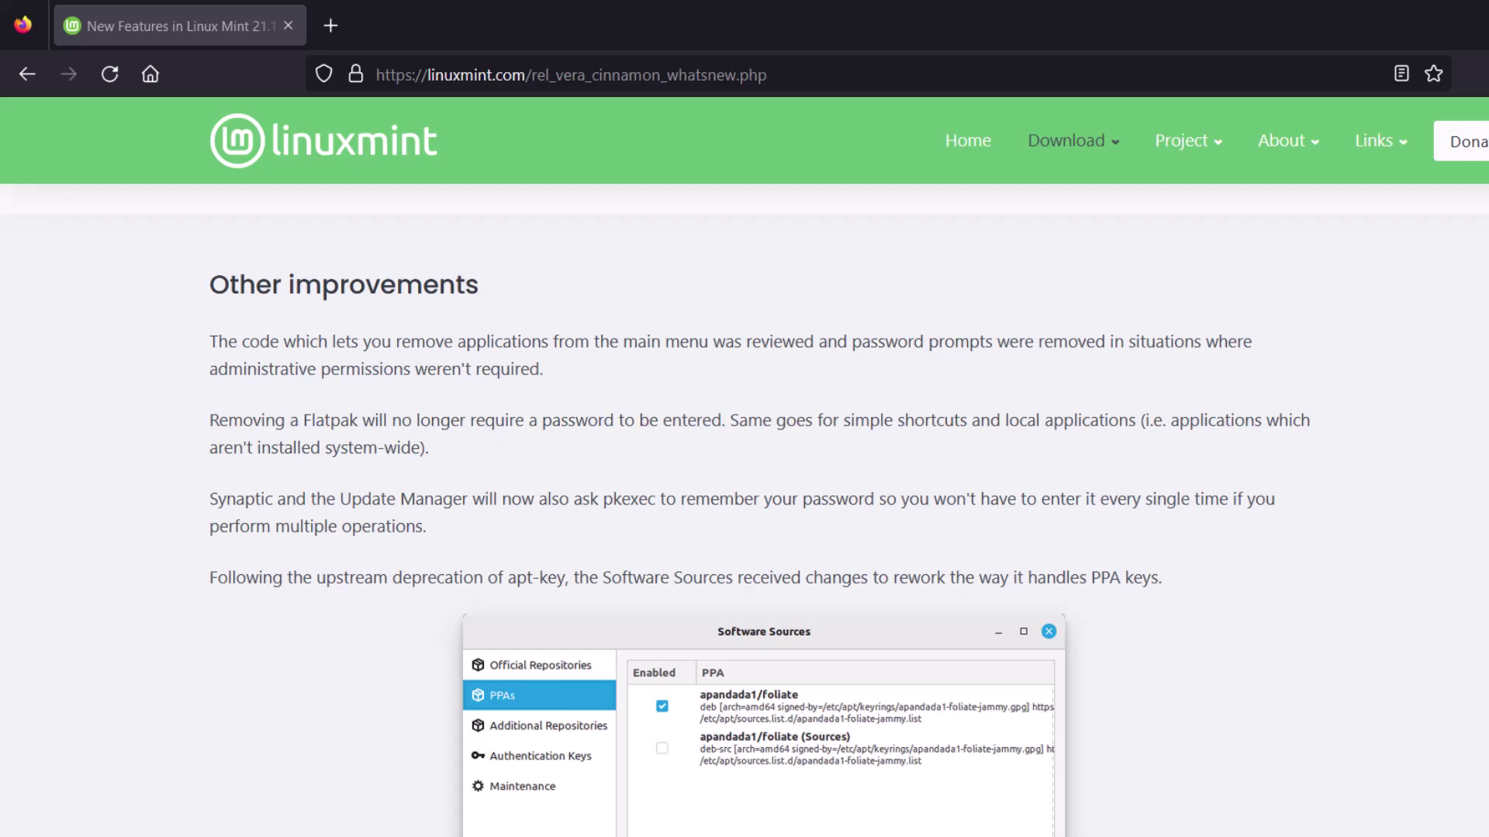
scroll(1402, 508, "down", 7)
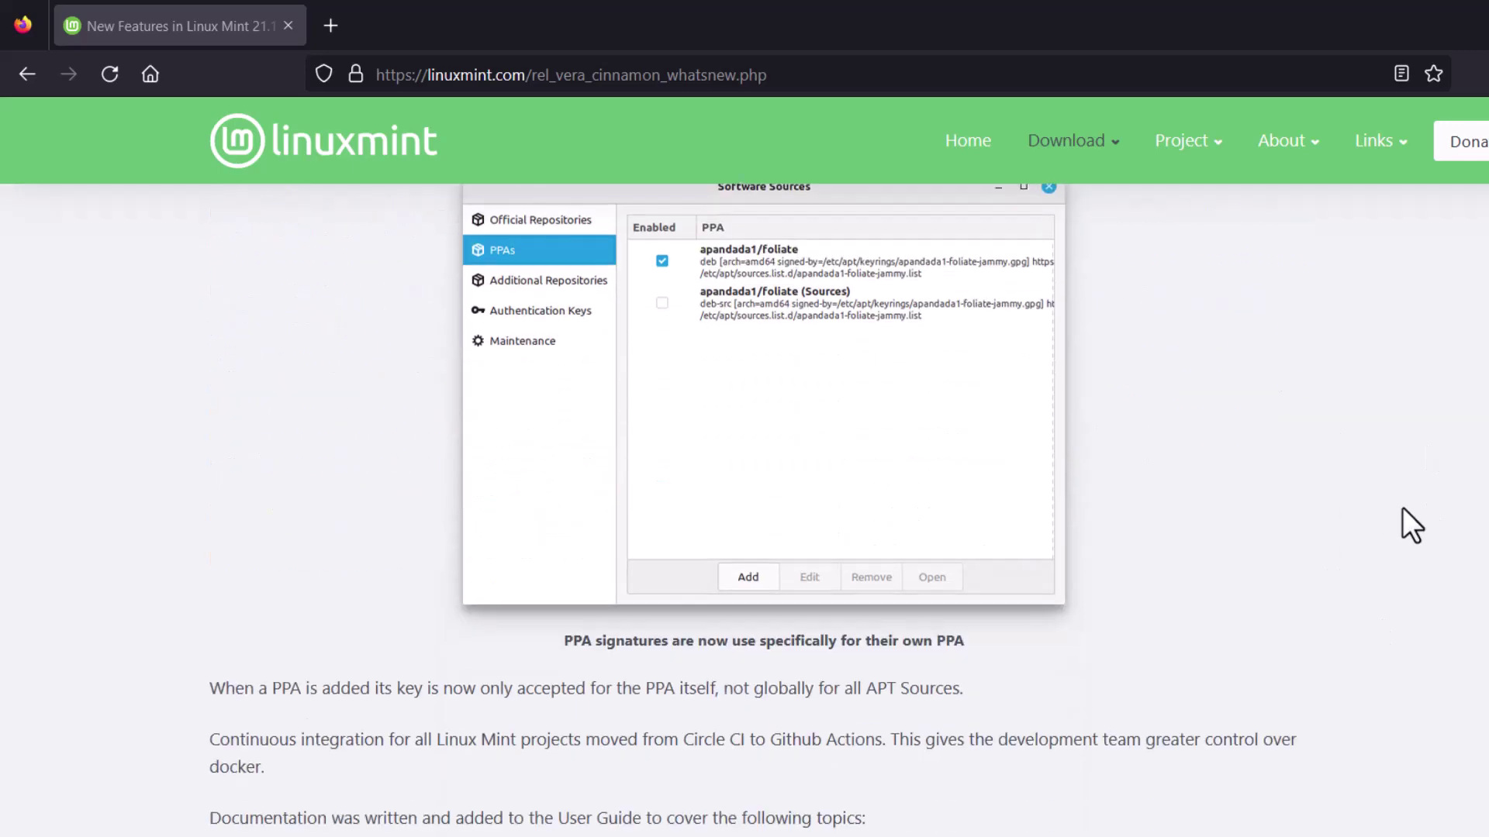
scroll(1402, 509, "down", 2)
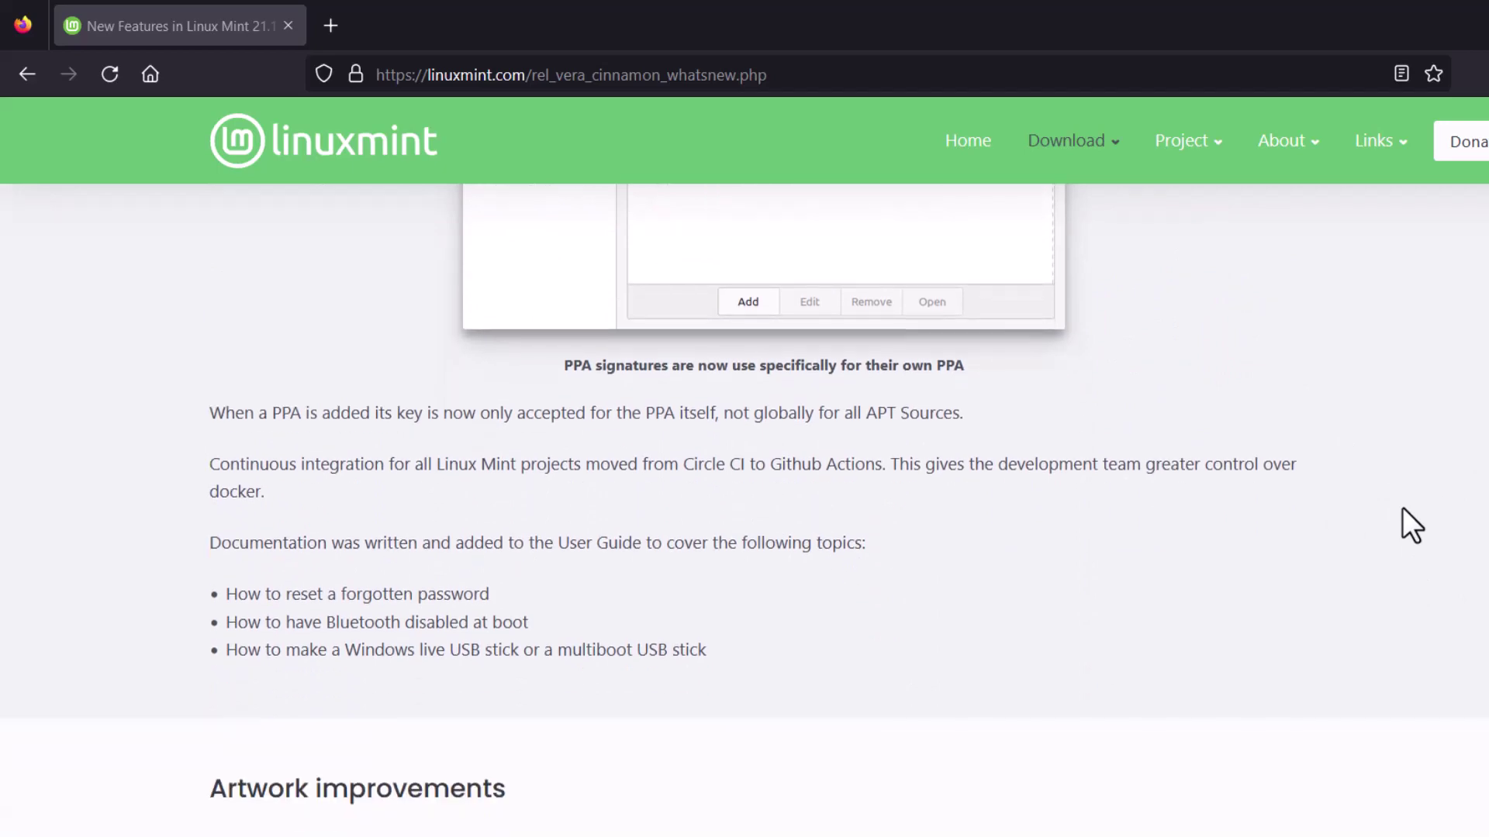
Step: Examine the new background collection under Artwork improvements and read the Main components and LTS strategy sections
scroll(1402, 508, "down", 5)
scroll(1402, 509, "down", 1)
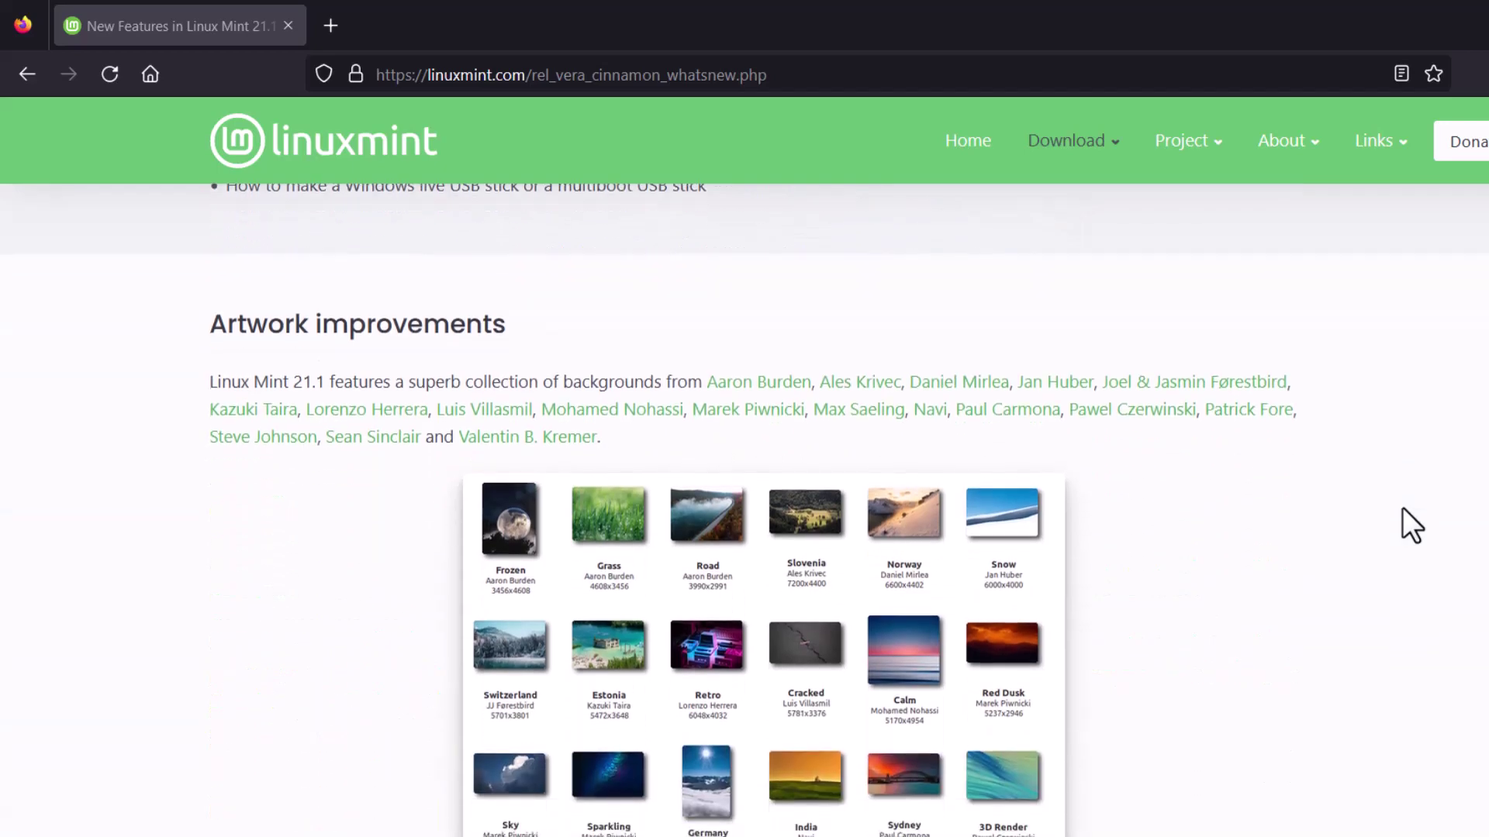
scroll(1401, 507, "down", 1)
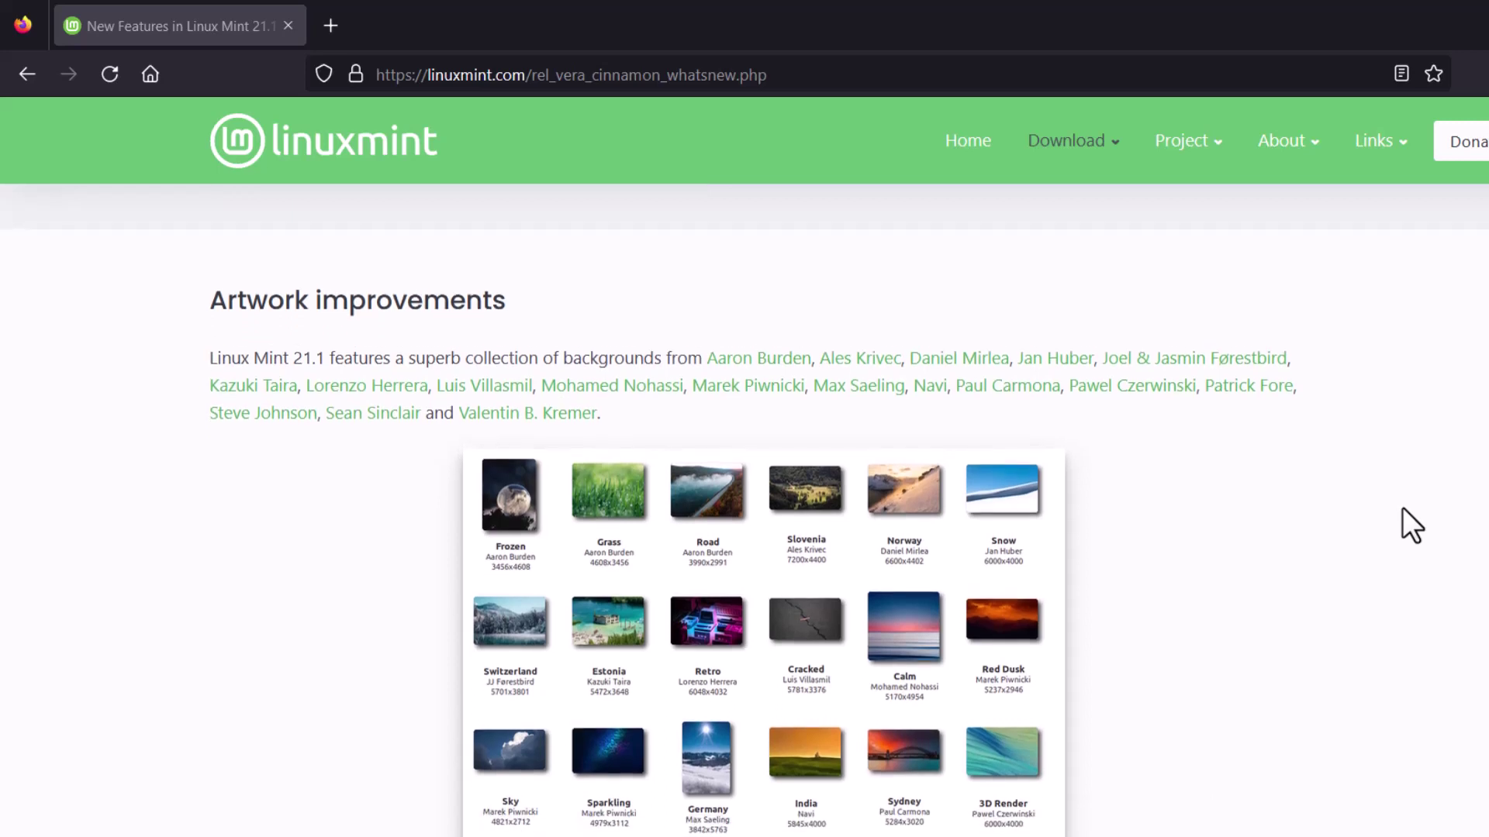
scroll(1402, 507, "down", 1)
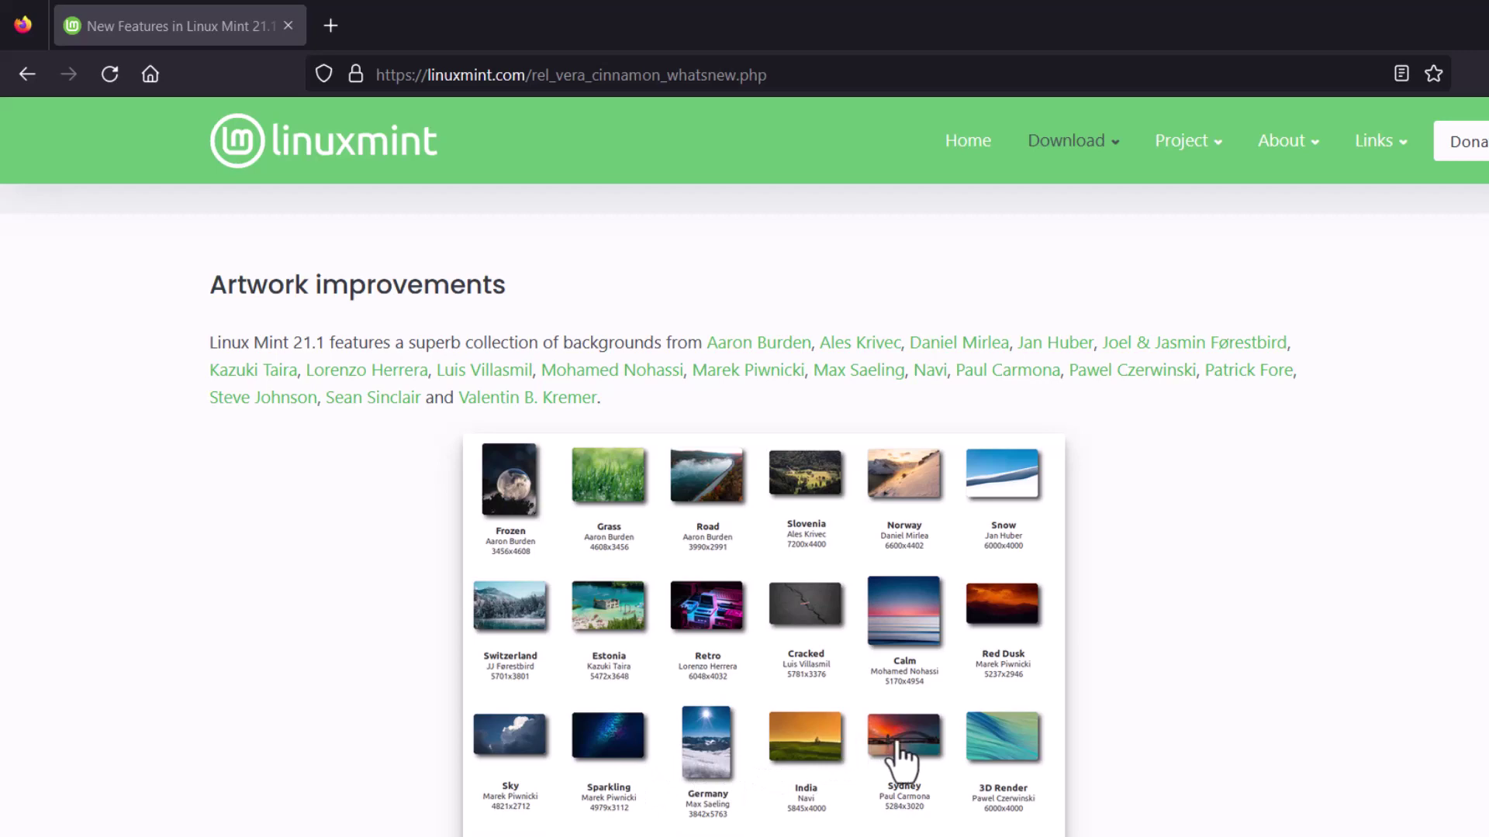
scroll(1367, 620, "down", 3)
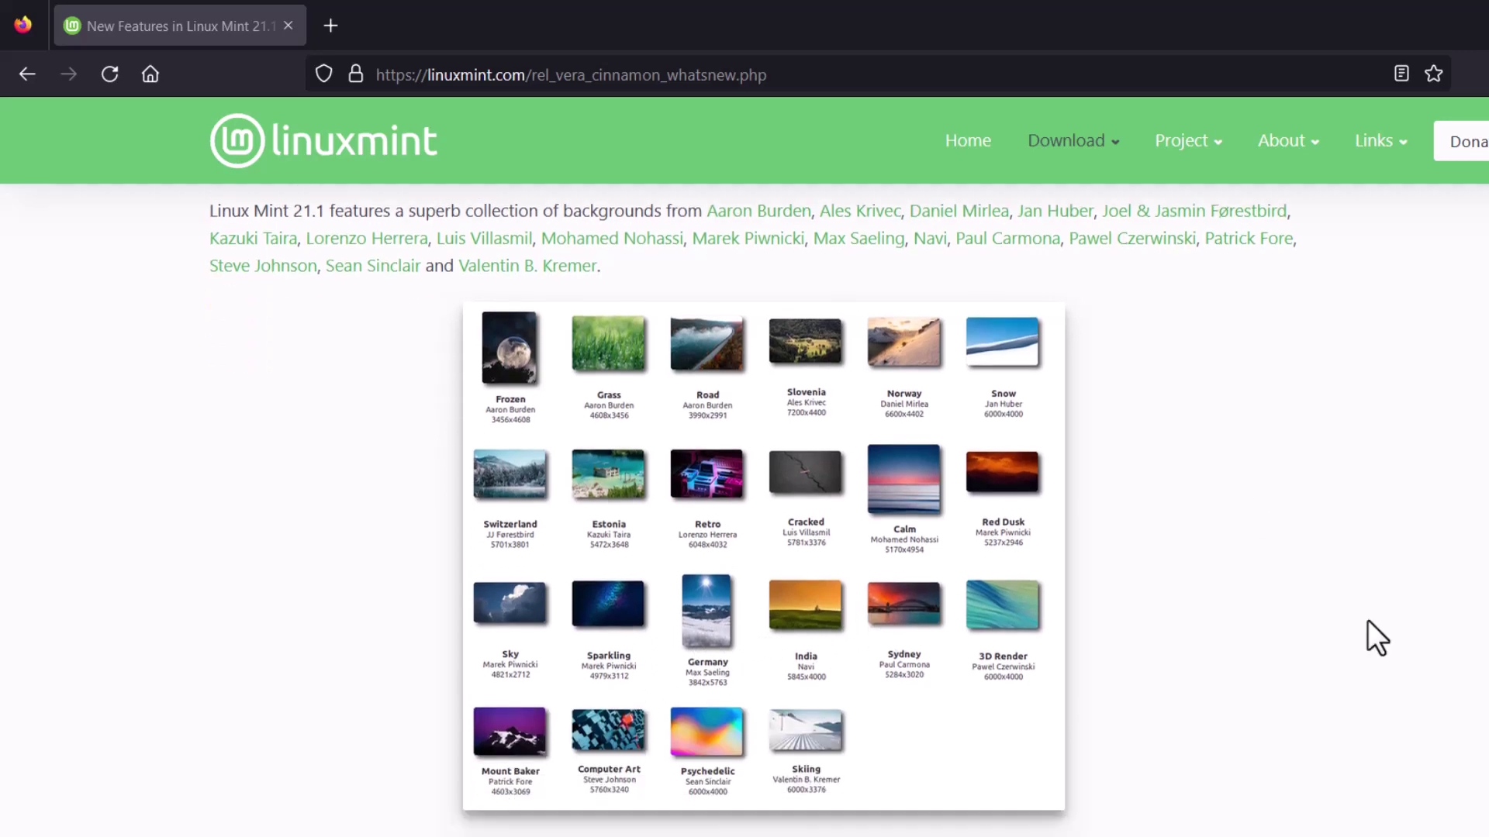
scroll(1368, 622, "down", 6)
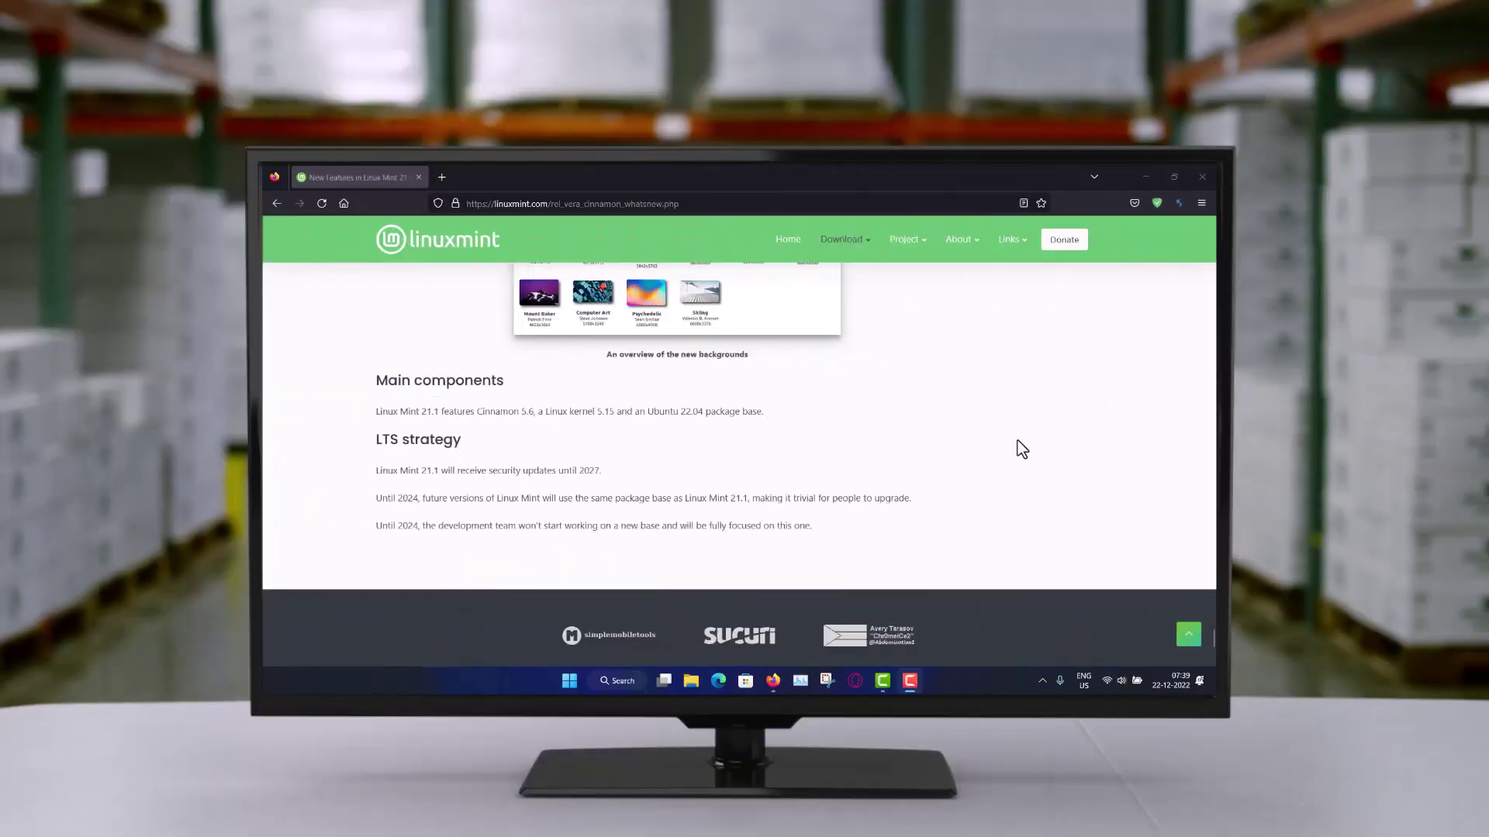
scroll(1021, 449, "up", 1)
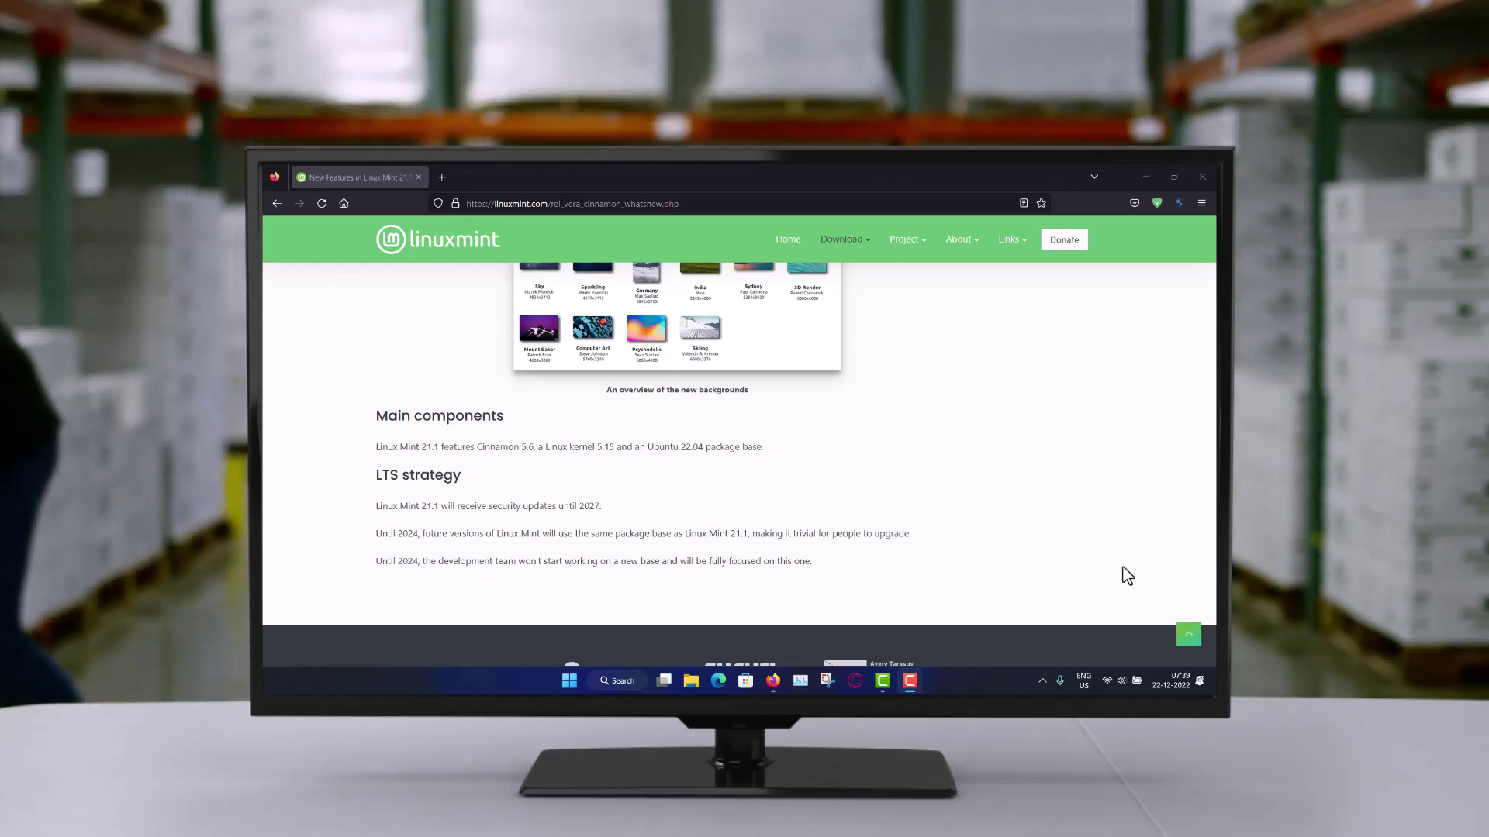
scroll(1128, 575, "up", 3)
scroll(1127, 576, "up", 6)
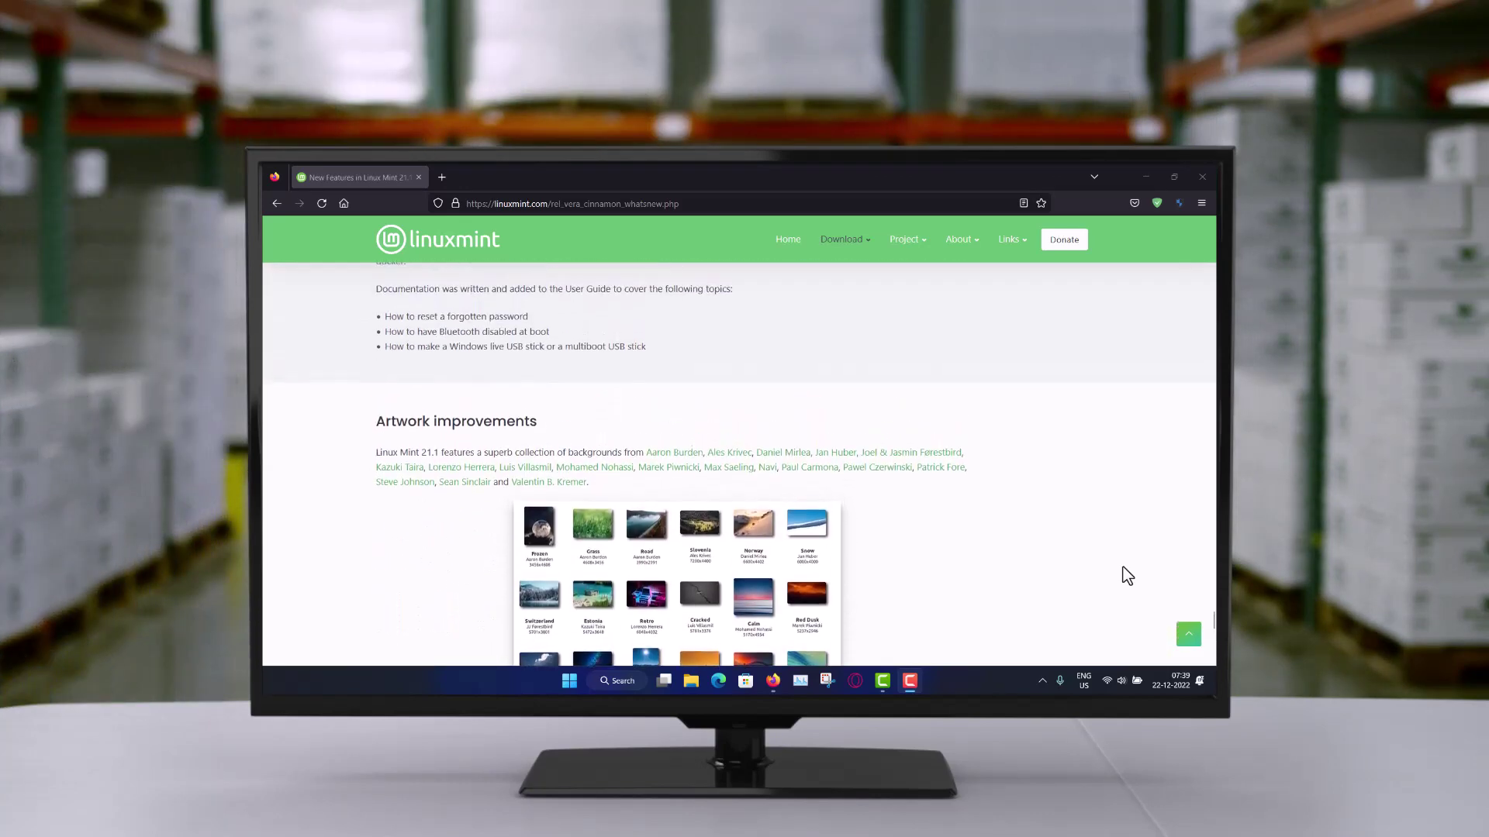
scroll(1127, 576, "up", 4)
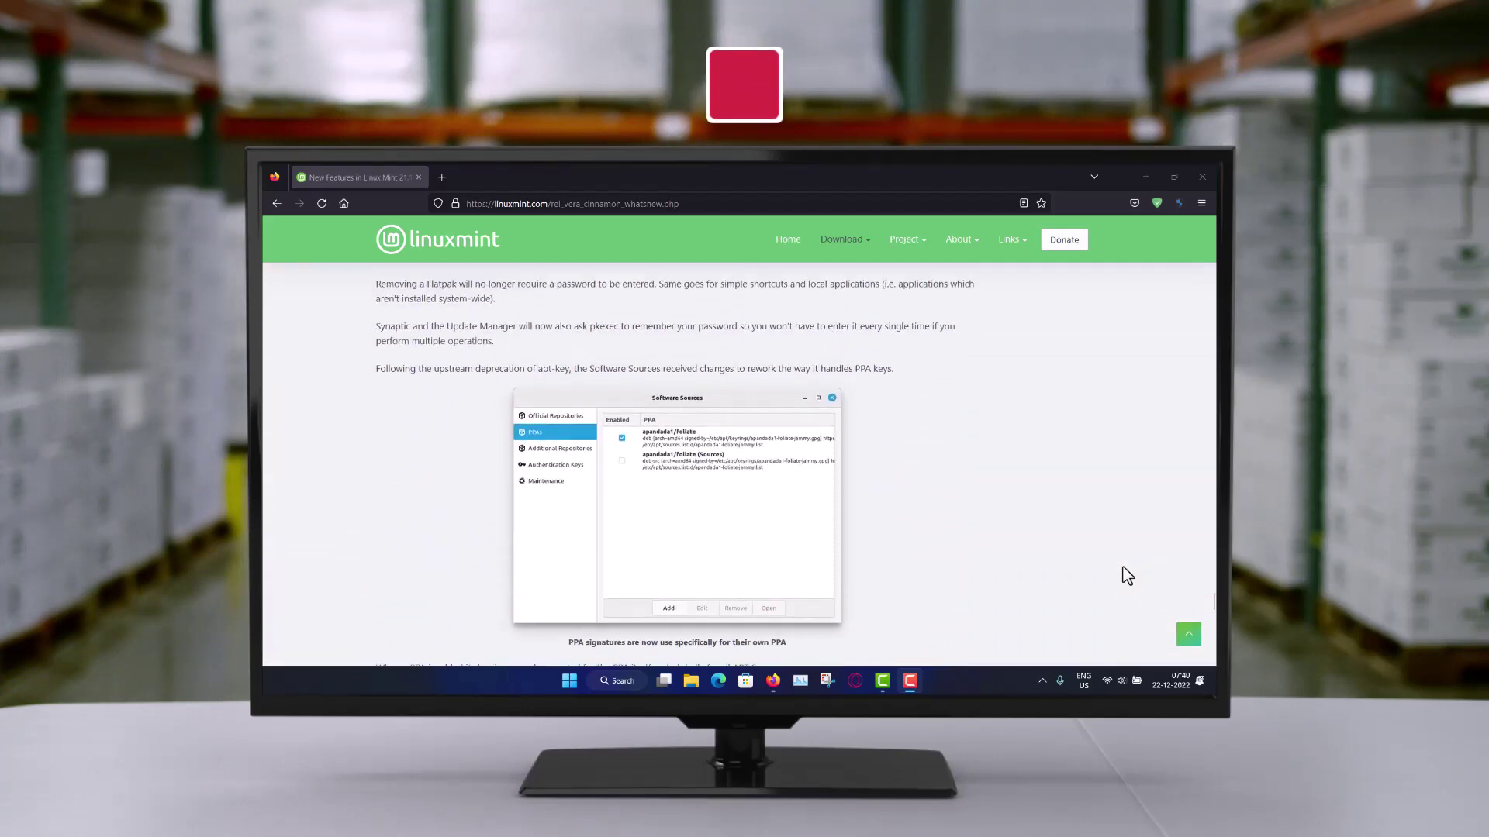
scroll(1127, 576, "up", 6)
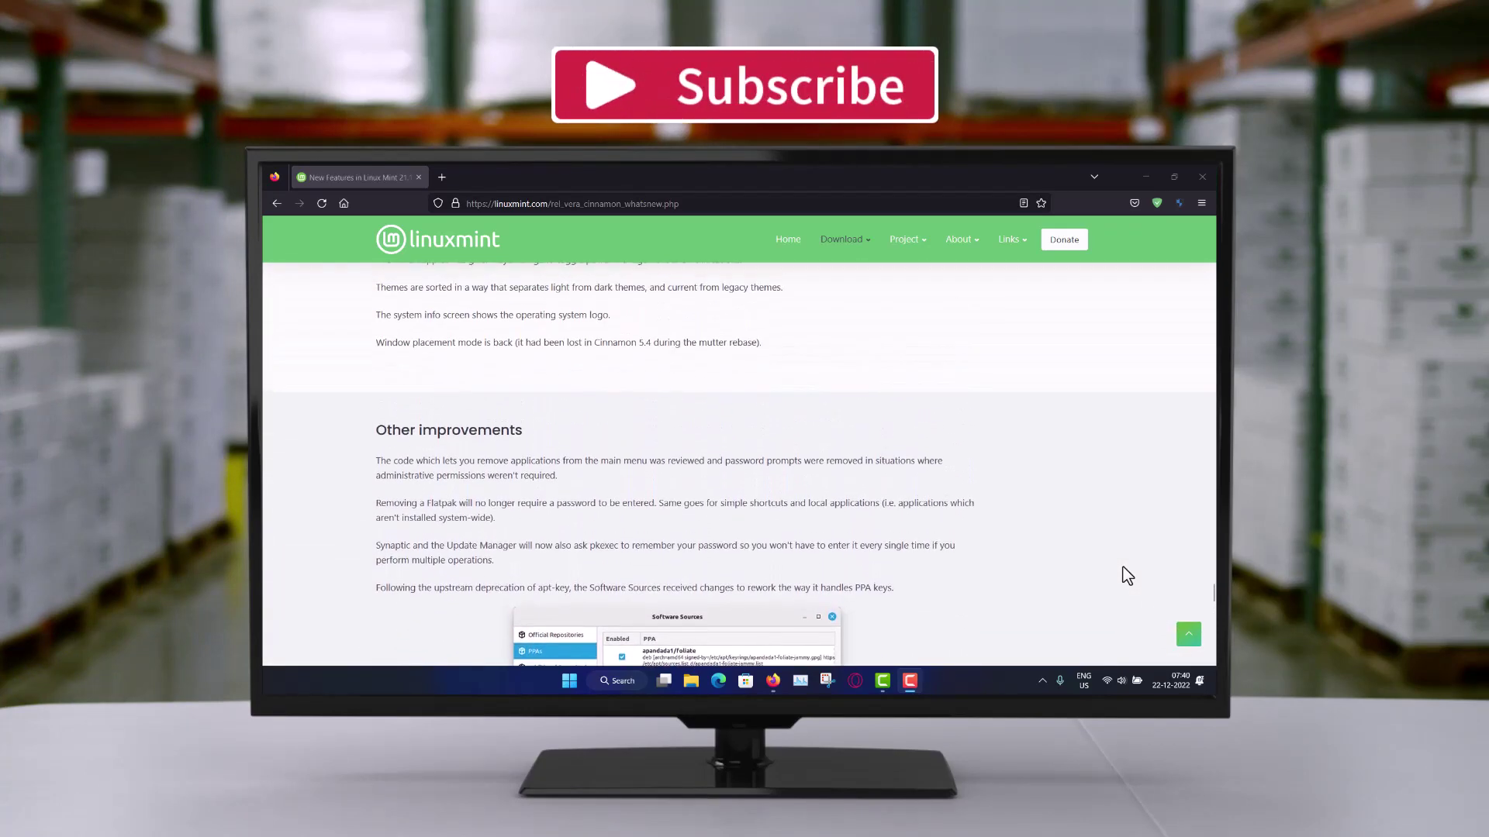
scroll(1127, 575, "up", 5)
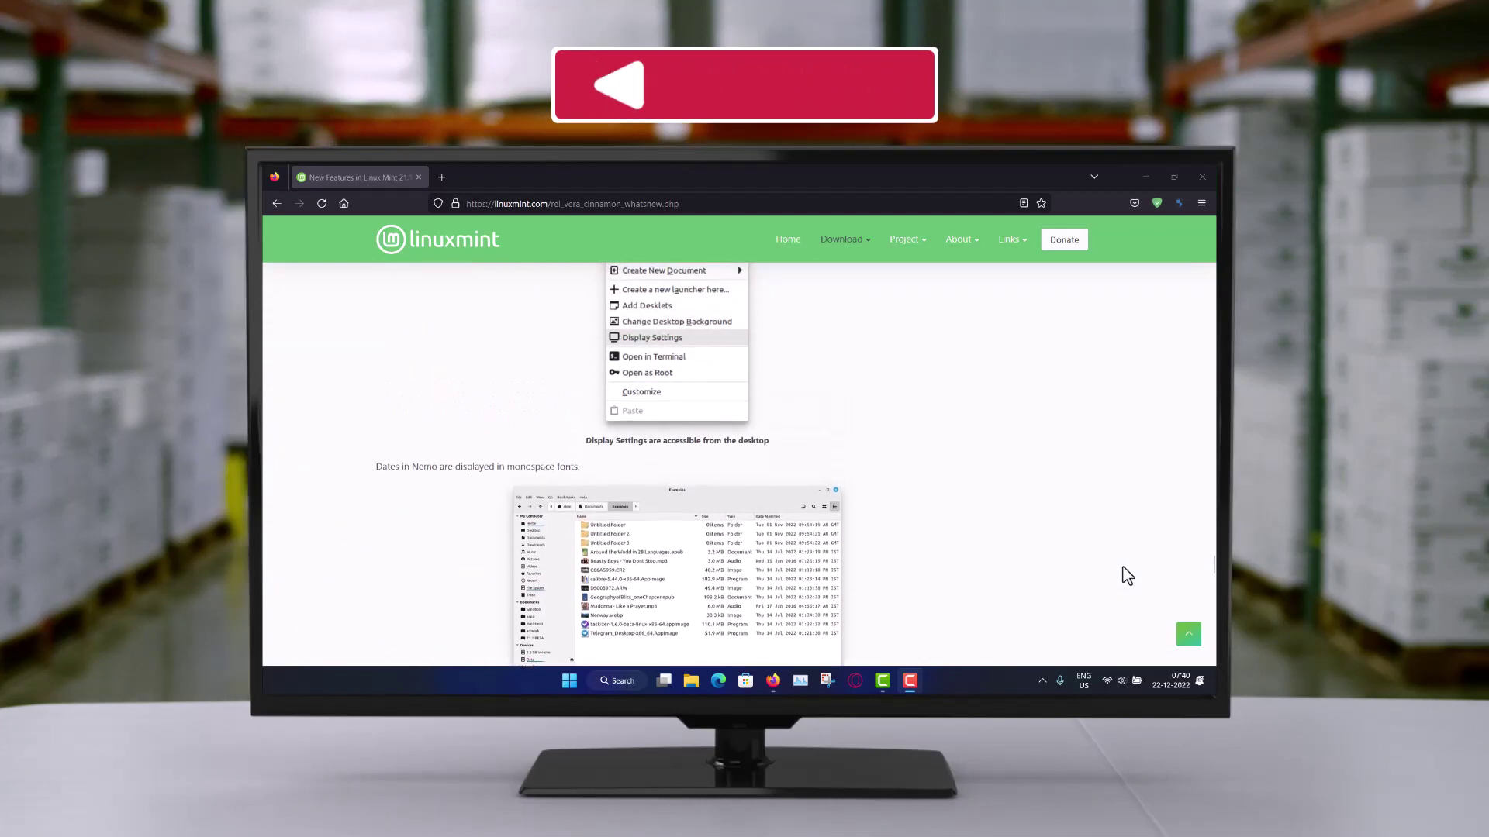
scroll(1128, 575, "up", 3)
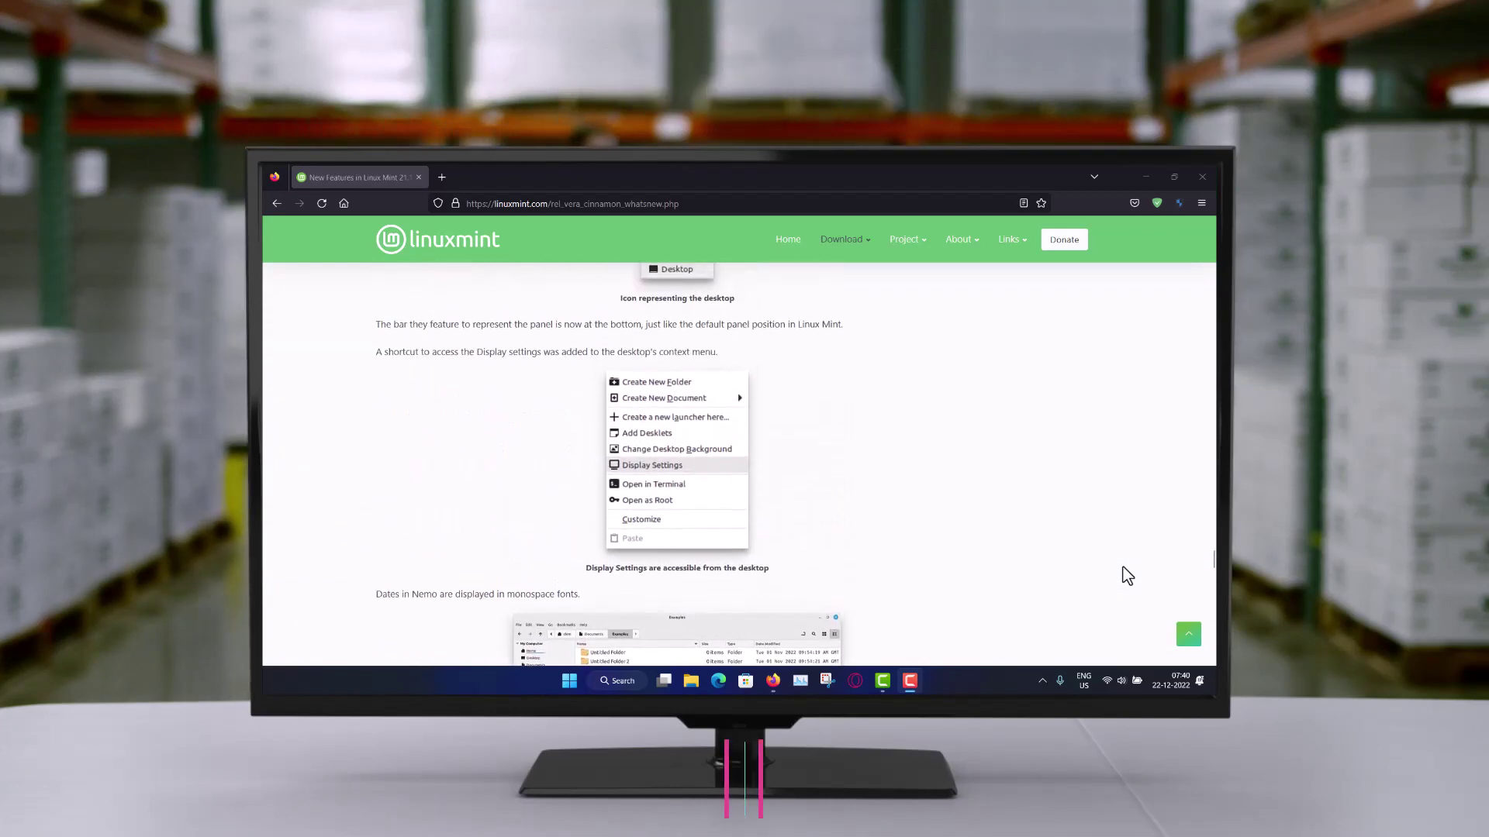